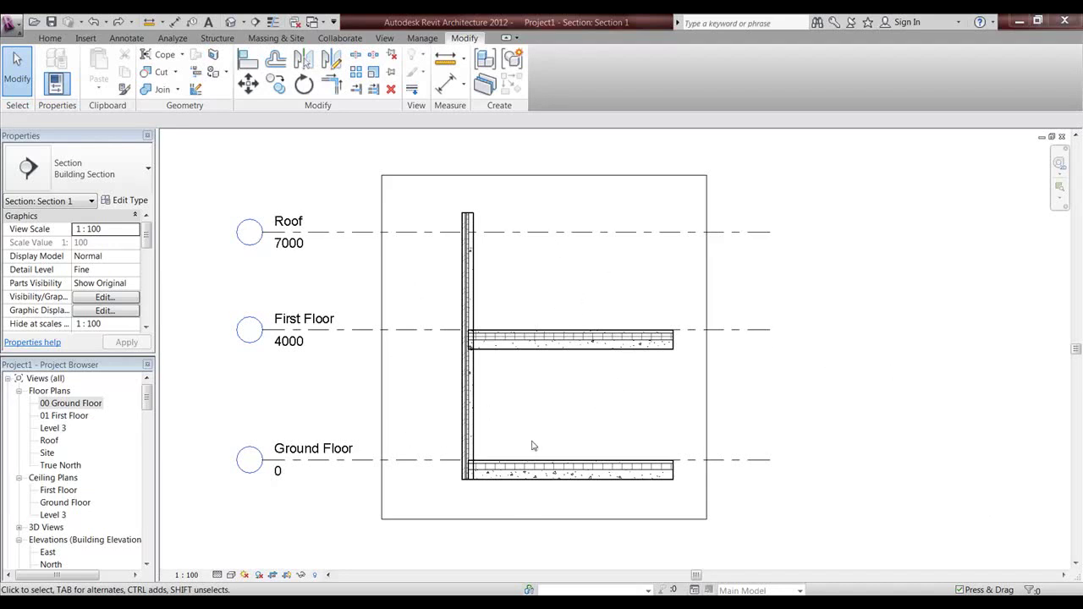
# Step: Join the geometry of the exterior wall and the ground floor slab in the section view
pyautogui.scroll(5, 495, 453)
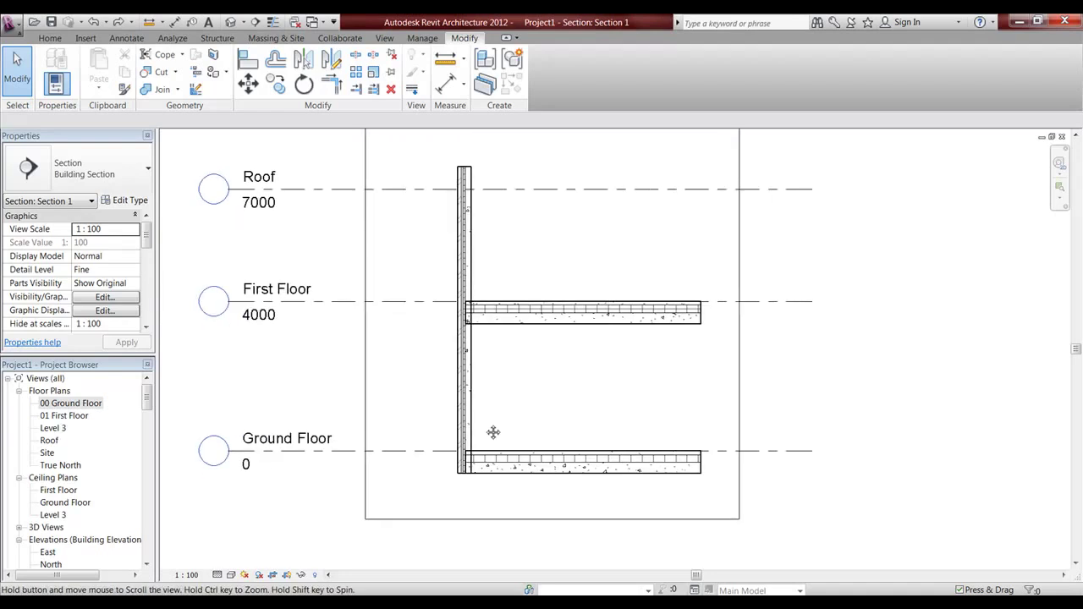
pyautogui.scroll(1, 474, 438)
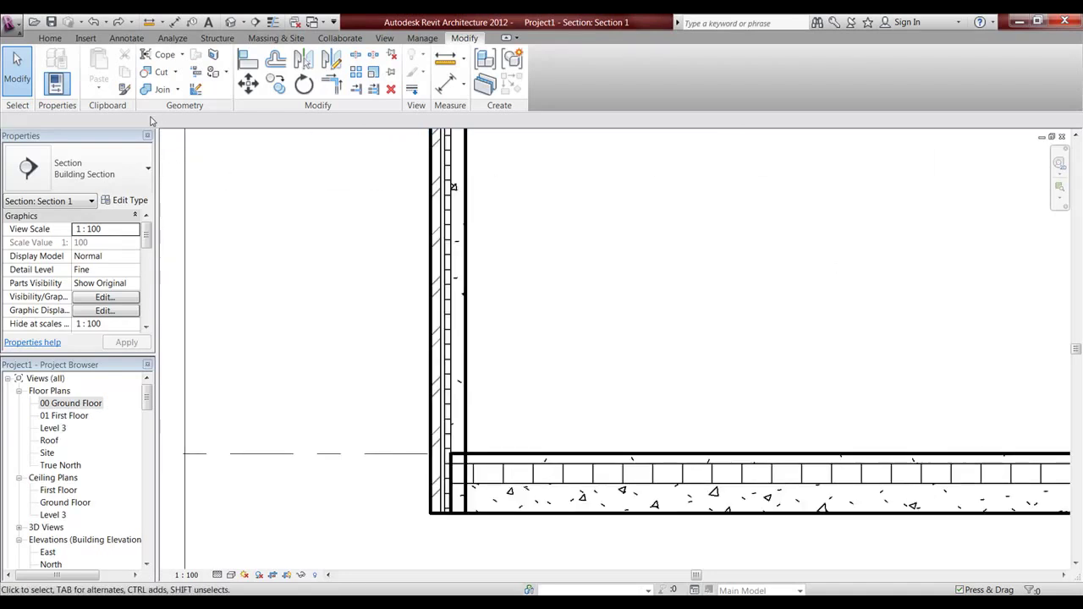
pyautogui.click(160, 89)
pyautogui.click(461, 419)
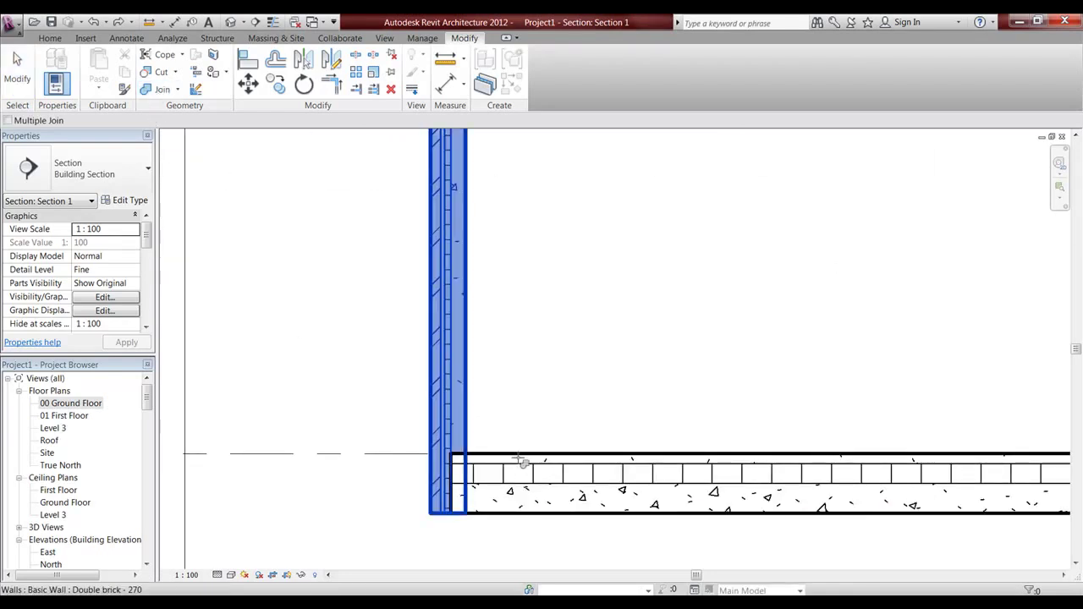
pyautogui.click(521, 452)
pyautogui.scroll(-2, 508, 440)
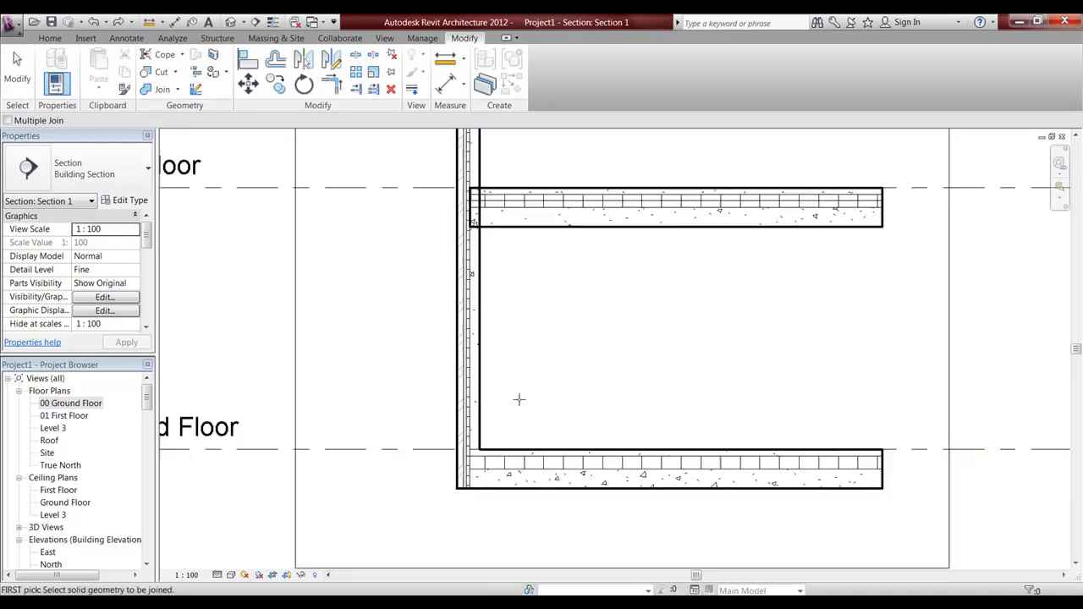
# Step: Join the exterior wall with the first floor slab as well, and end the Join command
pyautogui.moveTo(515, 349); pyautogui.dragTo(505, 480, button='middle')
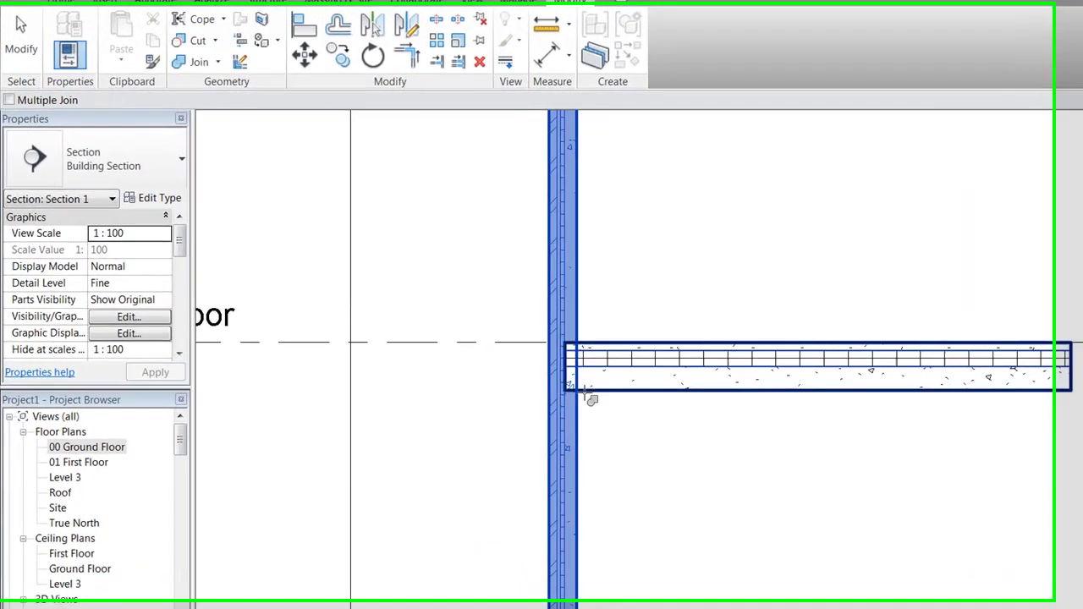
pyautogui.scroll(-4, 486, 397)
pyautogui.scroll(4, 570, 450)
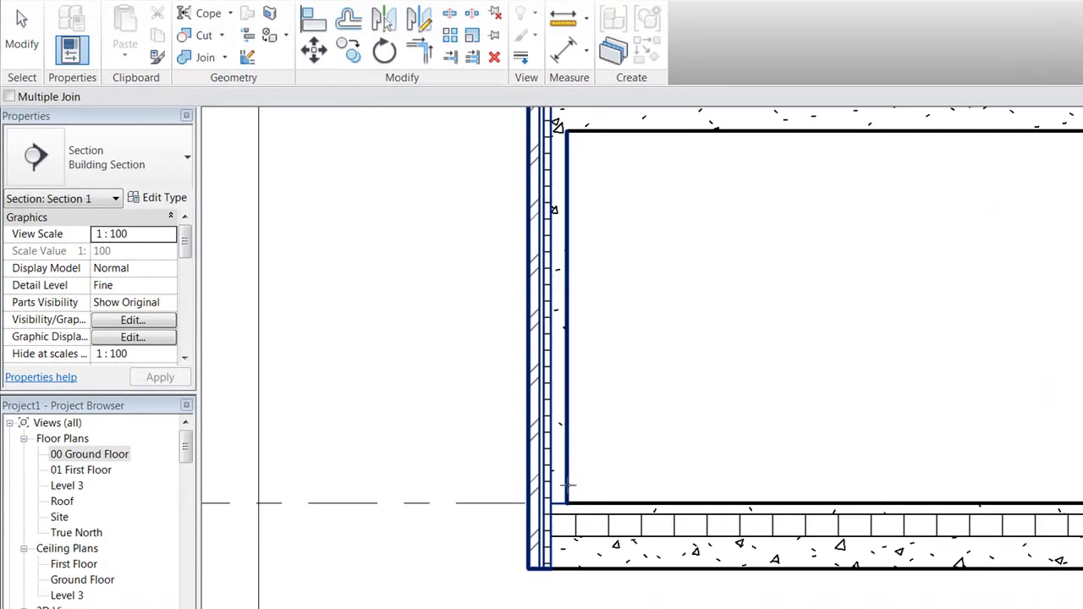
pyautogui.press('Escape')
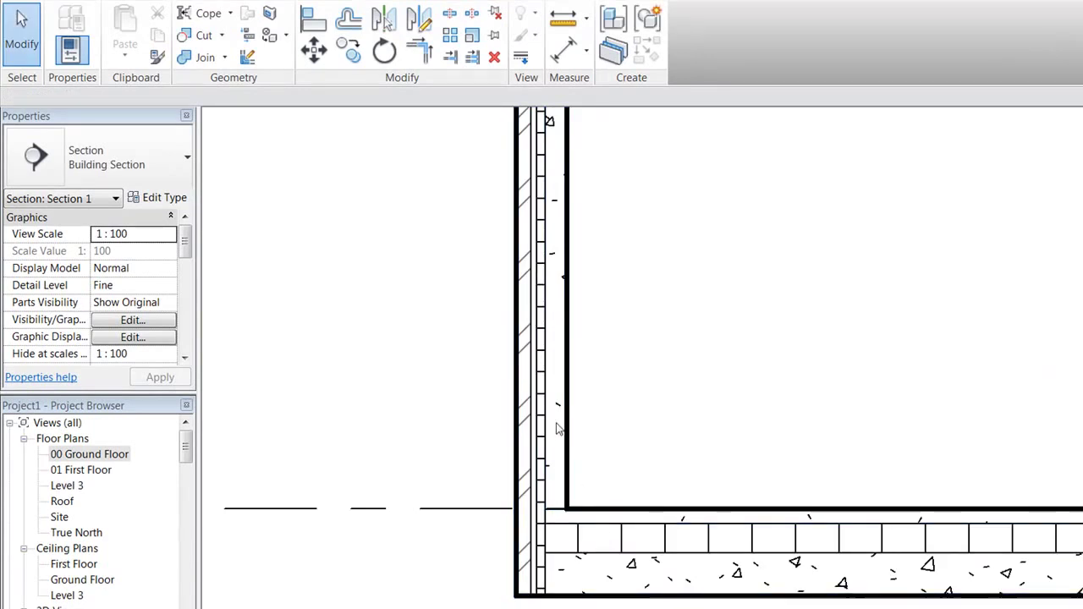
# Step: Examine how the wall layers meet the slab layers at the first floor and ground floor junctions
pyautogui.moveTo(546, 129); pyautogui.dragTo(547, 354, button='middle')
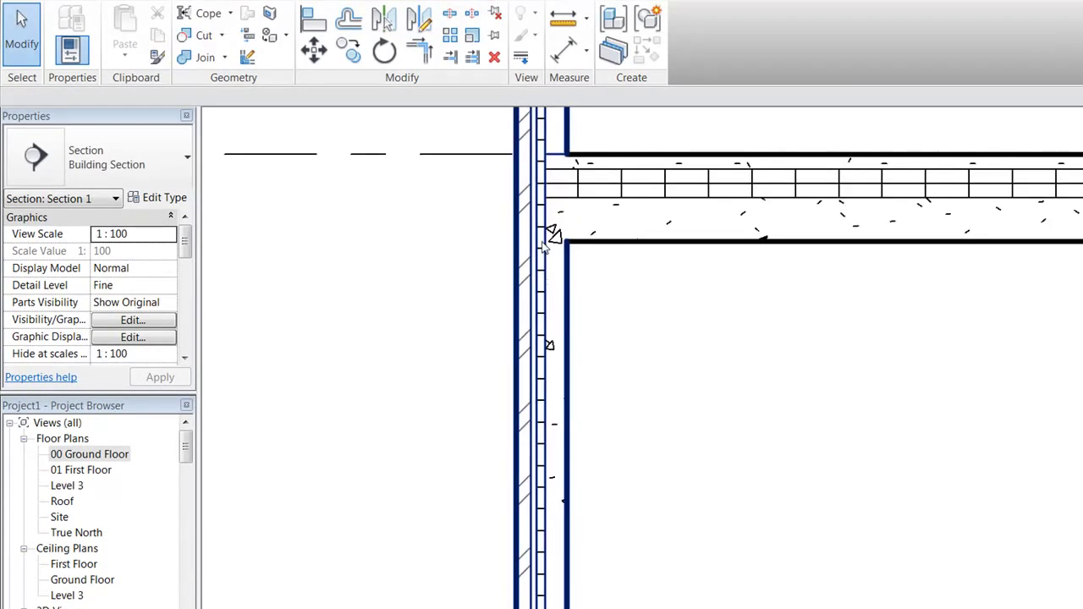
pyautogui.scroll(-1, 584, 247)
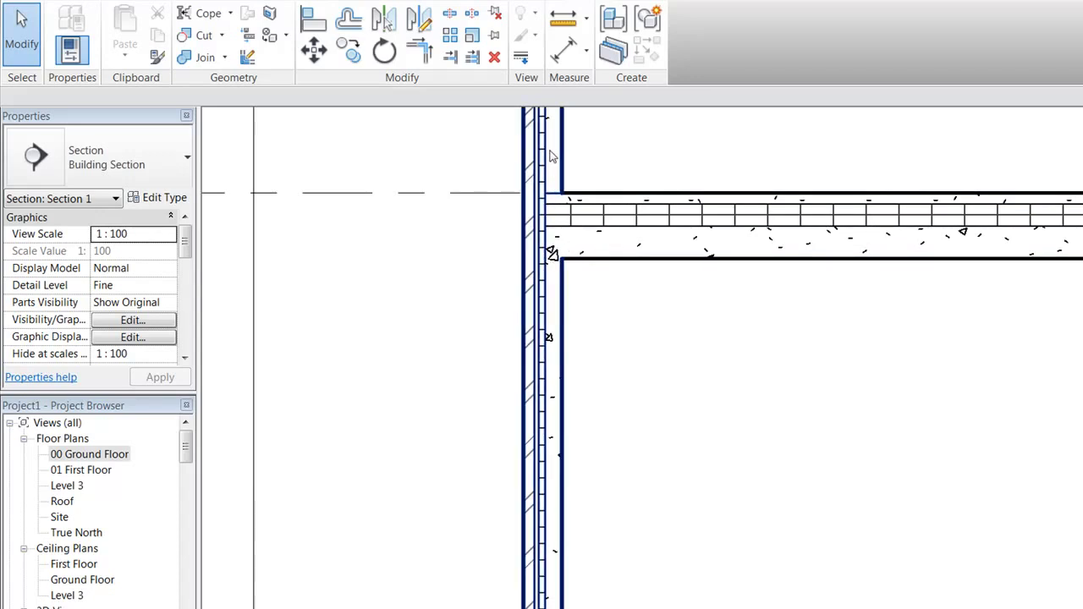
pyautogui.moveTo(590, 561); pyautogui.dragTo(581, 458, button='middle')
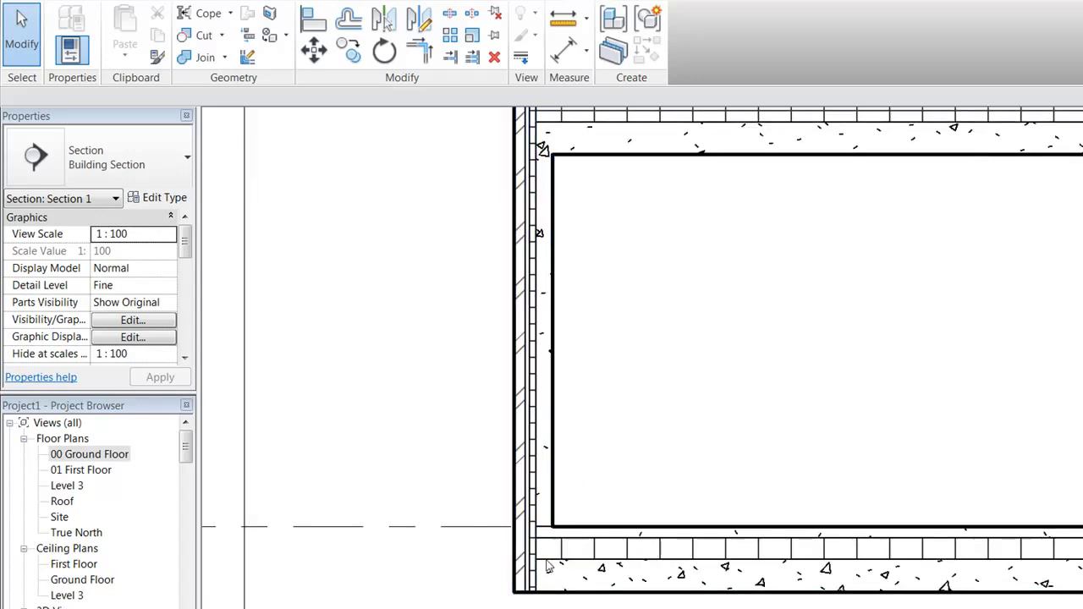
pyautogui.scroll(-1, 759, 543)
pyautogui.moveTo(657, 426); pyautogui.dragTo(626, 474, button='middle')
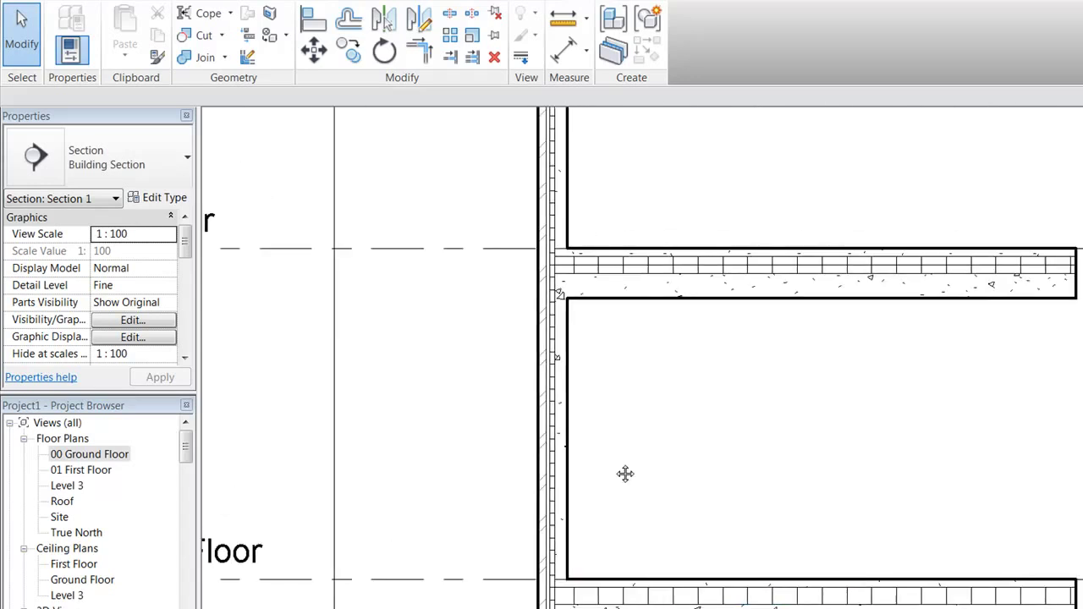
pyautogui.moveTo(582, 571); pyautogui.dragTo(567, 519, button='middle')
pyautogui.scroll(2, 555, 539)
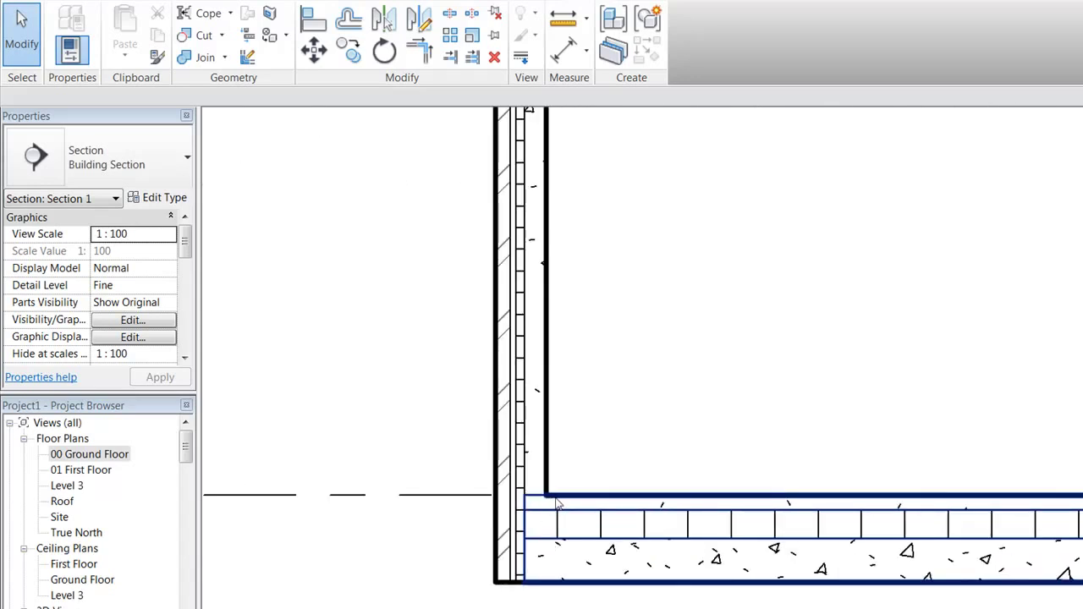
# Step: In the Double brick - 270 wall's assembly, set the function of the interior 150 mm concrete layer to Structure [1]
pyautogui.click(541, 389)
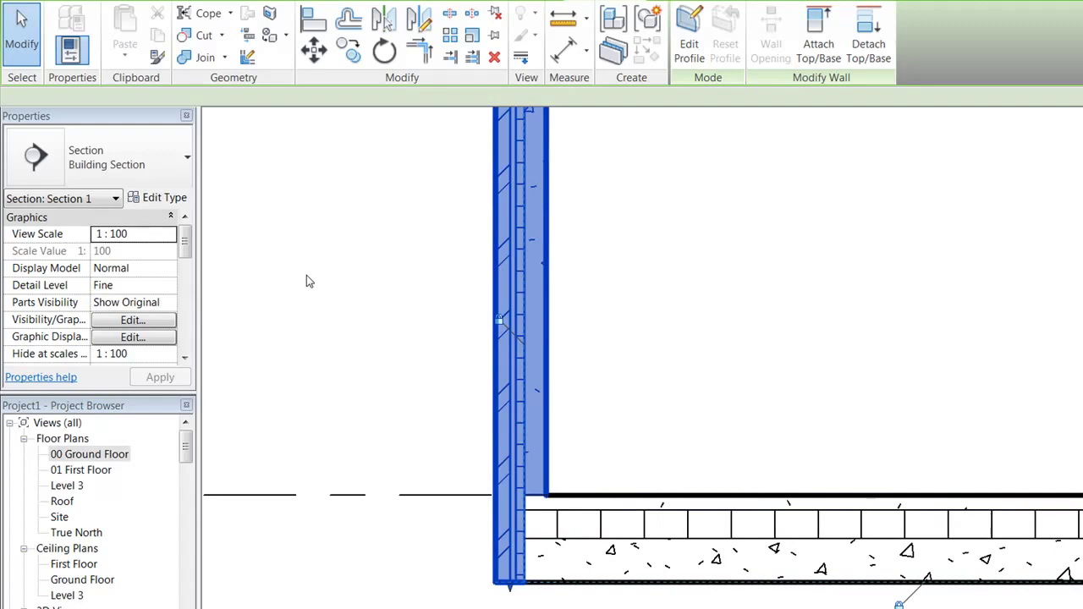
pyautogui.click(179, 200)
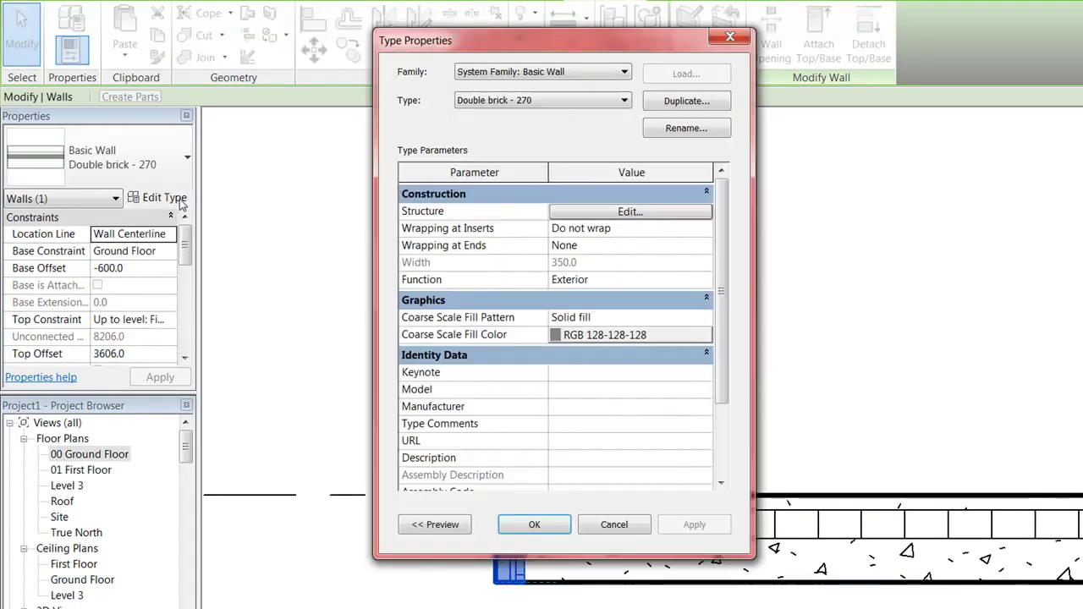
pyautogui.click(582, 214)
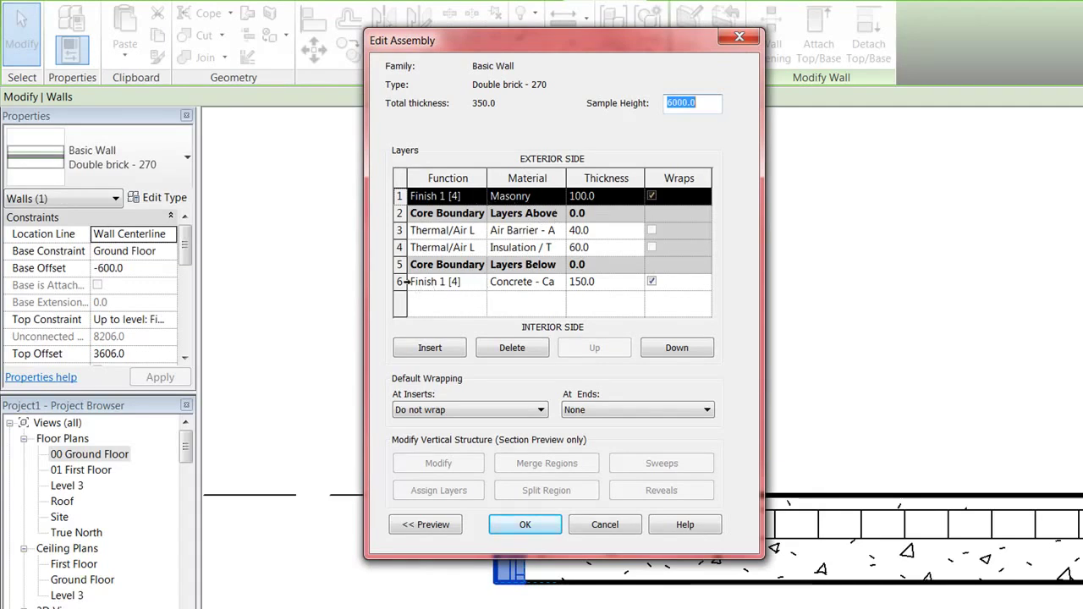
pyautogui.click(475, 283)
pyautogui.click(479, 282)
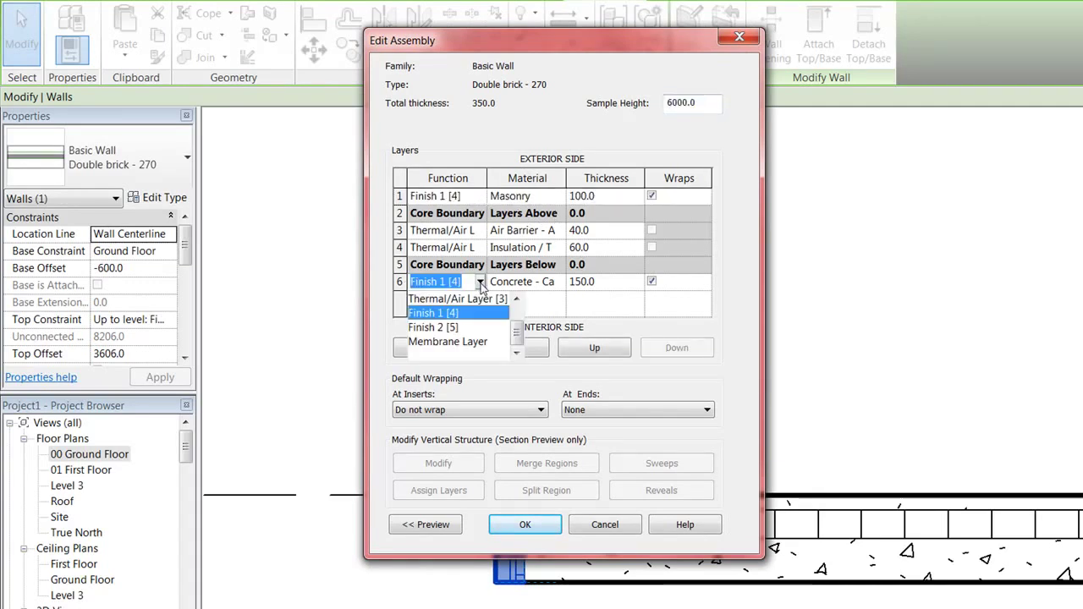
pyautogui.moveTo(514, 330); pyautogui.dragTo(514, 317)
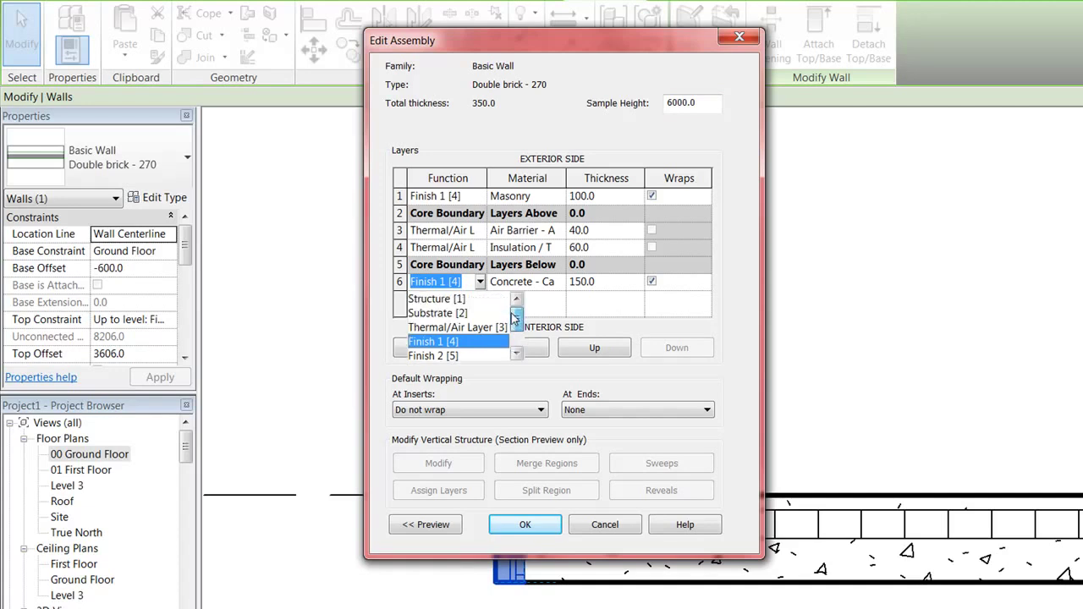
pyautogui.click(448, 298)
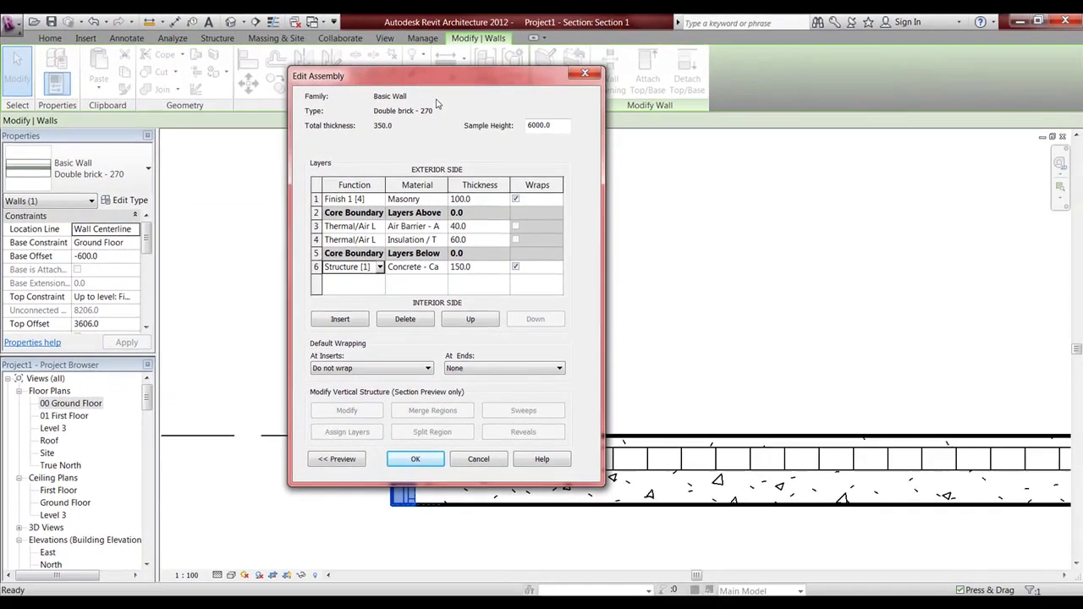
# Step: Accept the edited wall assembly, apply it to the wall type, and deselect the wall
pyautogui.moveTo(438, 84); pyautogui.dragTo(759, 88)
pyautogui.click(726, 462)
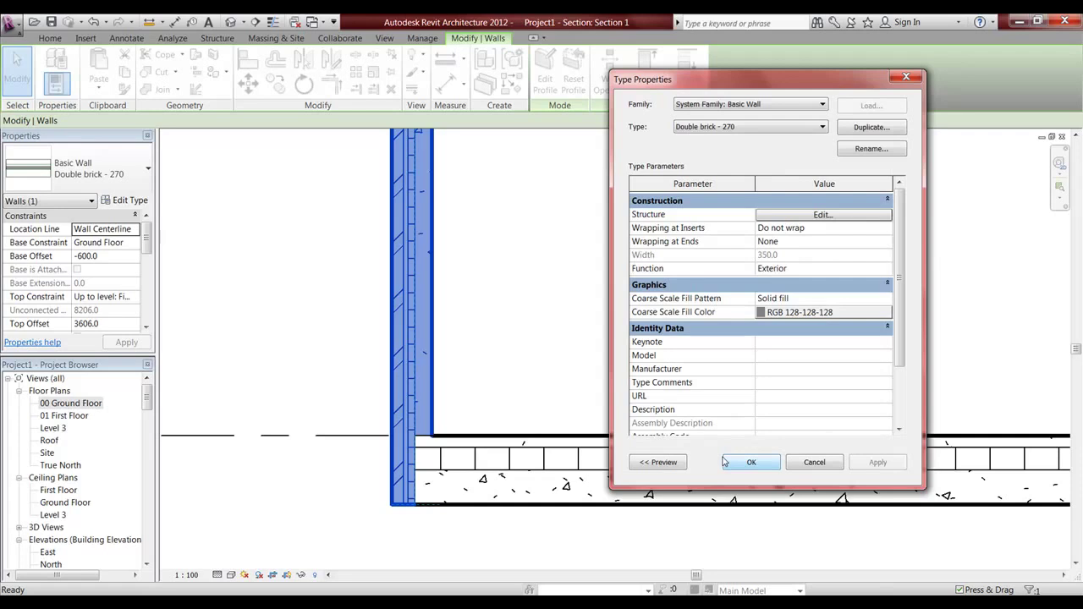
pyautogui.click(877, 463)
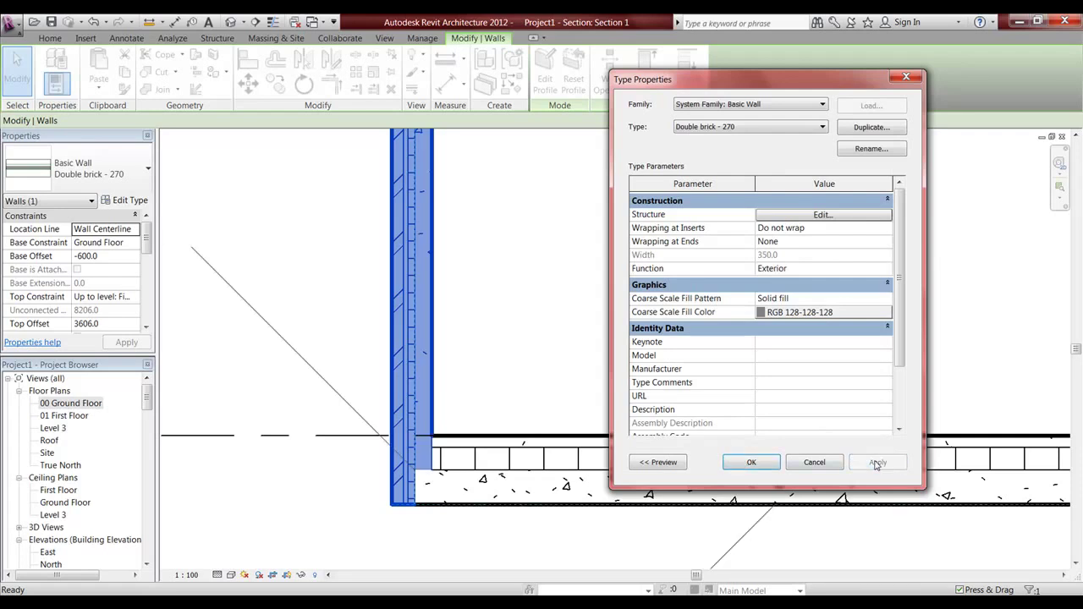
pyautogui.click(753, 462)
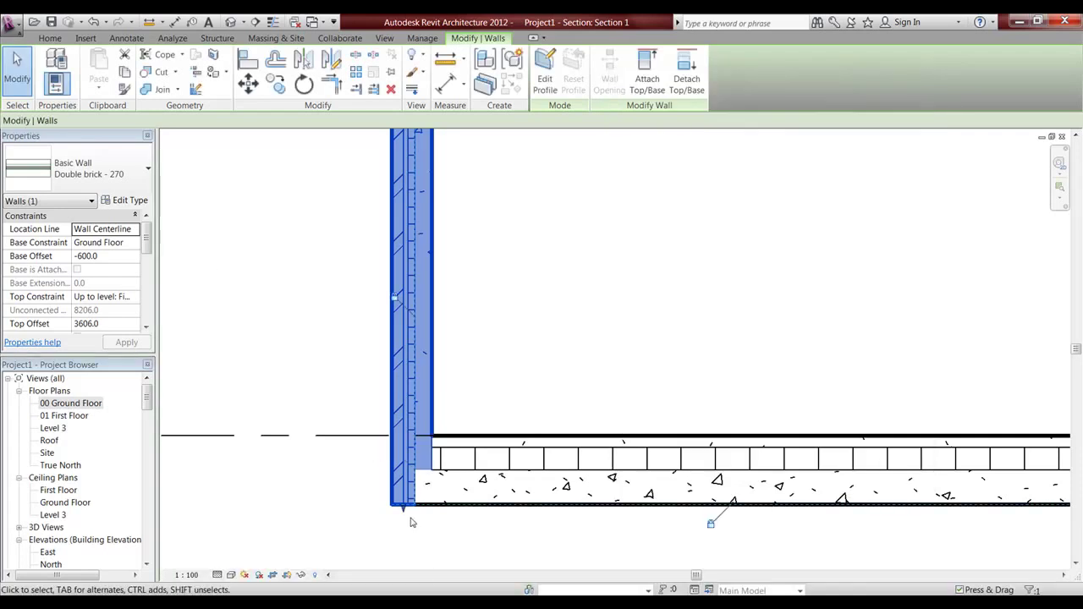
pyautogui.click(709, 519)
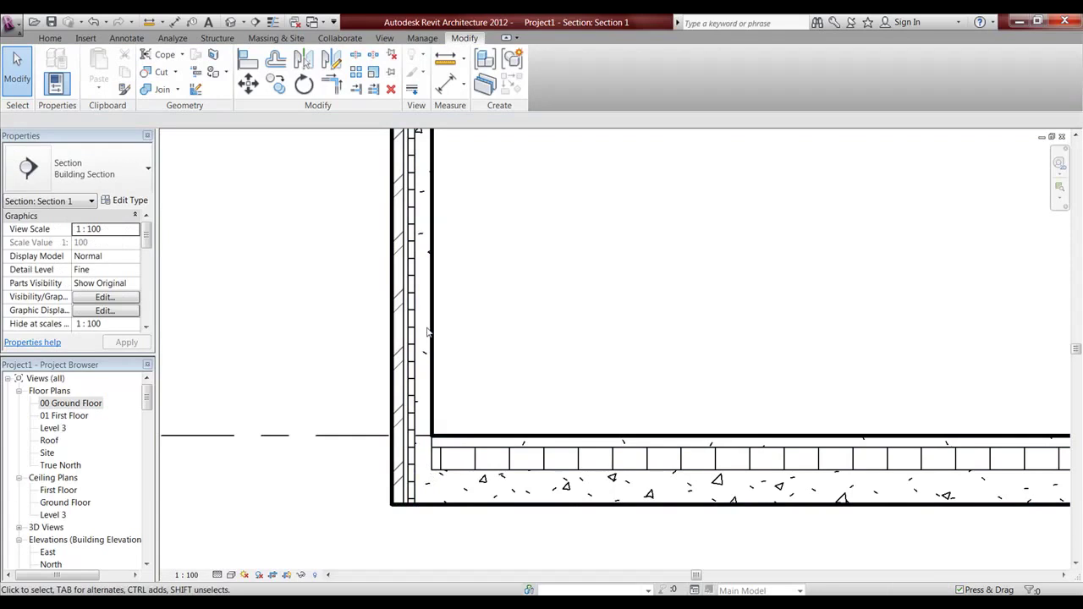
# Step: Inspect the wall-to-slab layer connections at both floor levels with the revised wall layer function
pyautogui.moveTo(427, 332); pyautogui.dragTo(429, 377, button='middle')
pyautogui.scroll(-1, 435, 294)
pyautogui.moveTo(435, 294); pyautogui.dragTo(437, 406, button='middle')
pyautogui.scroll(1, 423, 294)
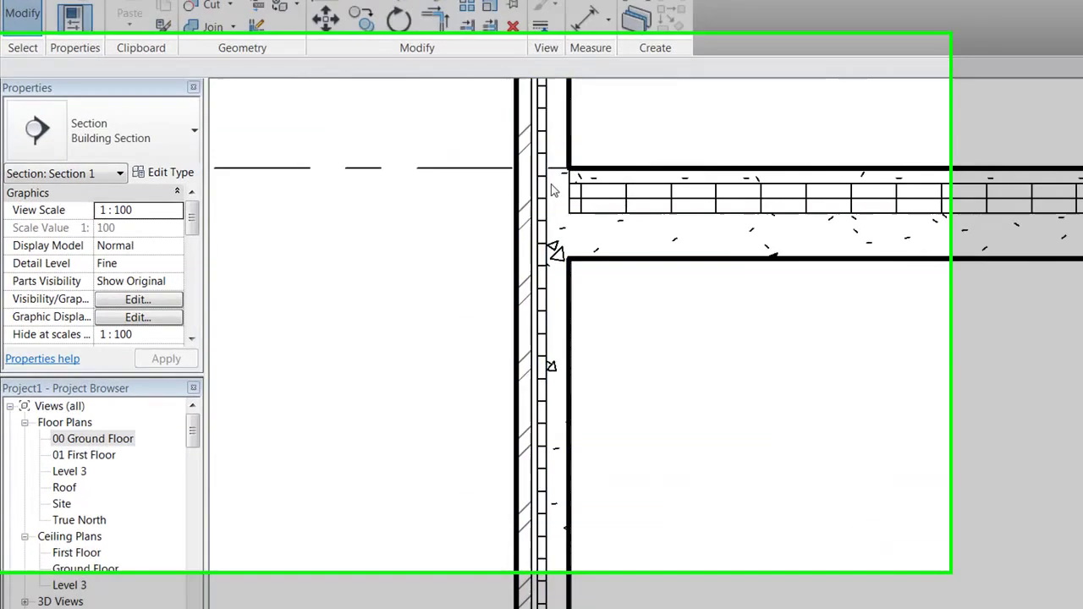
pyautogui.moveTo(555, 191); pyautogui.dragTo(587, 304, button='middle')
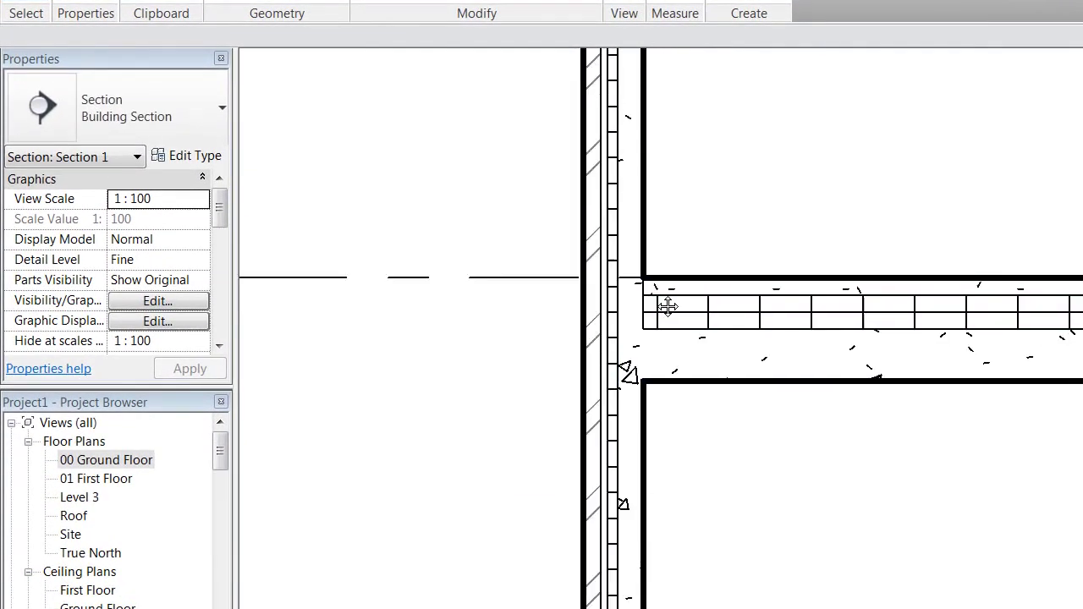
pyautogui.moveTo(668, 307); pyautogui.dragTo(593, 500, button='middle')
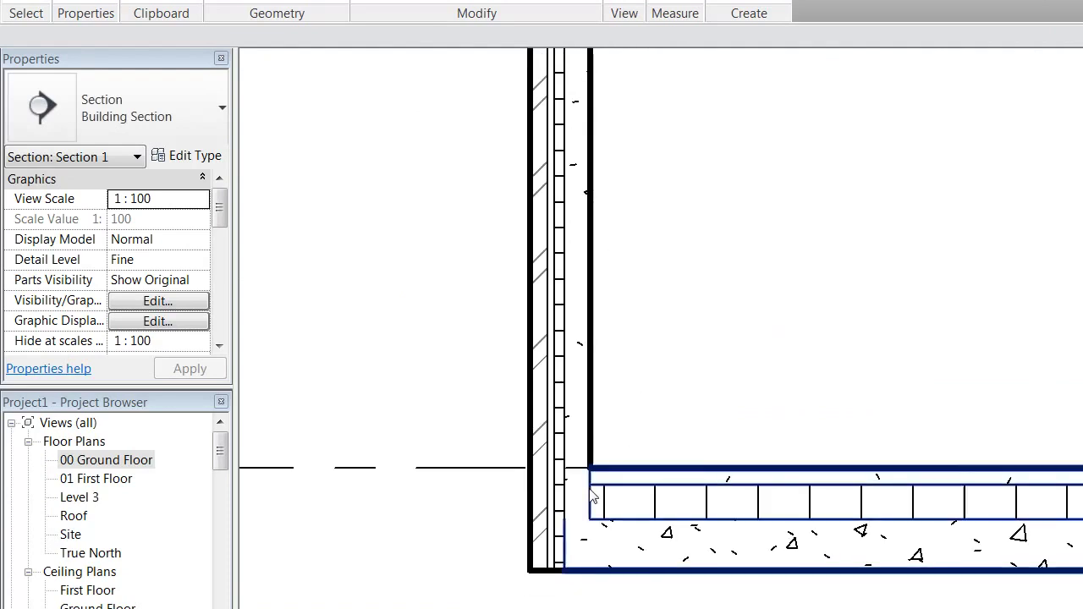
pyautogui.scroll(2, 590, 493)
pyautogui.moveTo(638, 349); pyautogui.dragTo(641, 494, button='middle')
pyautogui.scroll(-2, 628, 484)
pyautogui.scroll(-2, 639, 424)
pyautogui.moveTo(639, 397); pyautogui.dragTo(635, 486, button='middle')
# Step: Open the layer assembly of the ground floor slab's Generic 150mm type for editing
pyautogui.click(689, 576)
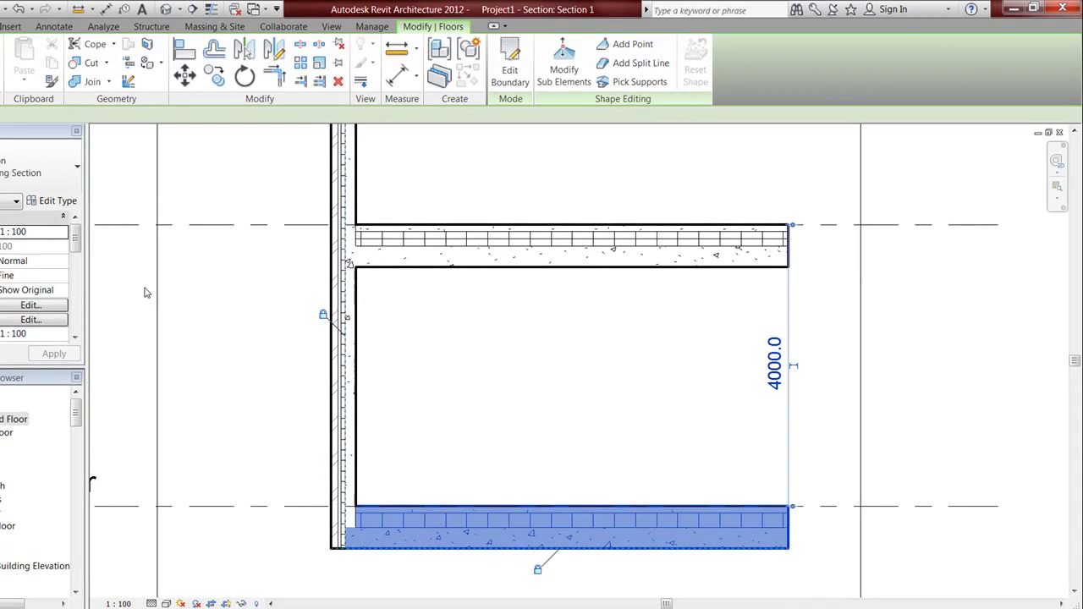
pyautogui.click(71, 202)
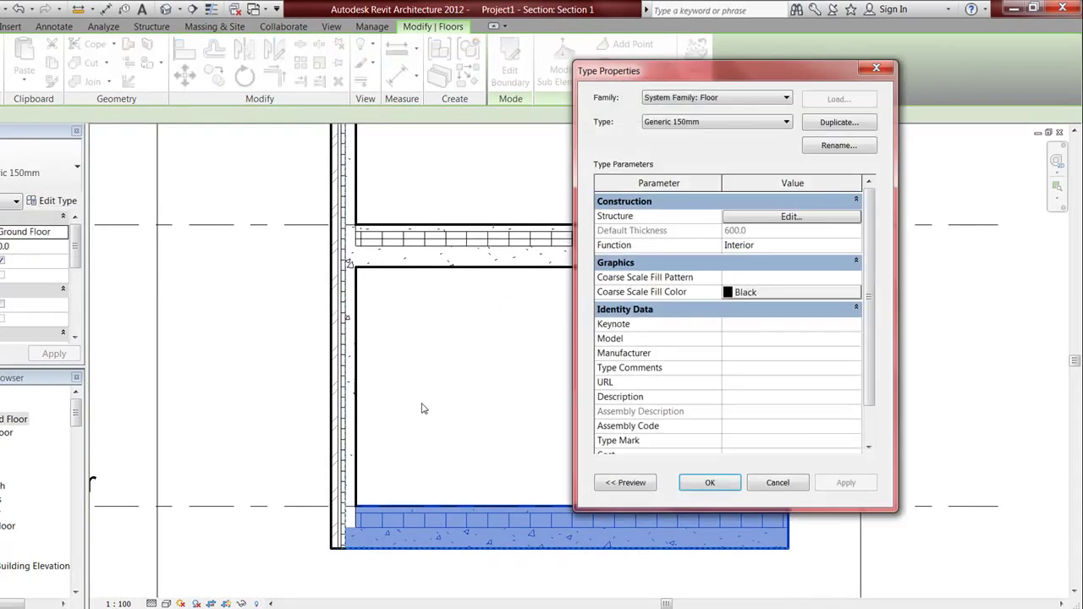
pyautogui.click(790, 217)
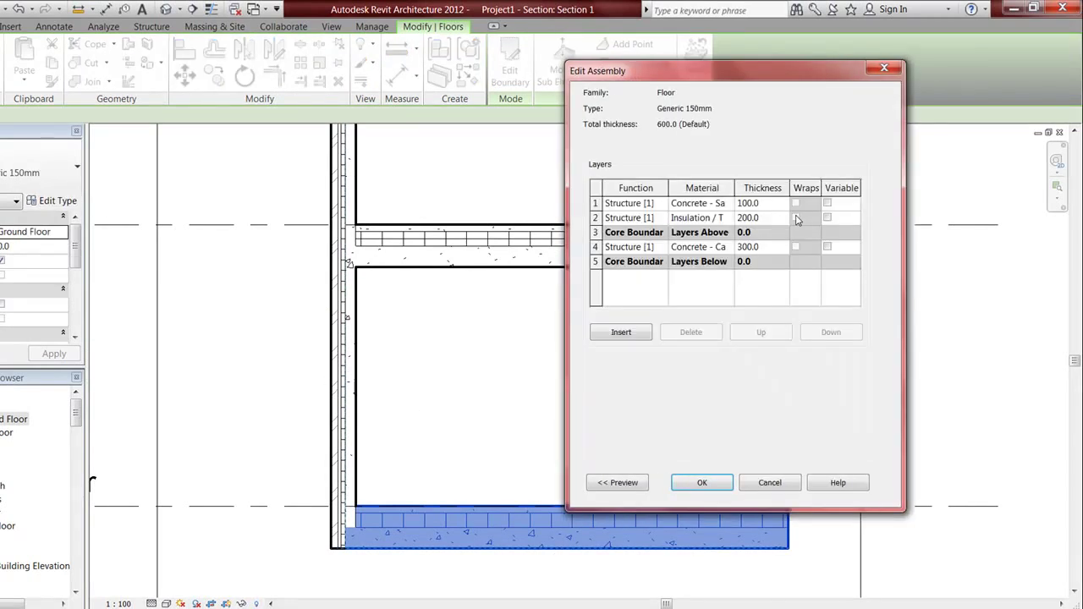
pyautogui.moveTo(722, 76); pyautogui.dragTo(698, 41)
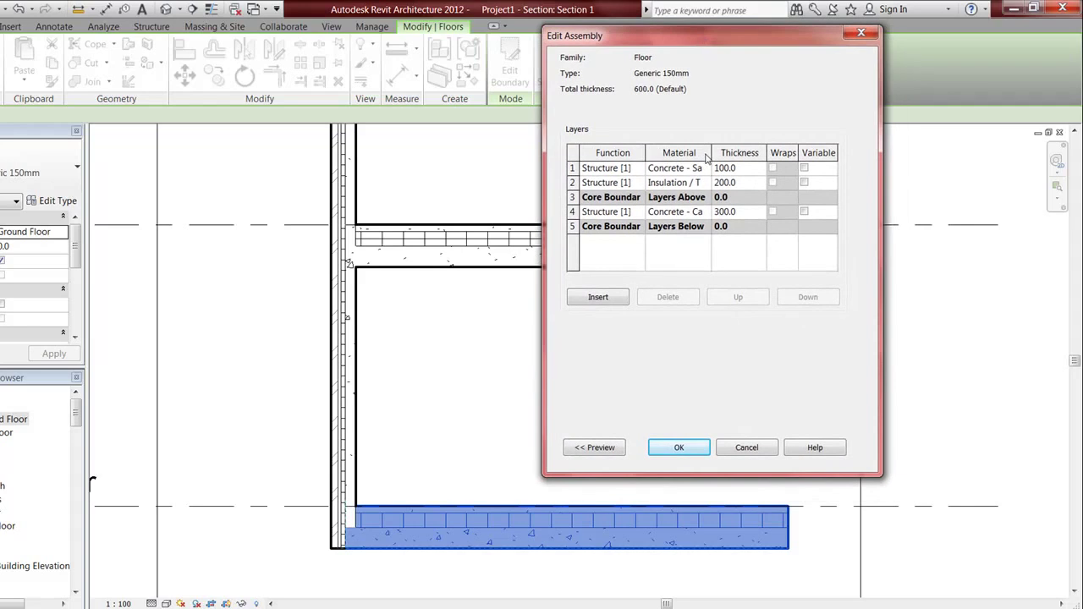
# Step: Move the floor's upper core boundary above all the structural layers and apply the type change
pyautogui.click(573, 196)
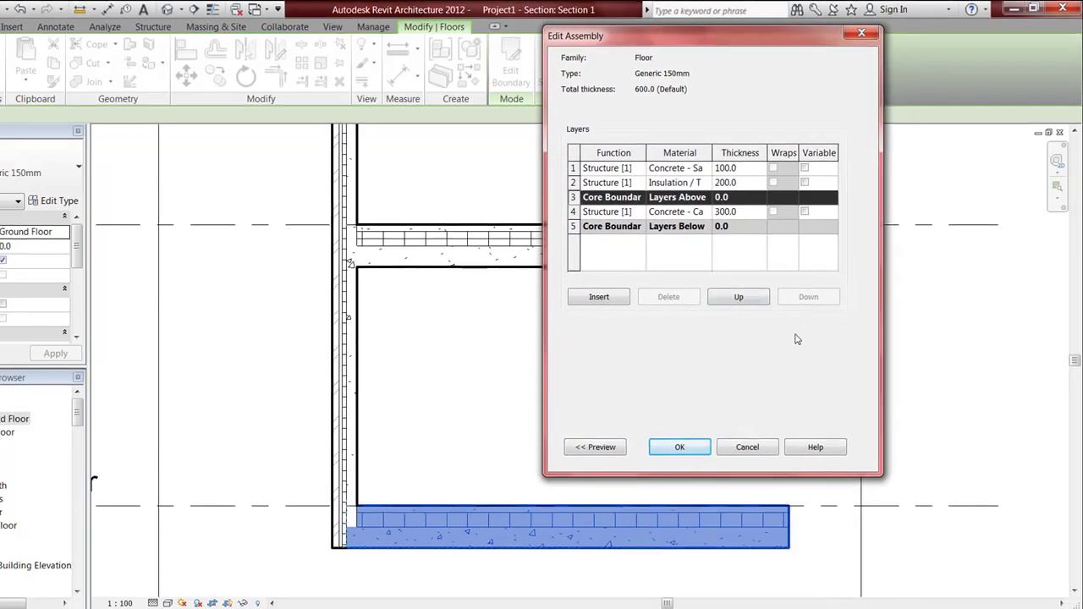
pyautogui.click(738, 297)
pyautogui.click(738, 298)
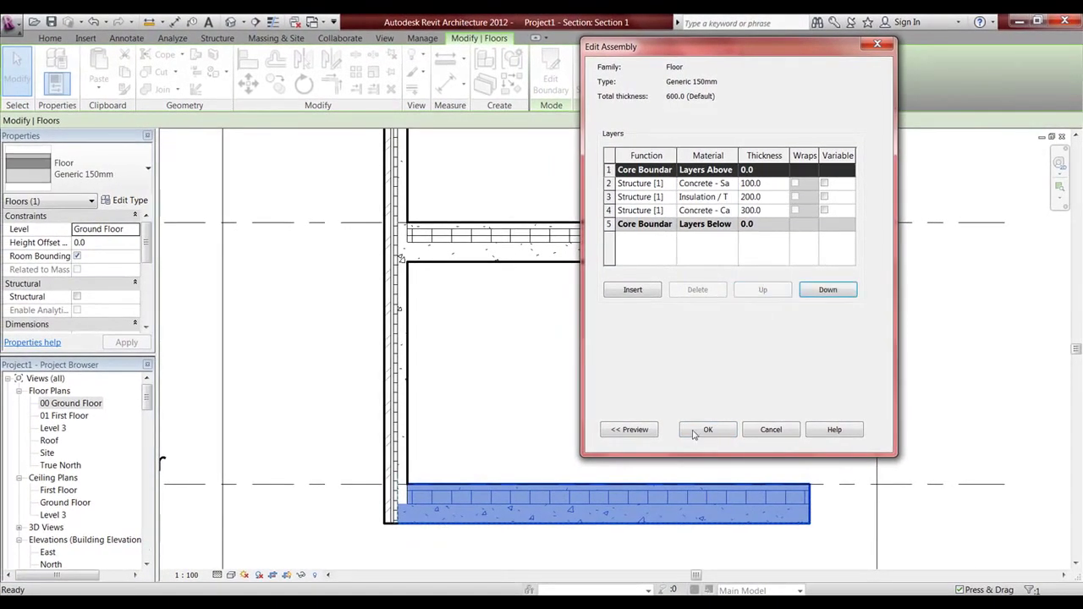
pyautogui.click(702, 430)
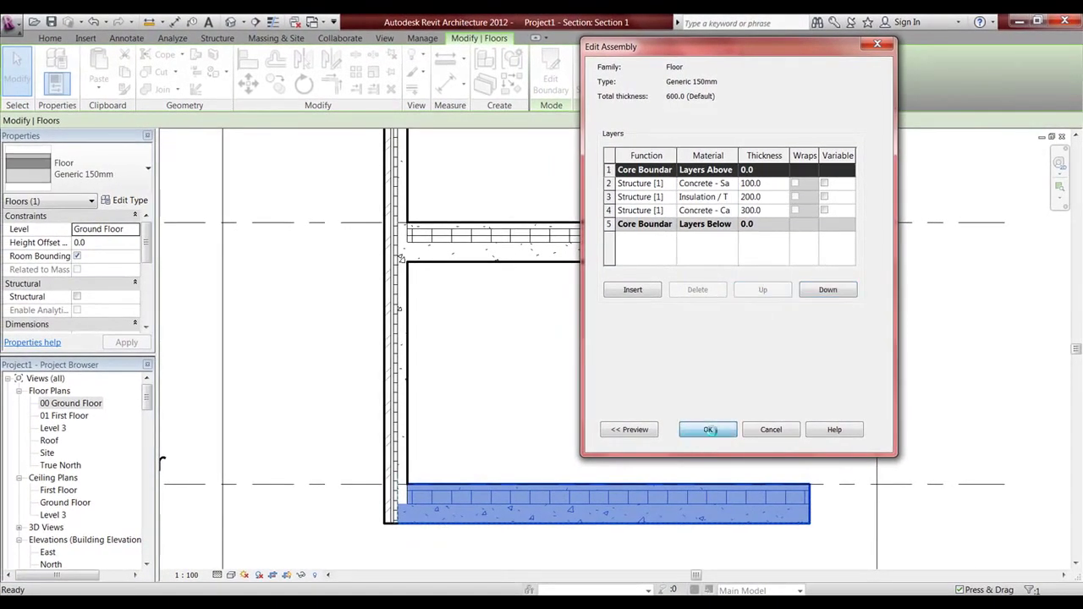
pyautogui.click(843, 433)
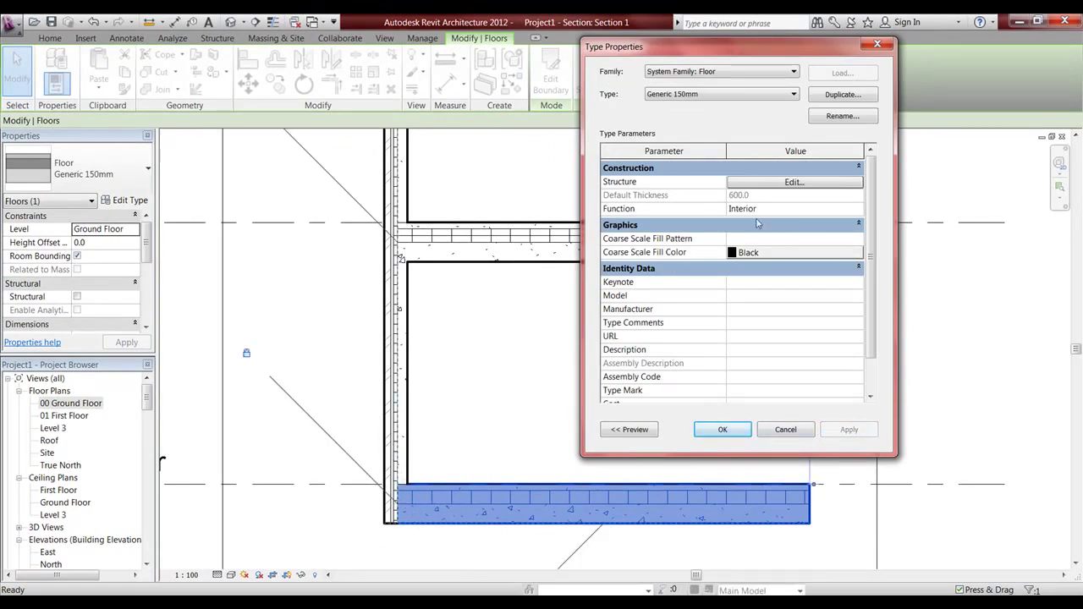
# Step: Reopen the floor assembly and move the upper core boundary back down below the insulation layer
pyautogui.click(796, 182)
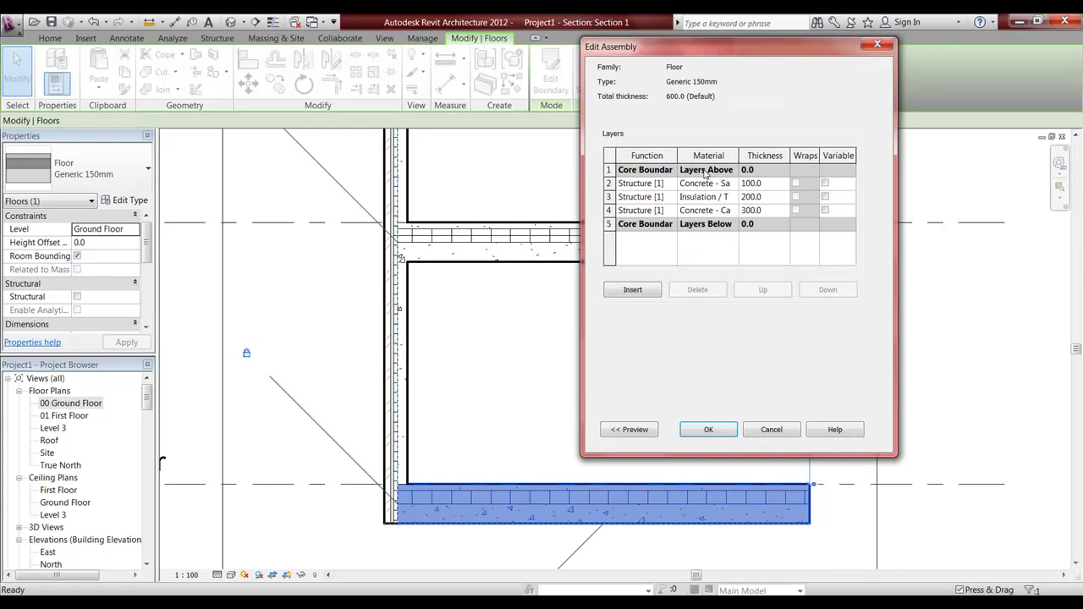
pyautogui.click(608, 169)
pyautogui.click(828, 290)
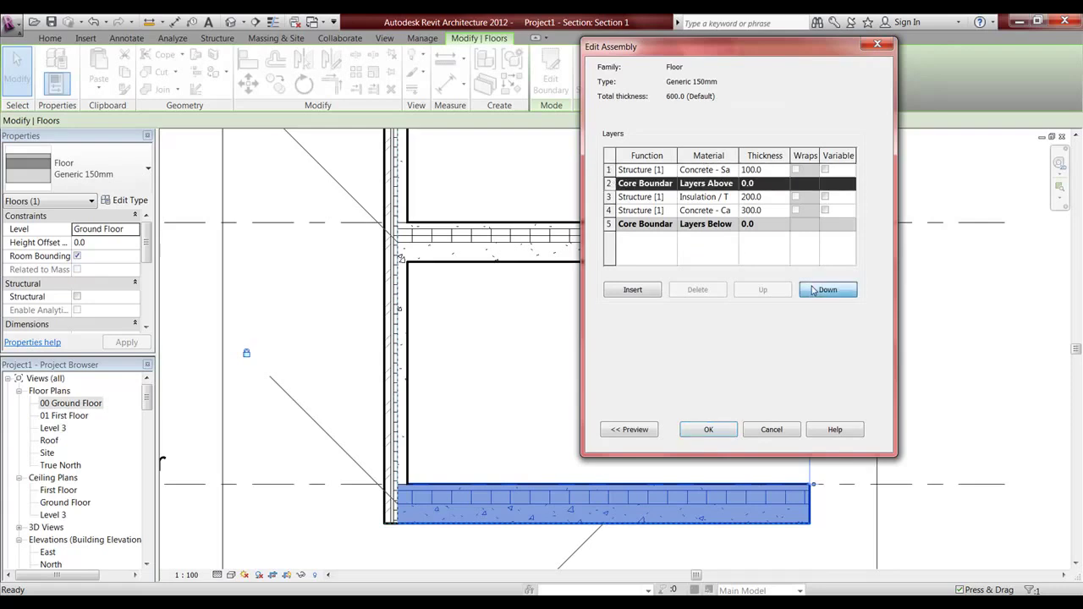
pyautogui.click(827, 290)
# Step: Set the top concrete layer's function to a finish, apply the floor type change and check the slab-to-wall joints in section
pyautogui.click(643, 169)
pyautogui.click(671, 170)
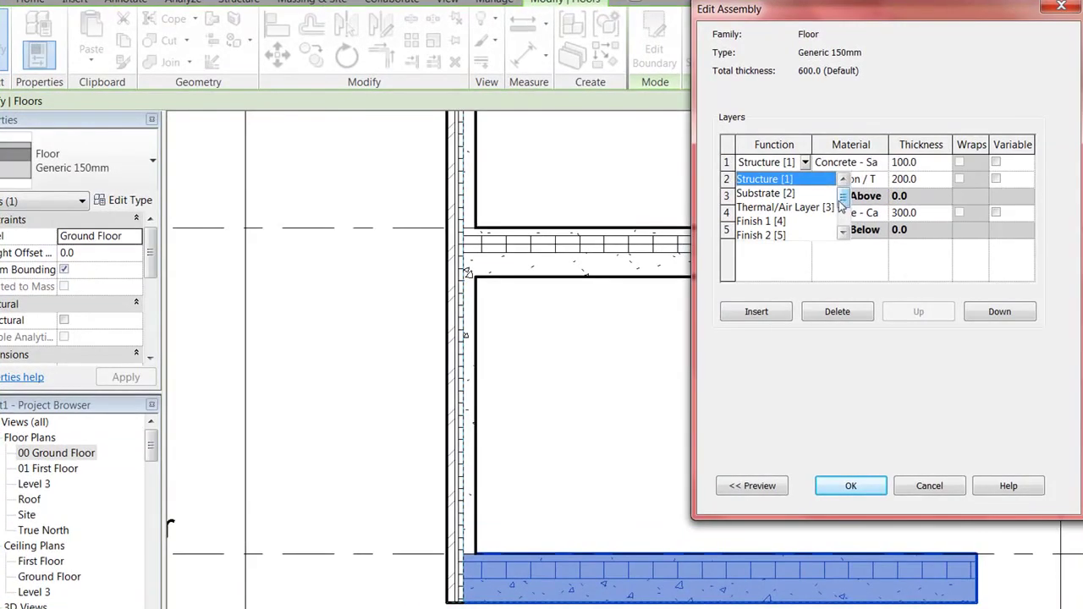
pyautogui.click(818, 210)
pyautogui.click(806, 162)
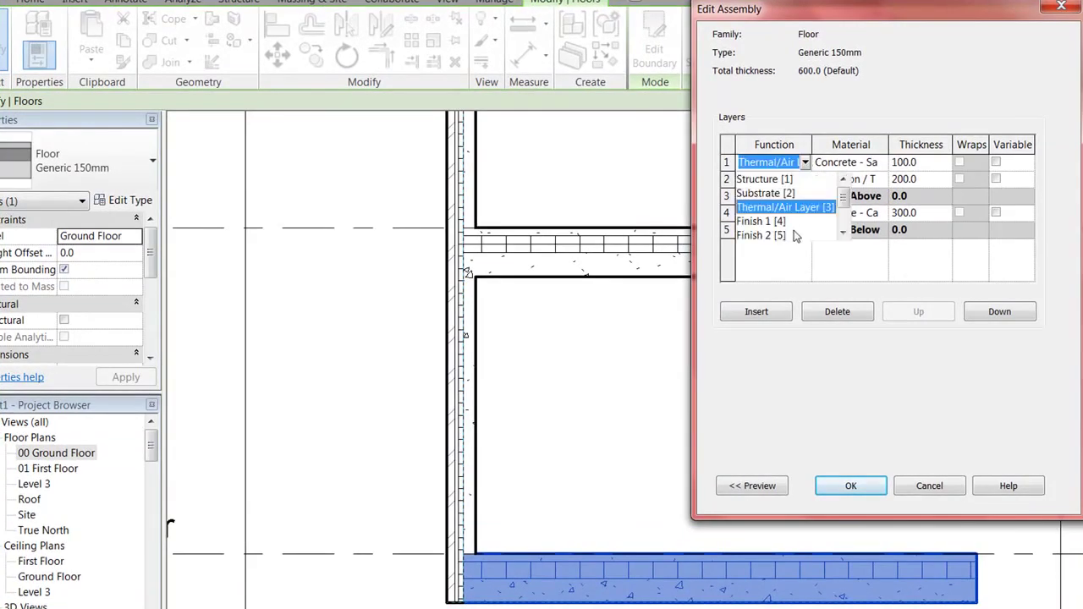
pyautogui.click(795, 227)
pyautogui.click(851, 486)
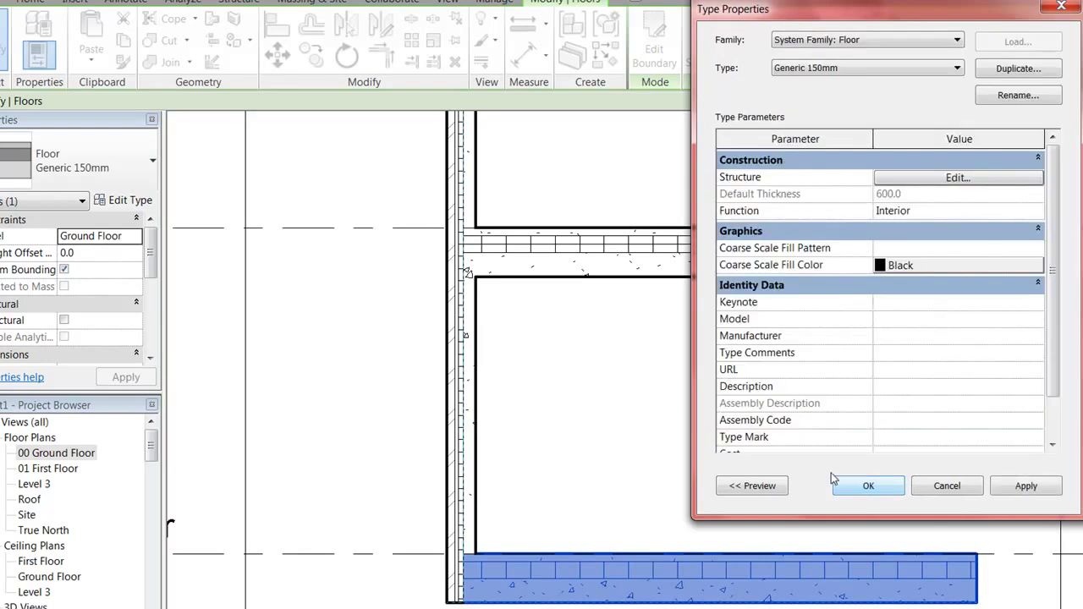
pyautogui.click(867, 494)
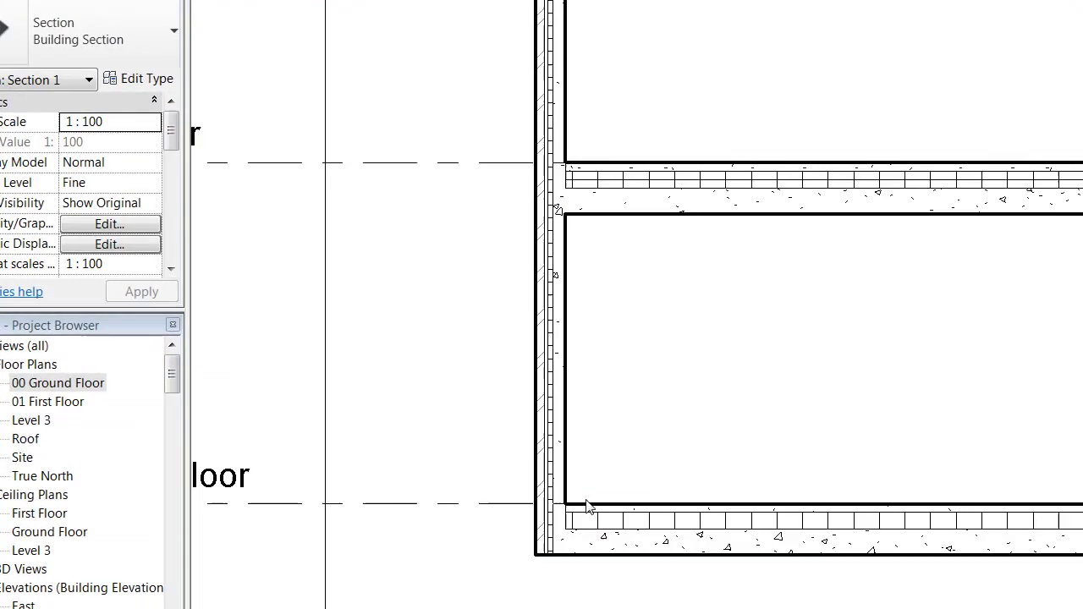
pyautogui.scroll(3, 635, 430)
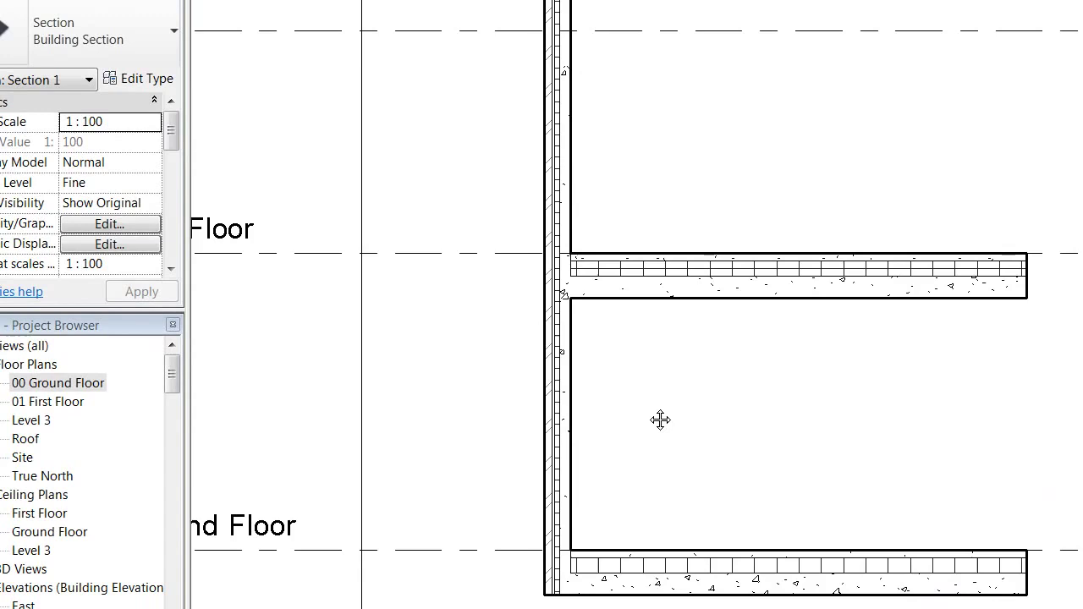
pyautogui.scroll(2, 536, 80)
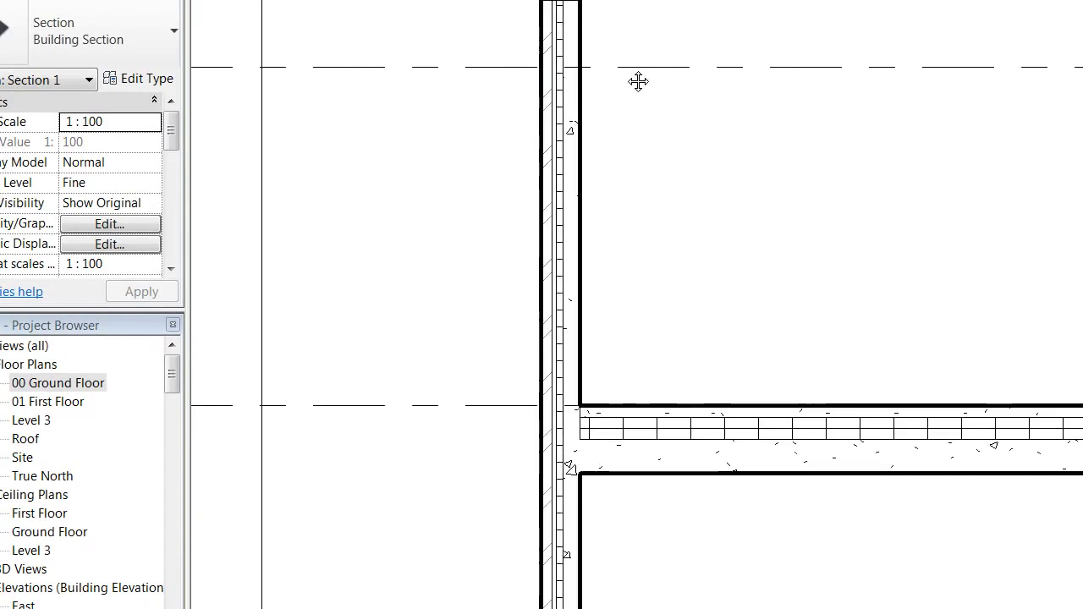
pyautogui.moveTo(638, 82); pyautogui.dragTo(630, 250, button='middle')
pyautogui.moveTo(628, 497); pyautogui.dragTo(624, 91, button='middle')
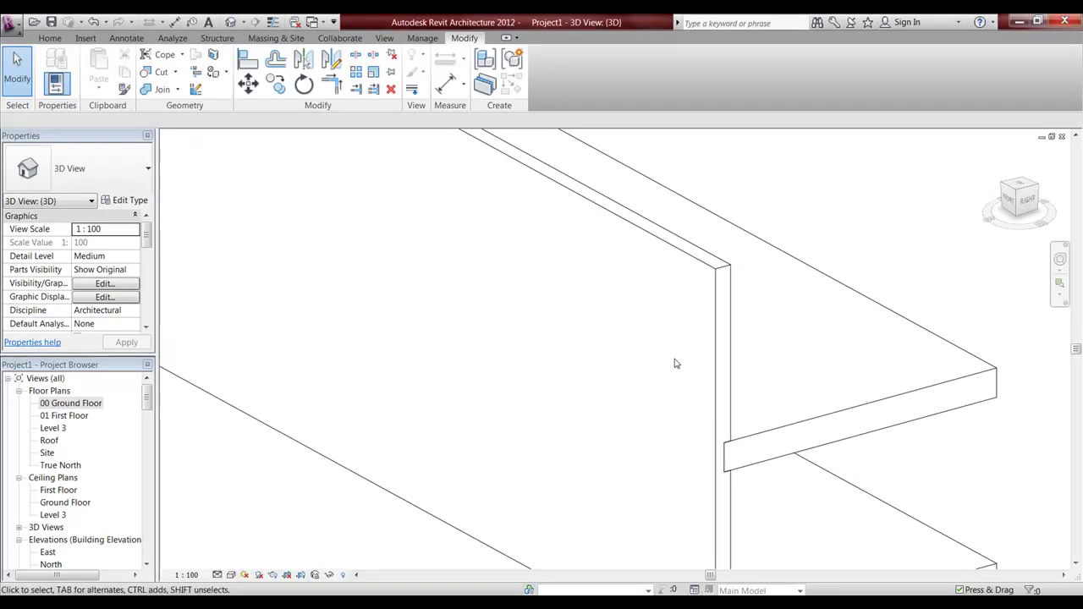
# Step: Create a new family from the Metric Profile.rft template
pyautogui.scroll(-4, 669, 362)
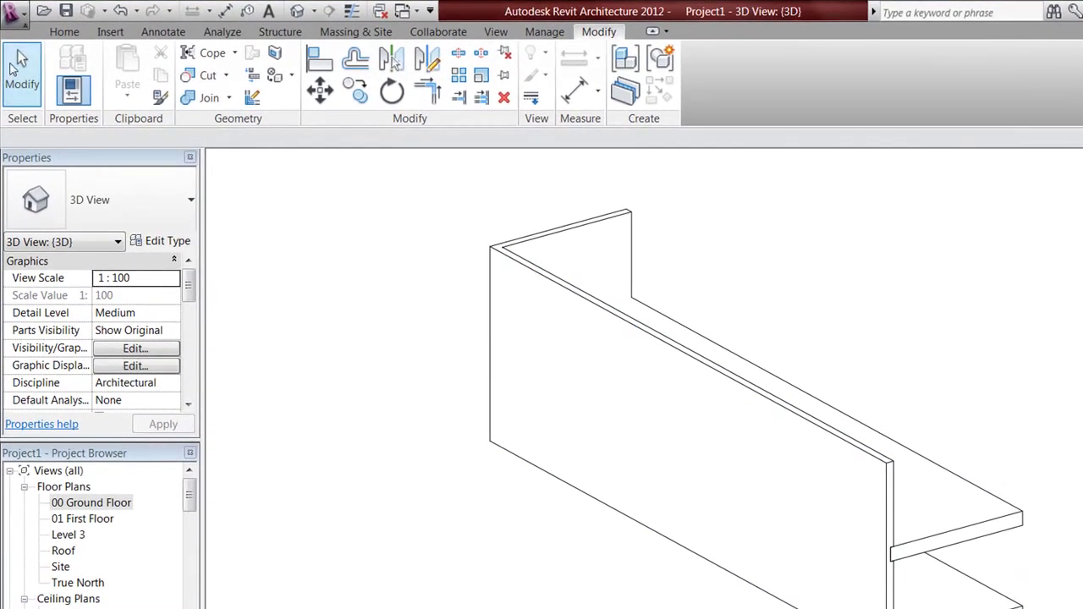
pyautogui.click(13, 19)
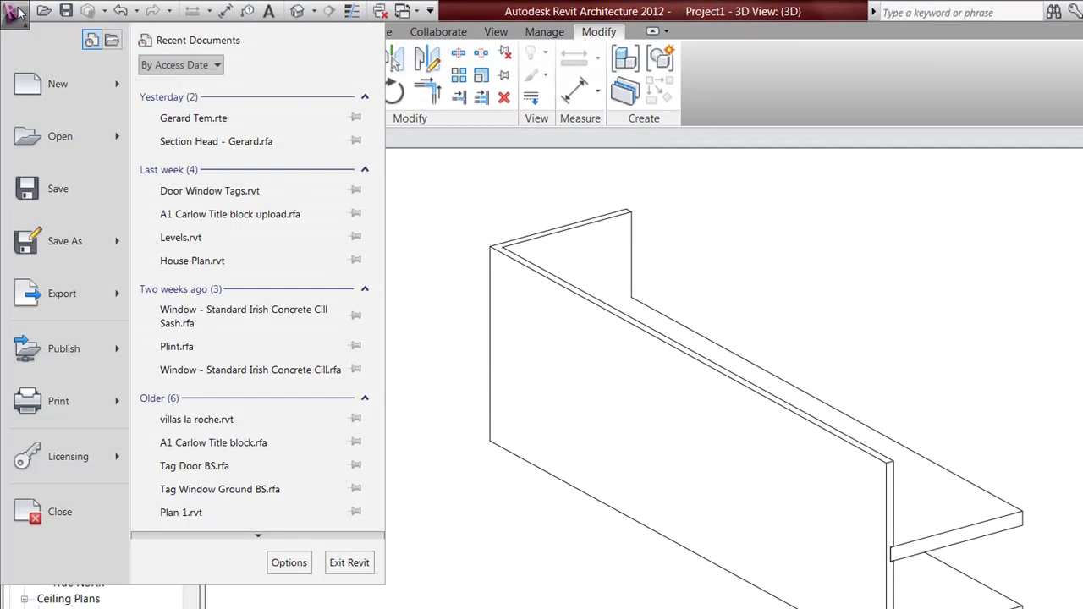
pyautogui.moveTo(118, 100)
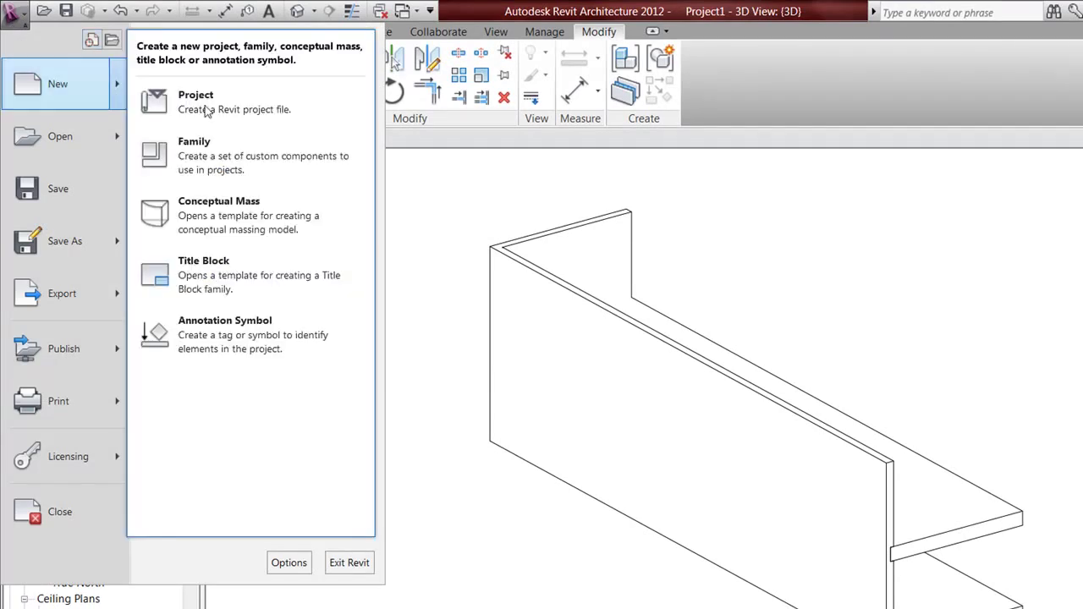
pyautogui.click(228, 161)
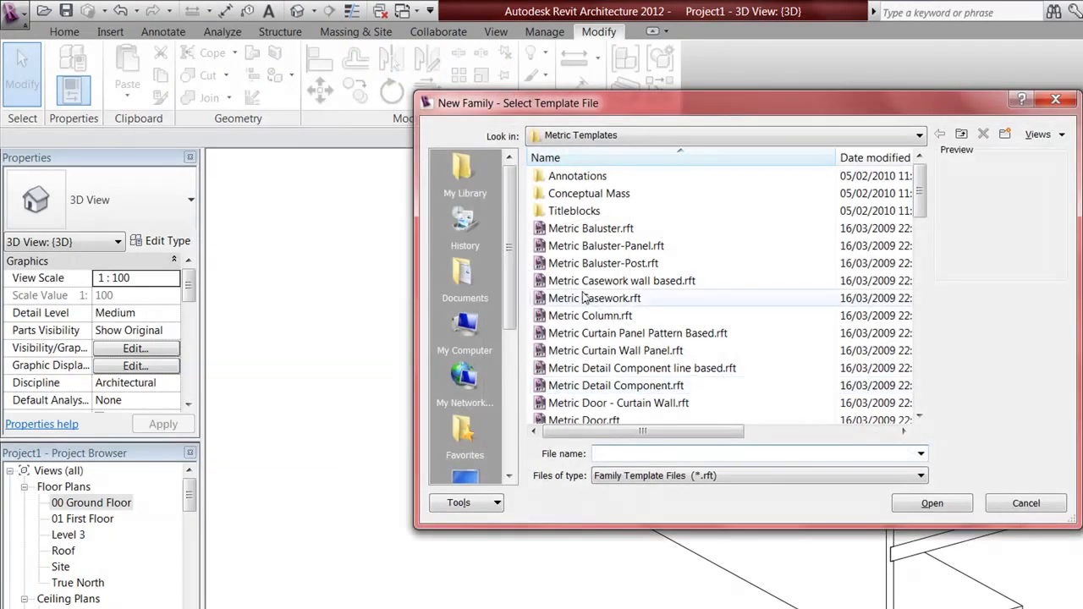
pyautogui.click(586, 298)
pyautogui.scroll(-10, 584, 296)
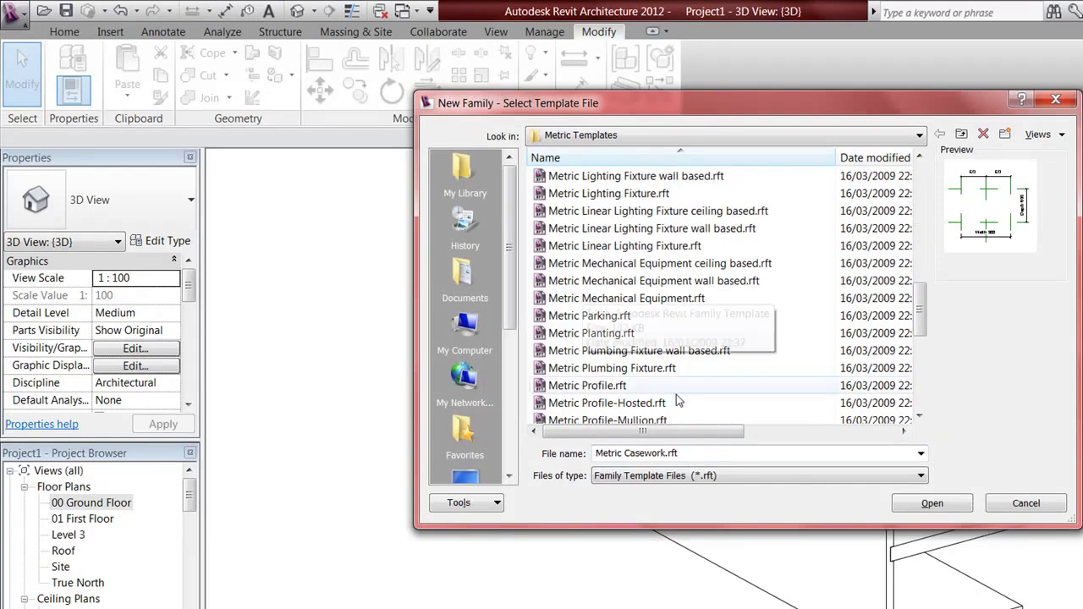
pyautogui.click(606, 388)
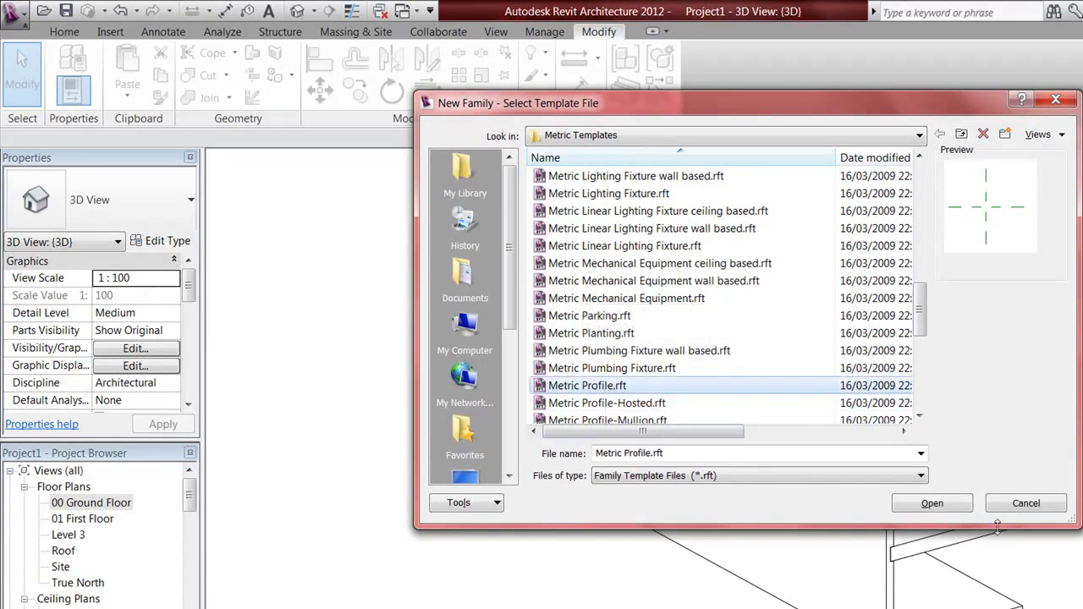
pyautogui.click(931, 504)
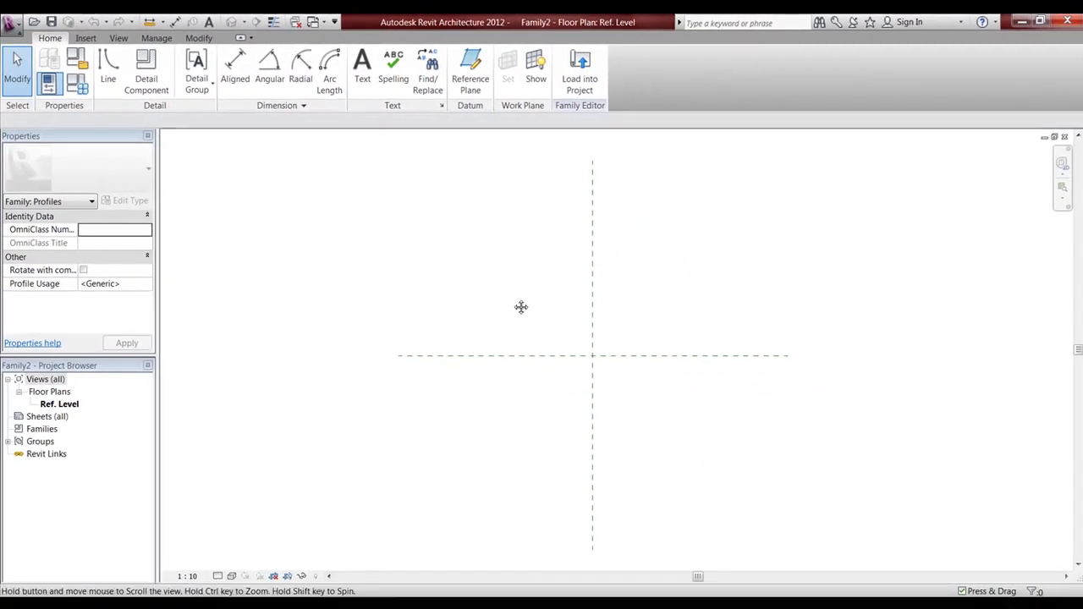
pyautogui.moveTo(521, 307); pyautogui.dragTo(476, 296, button='middle')
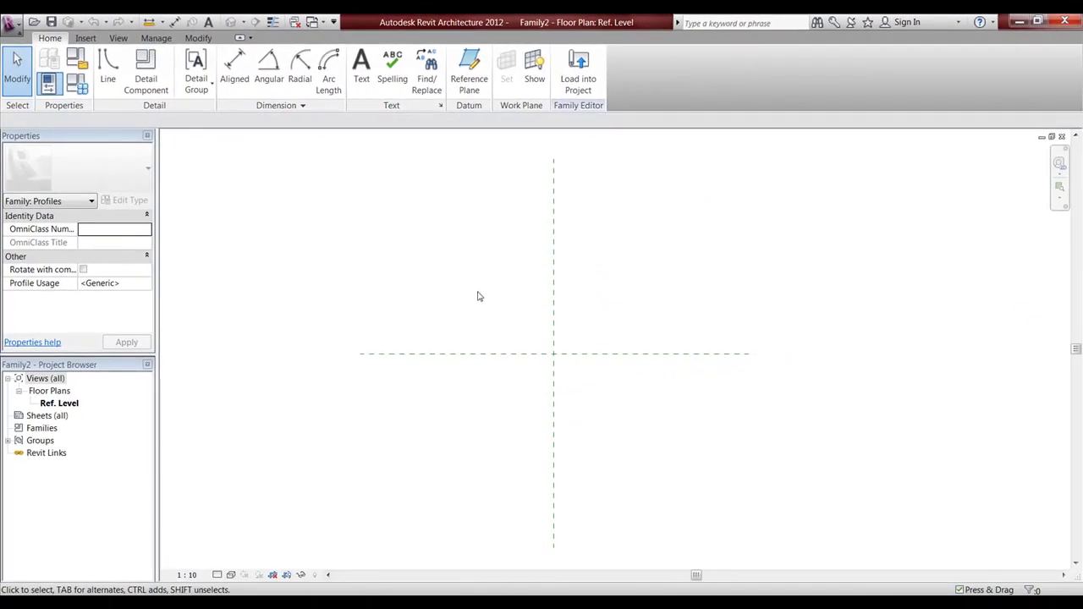
# Step: Draw a vertical reference plane on each side of the vertical centre plane, the right one about 379 mm from it
pyautogui.click(427, 354)
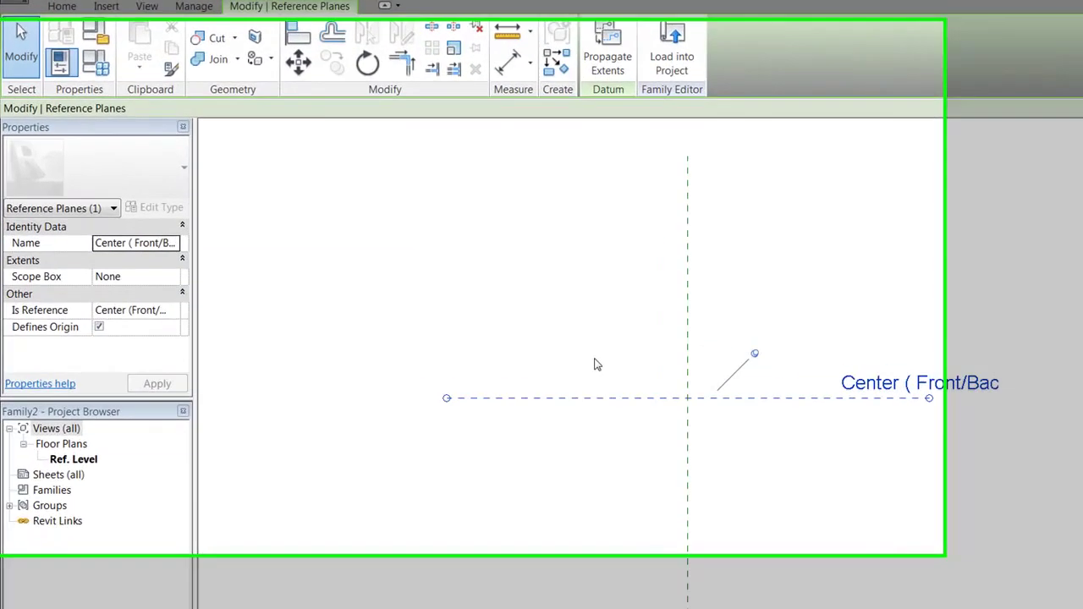
pyautogui.press('r')
pyautogui.press('p')
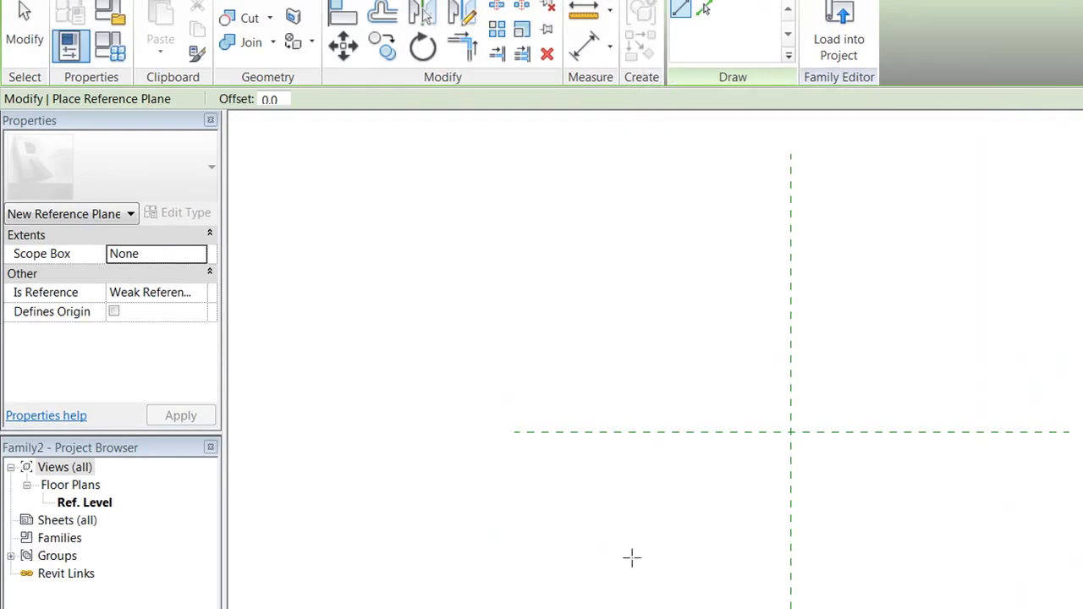
pyautogui.click(632, 557)
pyautogui.click(634, 260)
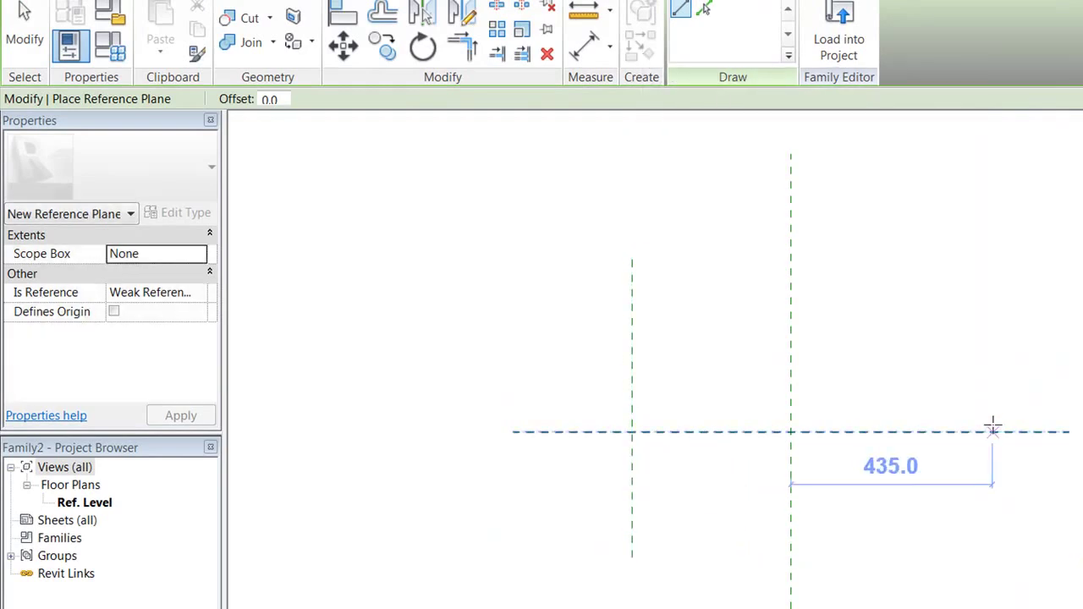
pyautogui.click(966, 281)
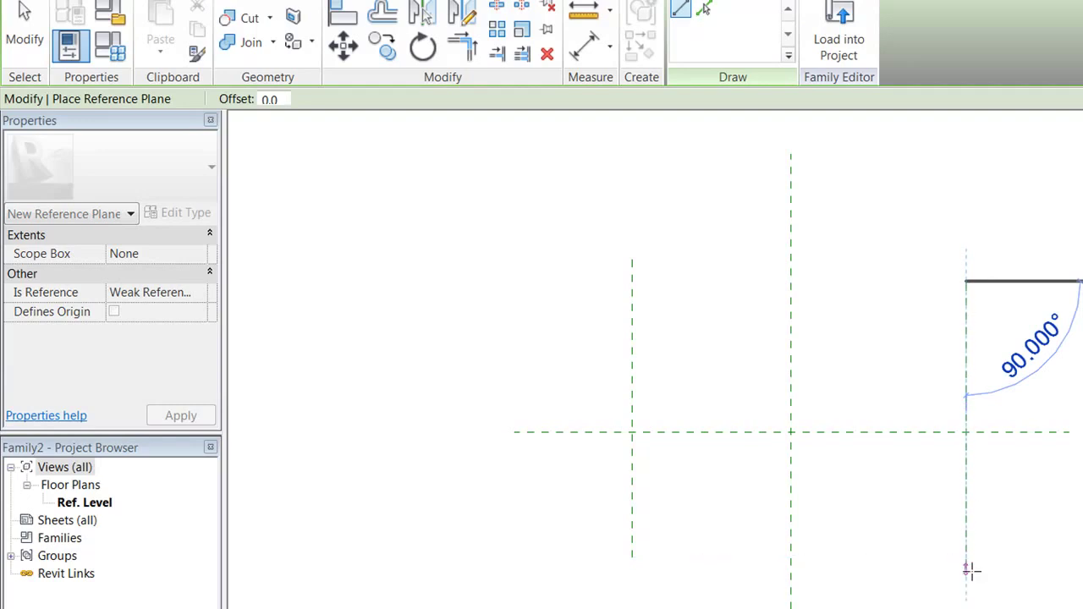
pyautogui.click(966, 570)
pyautogui.press('Escape')
pyautogui.press('Escape')
# Step: Set the right and left reference planes each 150 mm from the vertical centre plane
pyautogui.click(967, 535)
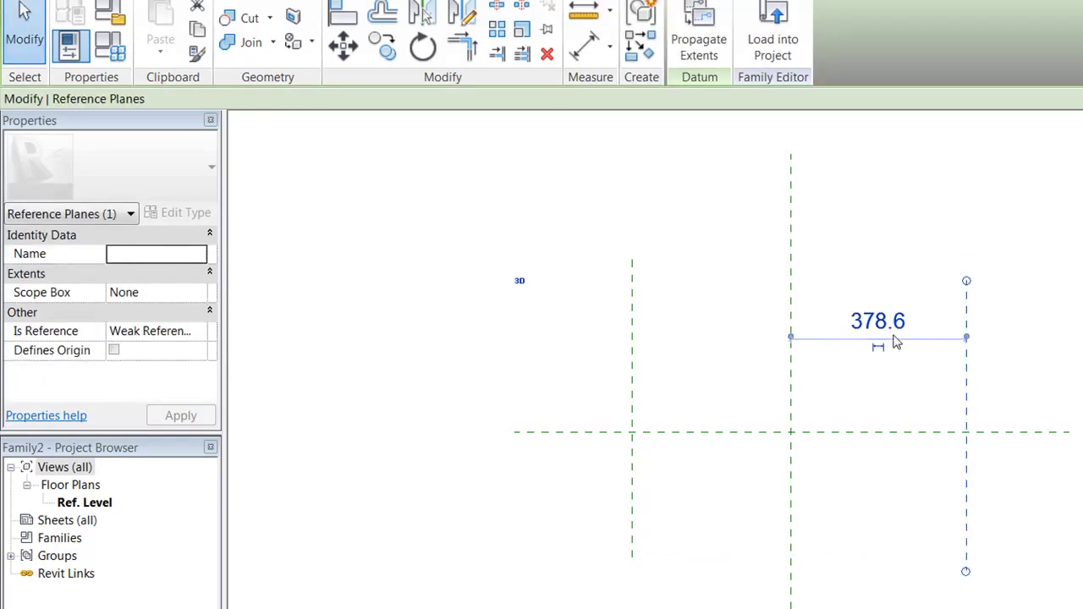
pyautogui.click(895, 329)
pyautogui.write('1')
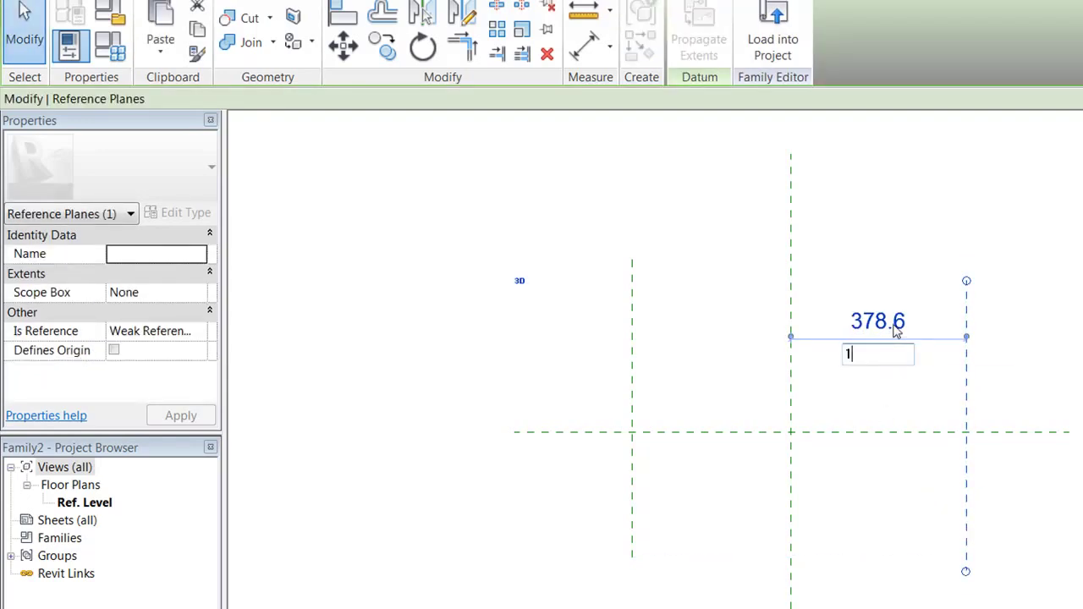
pyautogui.write('50')
pyautogui.press('Return')
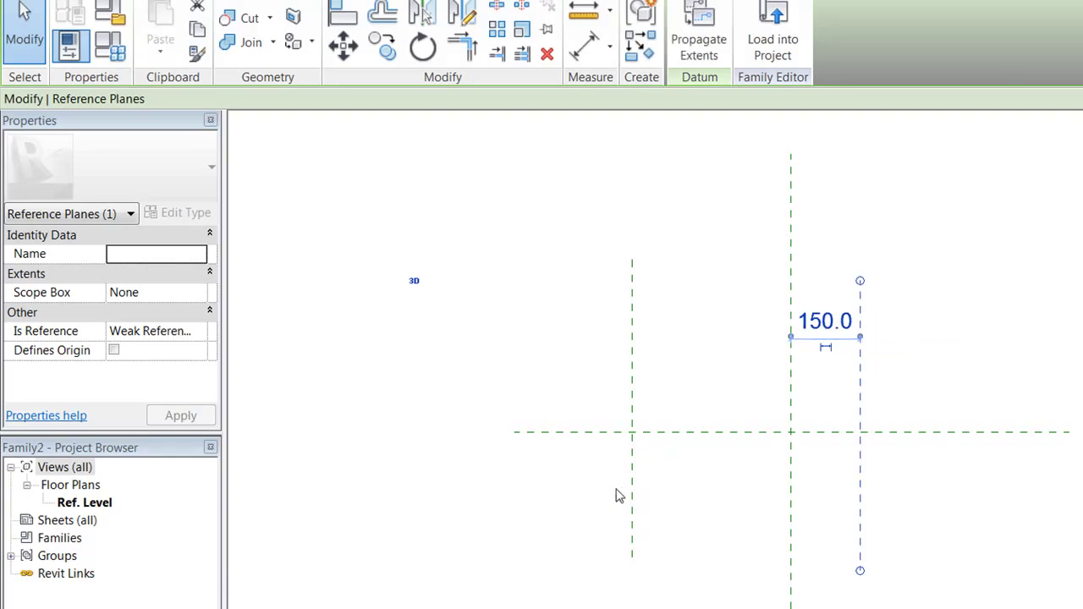
pyautogui.click(633, 487)
pyautogui.click(716, 481)
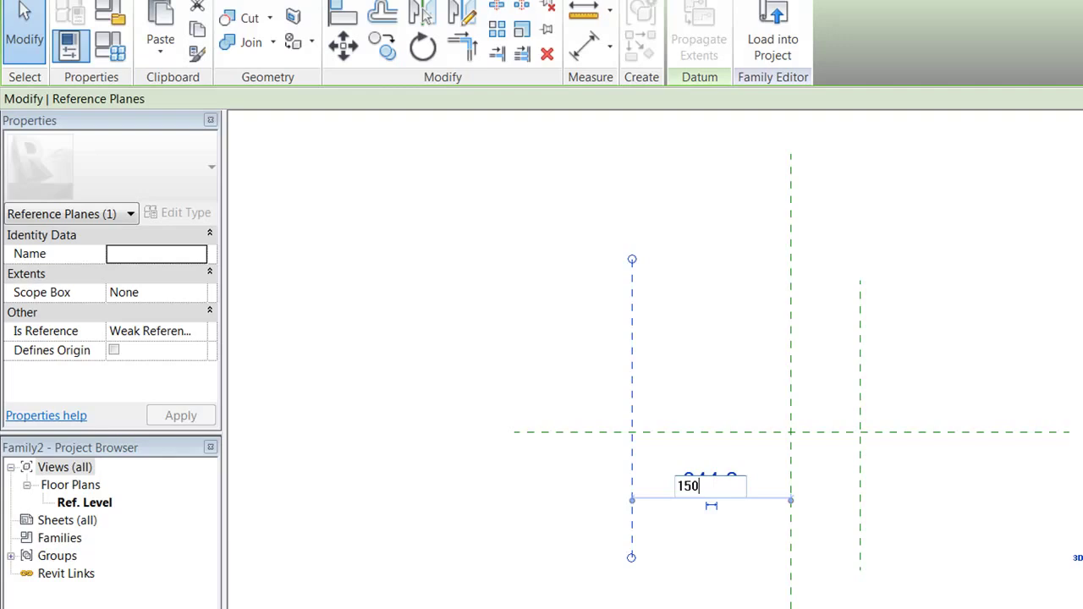
pyautogui.write('150')
pyautogui.press('Return')
pyautogui.click(928, 537)
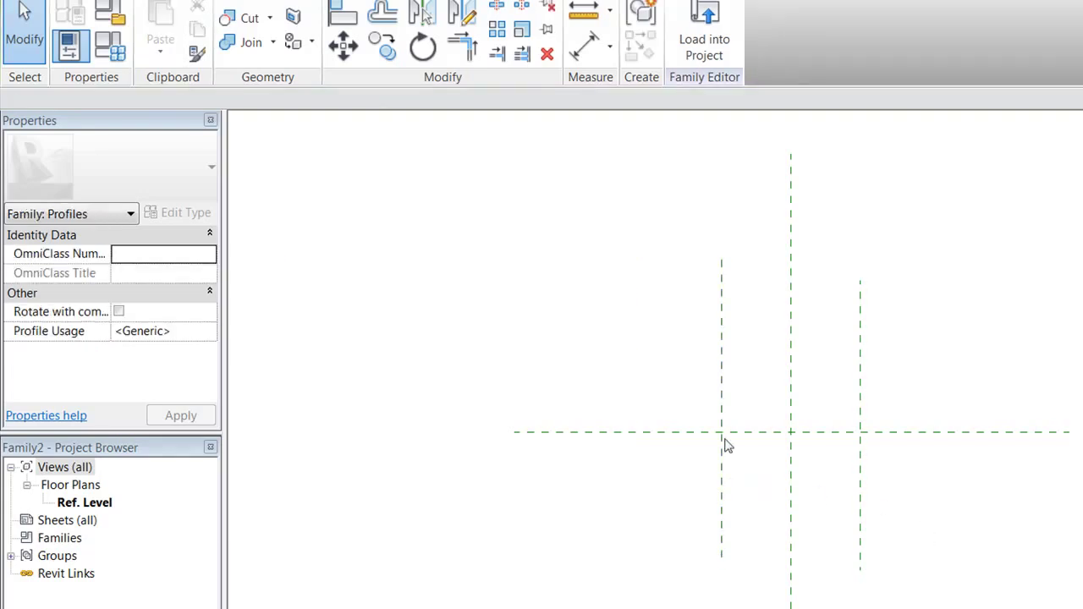
# Step: Draw a 150 mm vertical left side, a top line sloping down to the right and a short right side, about 363 mm apart
pyautogui.moveTo(769, 460); pyautogui.dragTo(672, 433, button='middle')
pyautogui.click(82, 1)
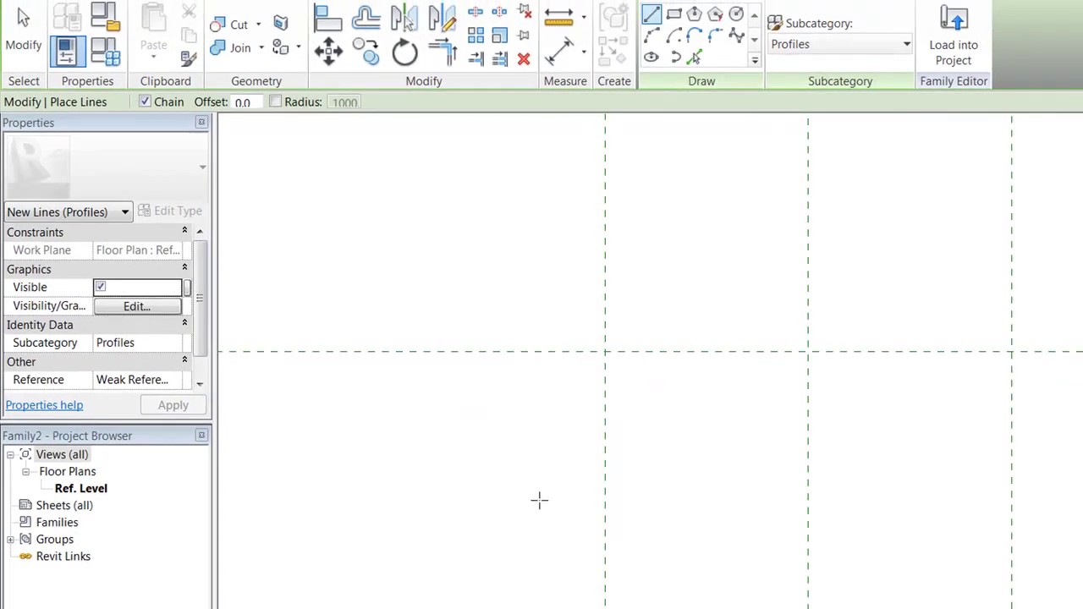
pyautogui.click(411, 441)
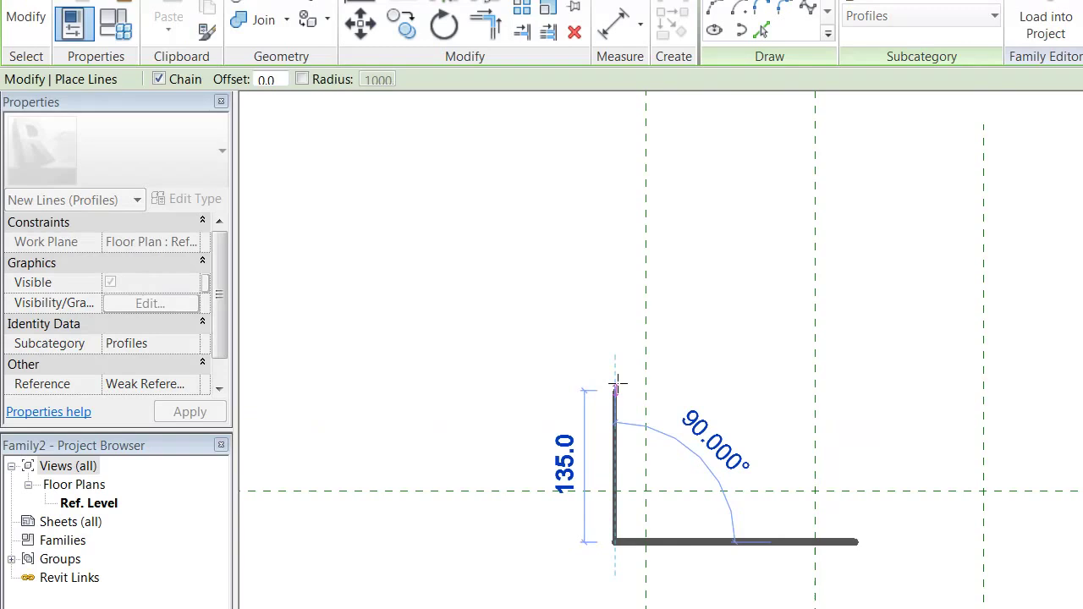
pyautogui.click(616, 372)
pyautogui.click(857, 372)
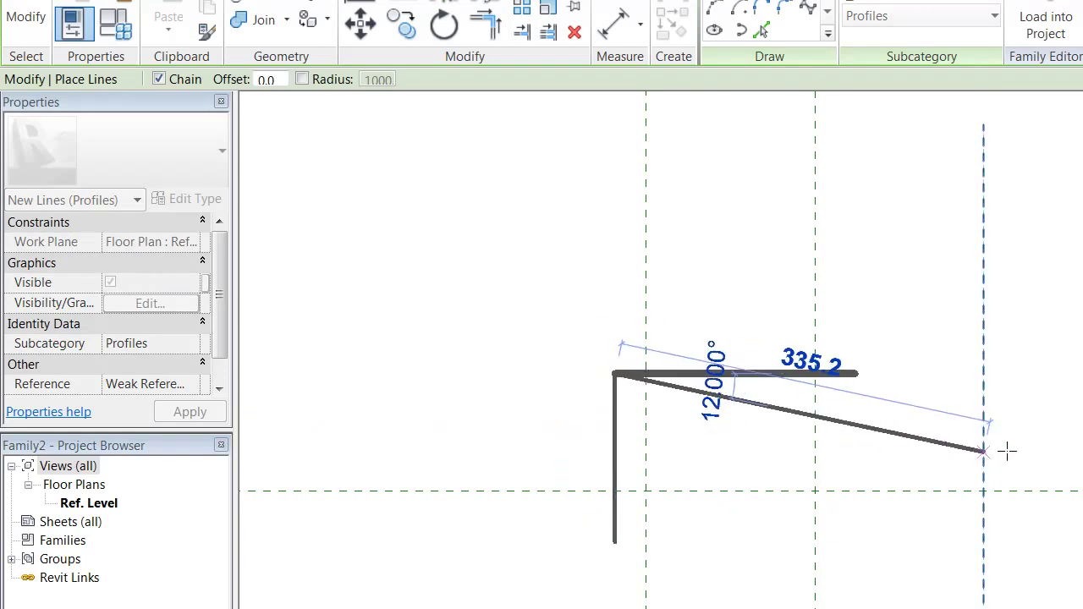
pyautogui.click(1022, 453)
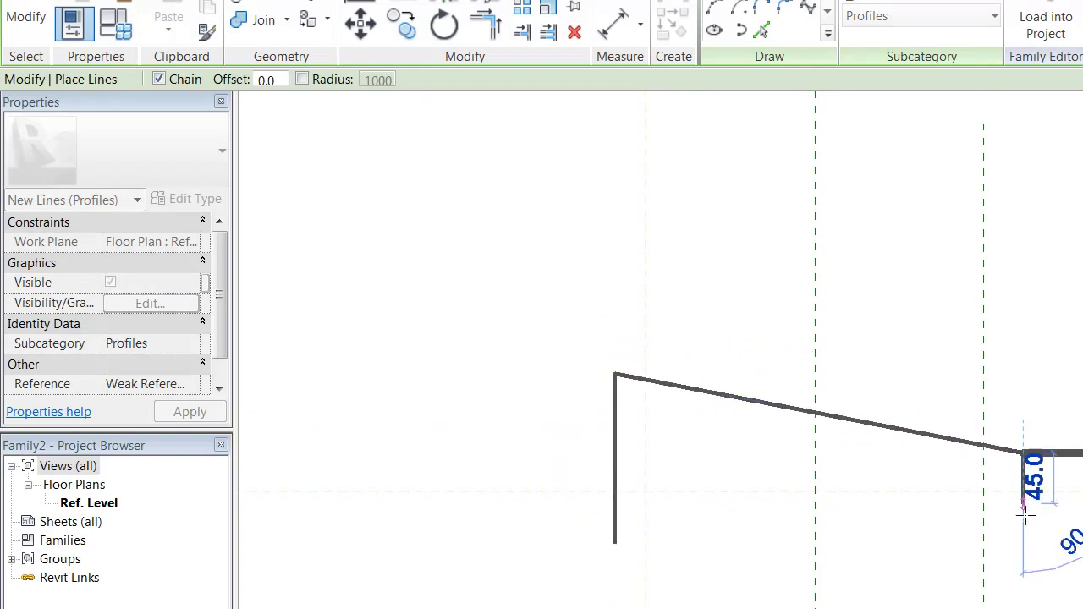
pyautogui.click(1024, 542)
pyautogui.press('Escape')
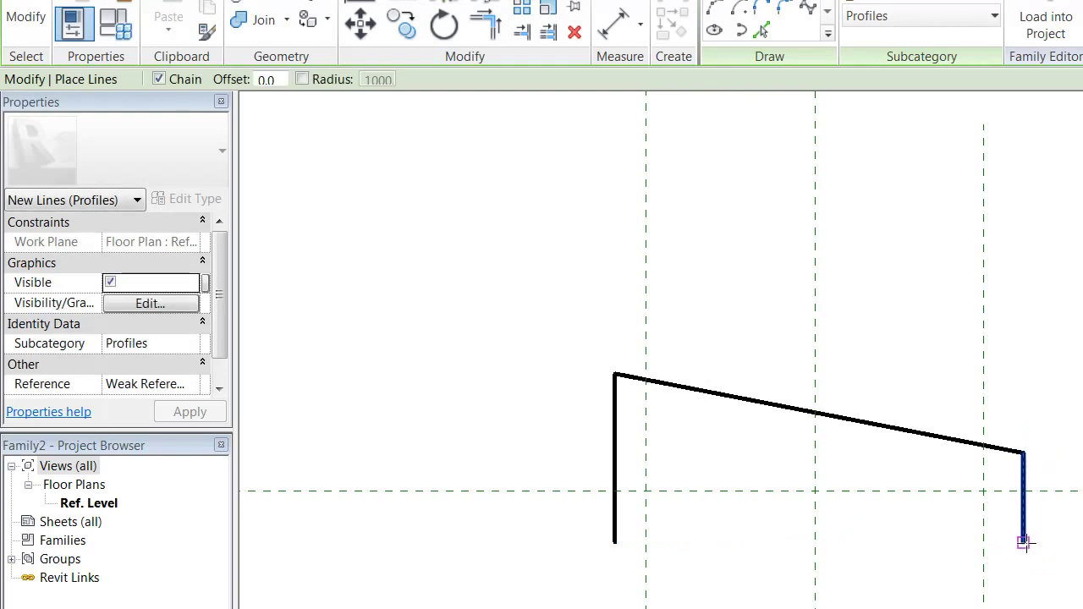
pyautogui.press('Escape')
# Step: Mirror the left vertical profile line about the vertical centre plane and delete the originally drawn right-hand line
pyautogui.click(615, 529)
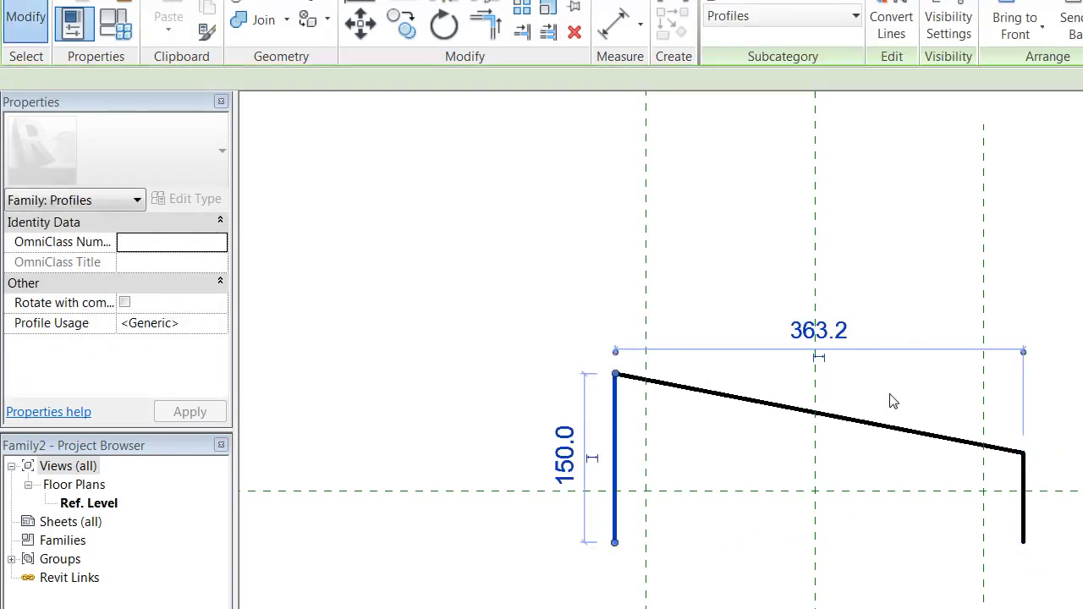
pyautogui.press('m')
pyautogui.press('m')
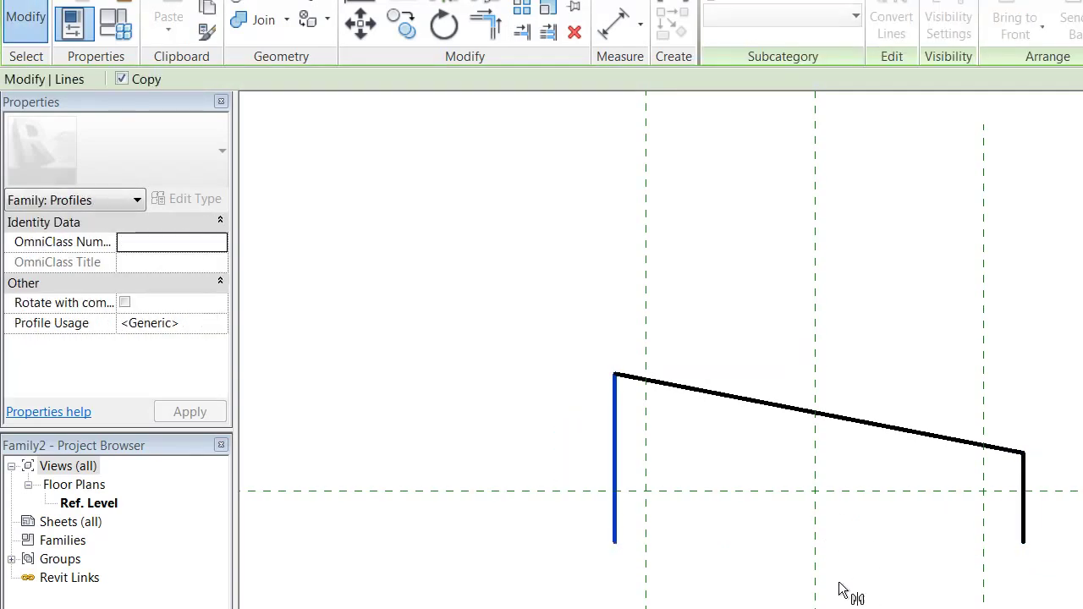
pyautogui.click(815, 583)
pyautogui.click(1038, 512)
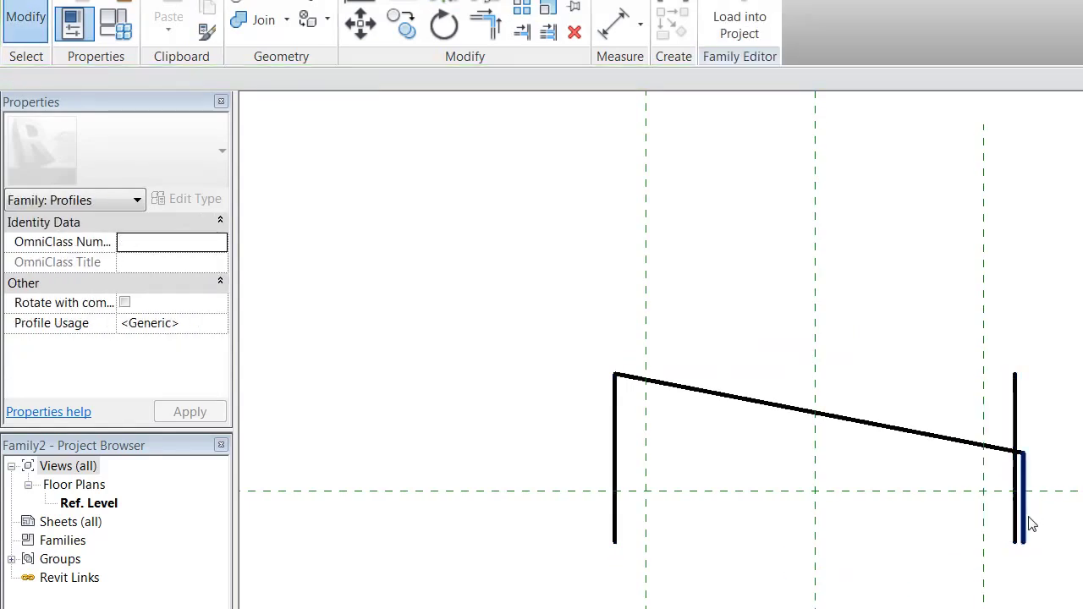
pyautogui.click(1024, 508)
pyautogui.press('Delete')
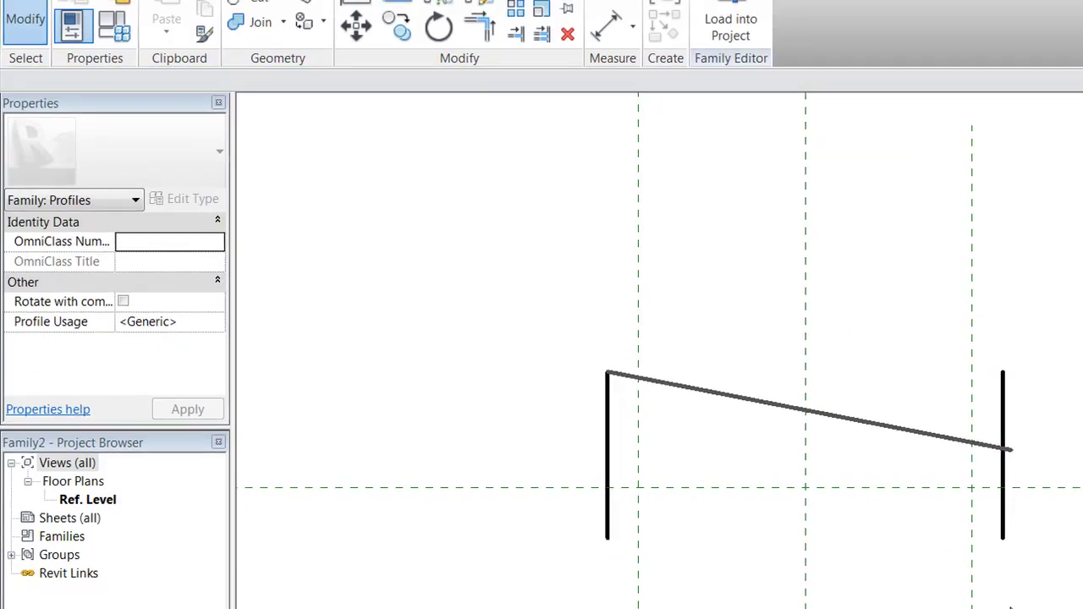
# Step: Trim the sloping top line and the mirrored right-hand line to a corner, keeping the lower part of the vertical
pyautogui.press('t')
pyautogui.press('r')
pyautogui.click(1017, 533)
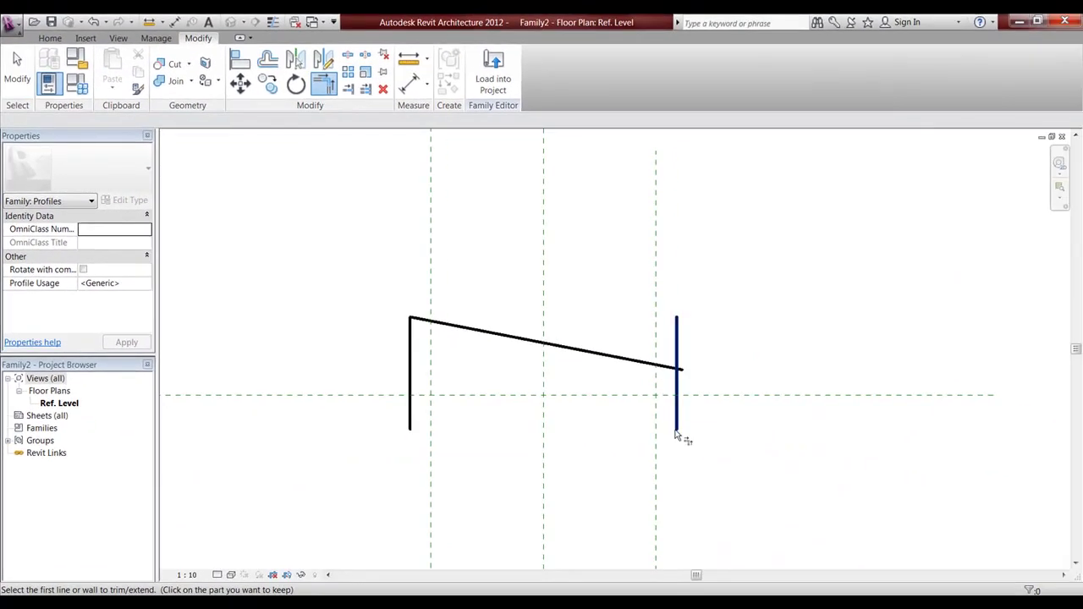
pyautogui.click(673, 367)
pyautogui.press('Escape')
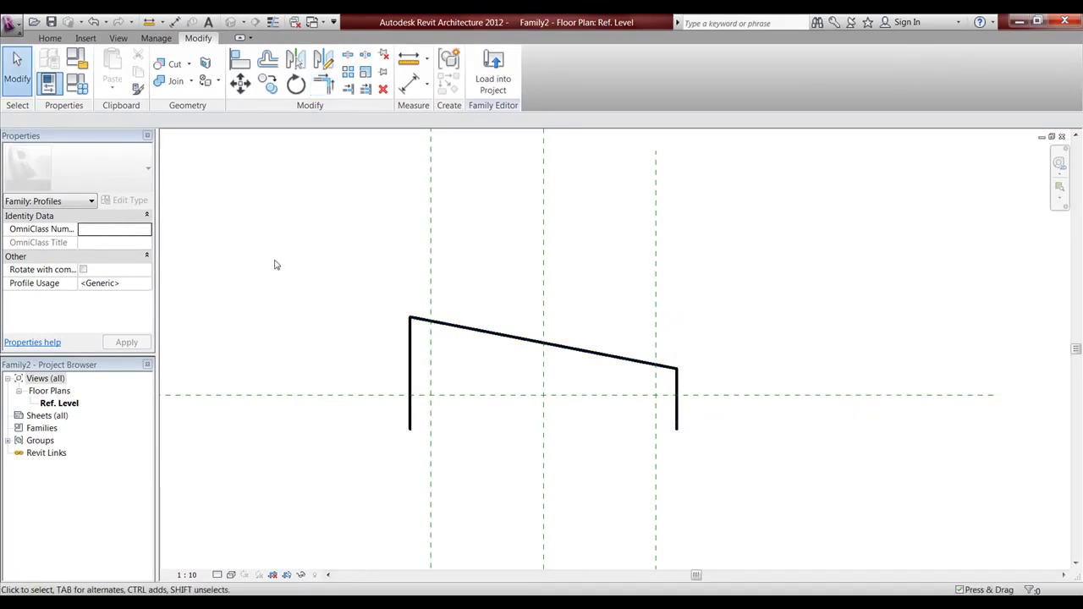
# Step: Draw a short line about 17 mm long at 45° inward from the lower end of the left vertical profile line
pyautogui.click(52, 38)
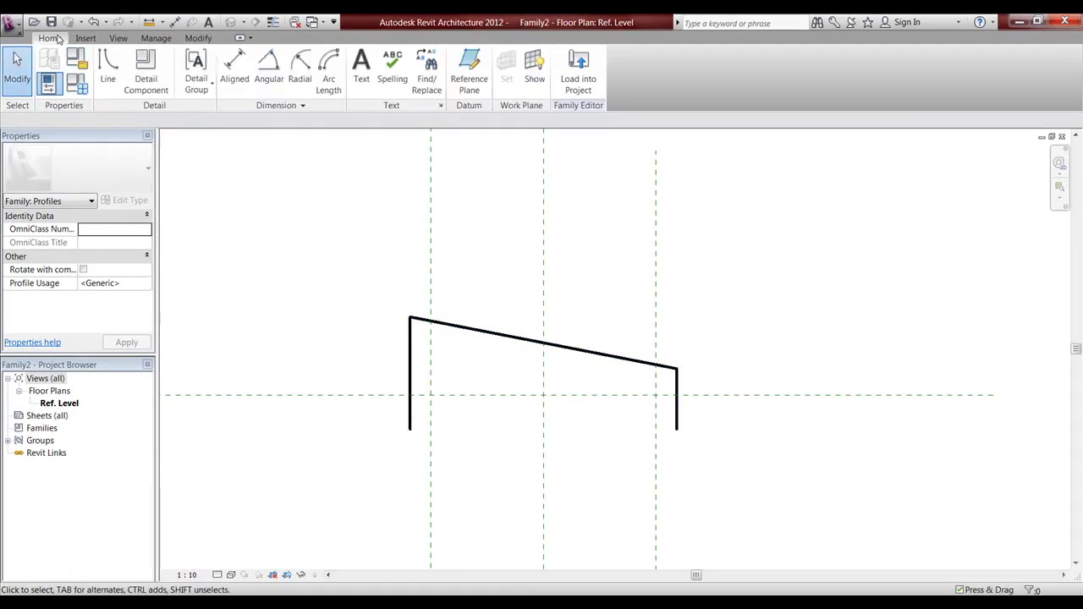
pyautogui.click(107, 71)
pyautogui.scroll(5, 397, 419)
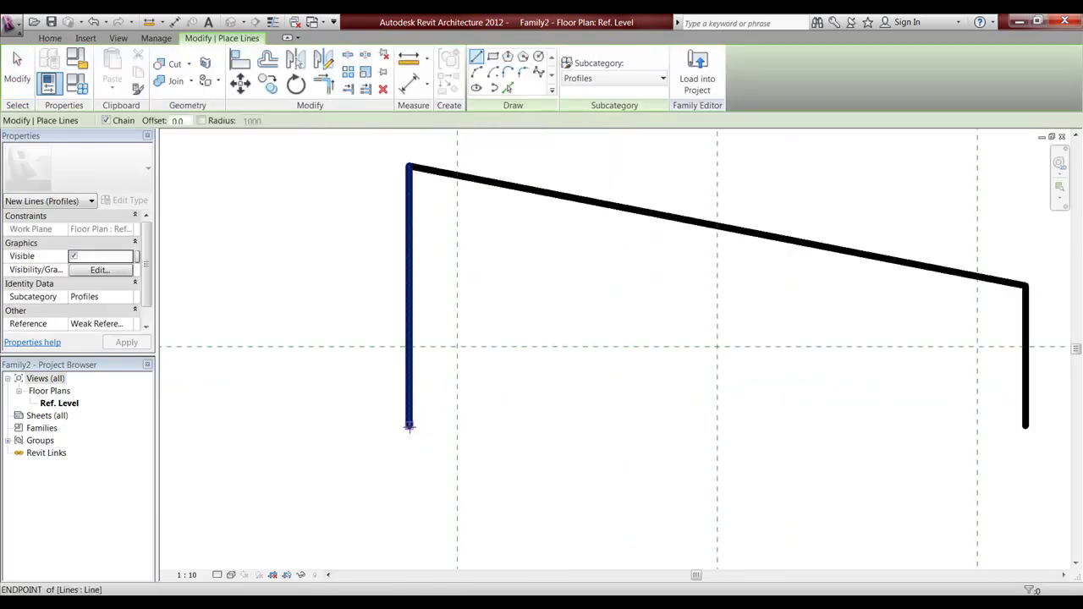
pyautogui.click(409, 426)
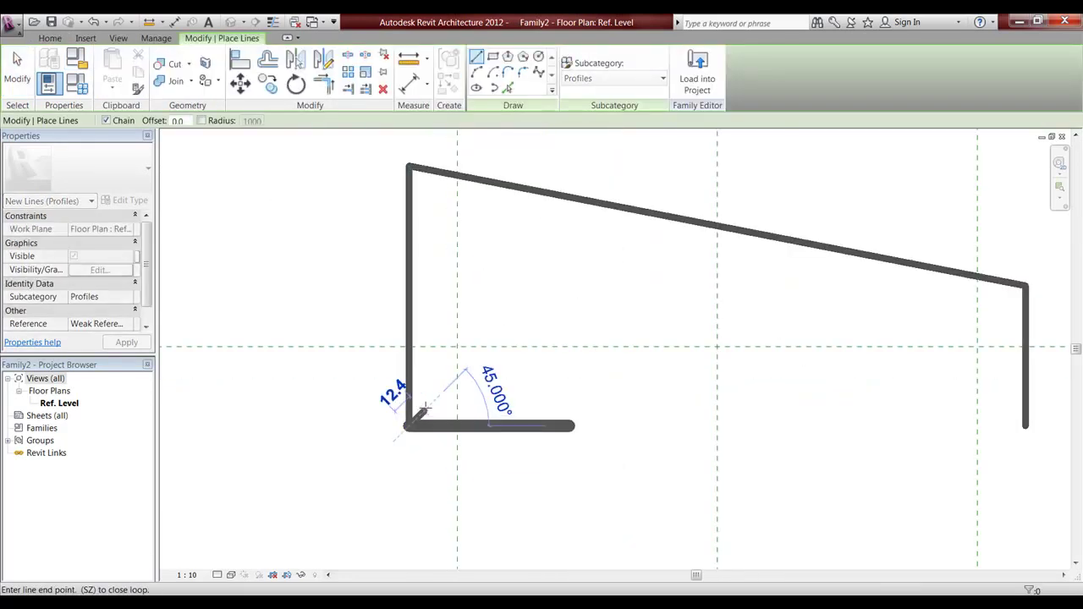
pyautogui.click(430, 405)
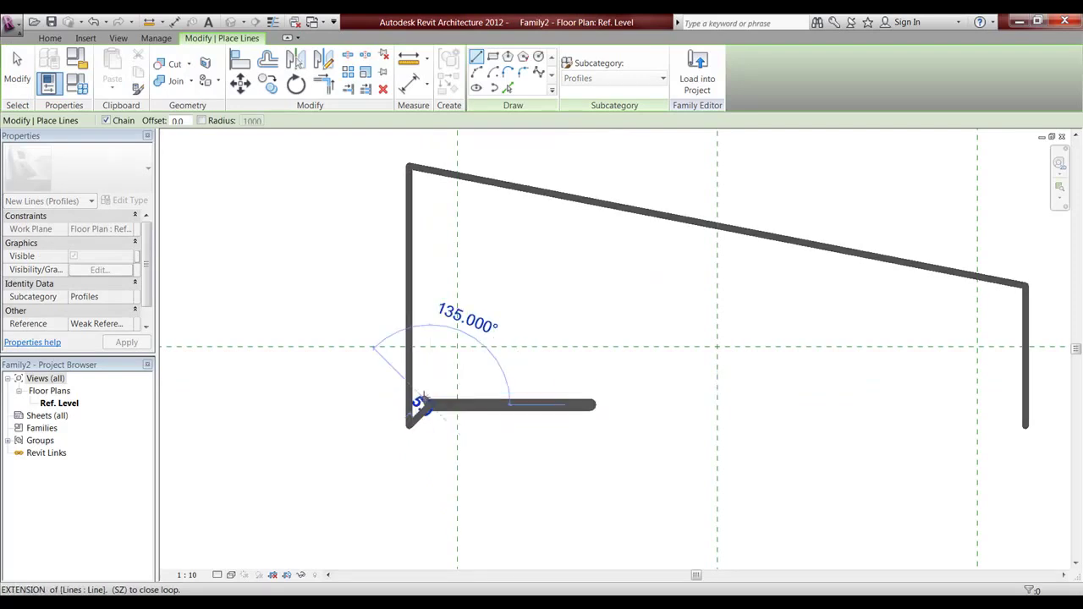
pyautogui.press('Escape')
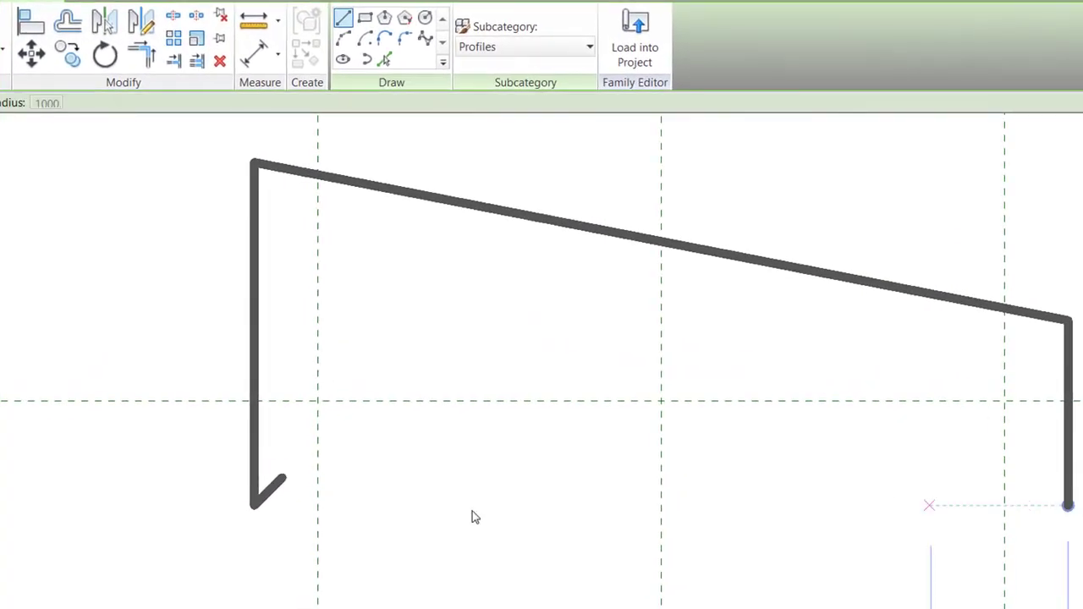
pyautogui.press('Escape')
# Step: Mirror the short 45° line about the vertical centre plane onto the lower end of the right vertical
pyautogui.click(279, 495)
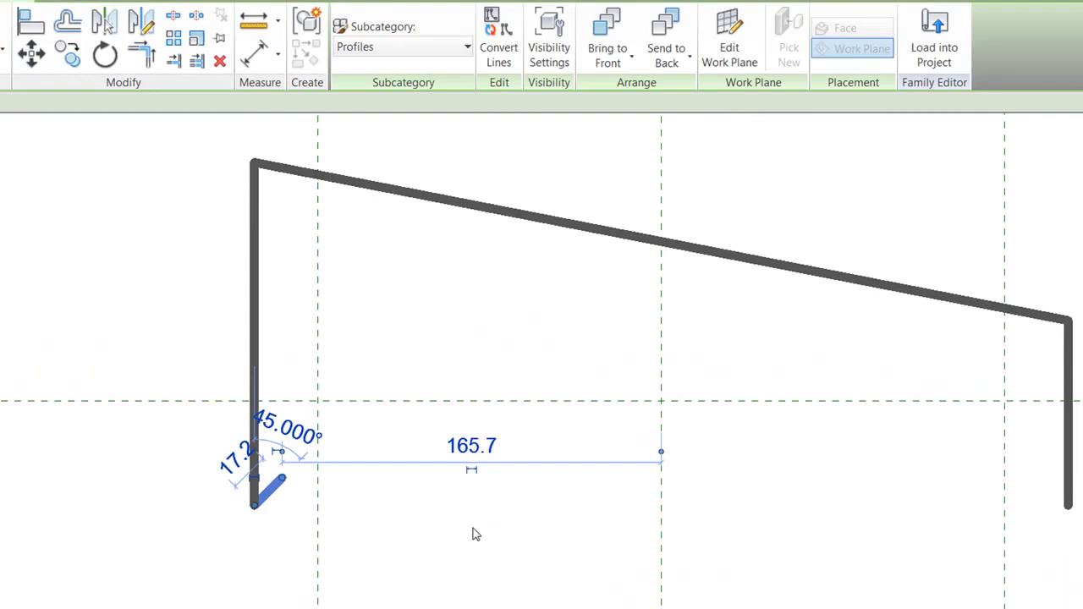
pyautogui.press('m')
pyautogui.press('m')
pyautogui.click(661, 568)
pyautogui.press('Escape')
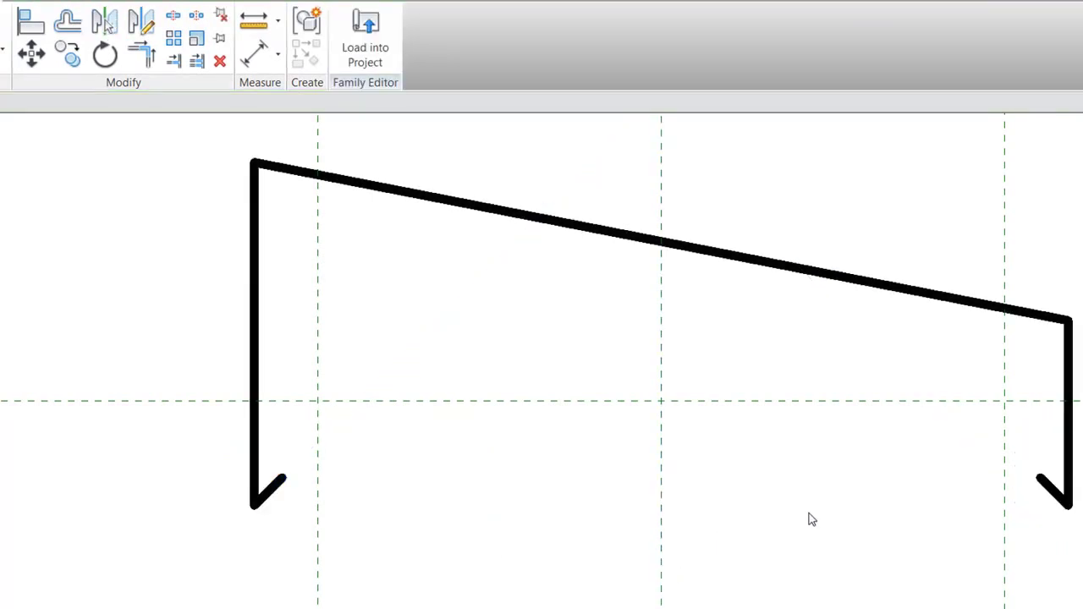
# Step: Offset copies of the left vertical, sloping top, right vertical and both angled end lines 5 mm to the inside
pyautogui.moveTo(810, 516); pyautogui.dragTo(627, 499, button='middle')
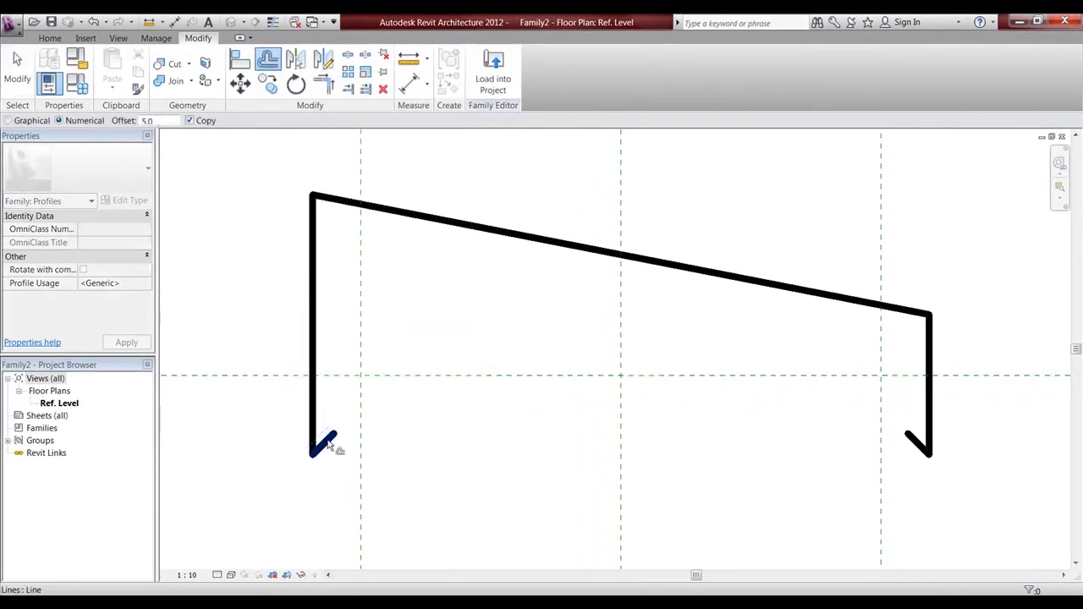
pyautogui.click(315, 415)
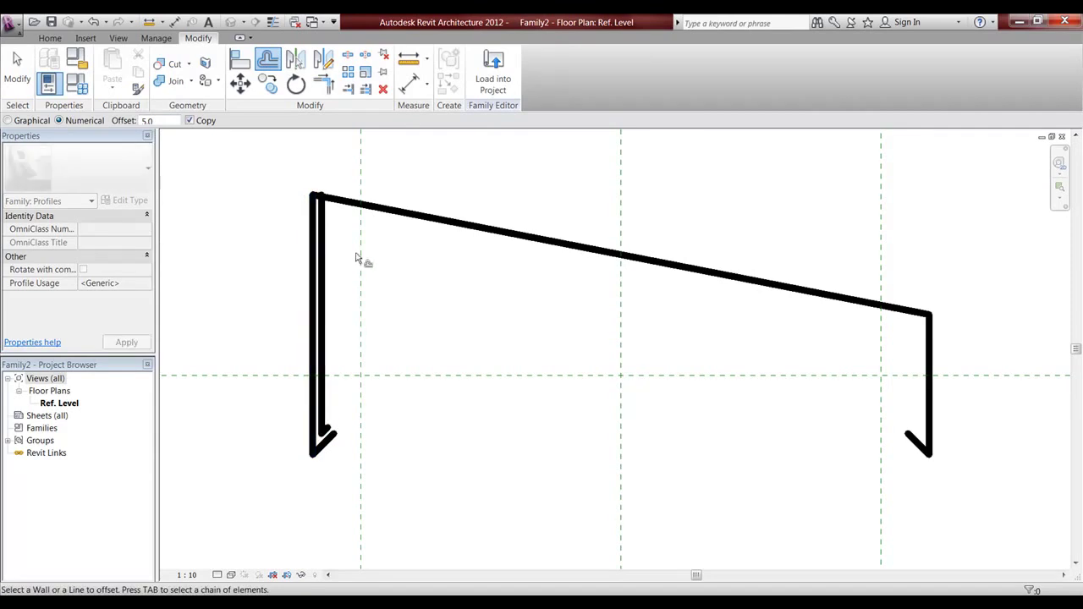
pyautogui.click(396, 216)
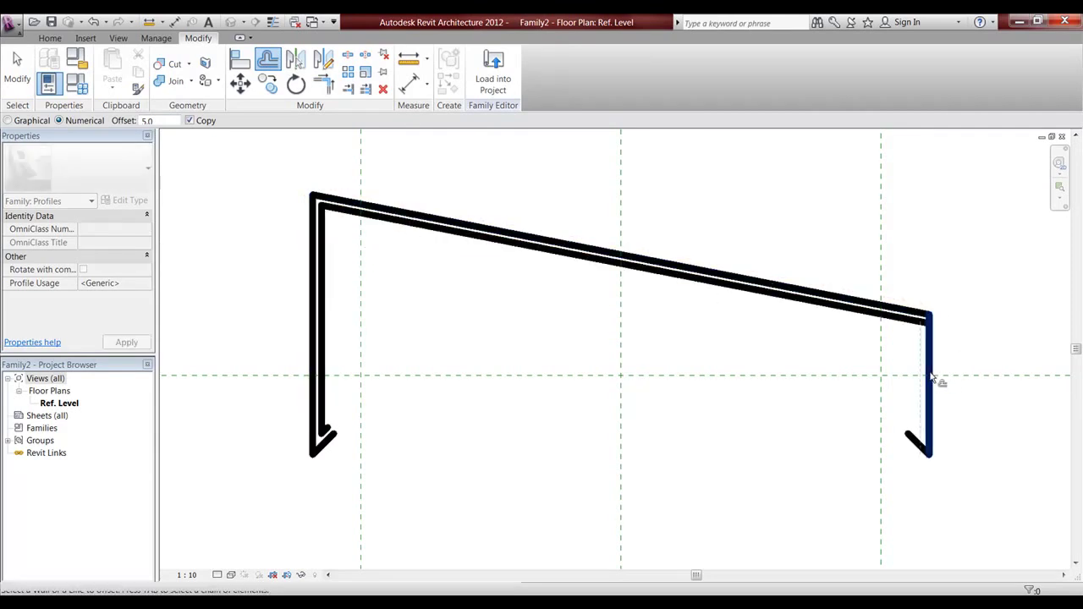
pyautogui.click(933, 379)
pyautogui.click(917, 438)
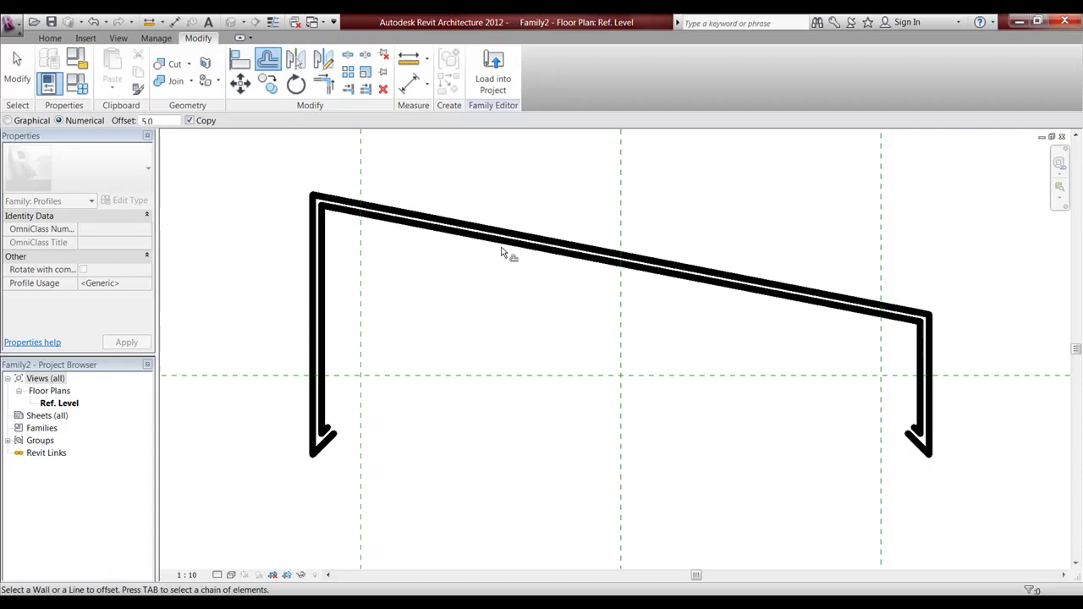
# Step: Close the left hook of the profile with a short line joining the outer and inner angled line ends
pyautogui.click(49, 38)
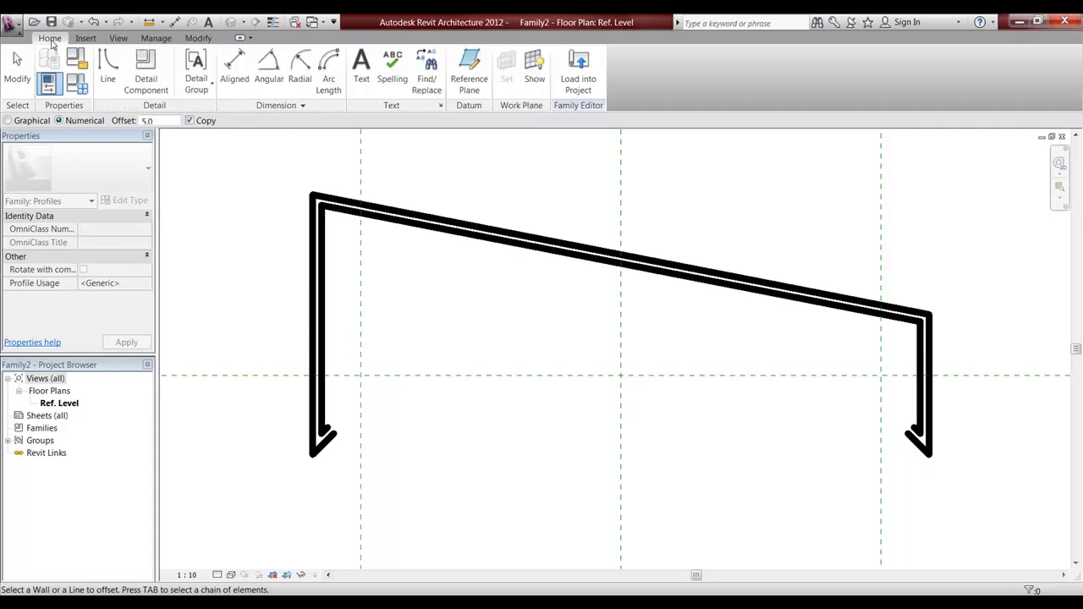
pyautogui.click(108, 68)
pyautogui.scroll(2, 341, 443)
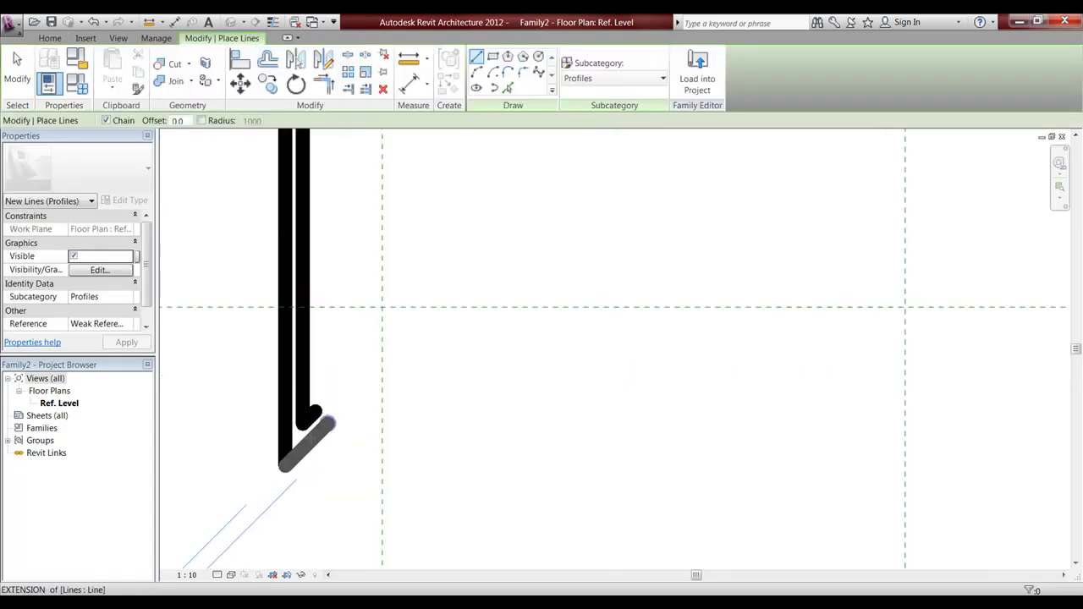
pyautogui.scroll(2, 312, 437)
pyautogui.click(341, 413)
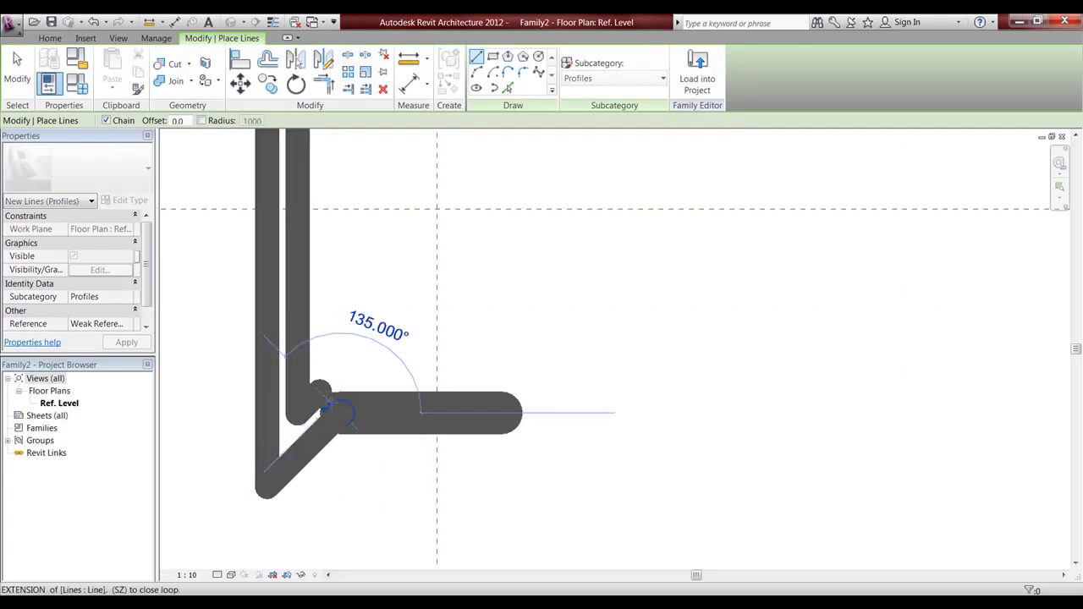
pyautogui.click(320, 392)
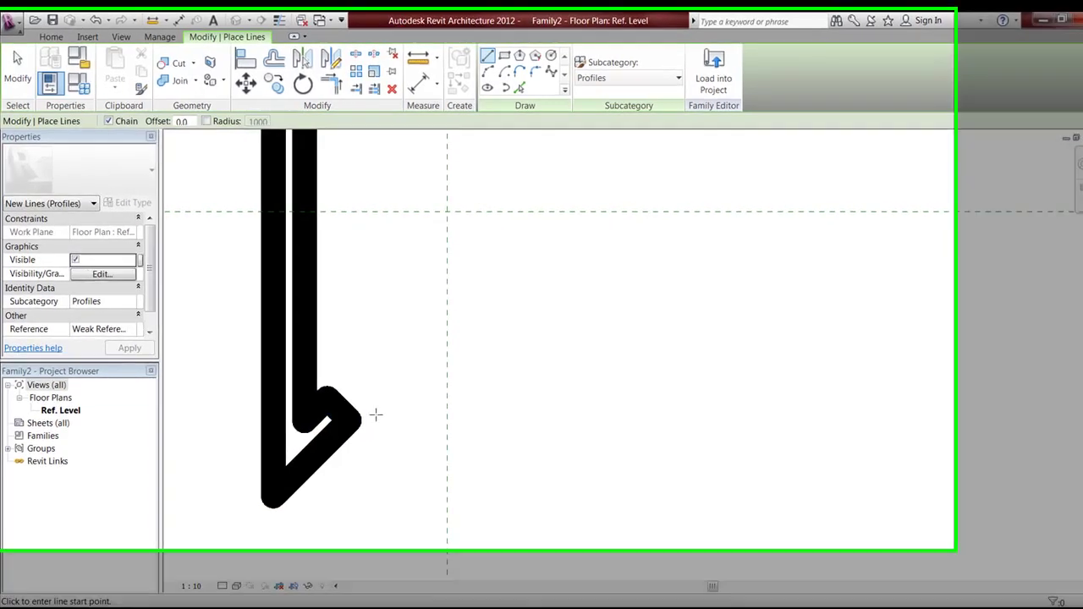
# Step: Close the right hook of the profile with a short line from the outer to the inner angled line end
pyautogui.scroll(-3, 375, 415)
pyautogui.moveTo(450, 429); pyautogui.dragTo(213, 401, button='middle')
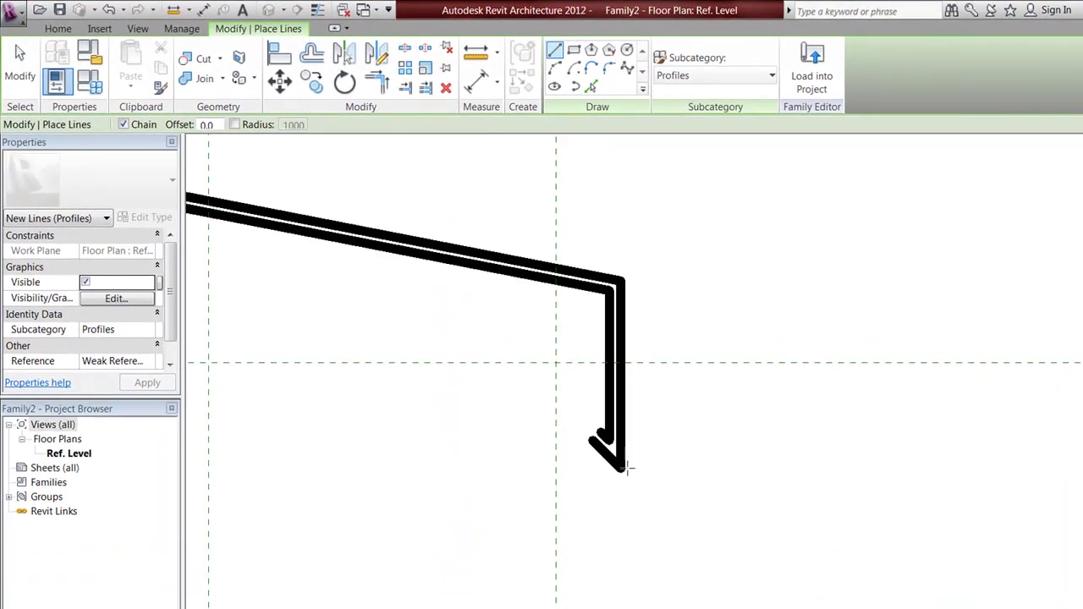
pyautogui.scroll(3, 627, 468)
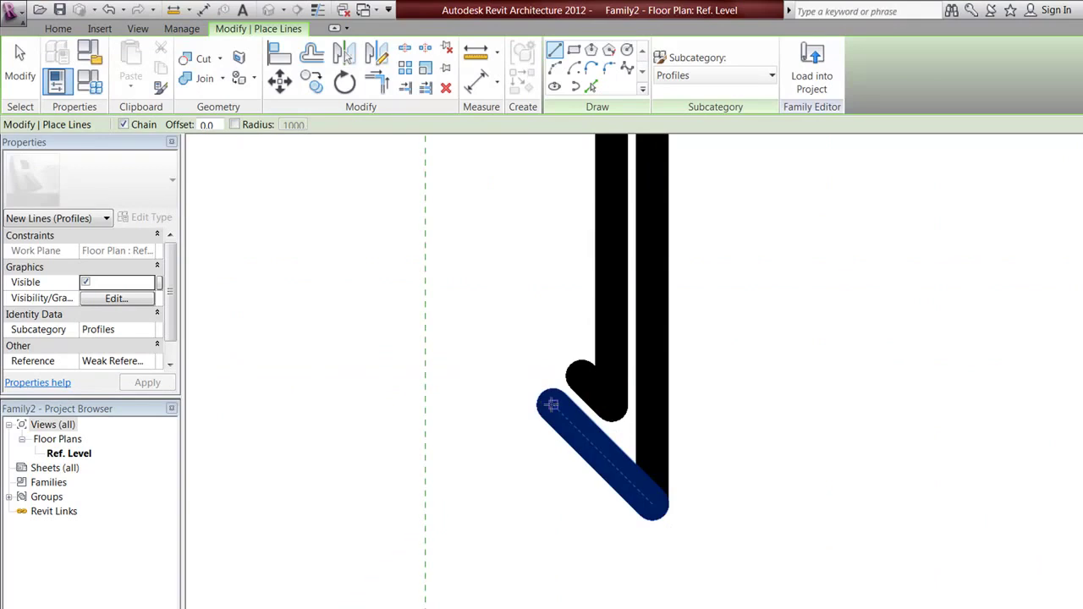
pyautogui.click(547, 403)
pyautogui.click(578, 373)
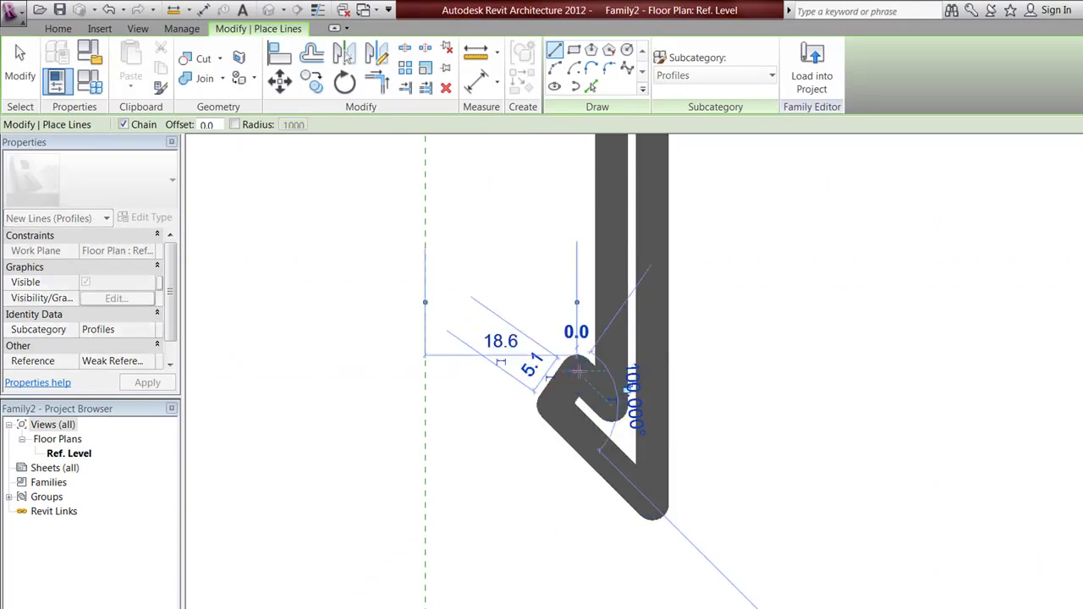
pyautogui.press('Escape')
pyautogui.press('Escape')
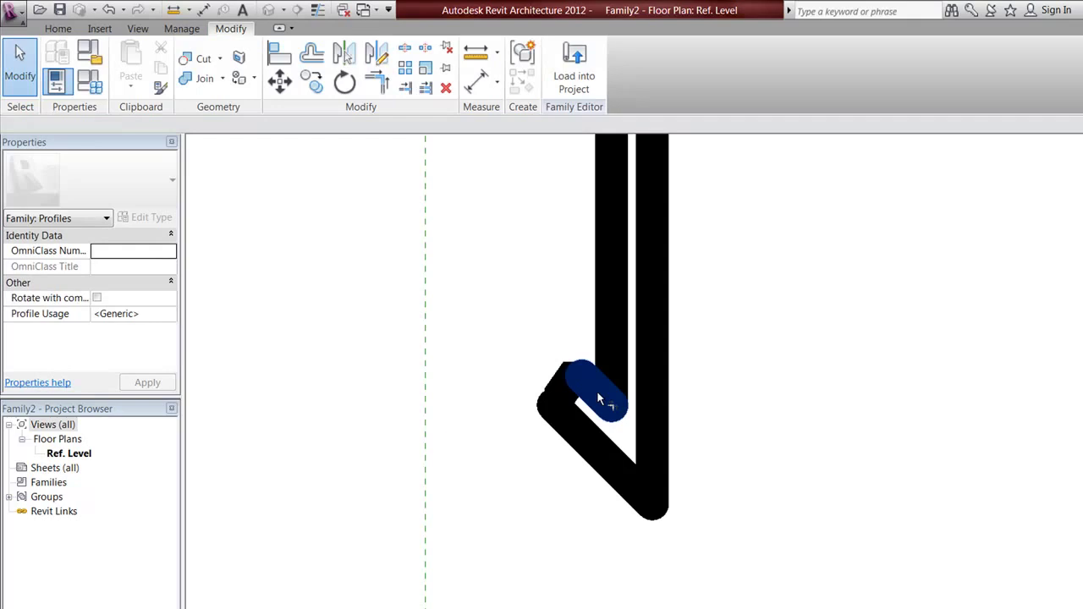
# Step: Trim the right hook's closing line and the inner angled line to a clean corner
pyautogui.press('t')
pyautogui.press('r')
pyautogui.click(596, 391)
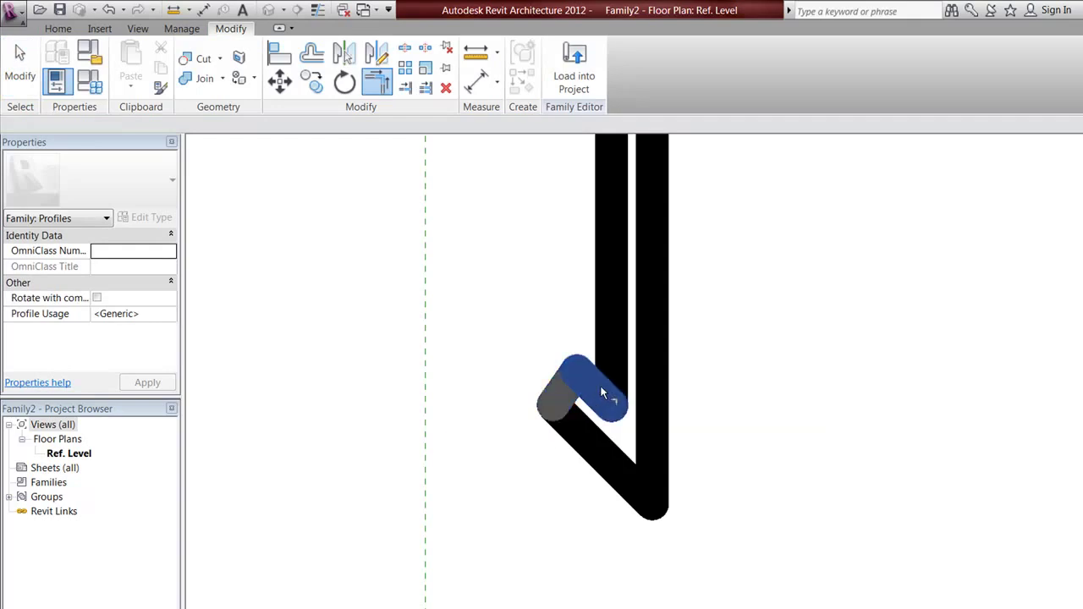
pyautogui.scroll(-4, 564, 280)
pyautogui.moveTo(536, 252); pyautogui.dragTo(667, 385, button='middle')
pyautogui.press('Escape')
# Step: Load the finished profile family into Project1
pyautogui.scroll(-5, 667, 390)
pyautogui.moveTo(592, 374); pyautogui.dragTo(719, 422, button='middle')
pyautogui.scroll(2, 703, 390)
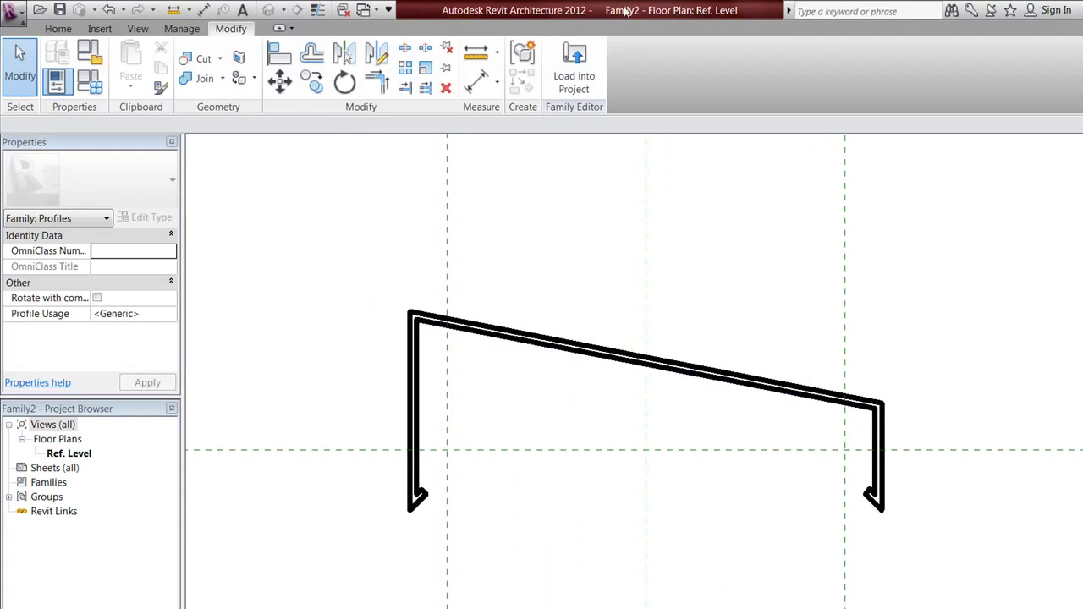
pyautogui.click(579, 64)
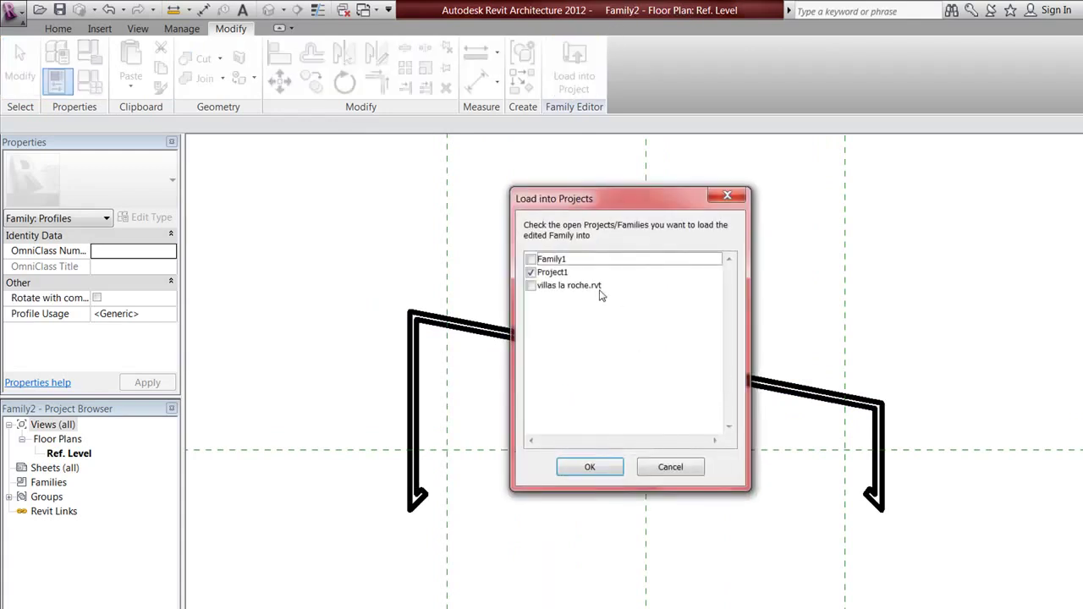
pyautogui.click(588, 467)
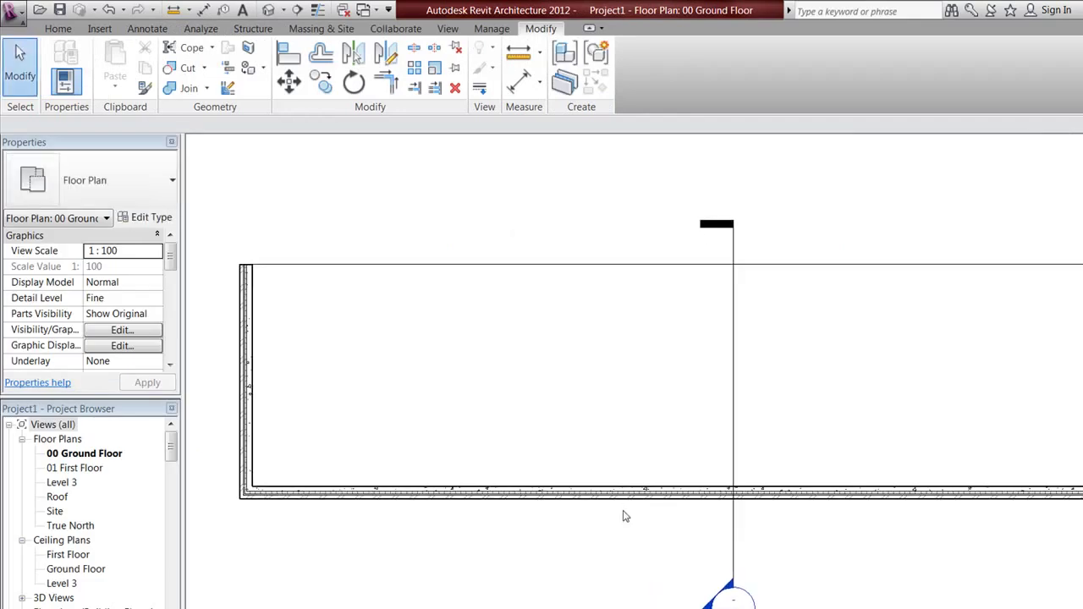
# Step: Open the type properties of the long horizontal Double brick - 270 wall with the preview in section view
pyautogui.click(542, 493)
pyautogui.moveTo(341, 313); pyautogui.dragTo(324, 289, button='middle')
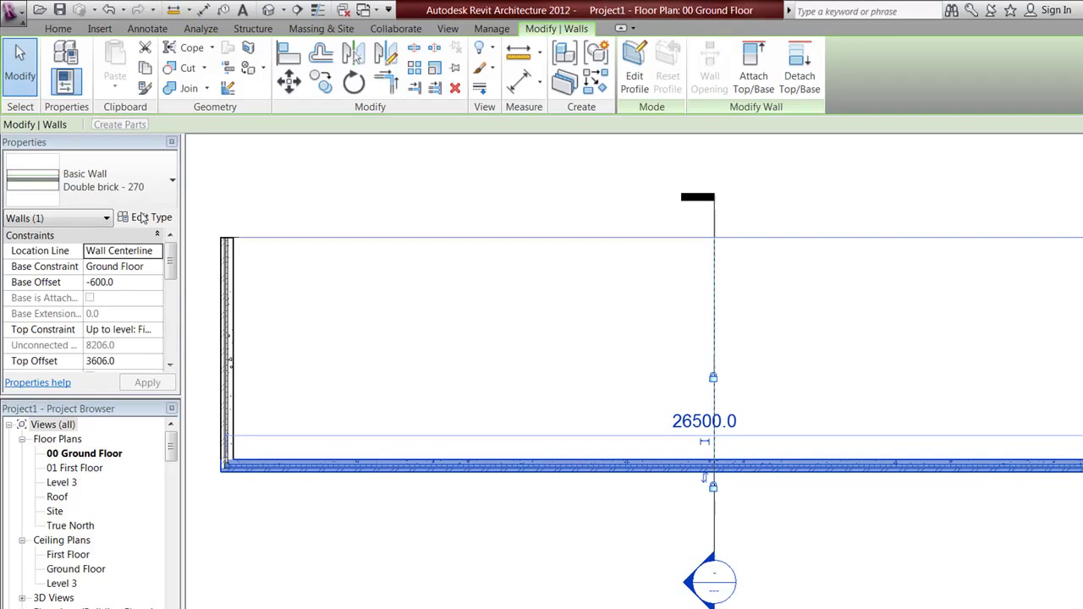
pyautogui.click(143, 219)
pyautogui.click(142, 220)
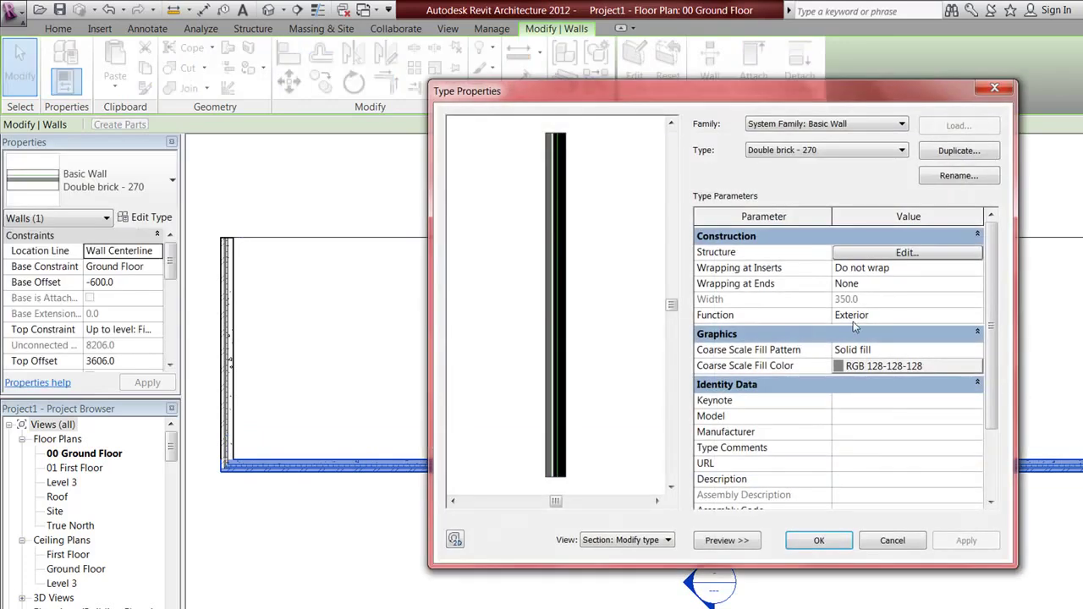
pyautogui.click(652, 540)
pyautogui.click(651, 564)
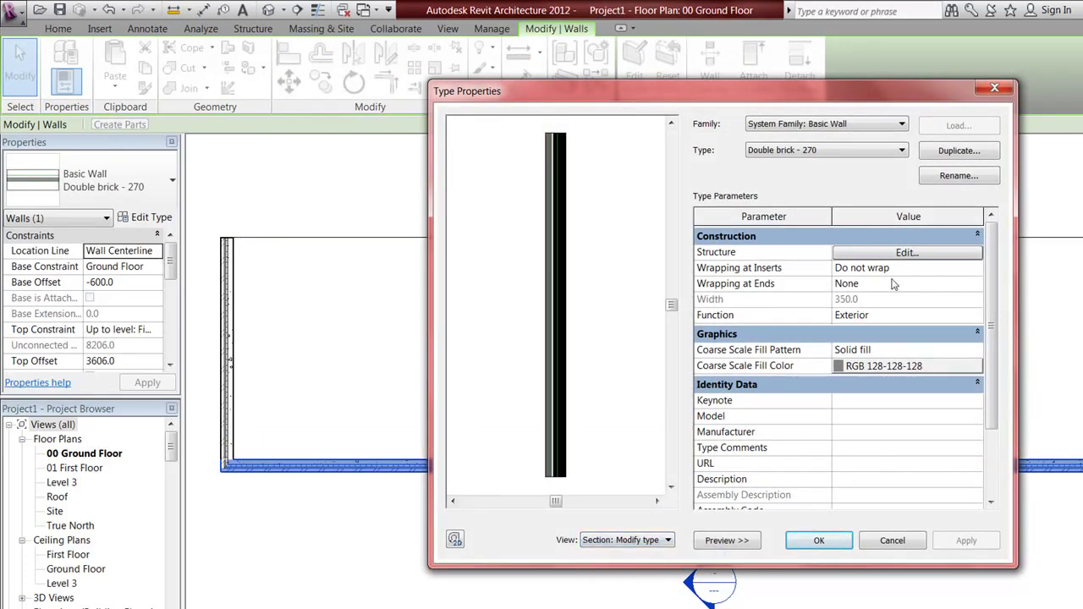
# Step: Open the wall type's structure and add a new wall sweep
pyautogui.click(909, 253)
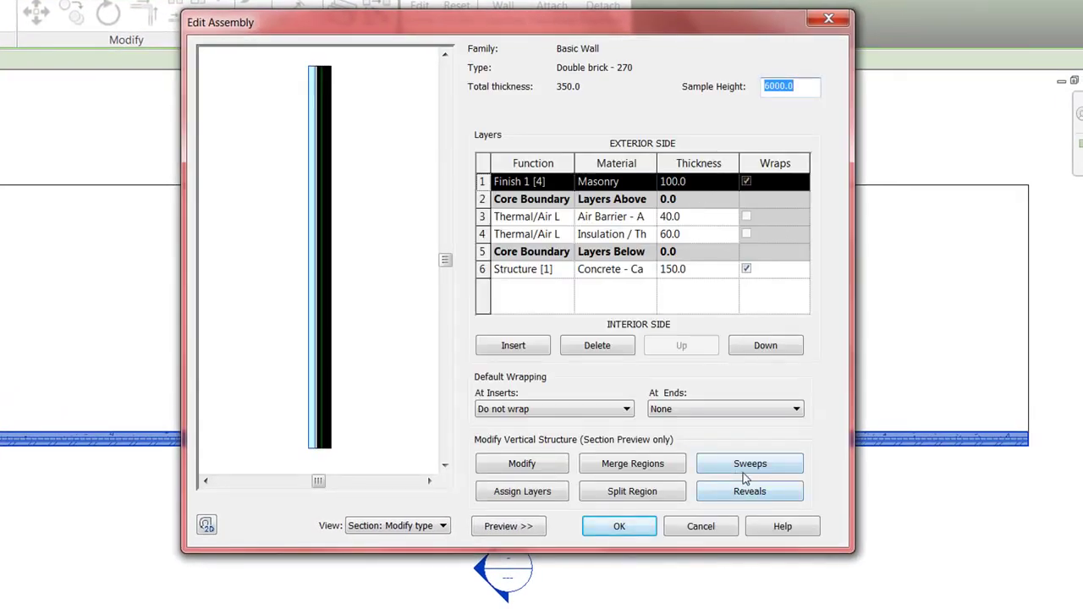
pyautogui.click(749, 470)
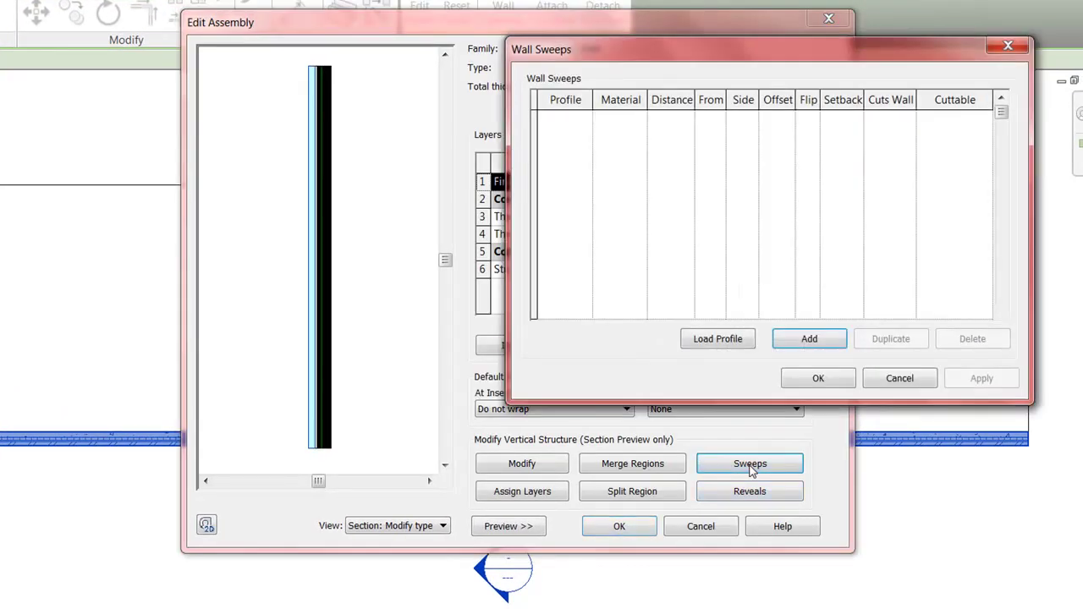
pyautogui.click(807, 339)
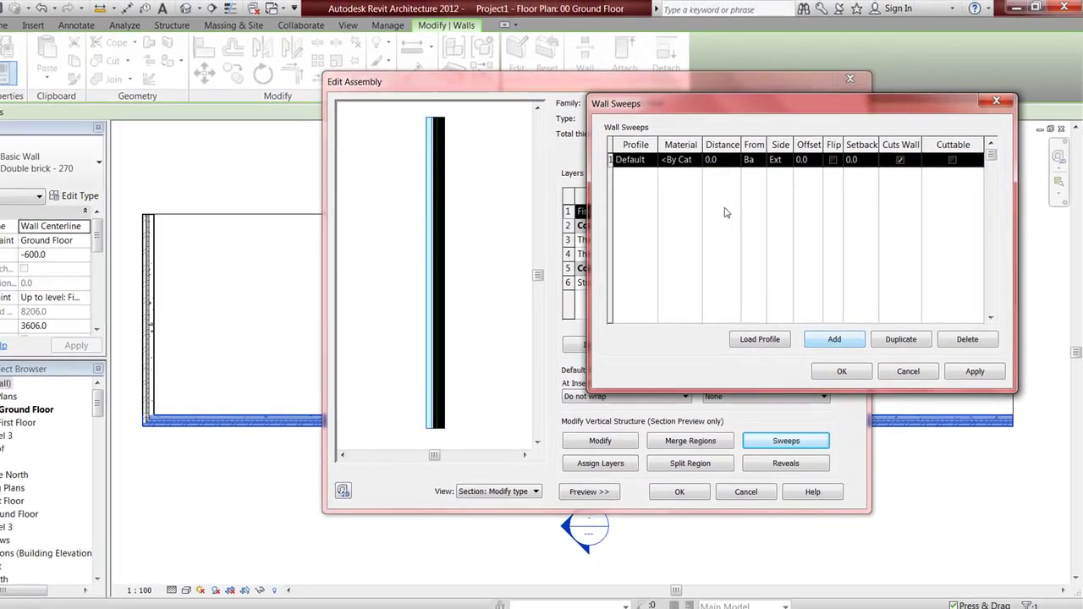
# Step: Assign a metal material to the new wall sweep
pyautogui.click(699, 161)
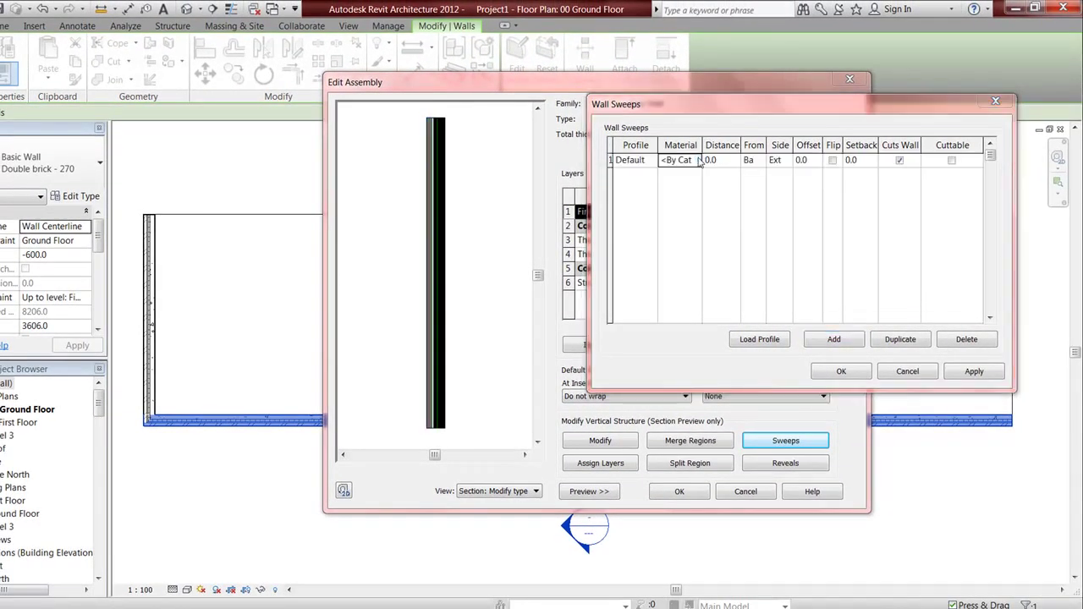
pyautogui.click(699, 161)
pyautogui.click(577, 304)
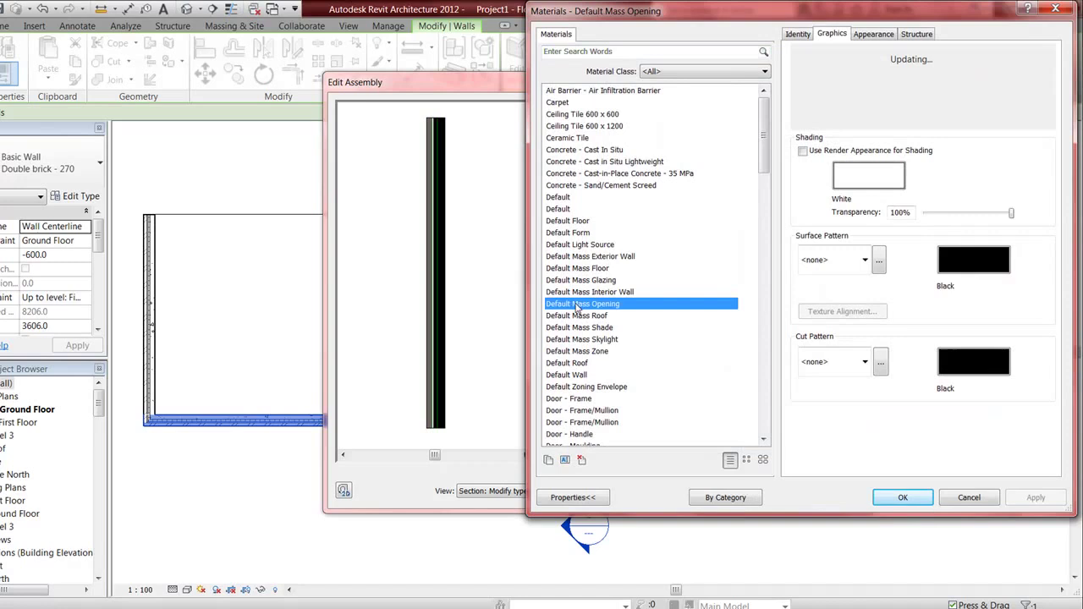
pyautogui.press('m')
pyautogui.press('Down')
pyautogui.press('Down')
pyautogui.press('Down')
pyautogui.press('Down')
pyautogui.press('Down')
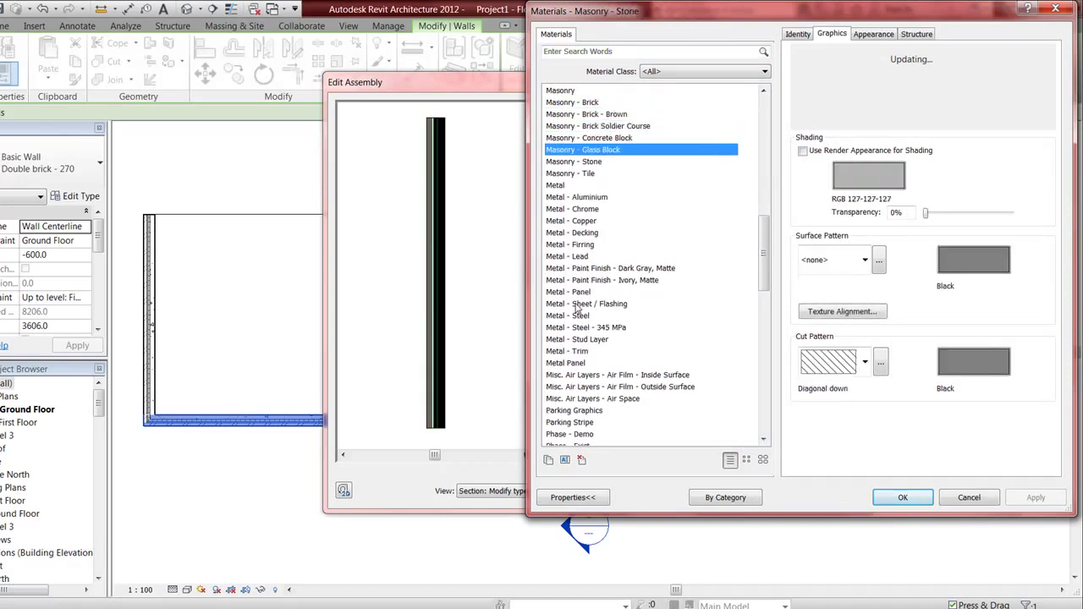
pyautogui.press('Down')
pyautogui.press('Down')
pyautogui.press('Down')
pyautogui.press('Down')
pyautogui.press('Down')
pyautogui.press('Up')
pyautogui.press('Return')
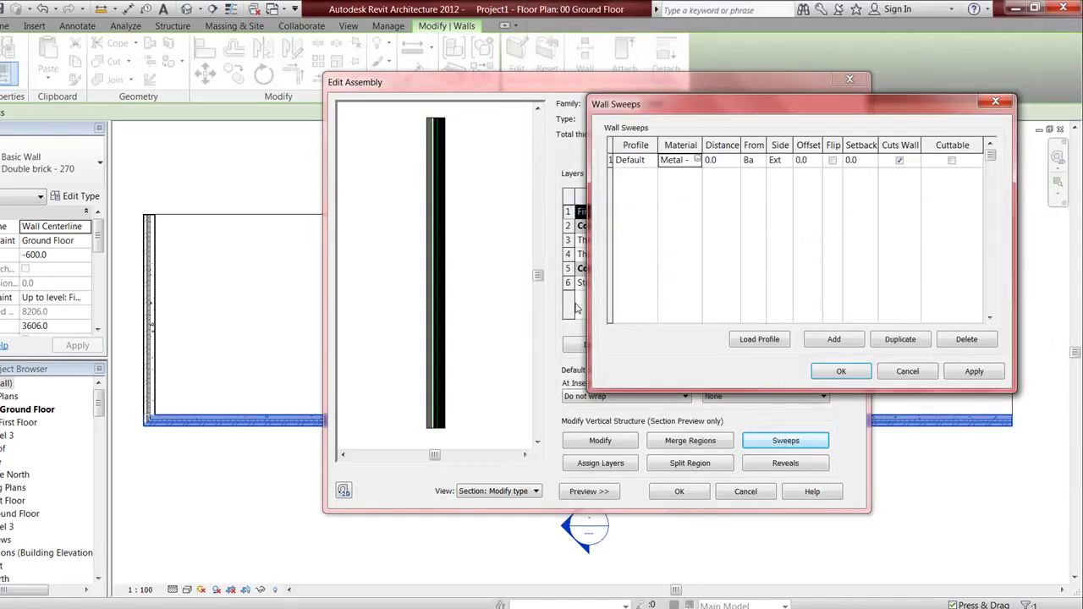
# Step: Assign the Family2 : Family2 profile to the wall sweep and place it from the top on the interior side
pyautogui.click(652, 162)
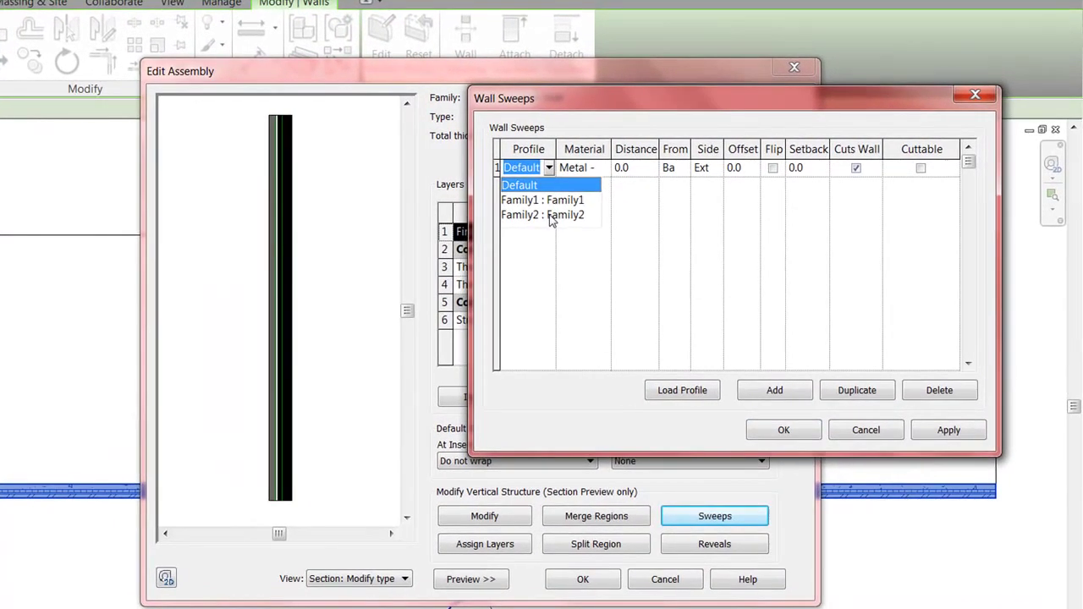
pyautogui.click(630, 197)
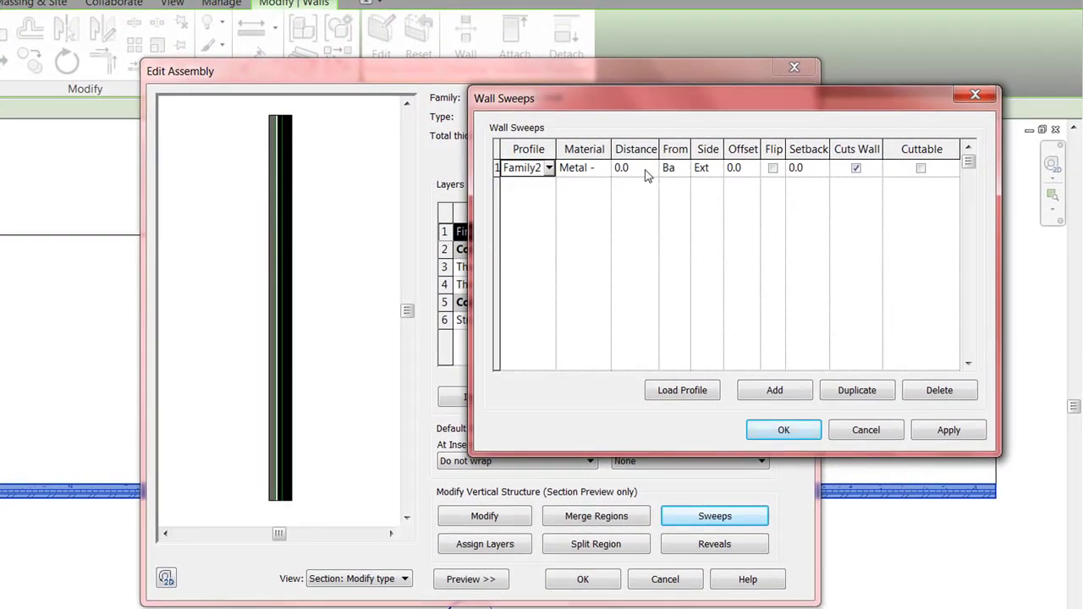
pyautogui.click(685, 168)
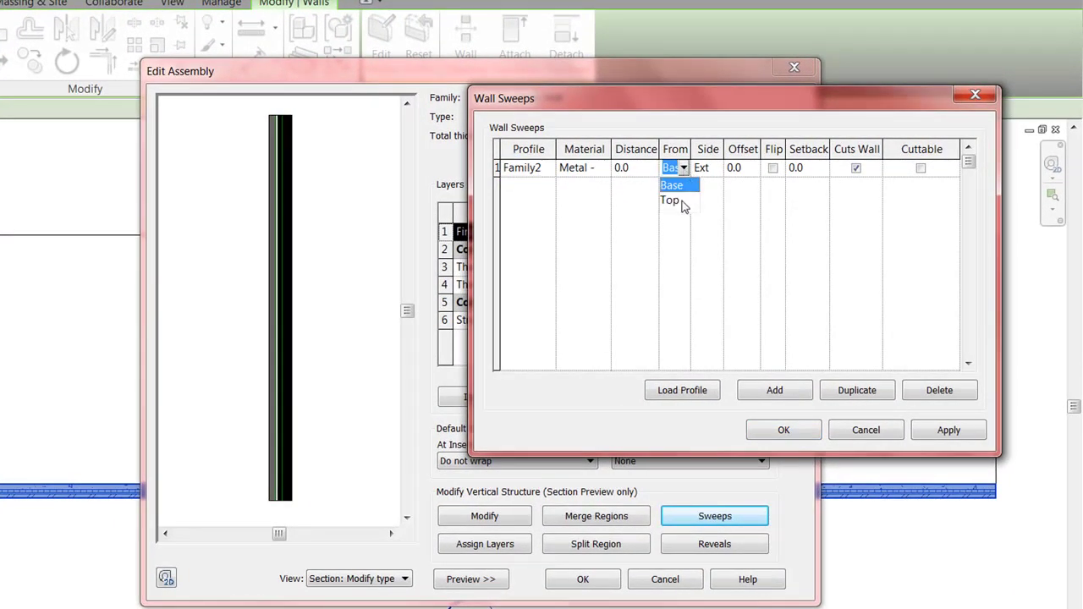
pyautogui.click(670, 200)
pyautogui.click(718, 172)
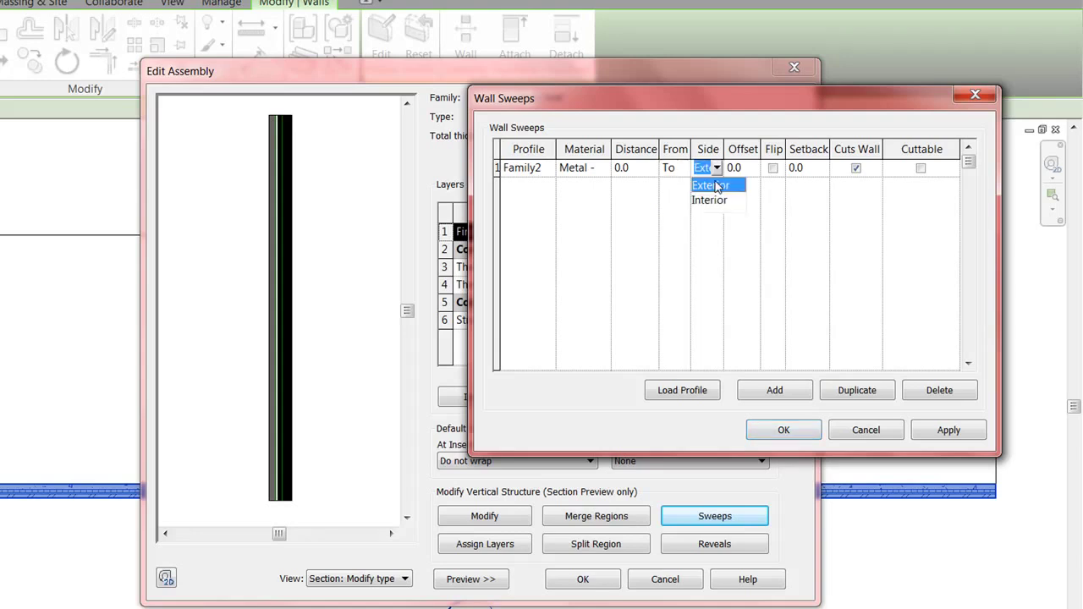
pyautogui.click(712, 200)
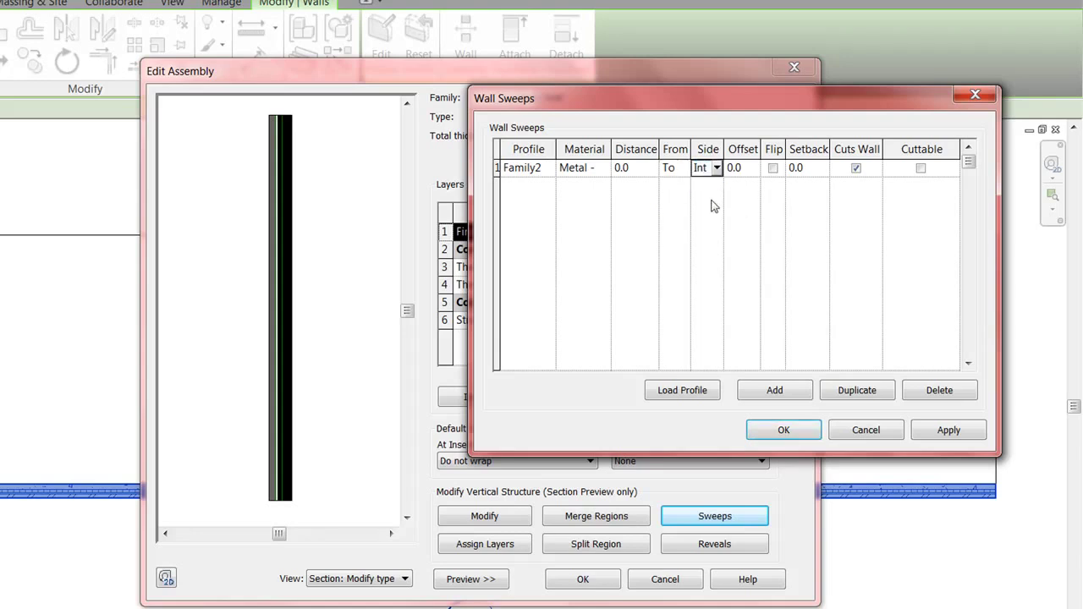
# Step: Set the wall sweep's offset to 150 and apply it to the section preview
pyautogui.click(644, 171)
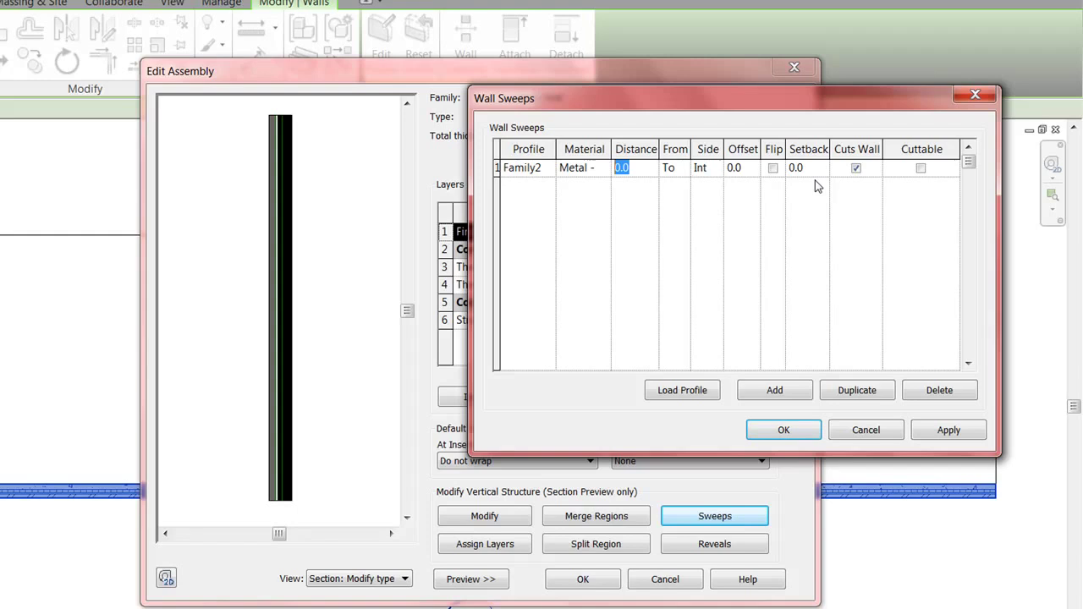
pyautogui.click(750, 170)
pyautogui.click(944, 431)
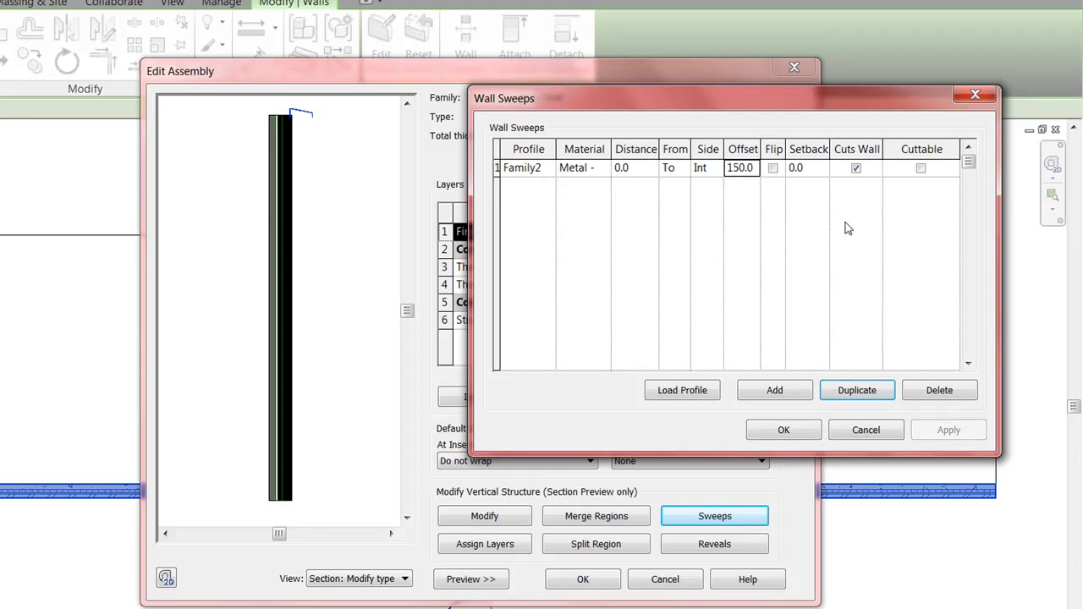
# Step: Reverse the wall sweep's offset to -150 so the coping sits over the wall, and accept the sweep settings
pyautogui.click(733, 169)
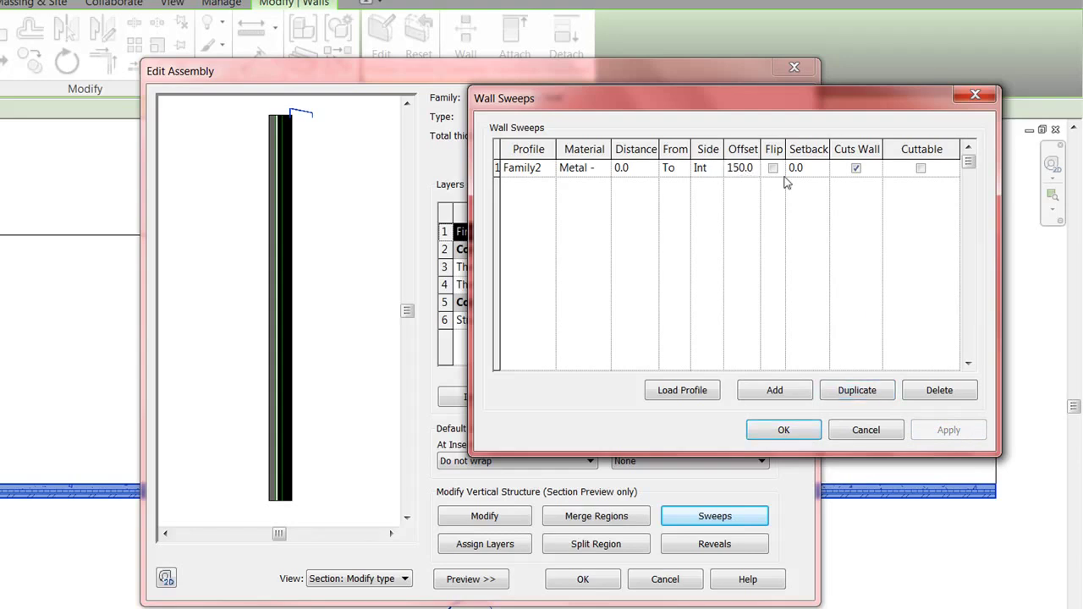
pyautogui.write('-')
pyautogui.click(960, 432)
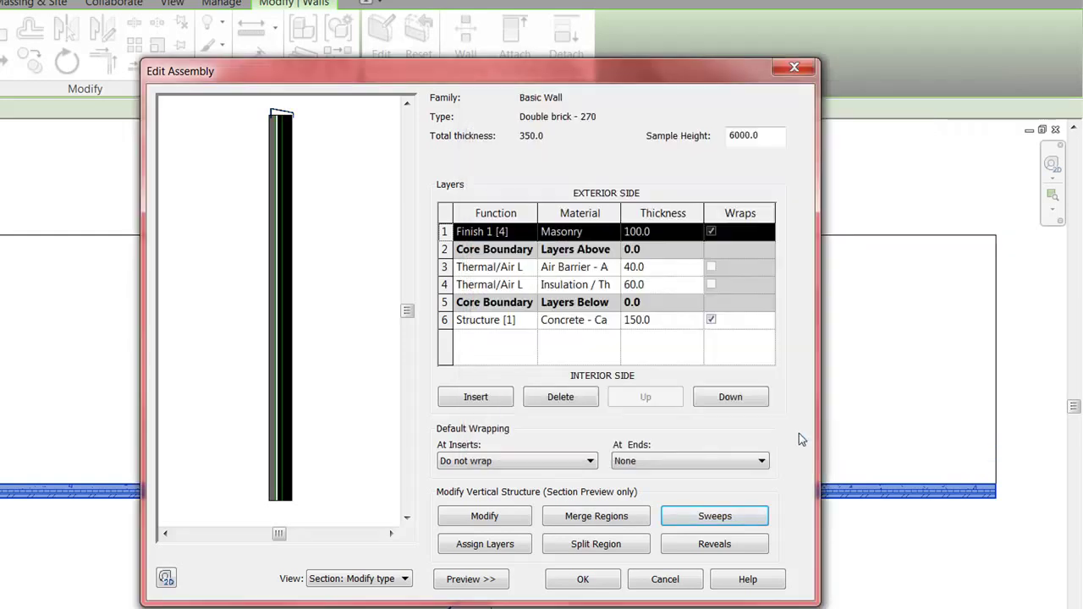
pyautogui.click(784, 431)
# Step: Set the concrete Structure layer's thickness to 100, check the coping's fit in the preview, and accept the wall type changes
pyautogui.click(640, 326)
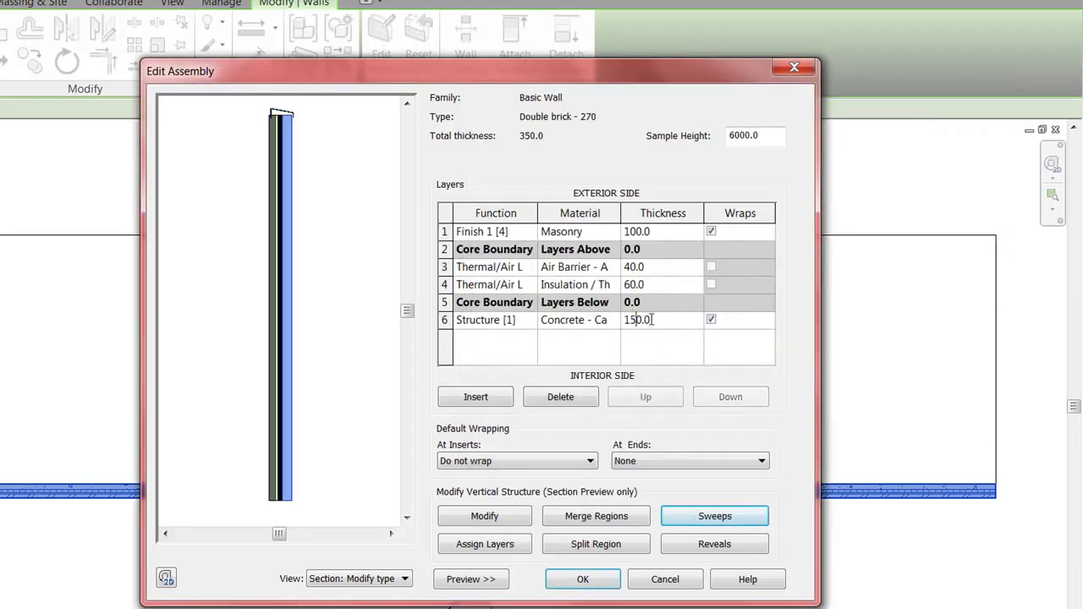
pyautogui.write('1')
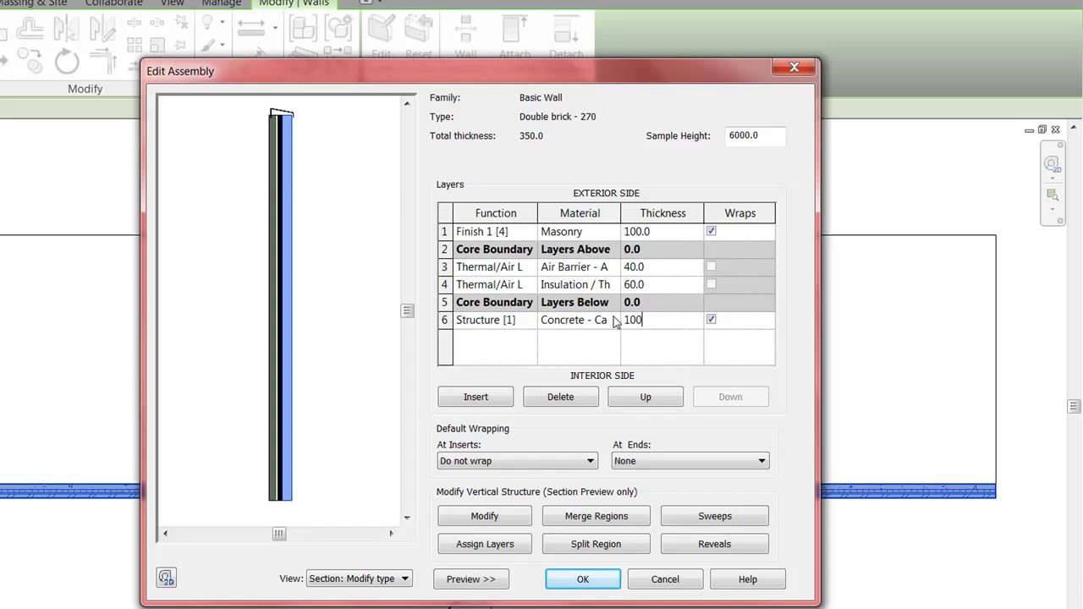
pyautogui.press('Tab')
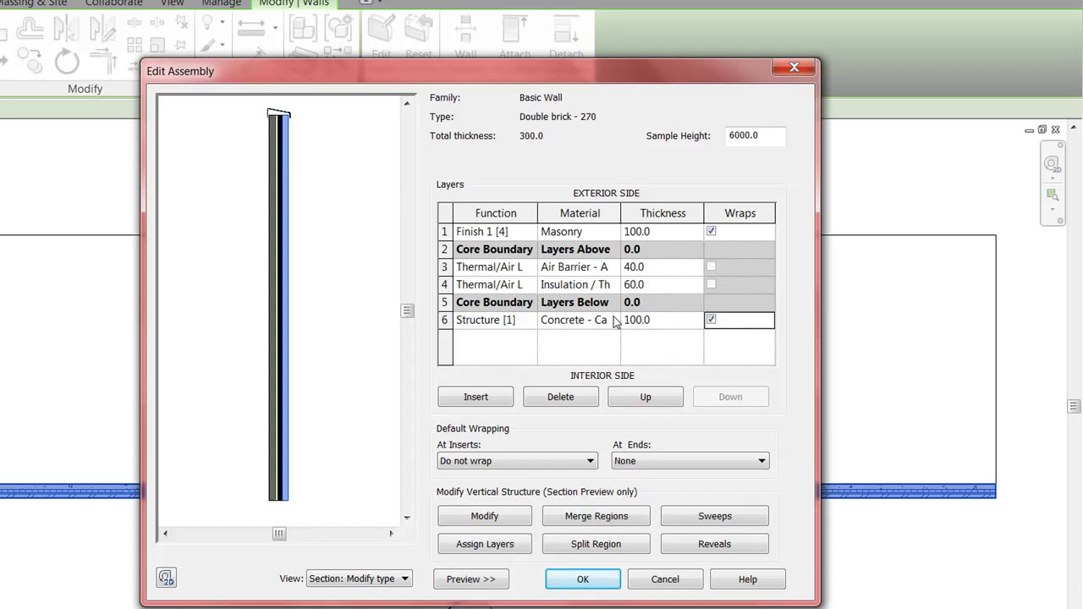
pyautogui.scroll(4, 292, 148)
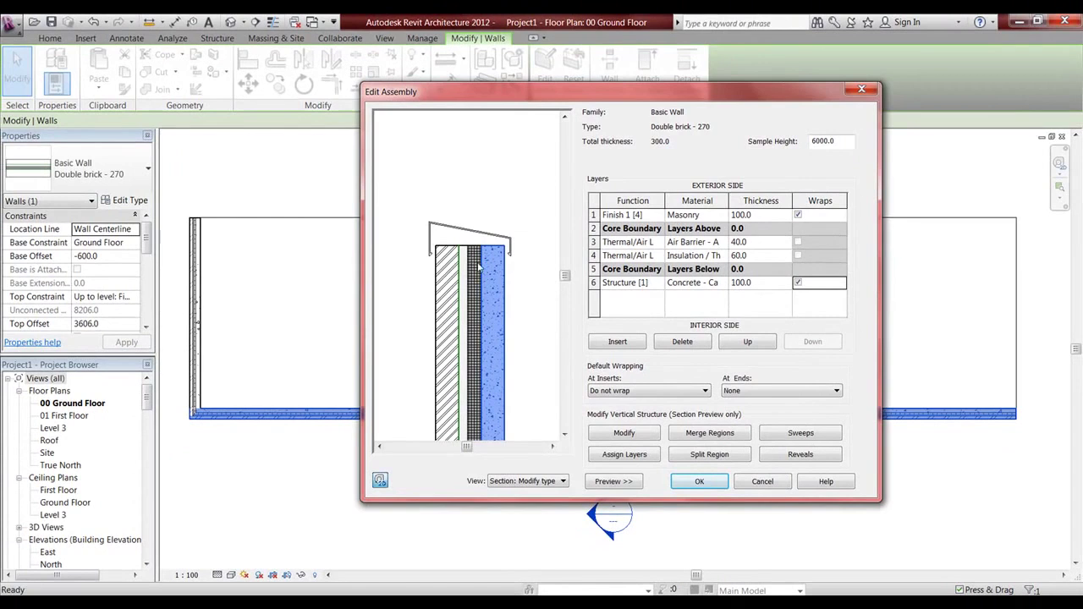
pyautogui.scroll(2, 479, 267)
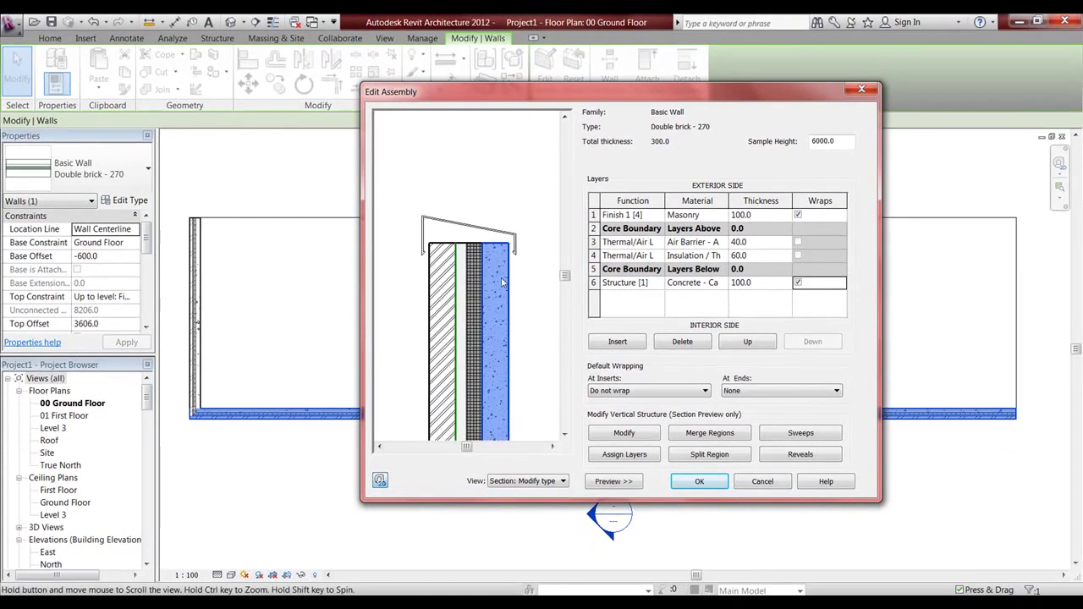
pyautogui.click(711, 483)
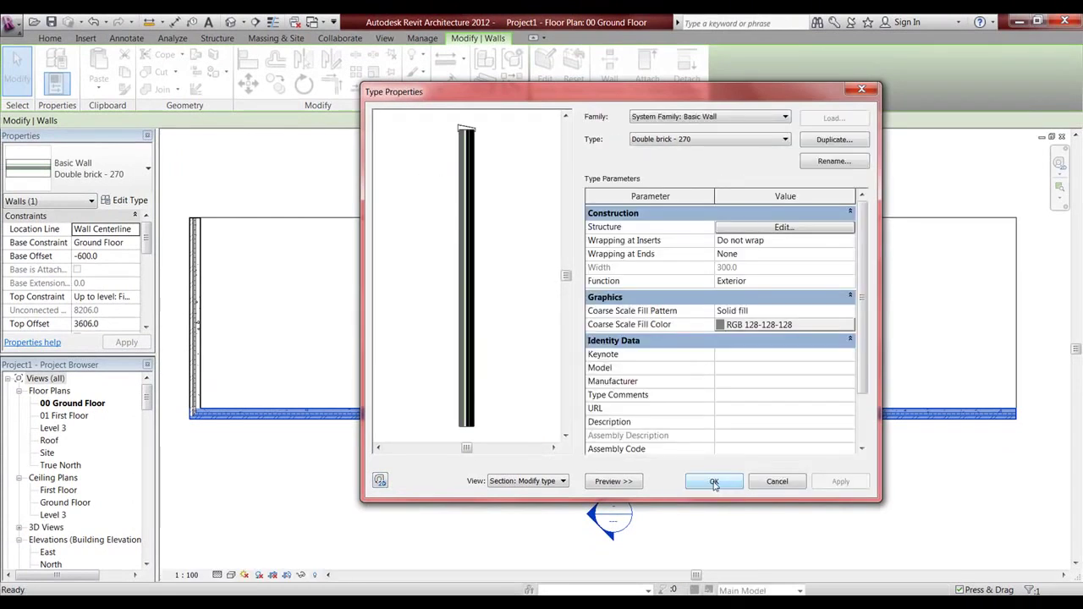
pyautogui.click(713, 484)
# Step: Deselect the wall, open the default 3D view and examine the coping sweep along the wall tops and its open end
pyautogui.click(677, 330)
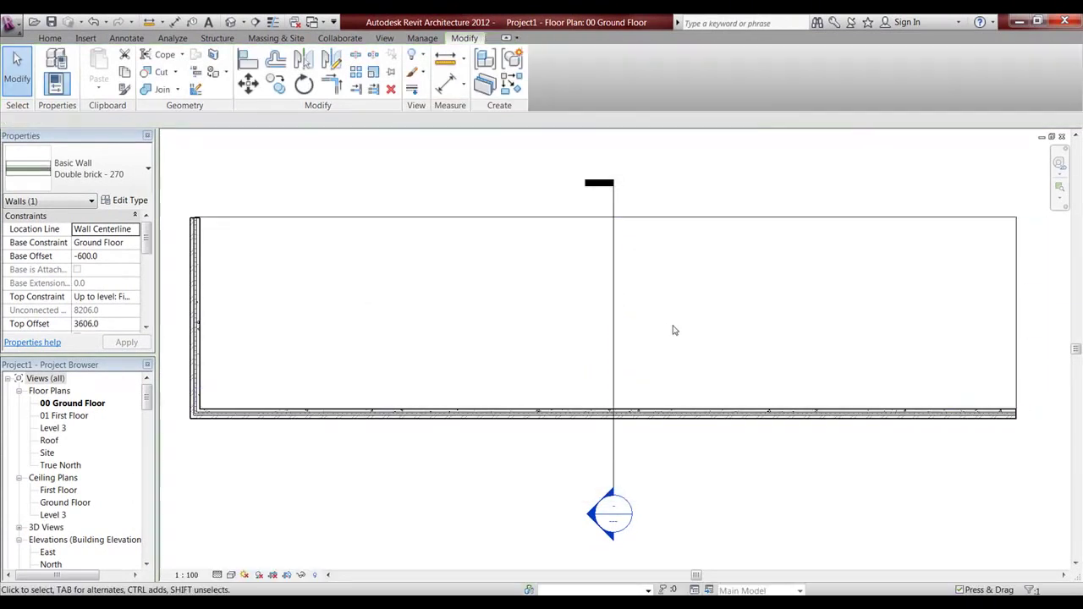
pyautogui.click(230, 23)
pyautogui.scroll(5, 682, 386)
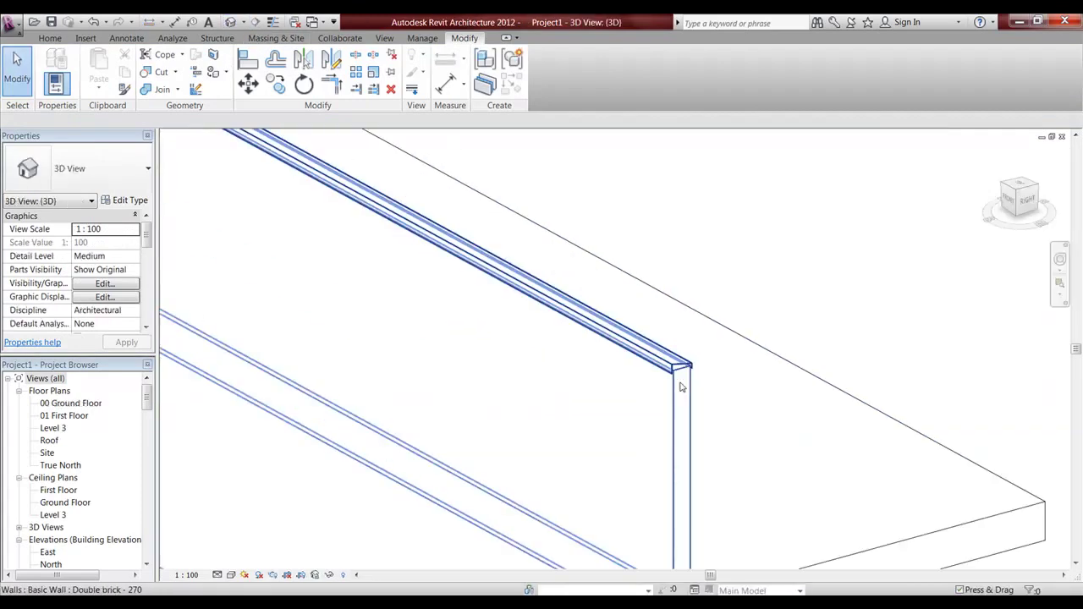
pyautogui.keyDown('shift'); pyautogui.moveTo(681, 386); pyautogui.dragTo(453, 195, button='middle'); pyautogui.keyUp('shift')
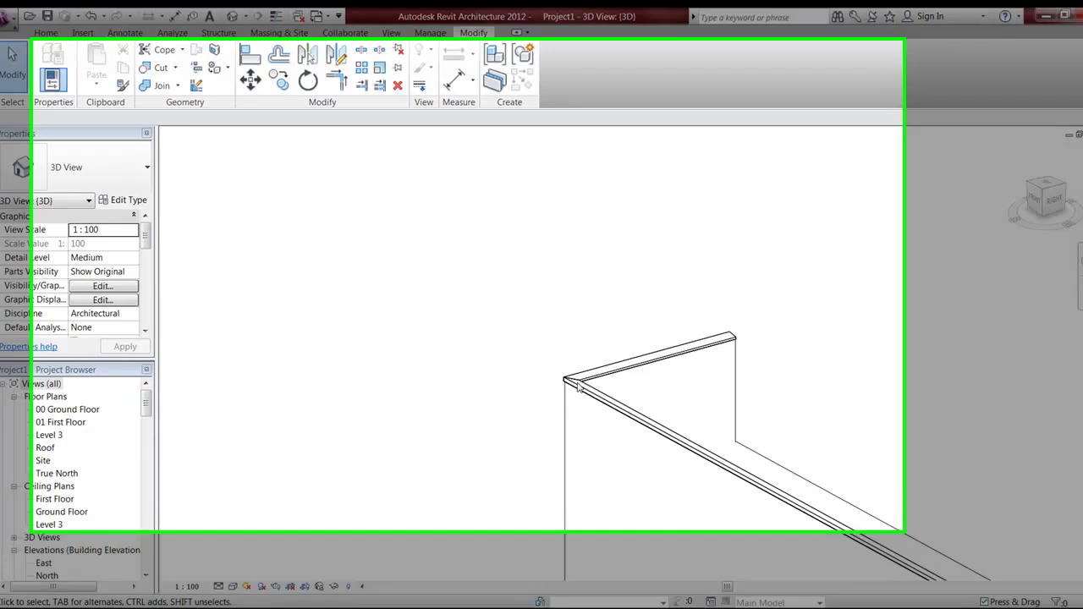
pyautogui.scroll(6, 578, 383)
pyautogui.scroll(-6, 481, 244)
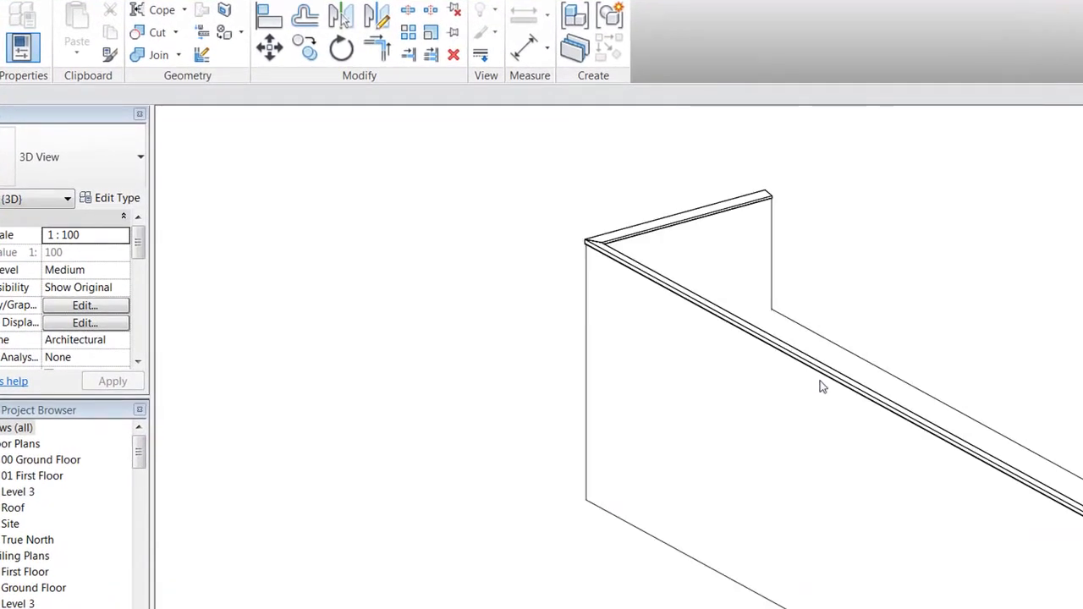
pyautogui.moveTo(926, 453); pyautogui.dragTo(715, 309, button='middle')
pyautogui.moveTo(842, 434); pyautogui.dragTo(814, 386, button='middle')
pyautogui.scroll(2, 880, 386)
pyautogui.moveTo(891, 493); pyautogui.dragTo(858, 334, button='middle')
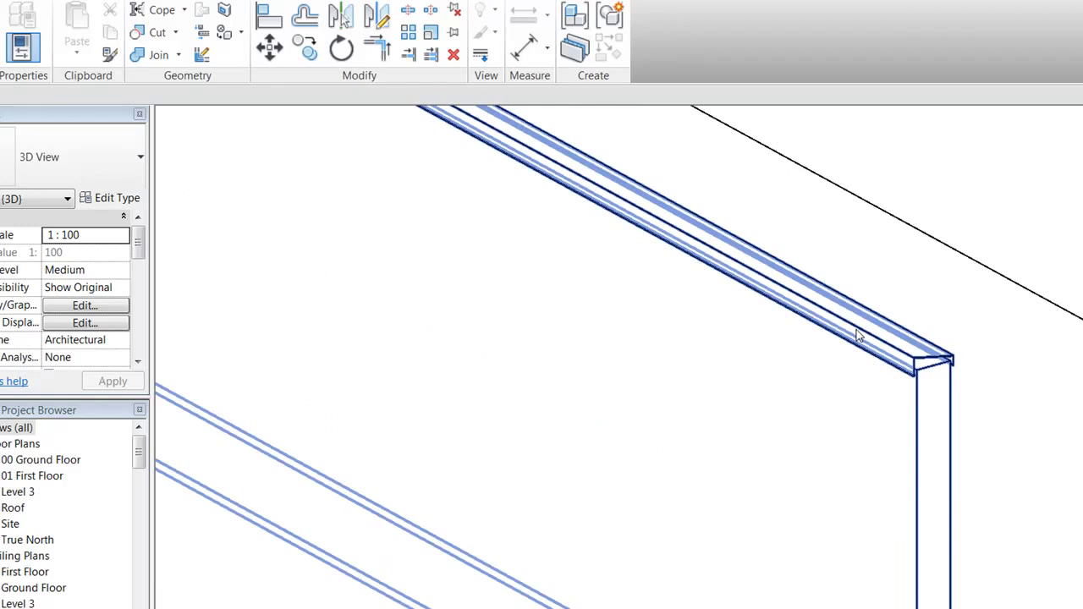
# Step: Shorten the coping sweep by pulling its free end back along the top of the long wall, and deselect the wall
pyautogui.click(949, 362)
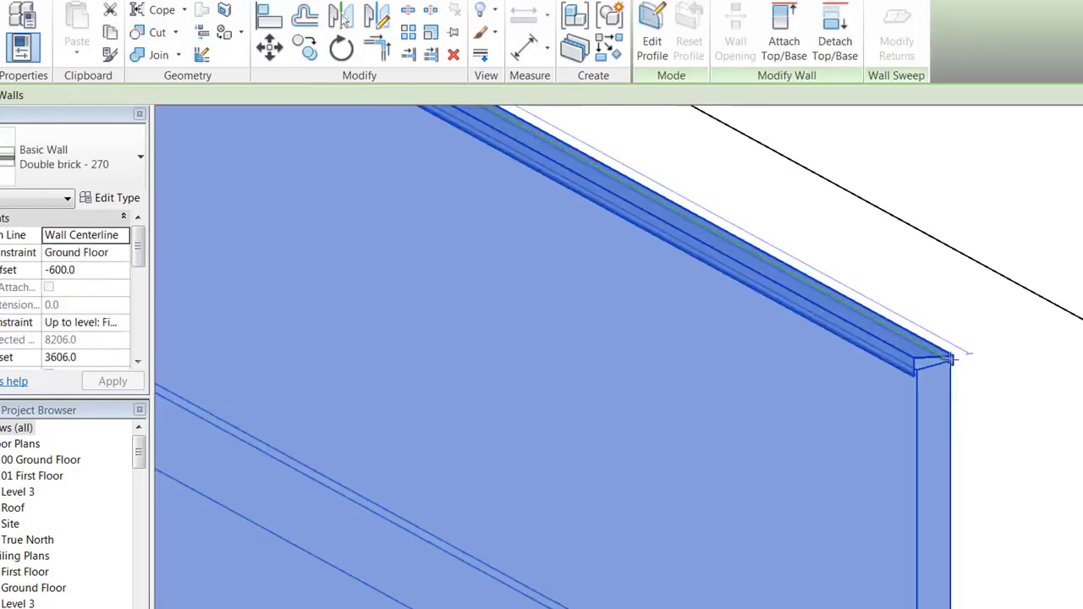
pyautogui.moveTo(951, 359); pyautogui.dragTo(810, 305)
pyautogui.click(1018, 425)
# Step: Select the long wall in the 3D view and open its type's structure for editing
pyautogui.scroll(-2, 1009, 438)
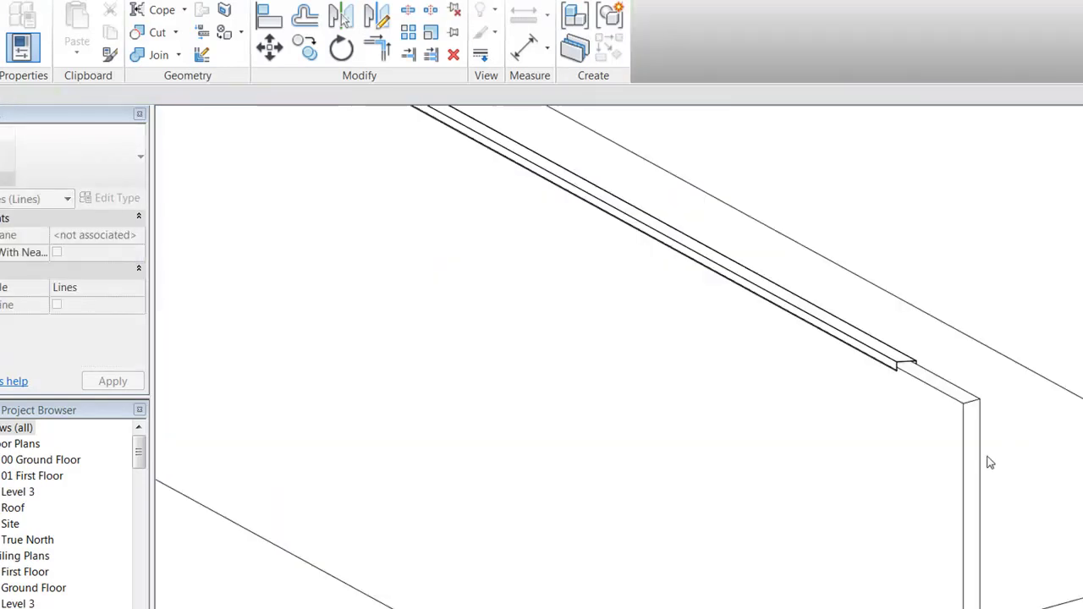
pyautogui.moveTo(926, 543); pyautogui.dragTo(978, 469, button='middle')
pyautogui.scroll(-2, 967, 477)
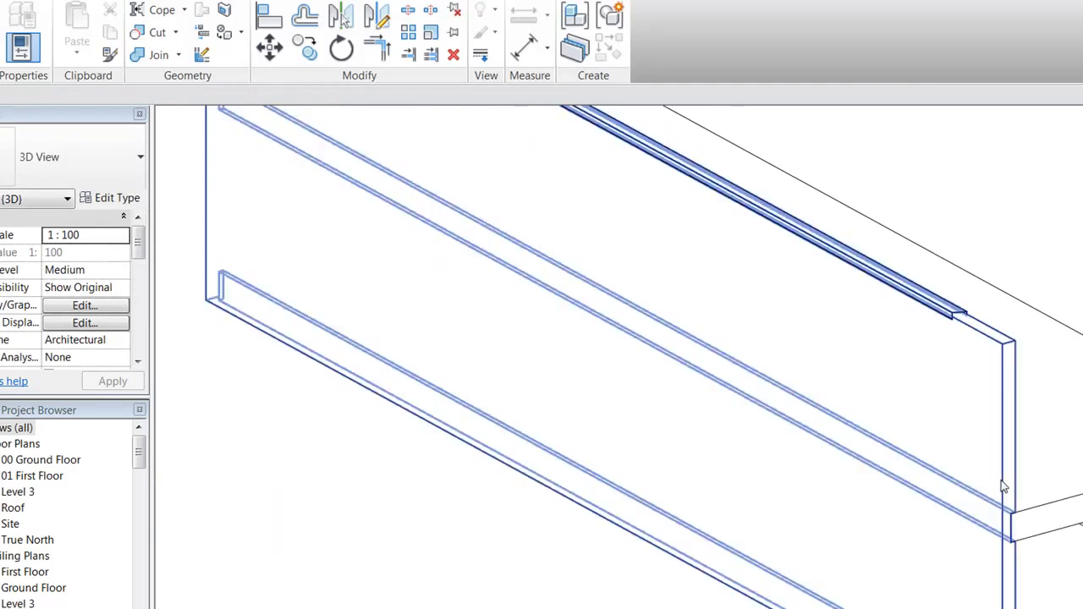
pyautogui.click(1001, 480)
pyautogui.moveTo(843, 396); pyautogui.dragTo(847, 349, button='middle')
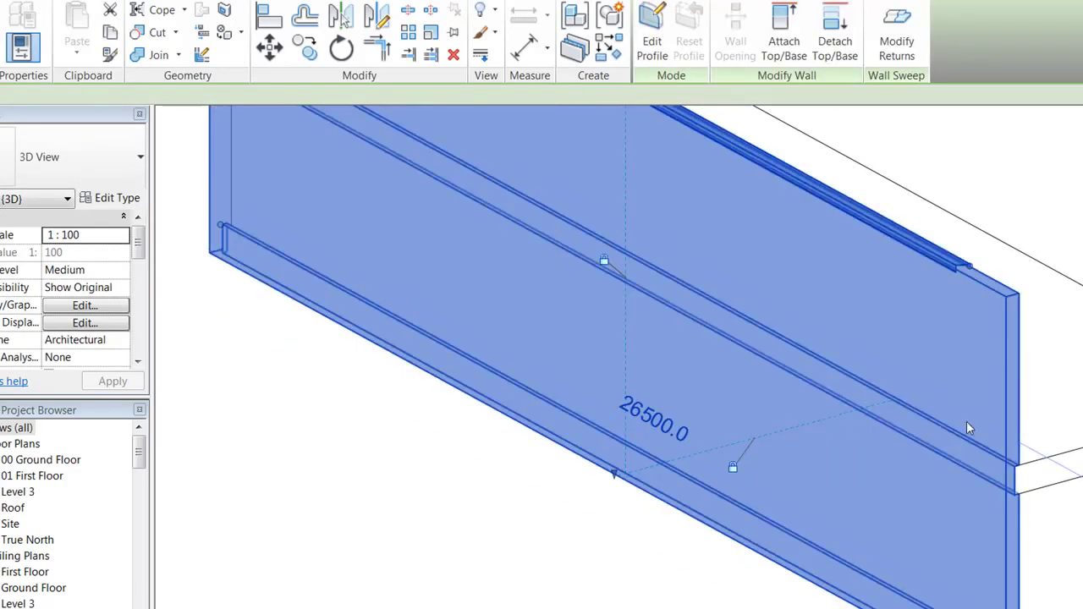
pyautogui.click(108, 197)
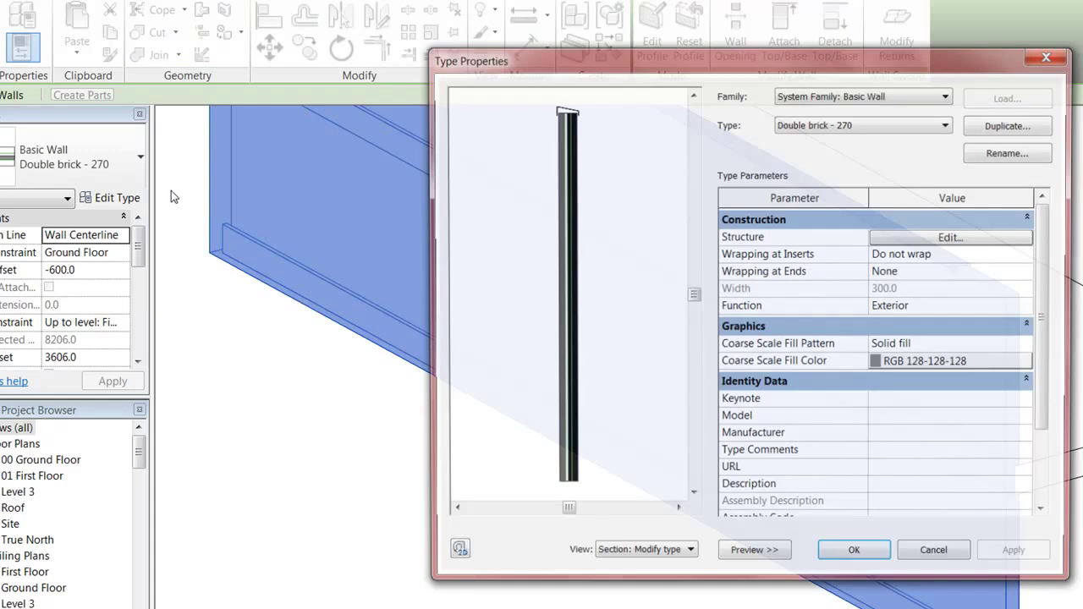
pyautogui.click(946, 239)
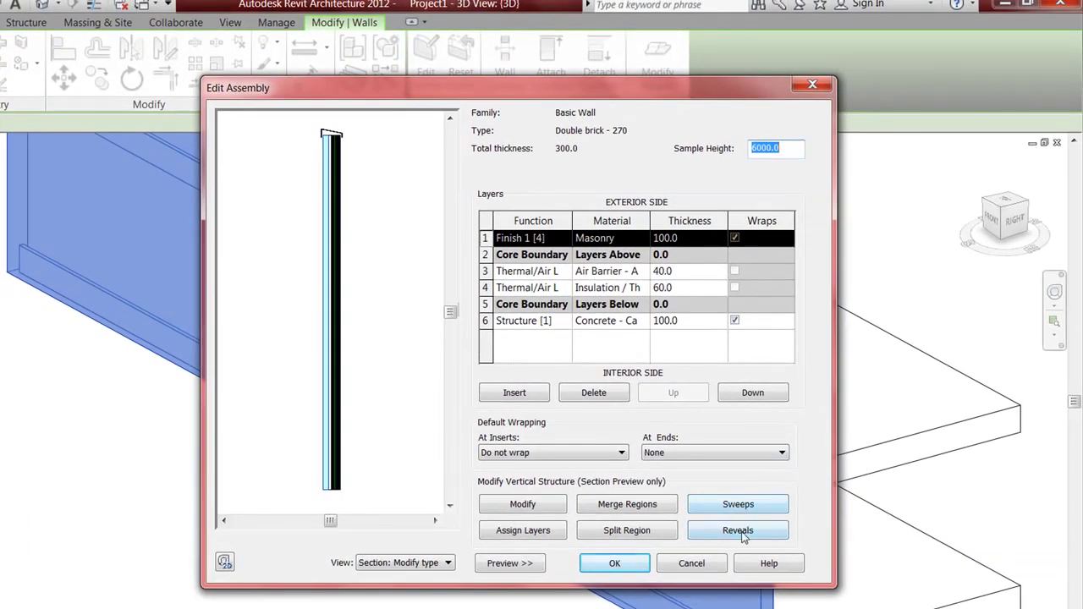
# Step: Add a reveal to the wall structure using the M_Reveal-Brick Course : 1 Brick profile
pyautogui.click(742, 531)
pyautogui.click(674, 362)
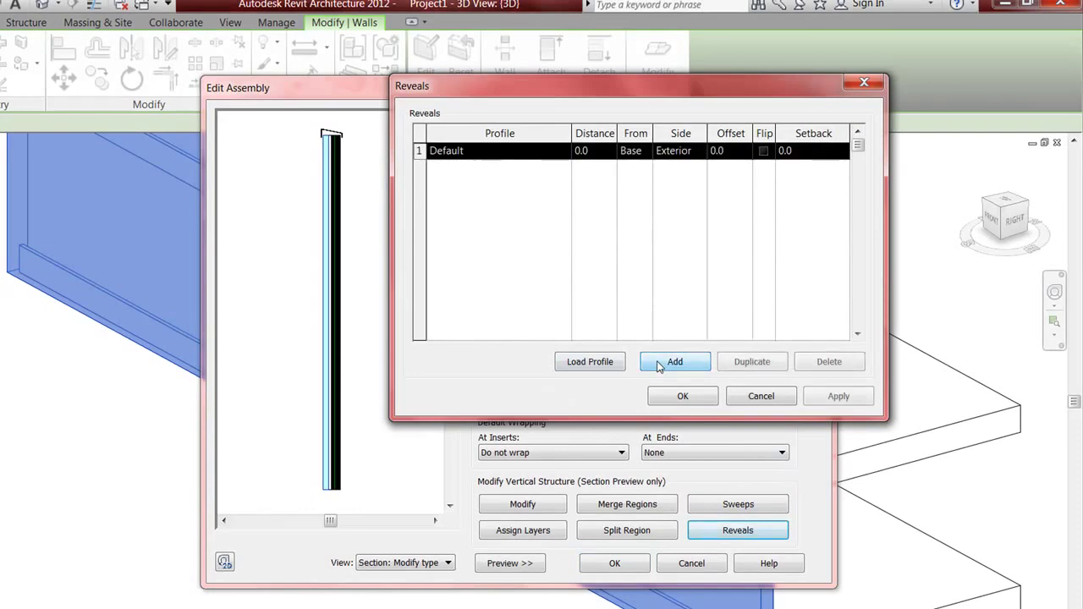
pyautogui.click(565, 152)
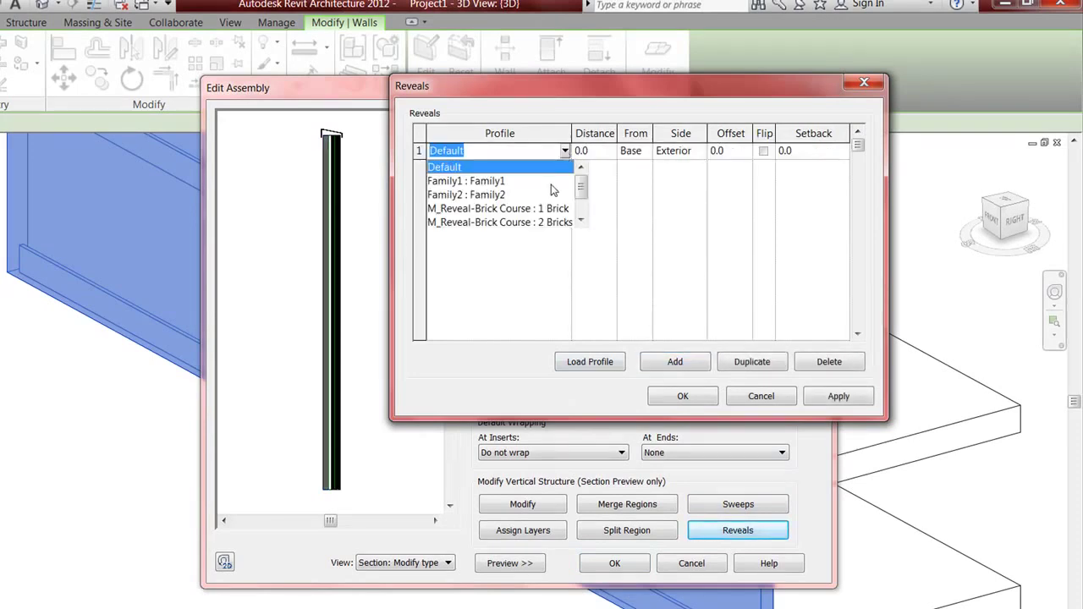
pyautogui.click(546, 209)
# Step: Set the reveal's distance to 1200 and its offset to 30, and accept the reveal settings
pyautogui.click(595, 151)
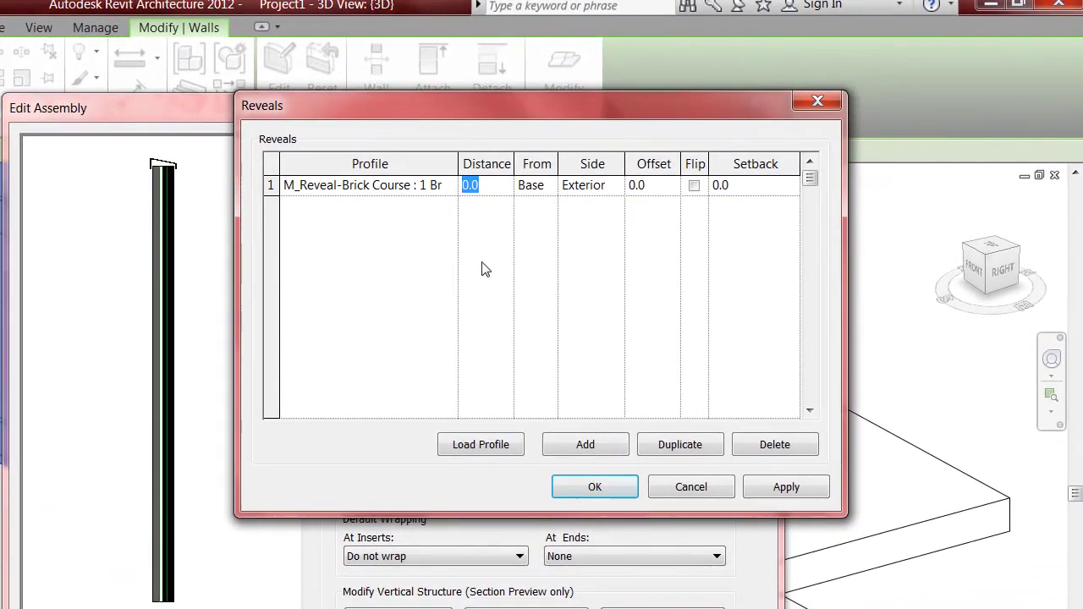
pyautogui.write('120')
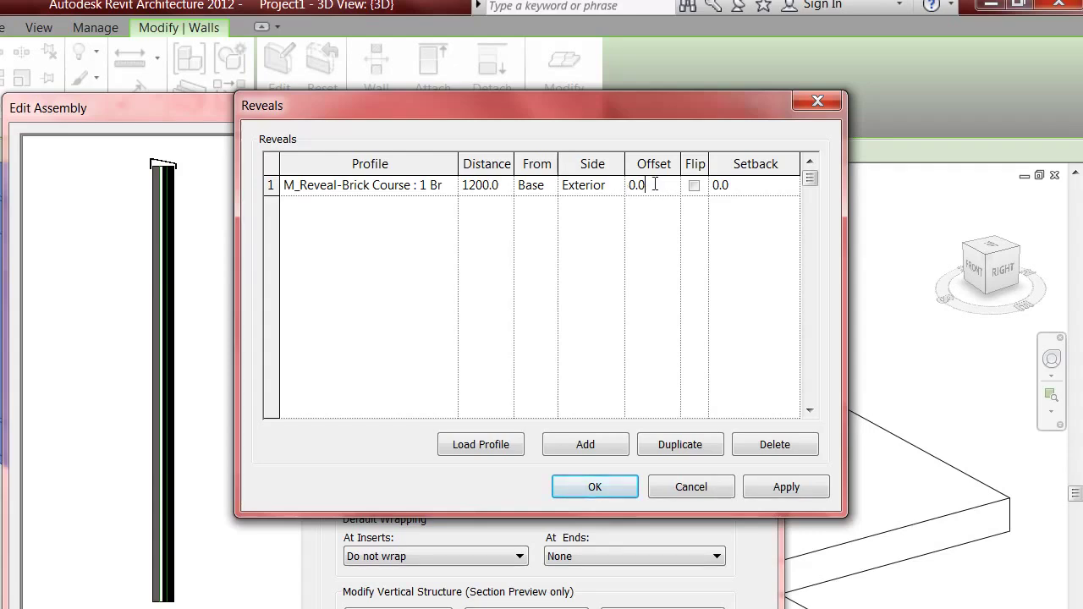
pyautogui.click(627, 185)
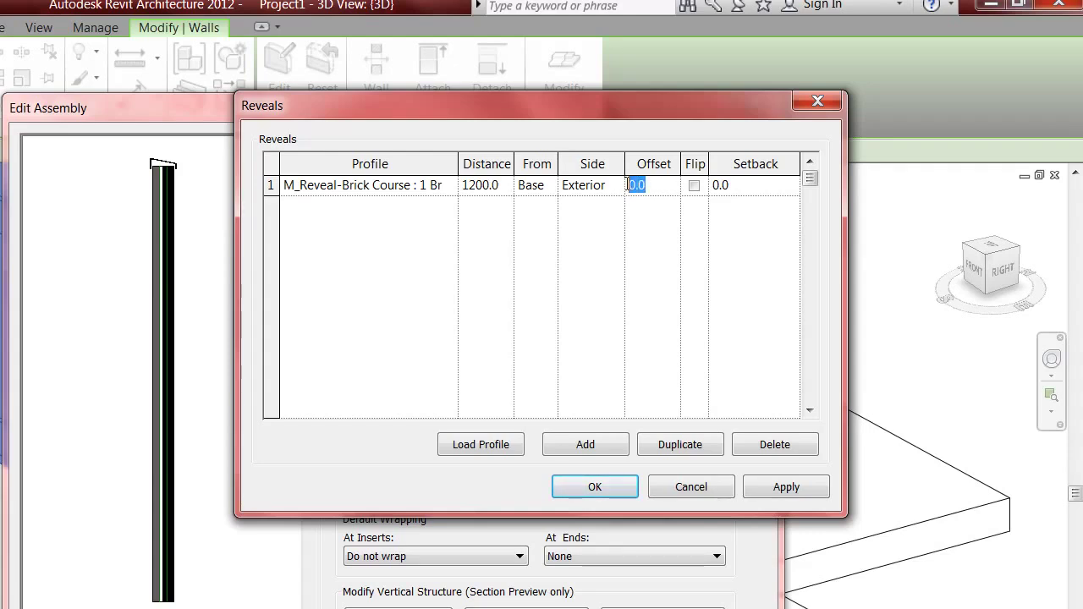
pyautogui.write('30')
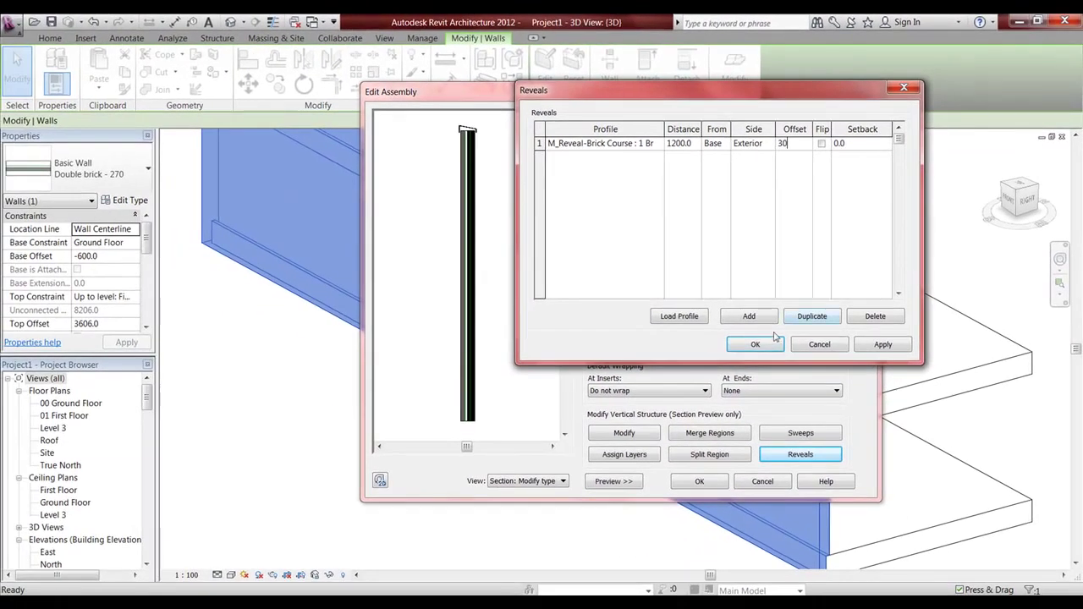
pyautogui.click(756, 344)
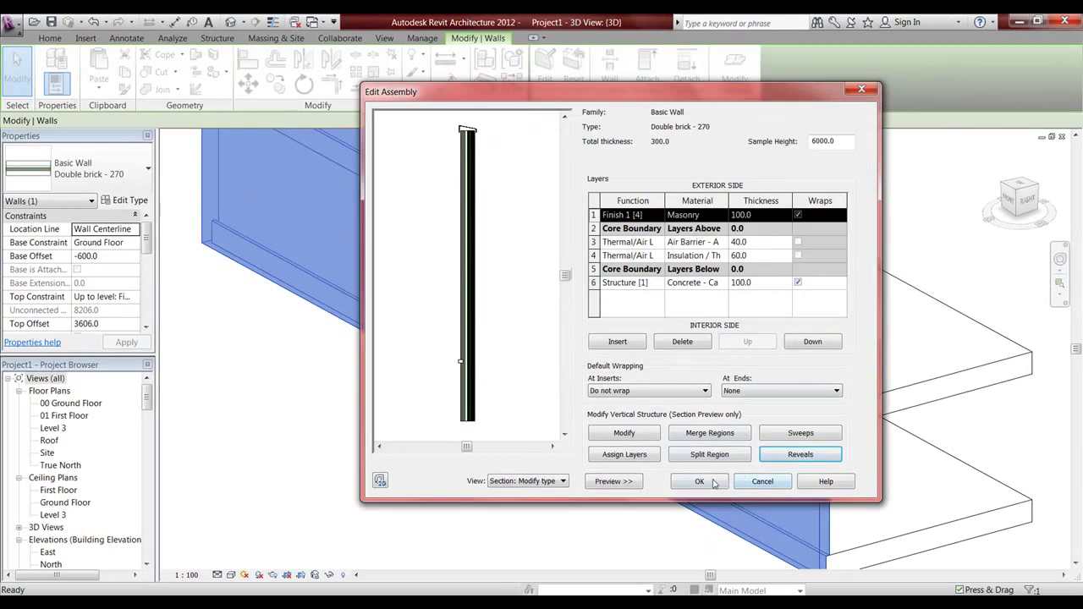
# Step: Accept the structure and type changes, deselect the wall, and inspect the reveal along its face and free end
pyautogui.click(700, 482)
pyautogui.click(714, 479)
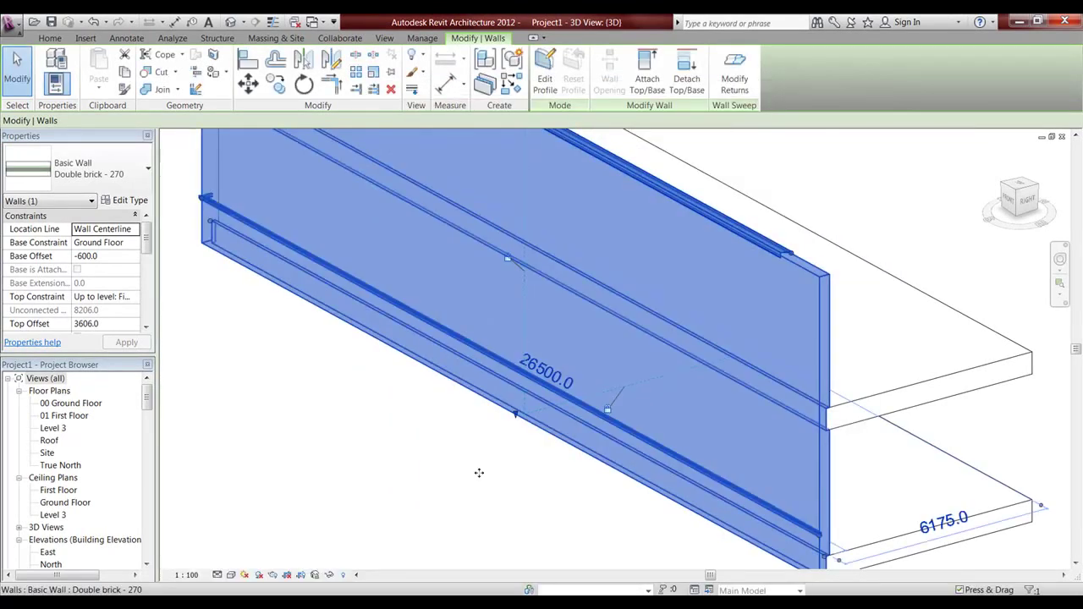
pyautogui.click(479, 473)
pyautogui.scroll(8, 818, 534)
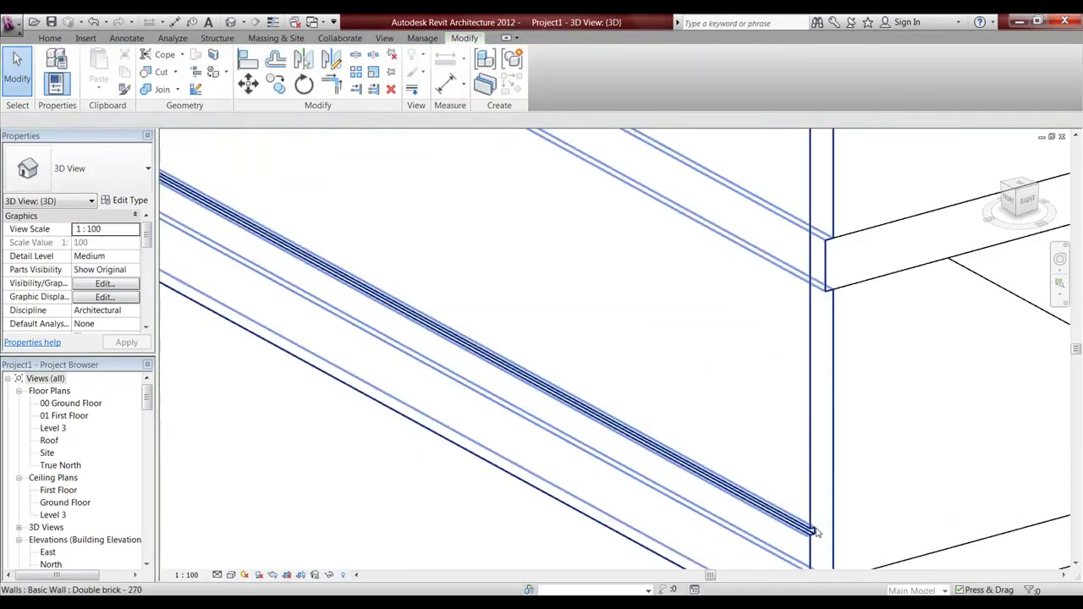
pyautogui.scroll(-3, 815, 533)
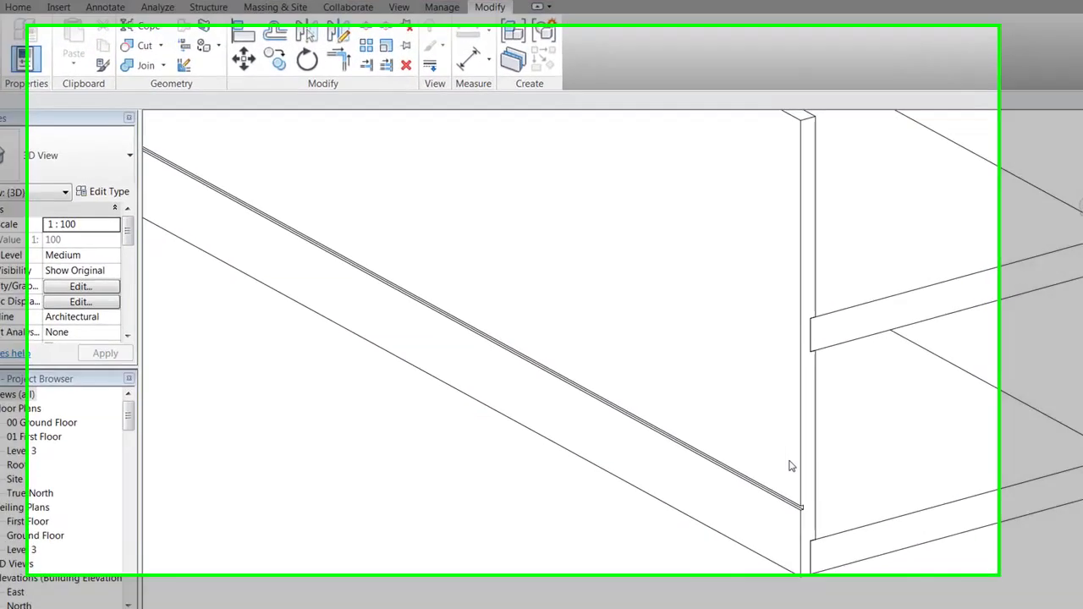
pyautogui.scroll(-3, 869, 501)
pyautogui.scroll(3, 876, 406)
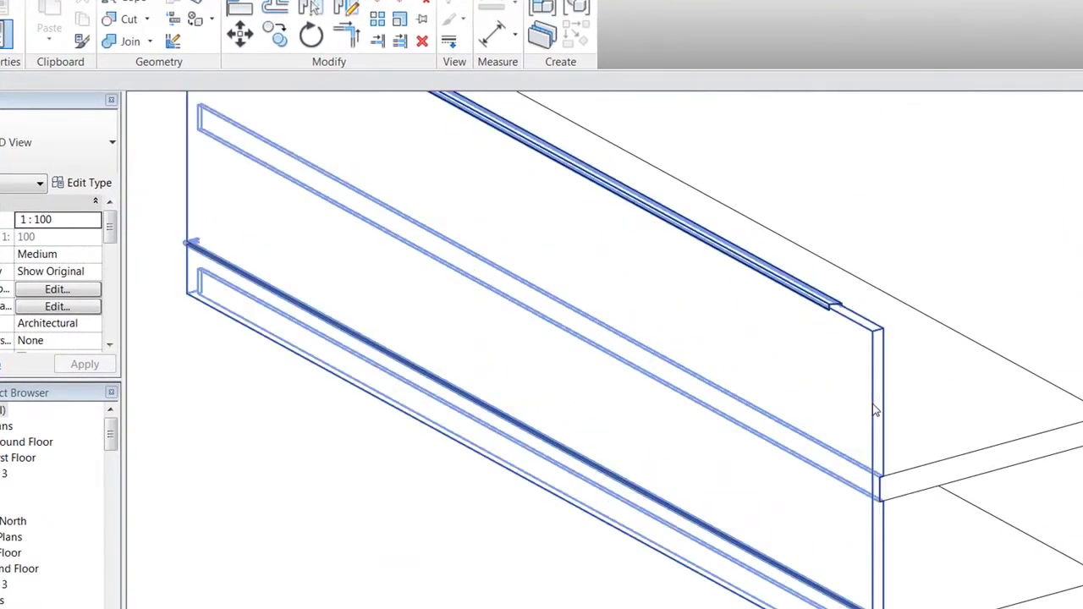
# Step: Select the long wall and reopen the layer structure of its Double brick - 270 type for editing
pyautogui.click(853, 441)
pyautogui.moveTo(853, 528); pyautogui.dragTo(877, 486, button='middle')
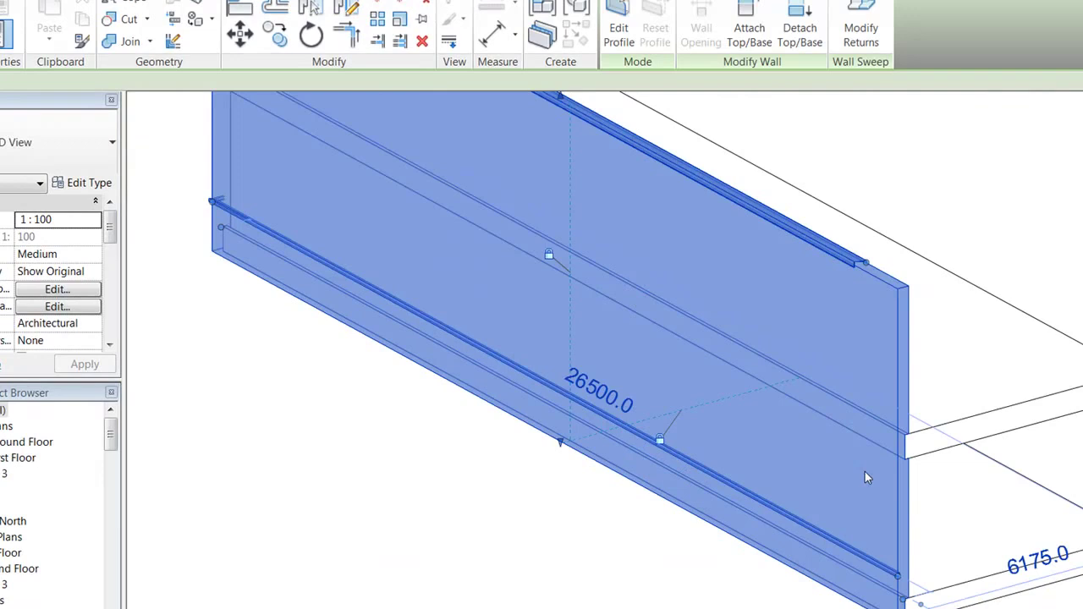
pyautogui.scroll(1, 897, 605)
pyautogui.moveTo(897, 605); pyautogui.dragTo(897, 578, button='middle')
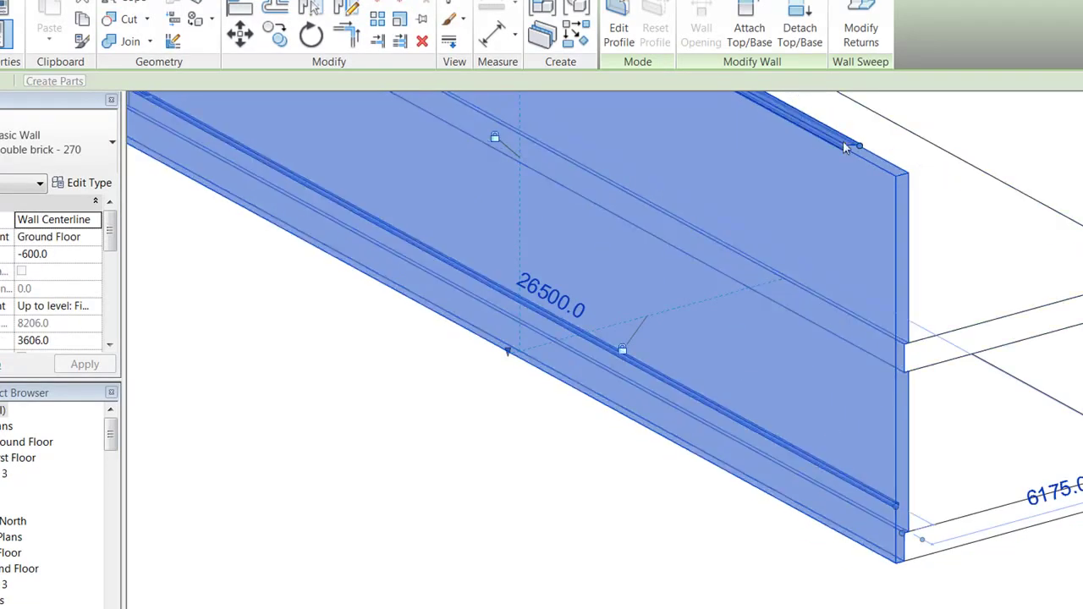
pyautogui.moveTo(893, 339); pyautogui.dragTo(928, 422, button='middle')
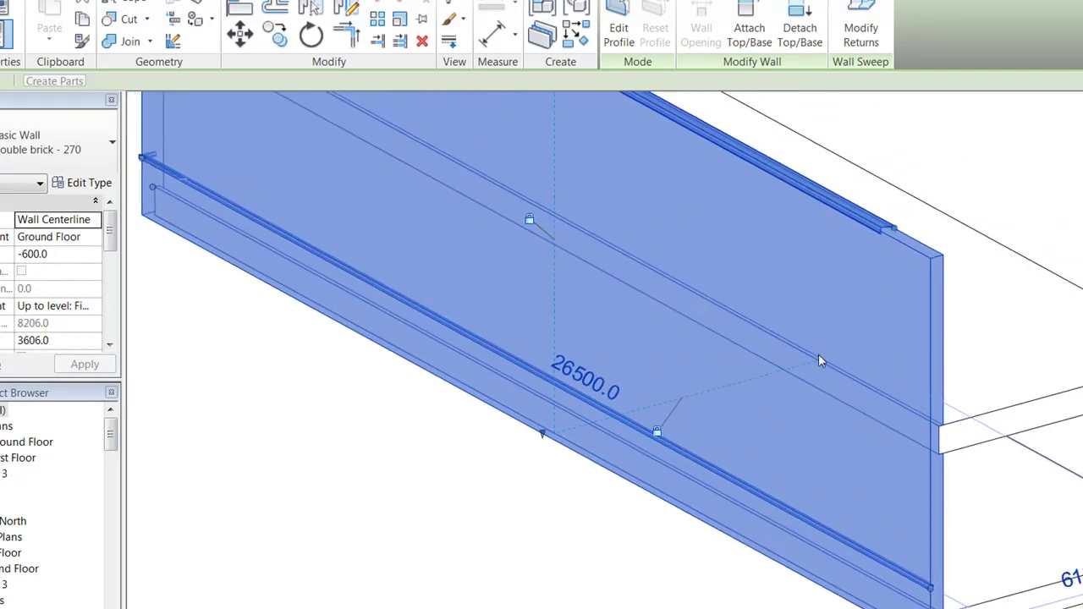
pyautogui.click(86, 186)
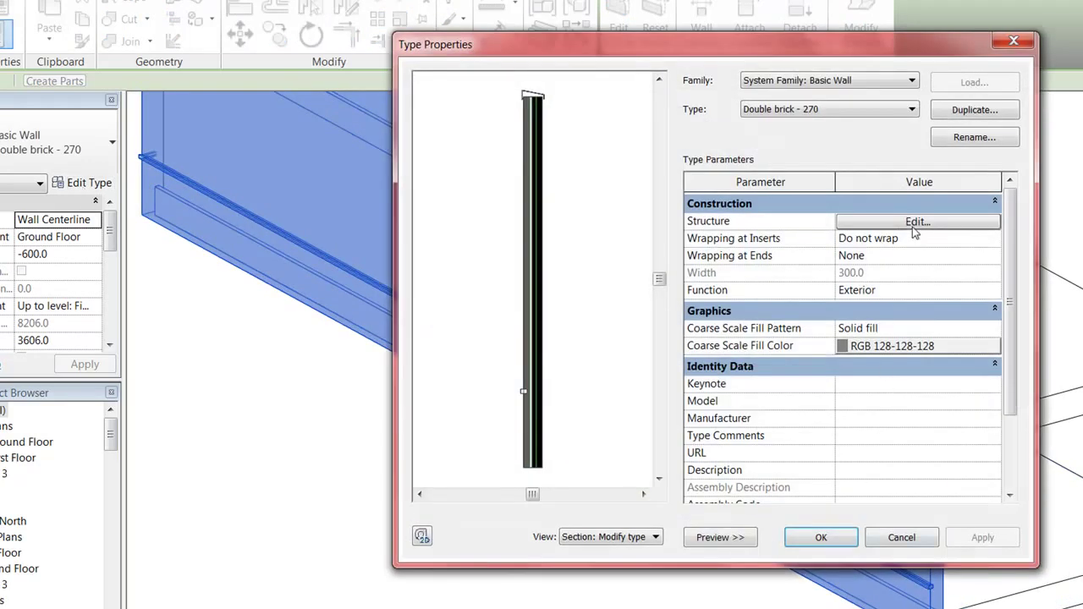
pyautogui.click(910, 221)
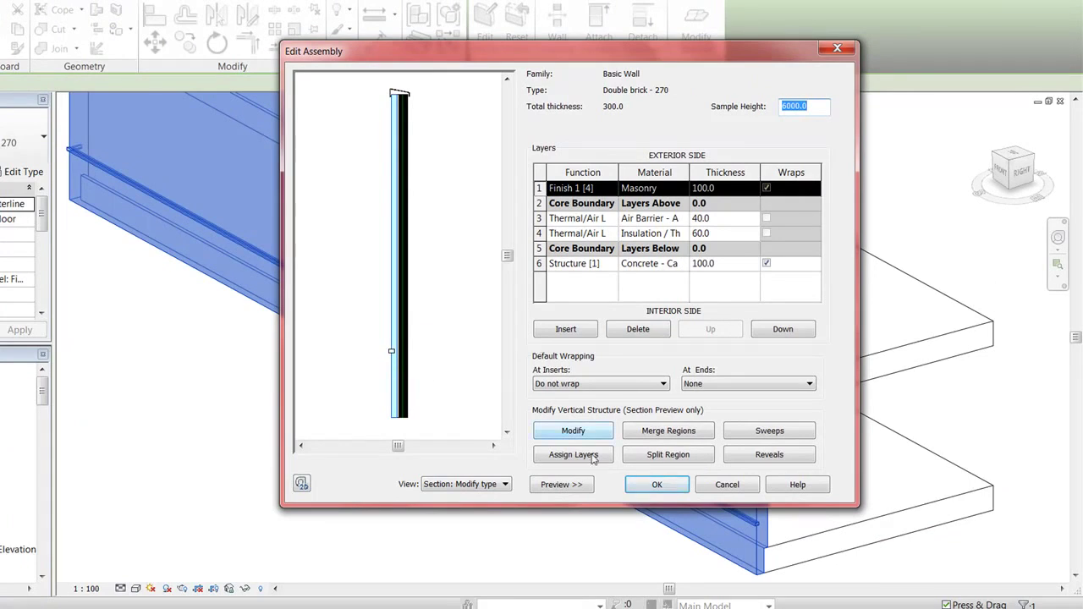
# Step: Split the exterior masonry layer in the section preview at the reveal, about 1195 above the wall base
pyautogui.click(650, 460)
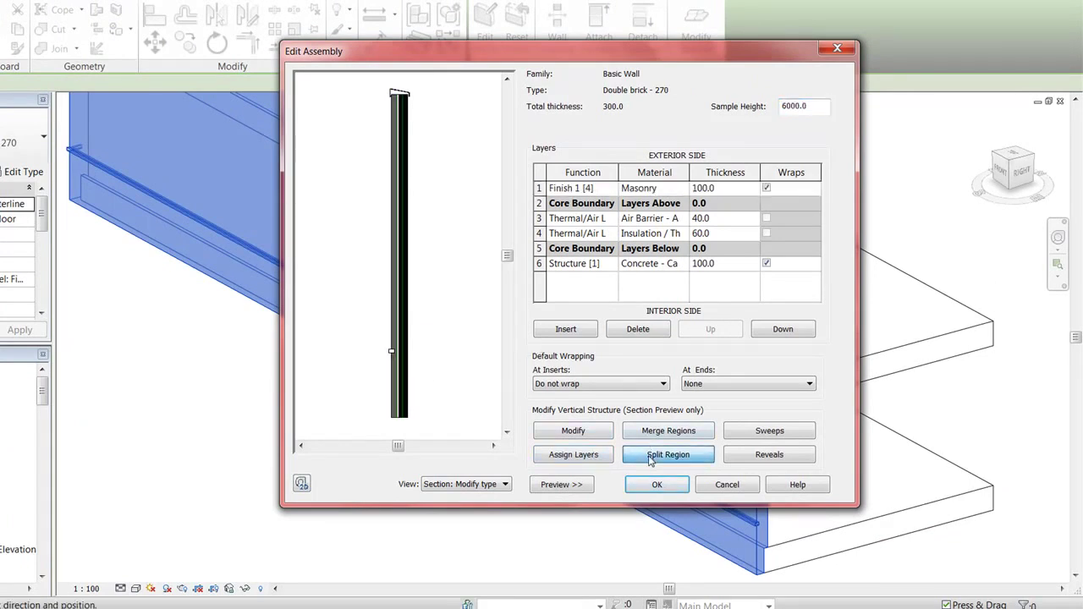
pyautogui.scroll(3, 391, 356)
pyautogui.scroll(5, 395, 359)
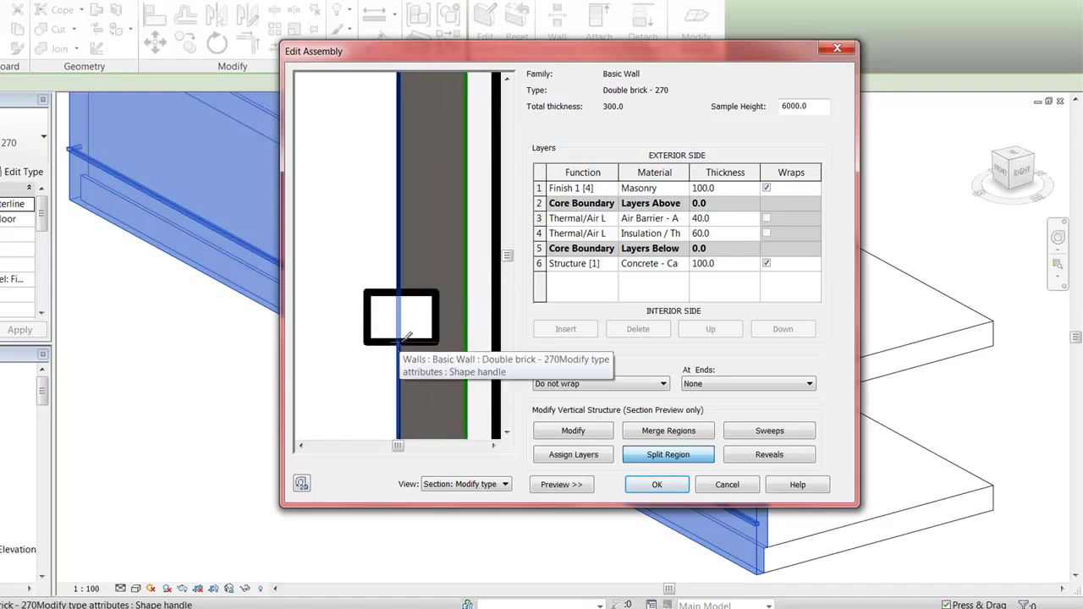
pyautogui.scroll(-4, 408, 337)
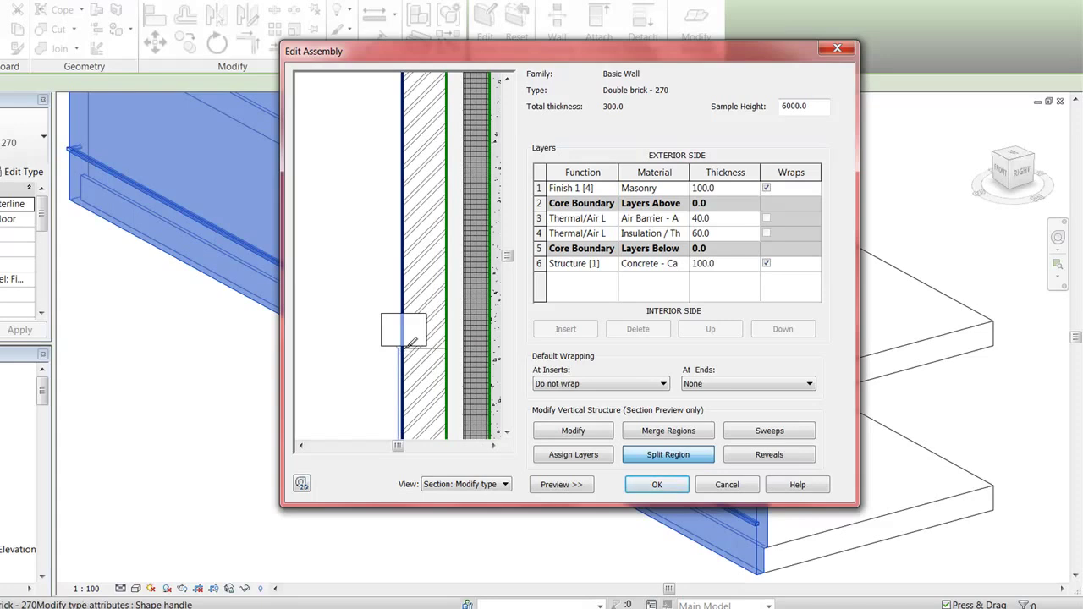
pyautogui.click(410, 342)
pyautogui.scroll(-3, 410, 342)
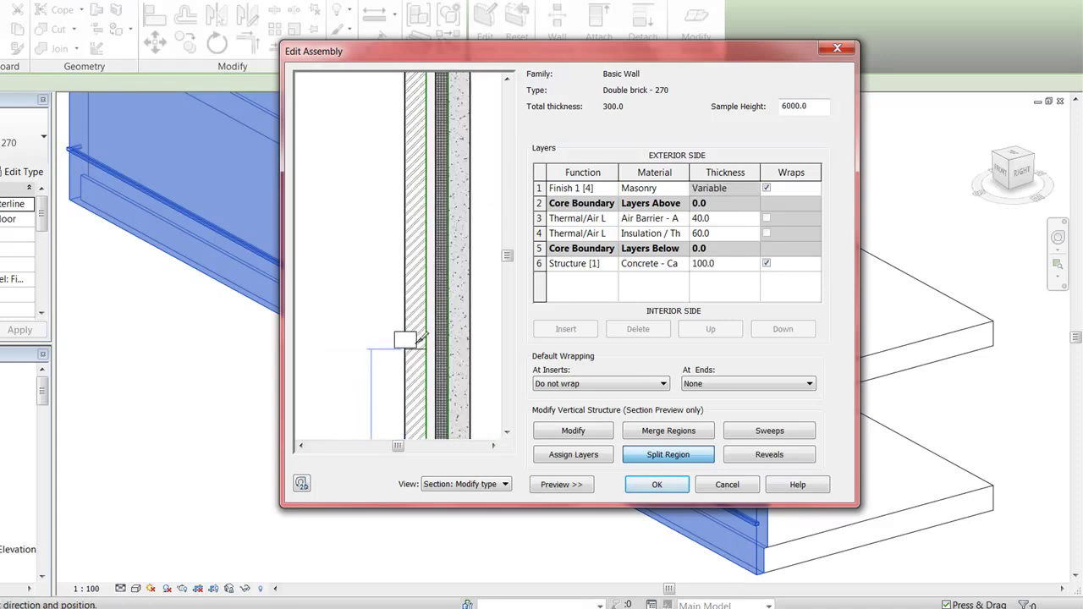
pyautogui.scroll(-3, 420, 284)
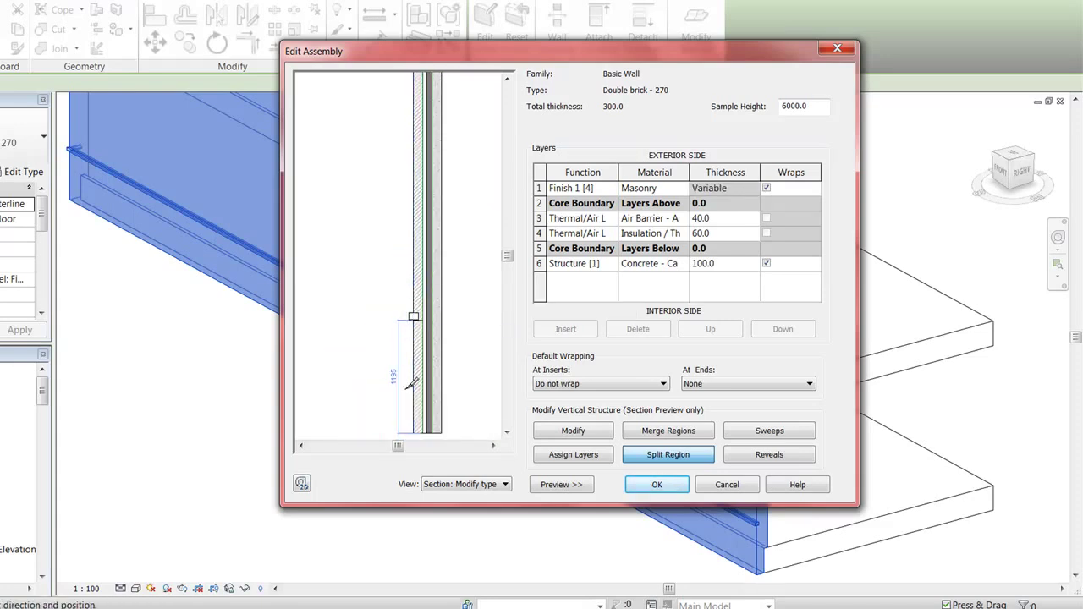
# Step: Try 1200 for the height of the split above the wall base, and set it to 1250
pyautogui.scroll(3, 404, 391)
pyautogui.scroll(2, 404, 391)
pyautogui.click(573, 431)
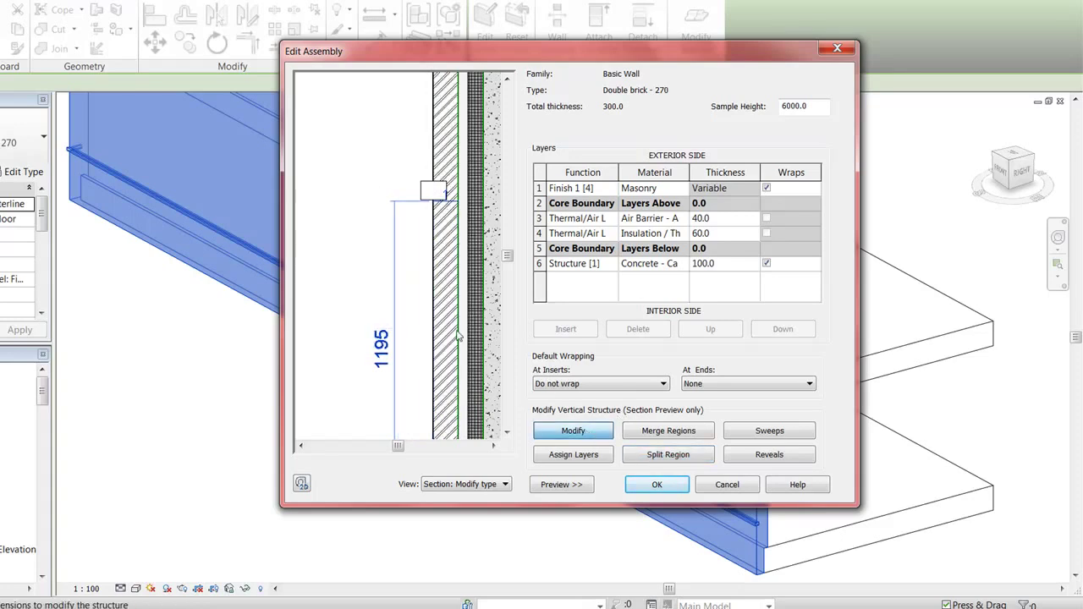
pyautogui.click(382, 349)
pyautogui.write('1200')
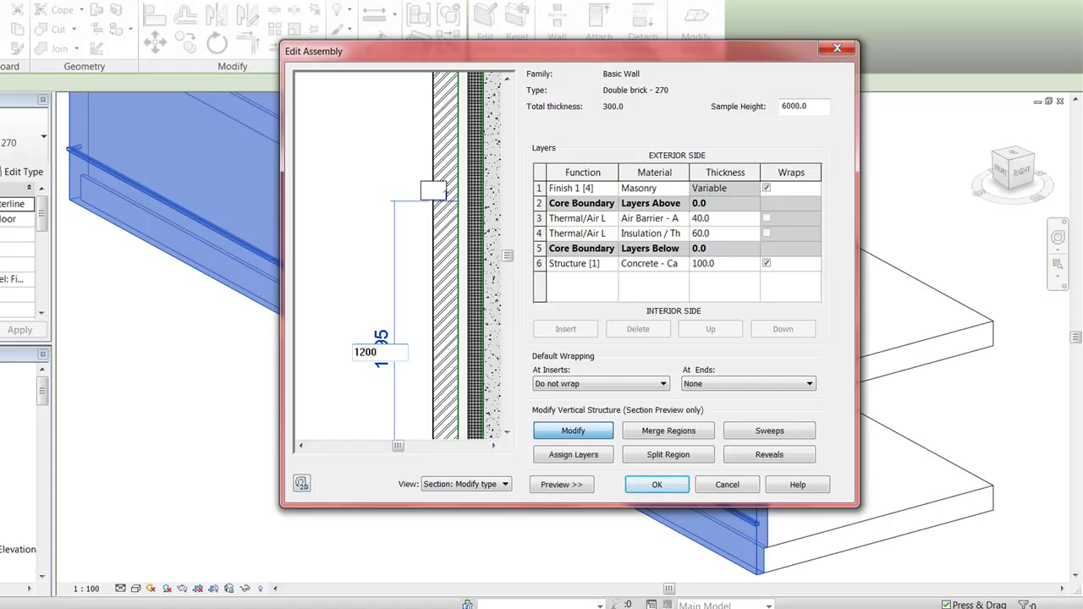
pyautogui.press('Return')
pyautogui.click(385, 353)
pyautogui.write('1250')
pyautogui.press('Return')
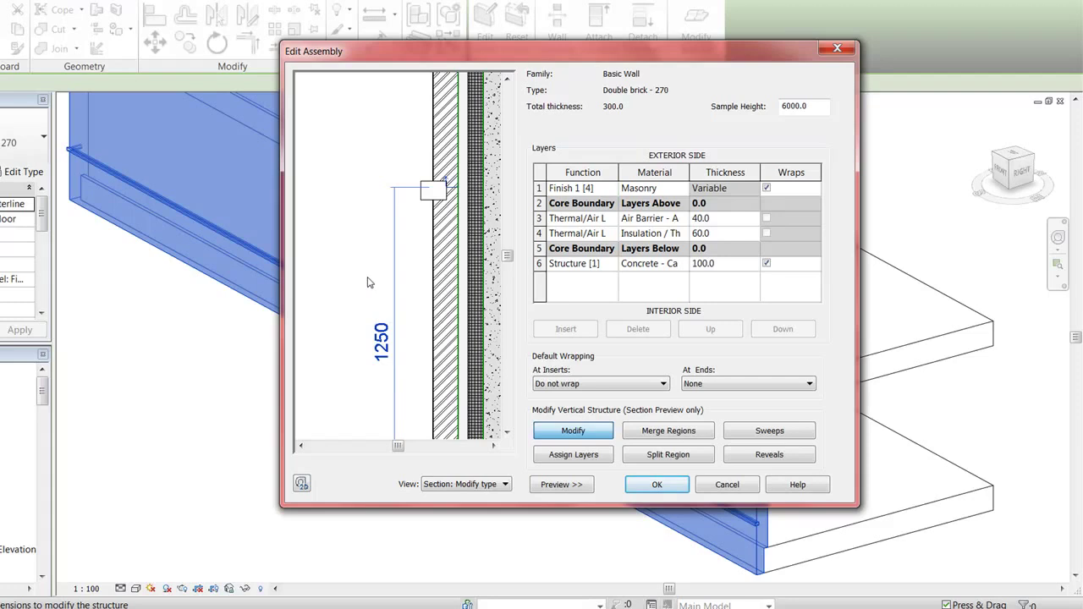
# Step: Insert a new layer outside the Finish 1 [4] masonry layer and give it the Masonry - Brick material
pyautogui.scroll(-2, 368, 281)
pyautogui.scroll(-1, 379, 319)
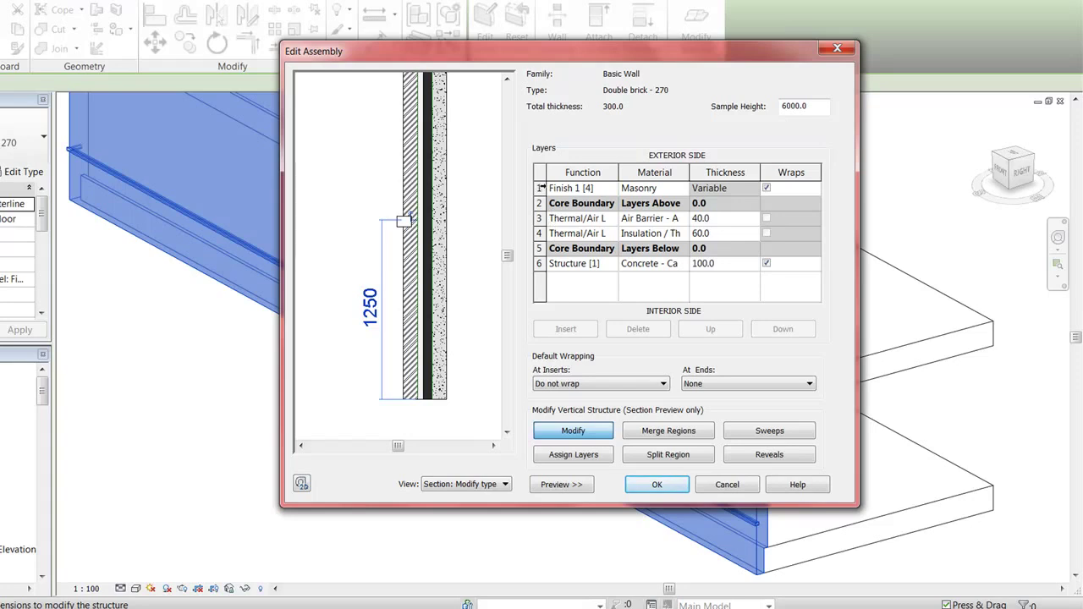
pyautogui.click(542, 188)
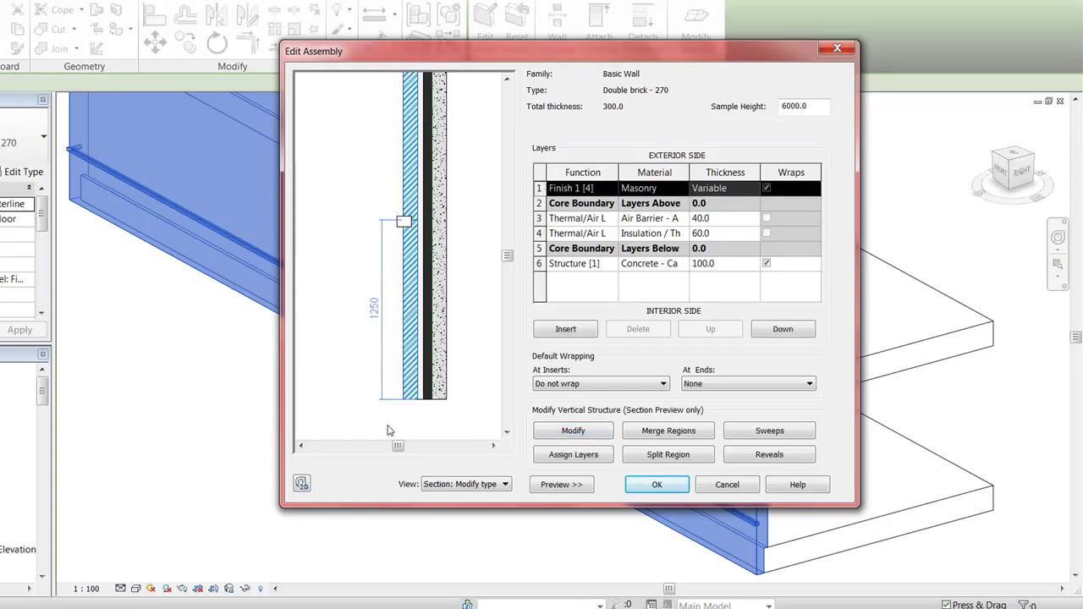
pyautogui.click(560, 330)
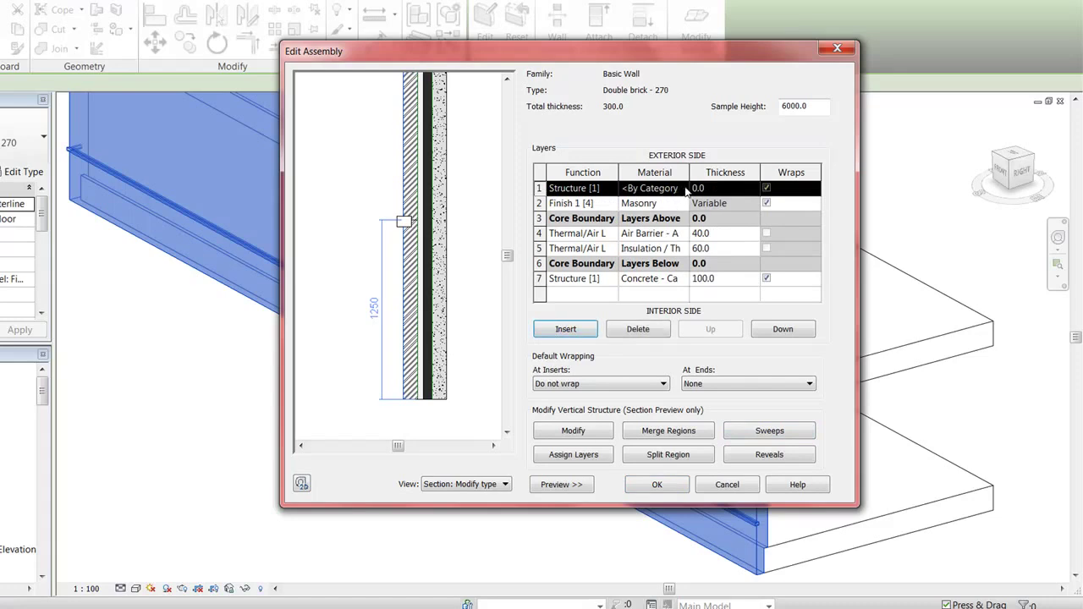
pyautogui.doubleClick(687, 189)
pyautogui.click(314, 397)
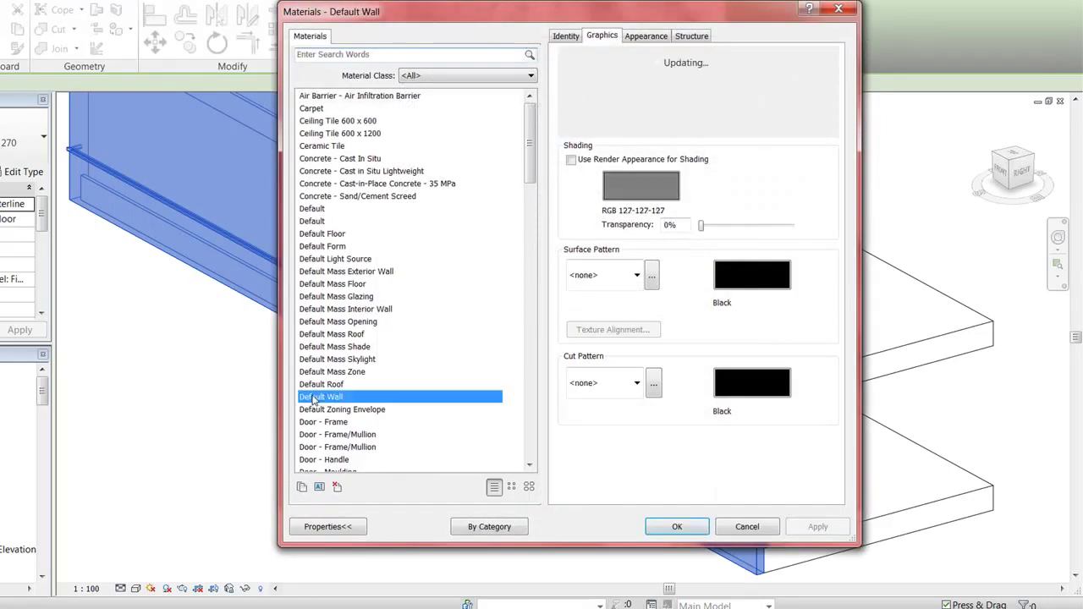
pyautogui.press('m')
pyautogui.press('Down')
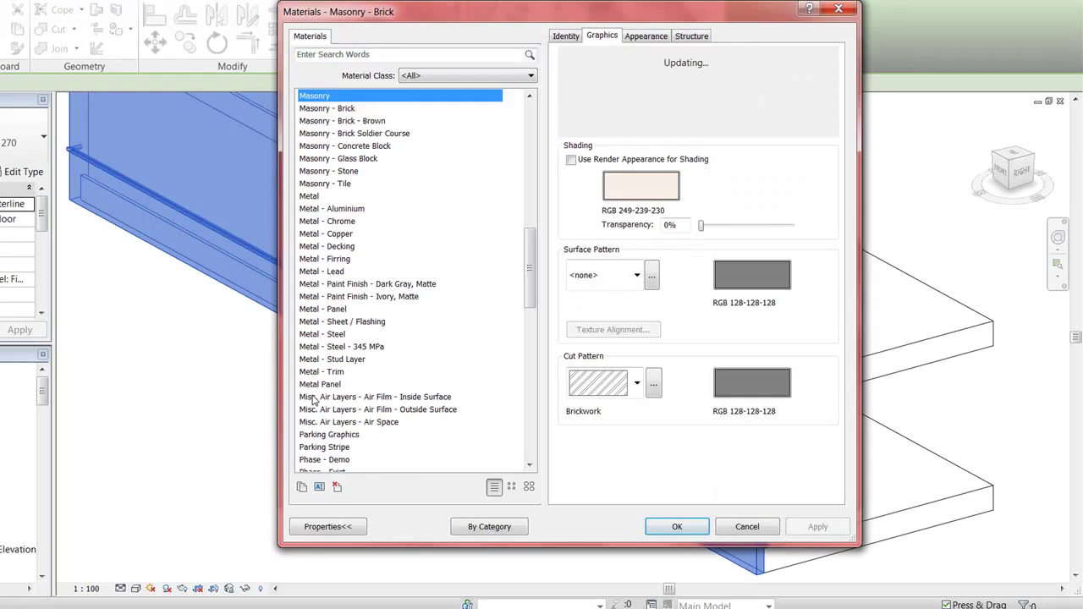
pyautogui.press('Return')
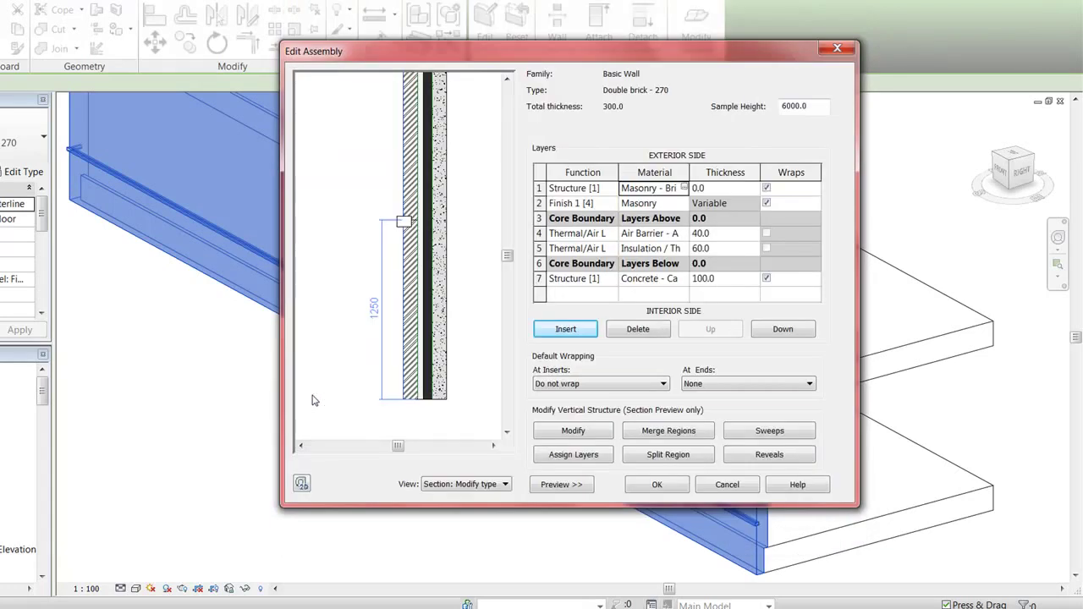
# Step: Assign the new Masonry - Brick layer to the exterior region below the split, and accept the structure and type changes
pyautogui.click(546, 188)
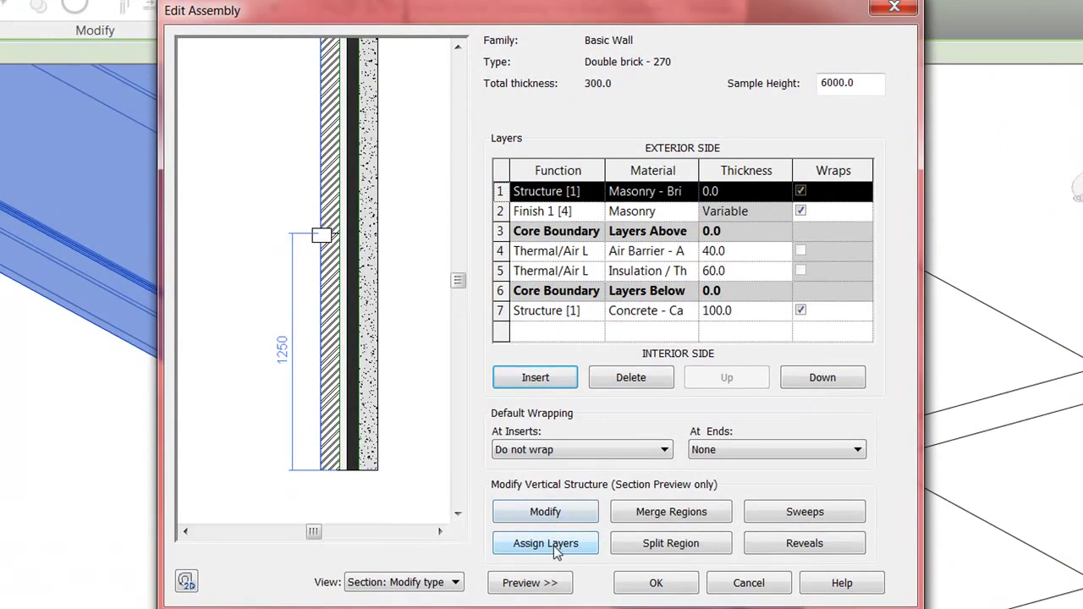
pyautogui.click(554, 546)
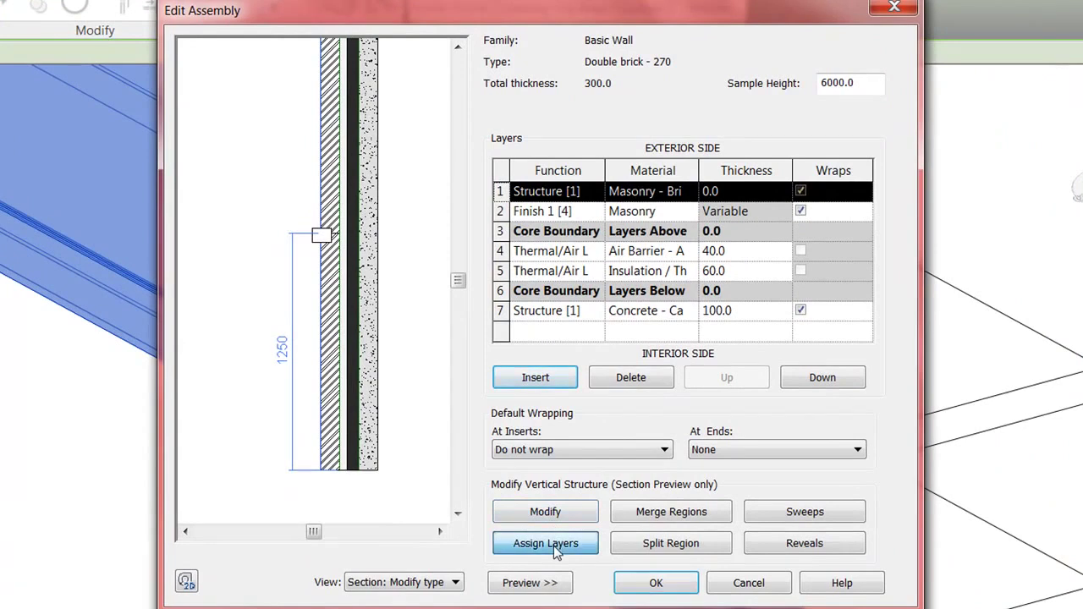
pyautogui.click(324, 469)
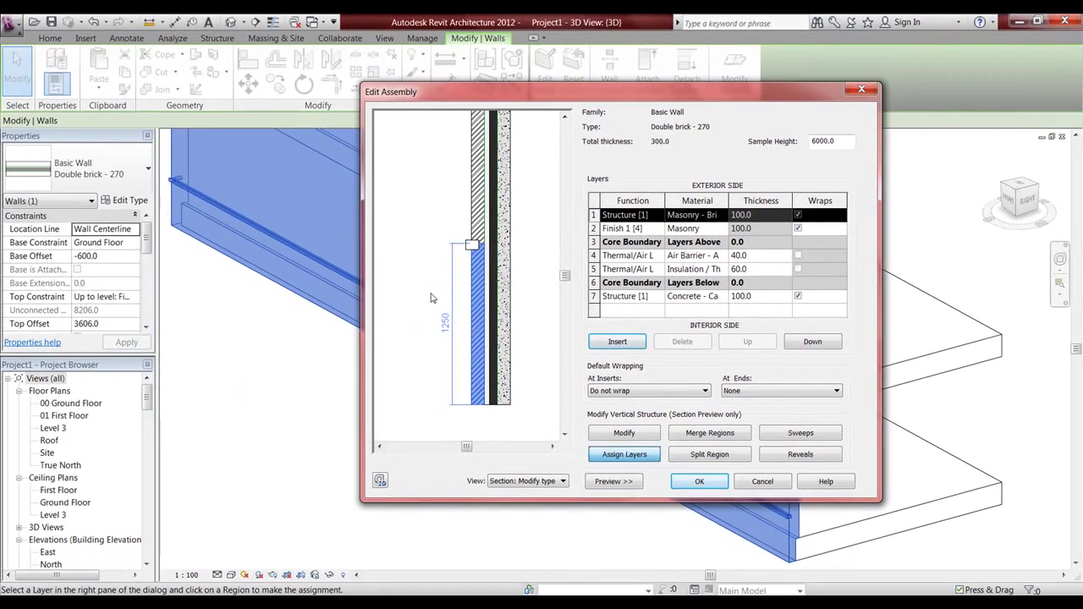
pyautogui.click(699, 482)
pyautogui.click(712, 482)
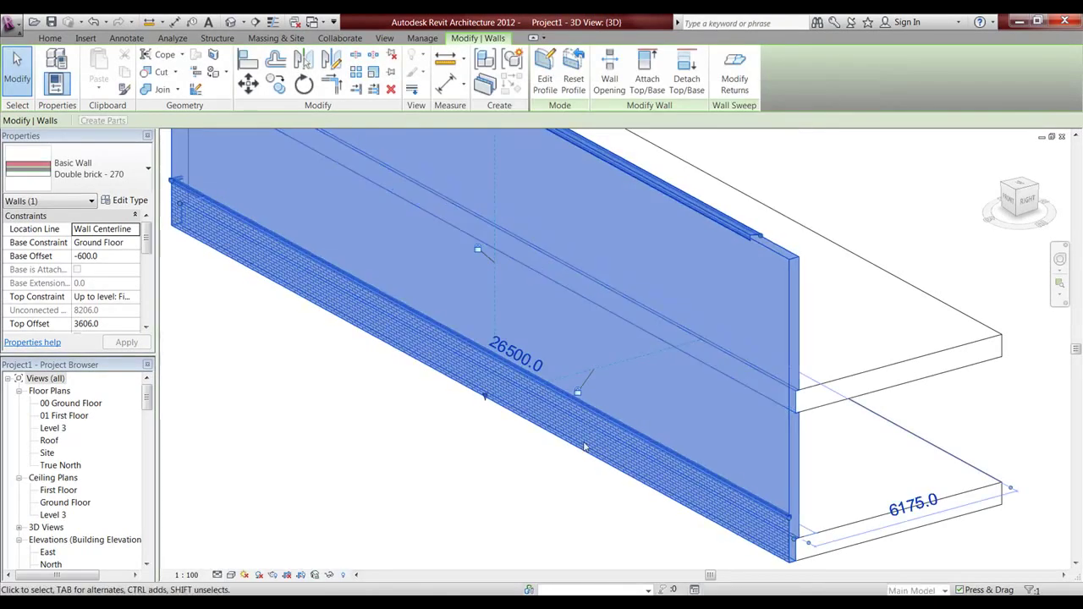
# Step: Deselect the wall and examine the lower brick band and the reveal along the wall's face and free end
pyautogui.click(14, 70)
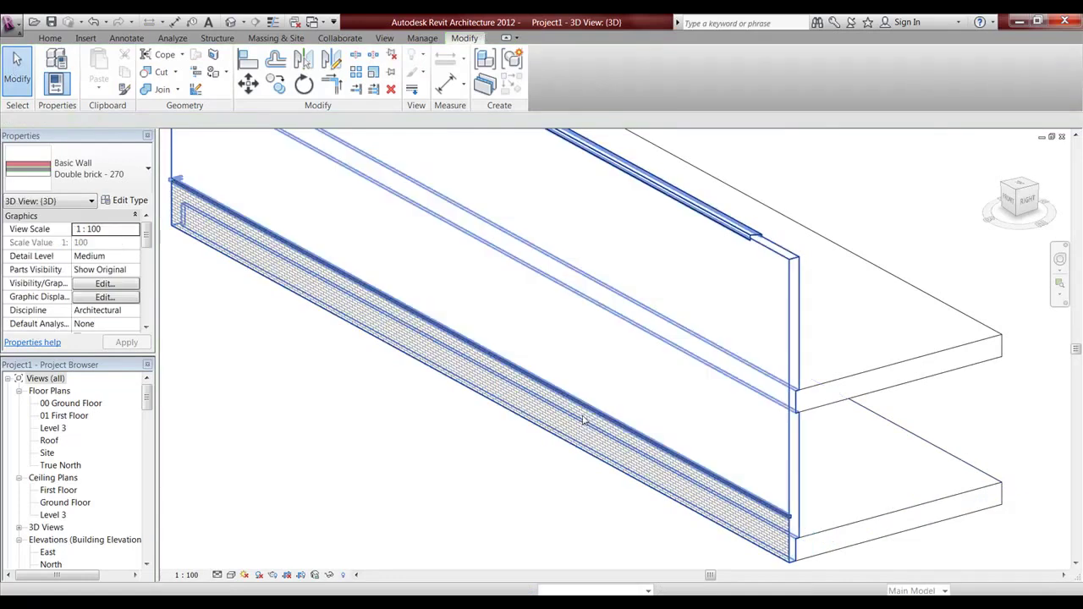
pyautogui.scroll(-1, 537, 378)
pyautogui.moveTo(534, 379); pyautogui.dragTo(496, 302, button='middle')
pyautogui.scroll(2, 718, 379)
pyautogui.scroll(3, 699, 431)
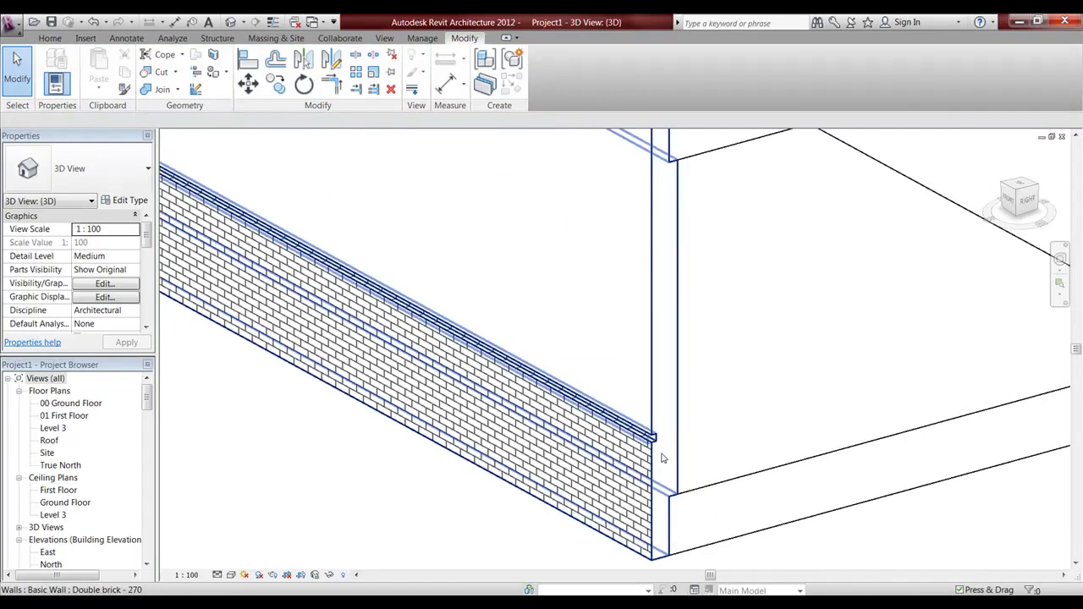
pyautogui.scroll(-4, 524, 455)
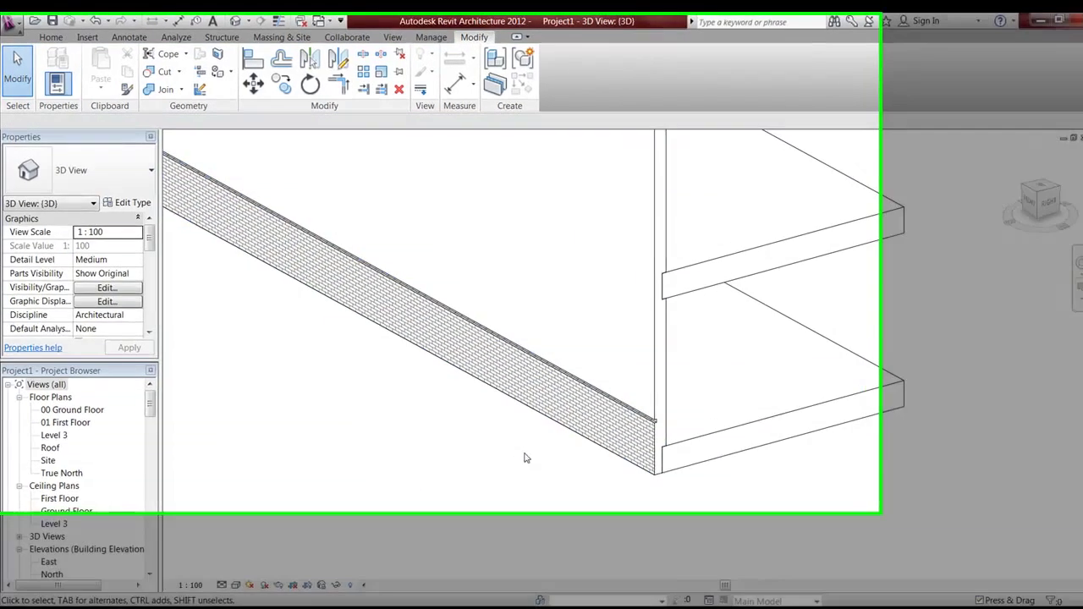
pyautogui.keyDown('shift'); pyautogui.moveTo(524, 454); pyautogui.dragTo(557, 371, button='middle'); pyautogui.keyUp('shift')
pyautogui.keyDown('shift'); pyautogui.moveTo(702, 446); pyautogui.dragTo(799, 572, button='middle'); pyautogui.keyUp('shift')
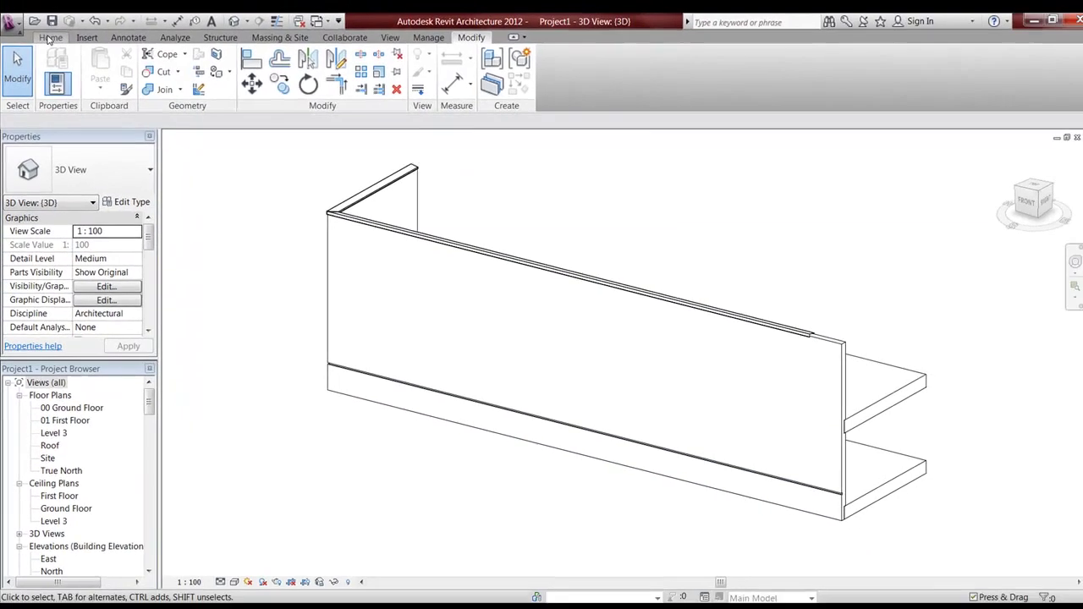
# Step: Place a horizontal wall sweep of type Cornice along the long wall's face, between the reveal and the coping
pyautogui.click(49, 38)
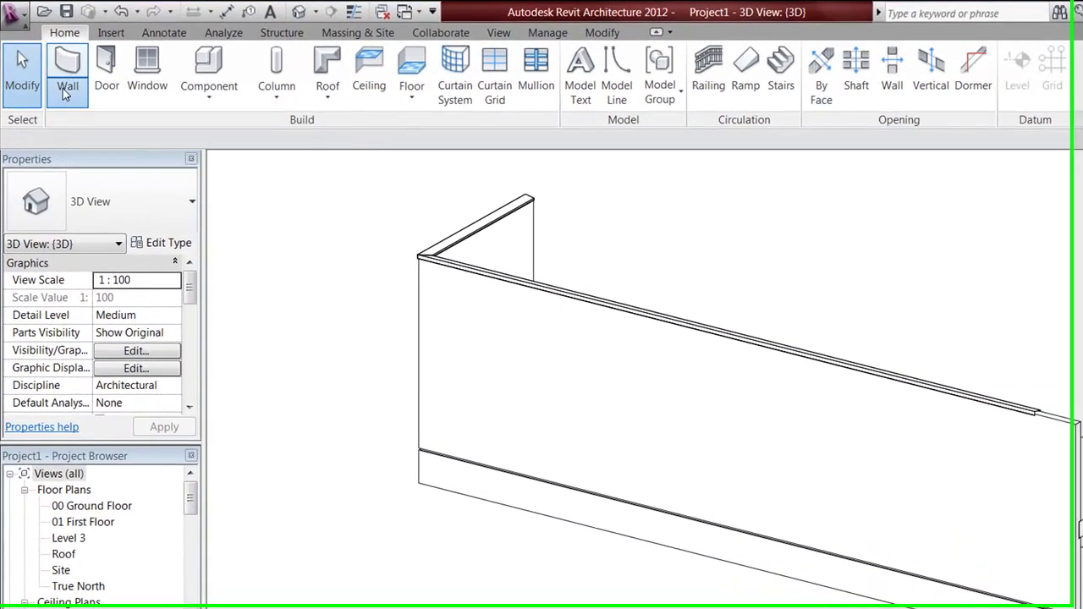
pyautogui.click(67, 93)
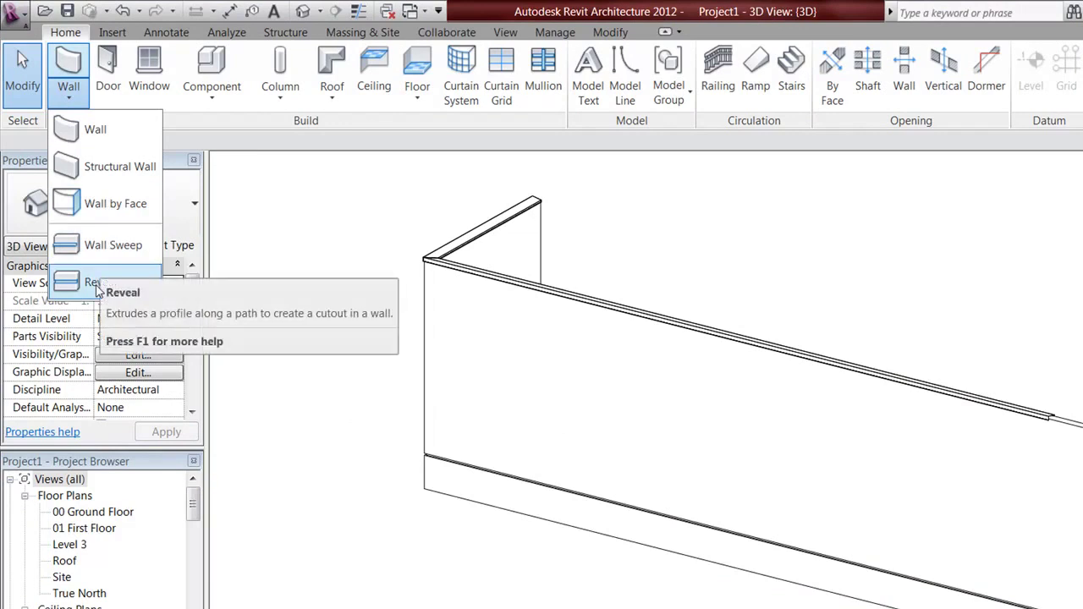
pyautogui.click(77, 249)
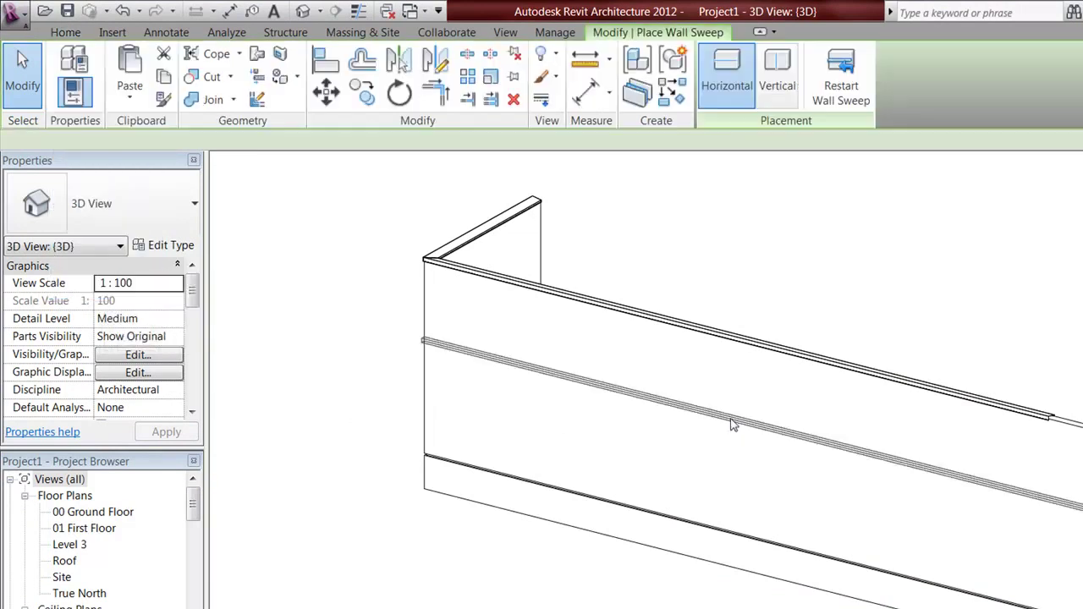
pyautogui.moveTo(730, 383); pyautogui.dragTo(558, 377, button='middle')
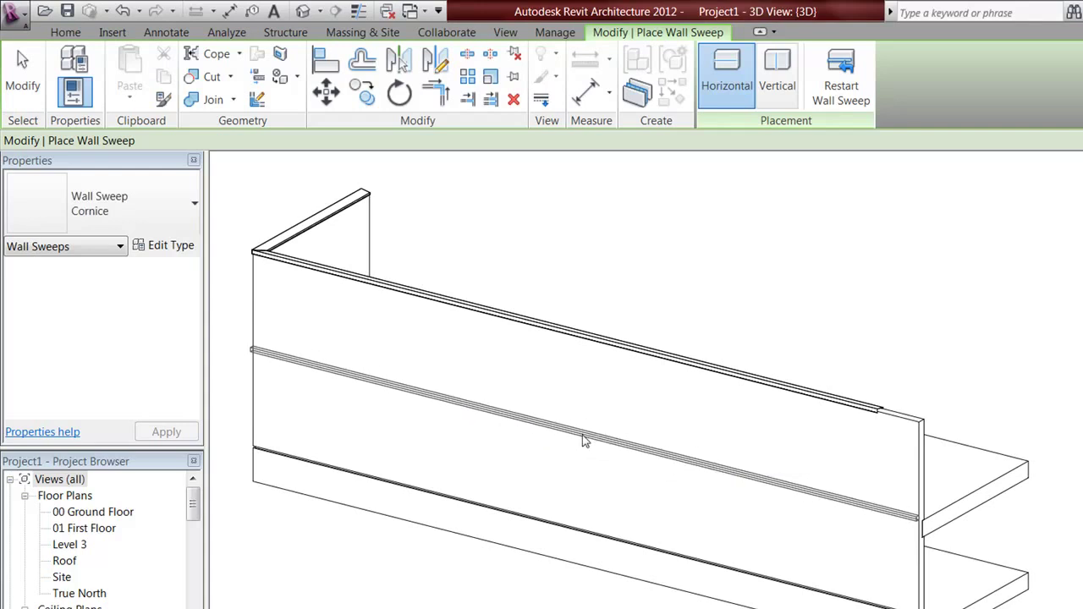
pyautogui.click(147, 212)
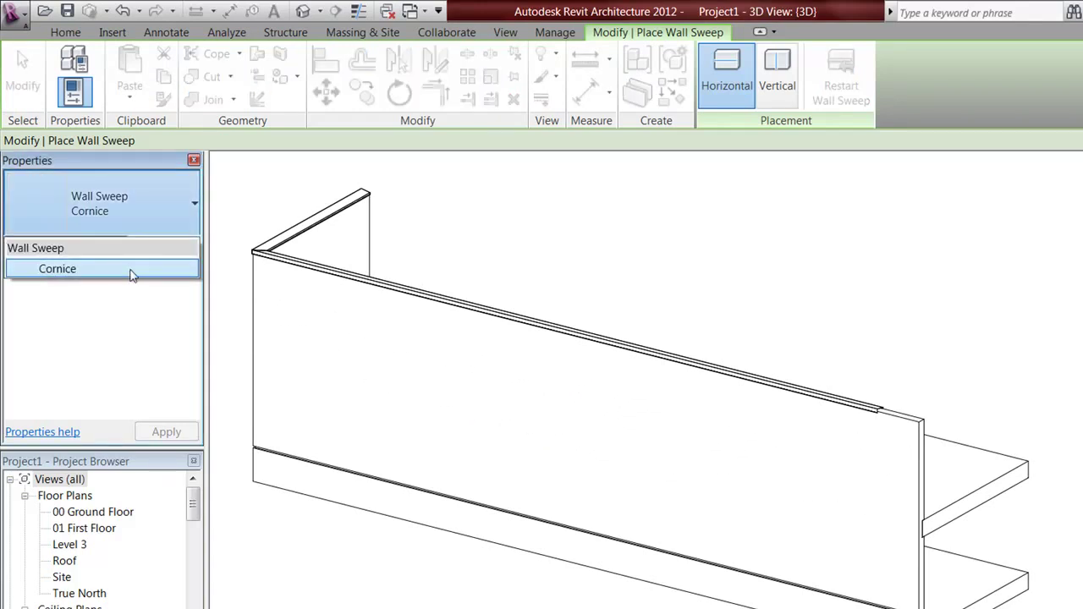
pyautogui.click(61, 269)
pyautogui.click(677, 480)
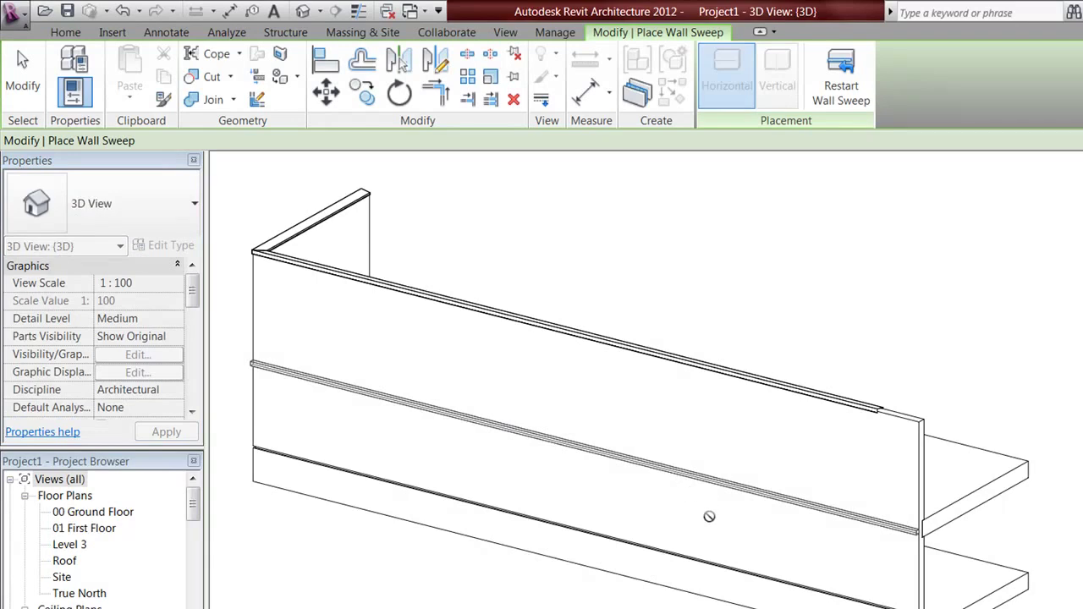
pyautogui.scroll(4, 823, 530)
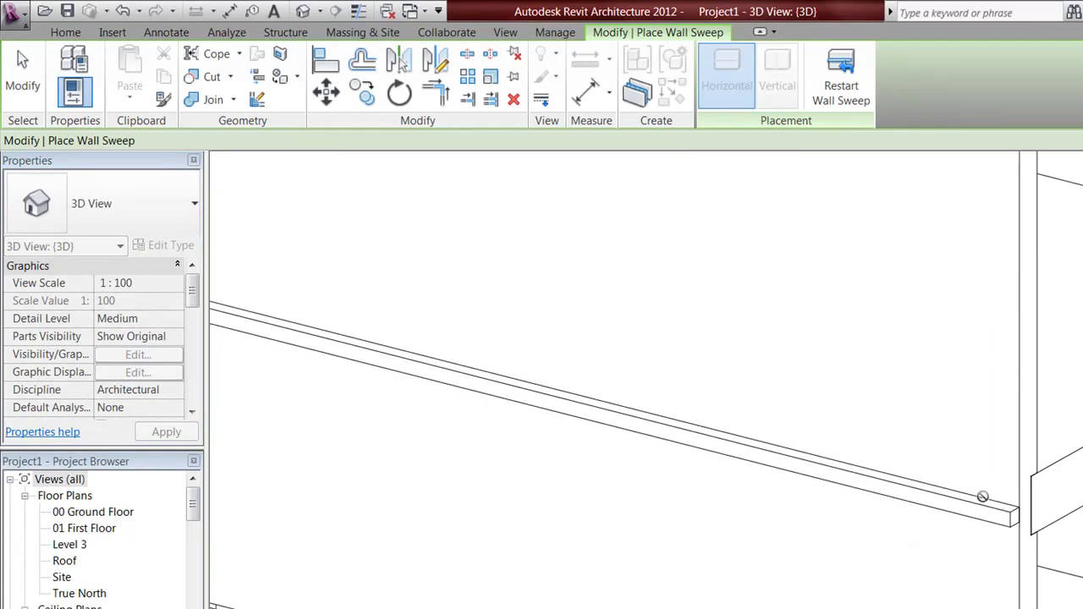
pyautogui.scroll(4, 890, 499)
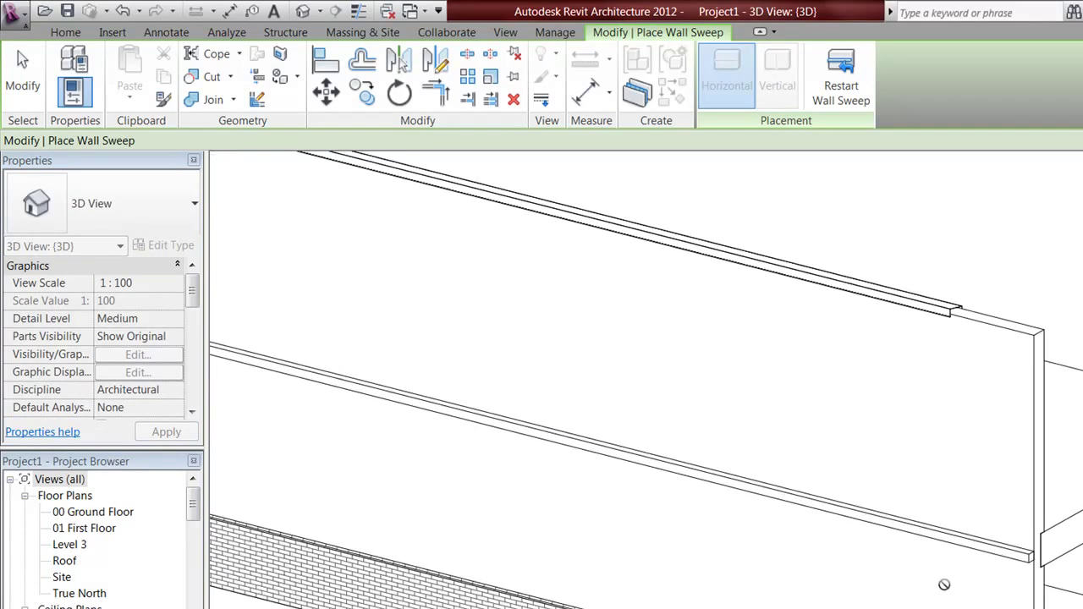
# Step: Restart the wall sweep and place a vertical Cornice sweep on the long wall's face near its free end
pyautogui.click(839, 103)
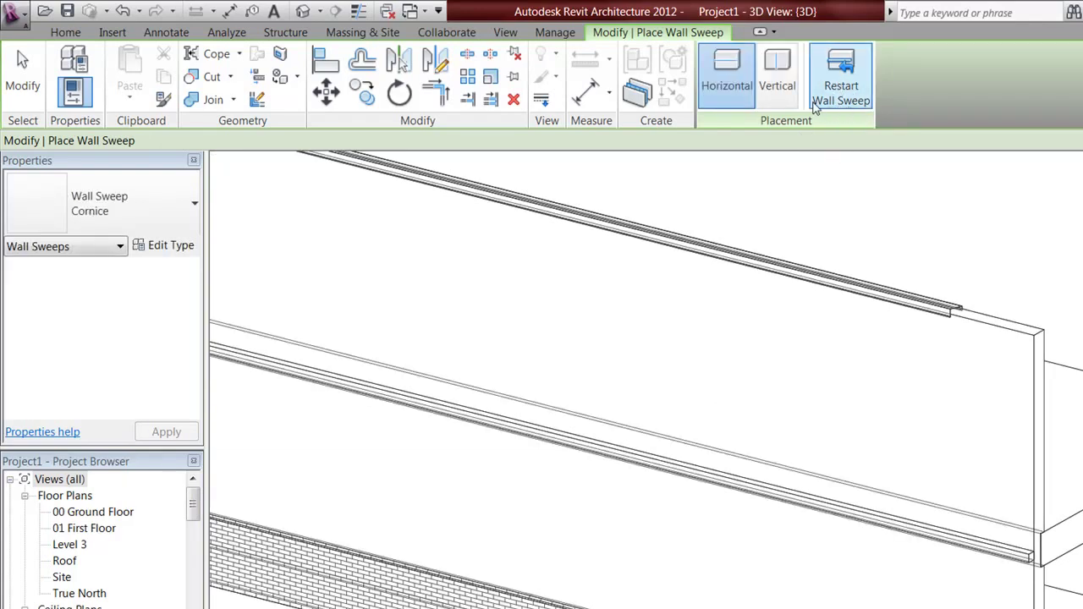
pyautogui.click(776, 81)
pyautogui.click(980, 559)
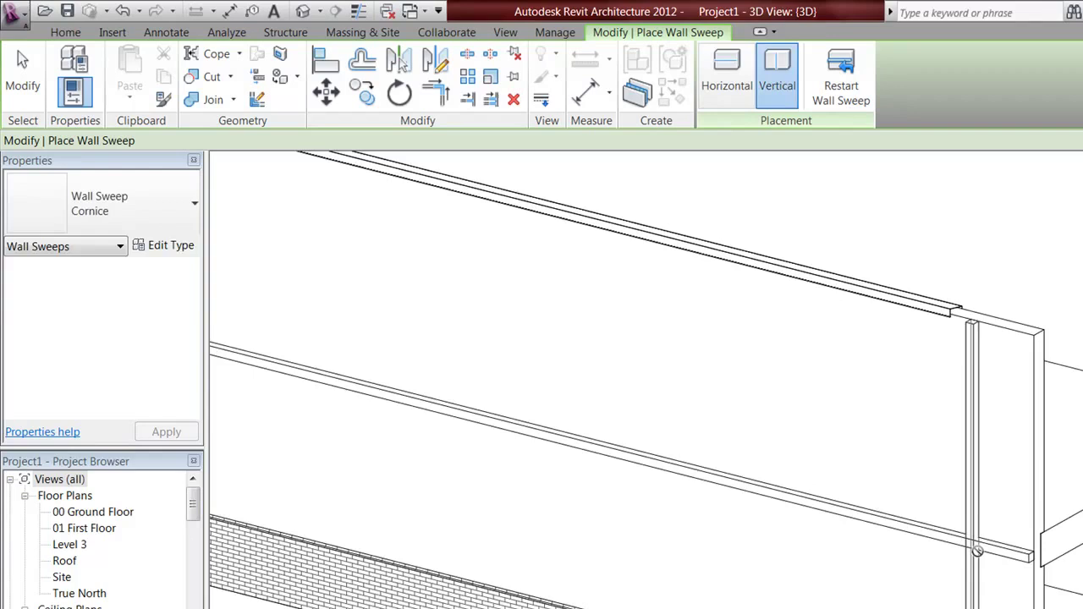
# Step: Examine the vertical sweep over the wall's full height, where it crosses the horizontal sweep and meets the brick base
pyautogui.scroll(-5, 846, 500)
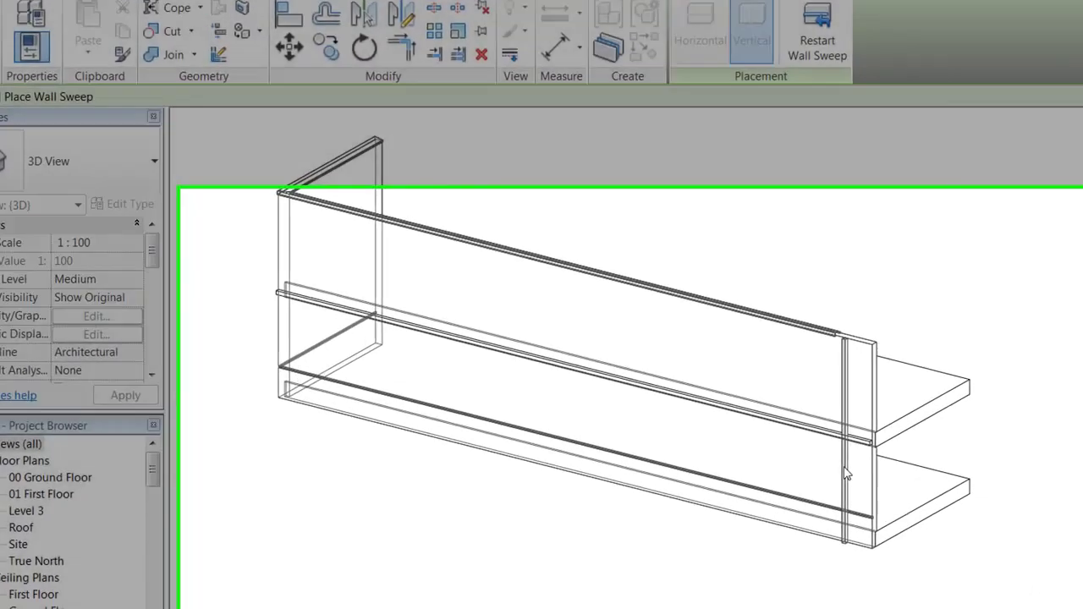
pyautogui.scroll(5, 867, 507)
pyautogui.moveTo(756, 372); pyautogui.dragTo(732, 243, button='middle')
pyautogui.click(732, 341)
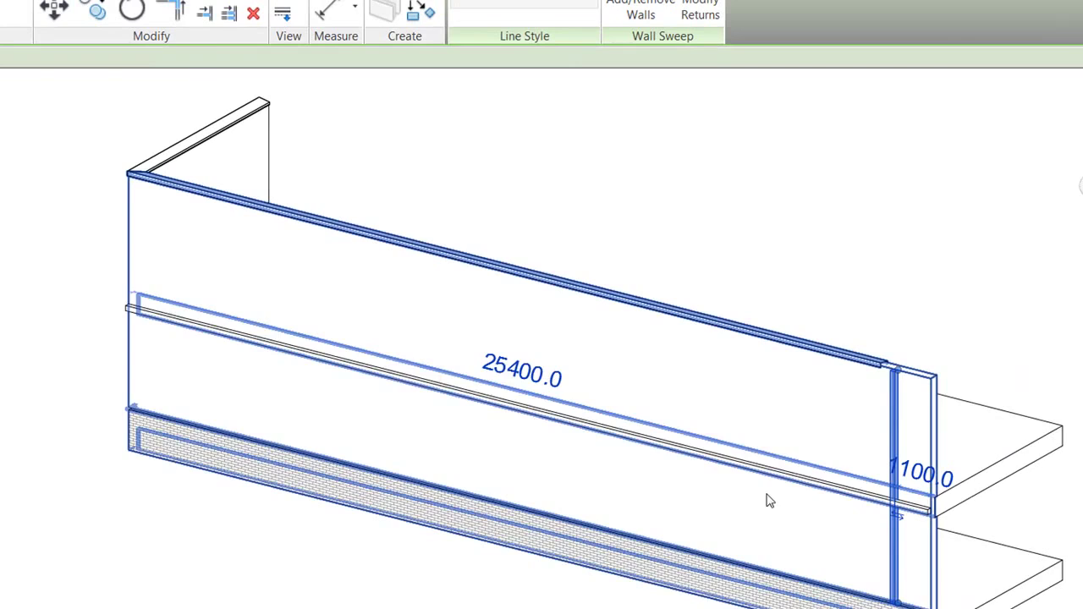
pyautogui.click(961, 273)
pyautogui.scroll(5, 915, 537)
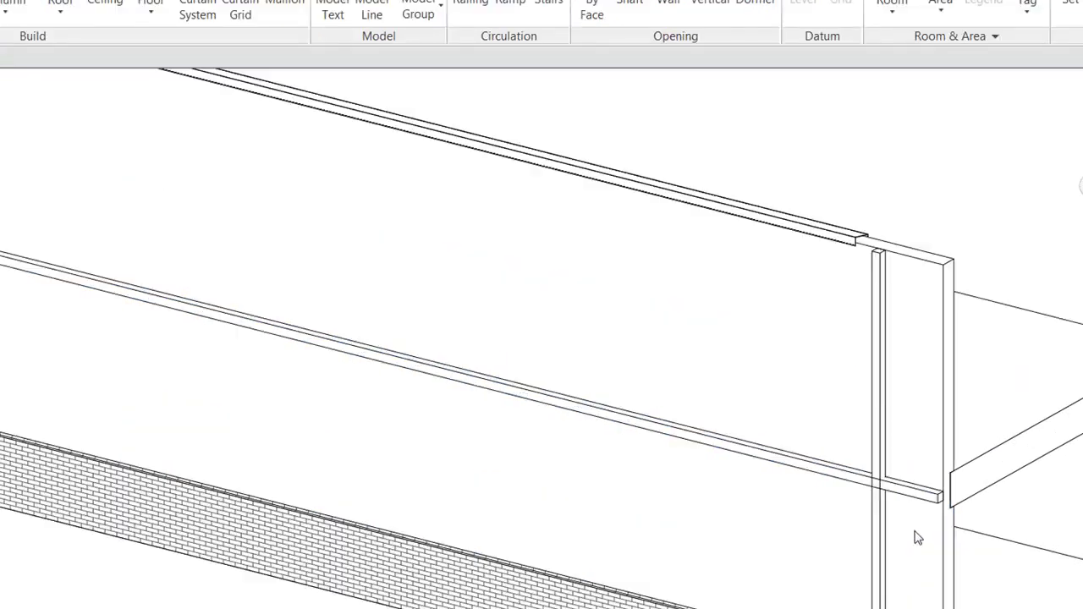
pyautogui.moveTo(904, 565); pyautogui.dragTo(841, 355, button='middle')
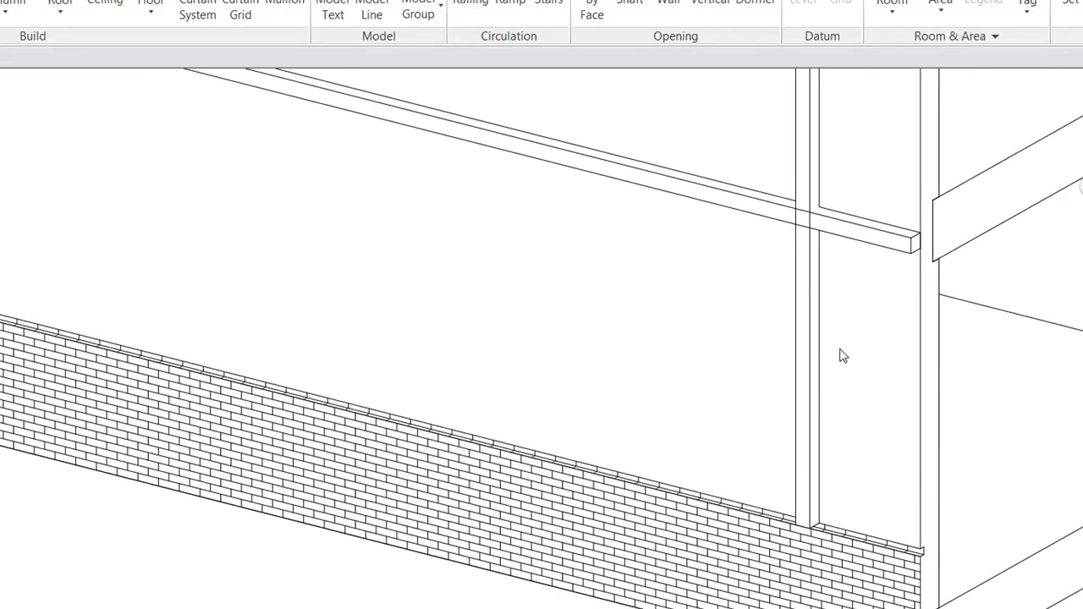
pyautogui.click(872, 247)
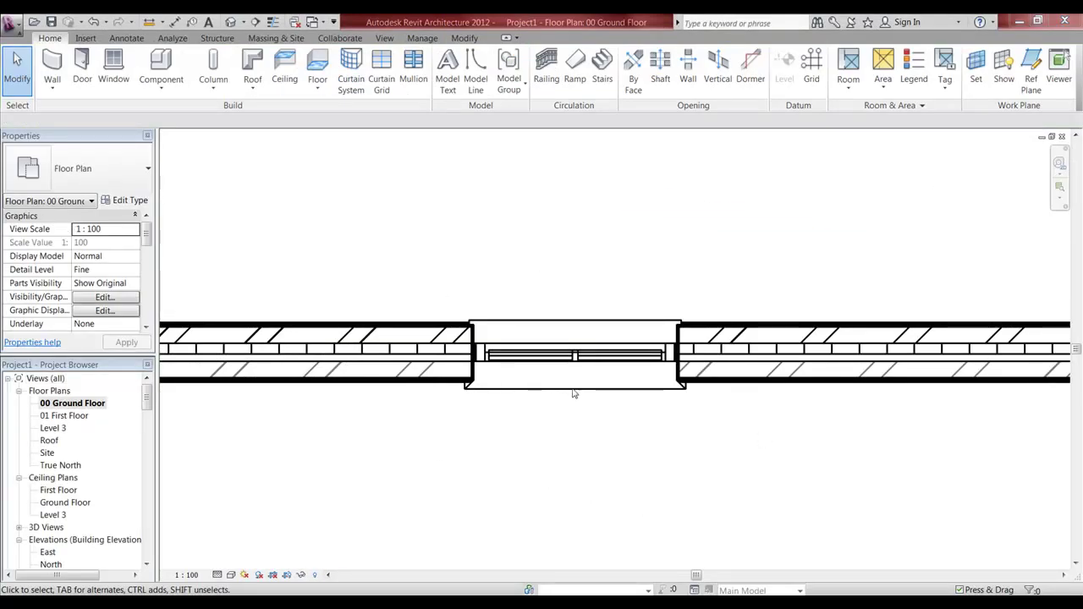
# Step: Open the assembly of the Double brick - 270 wall hosting the ground floor window and move the exterior core boundary inside the outer Masonry - Brick layer
pyautogui.scroll(-2, 570, 358)
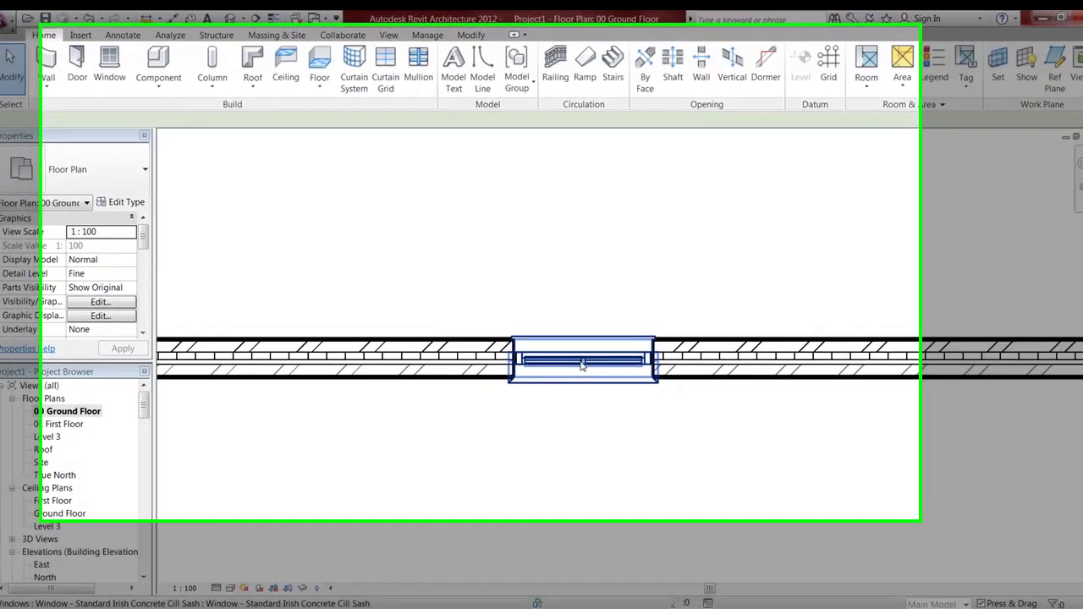
pyautogui.click(582, 361)
pyautogui.click(572, 417)
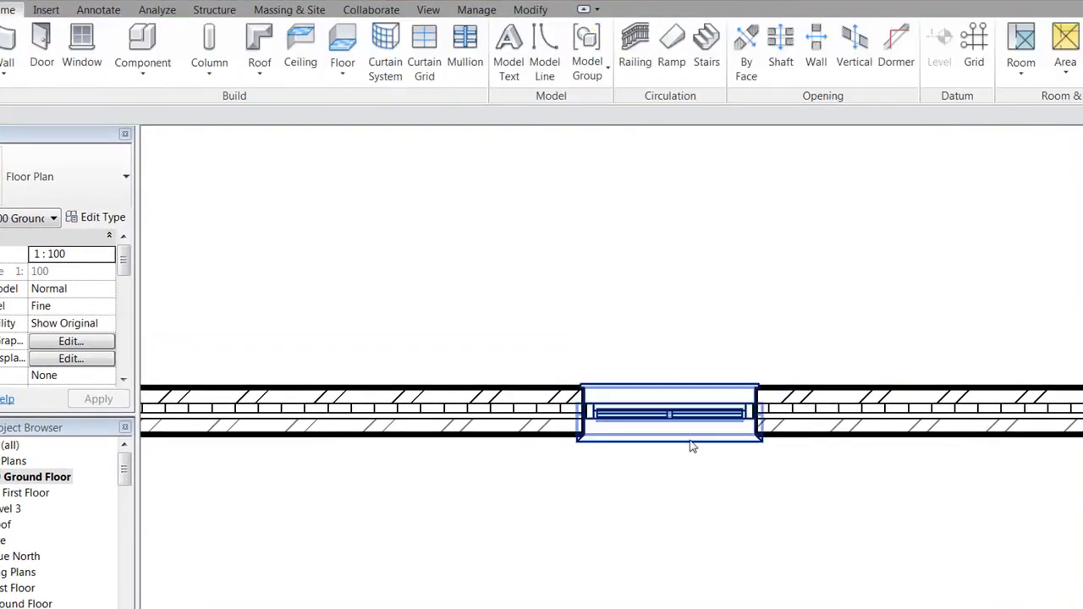
pyautogui.scroll(4, 608, 474)
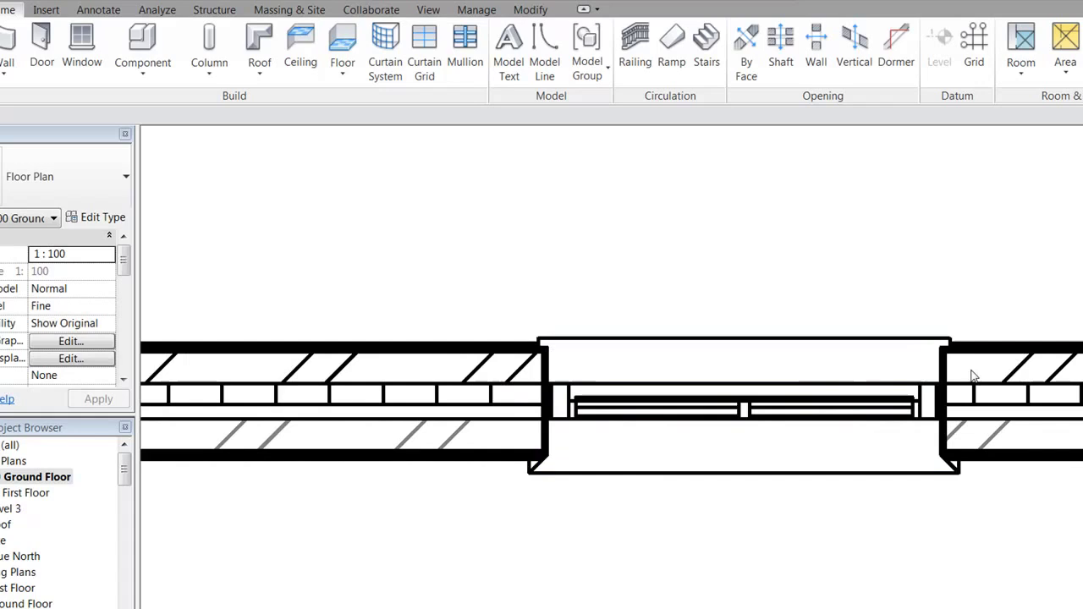
pyautogui.click(452, 458)
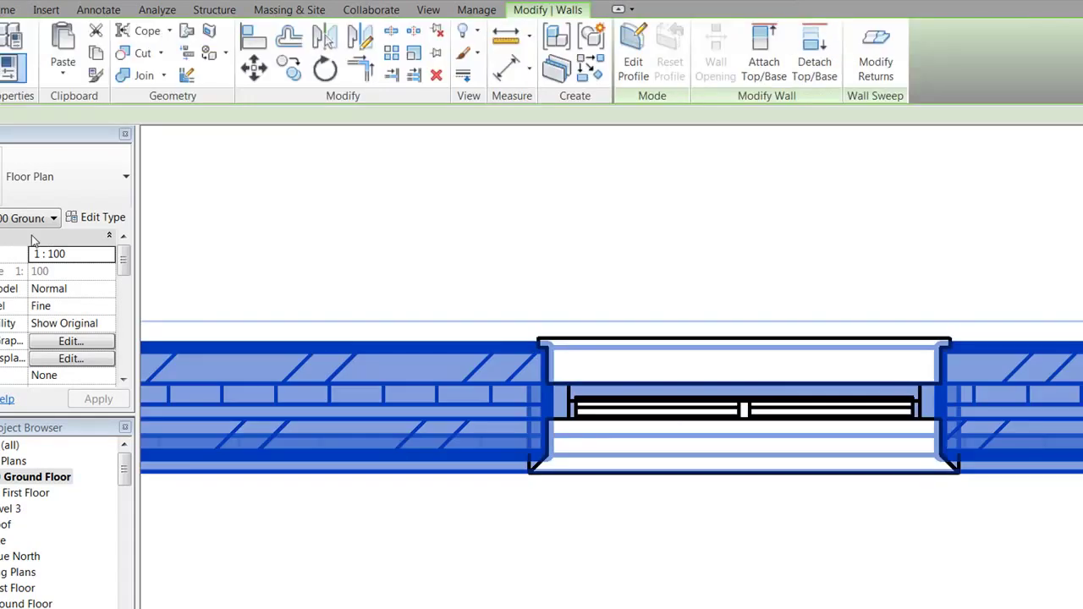
pyautogui.click(97, 217)
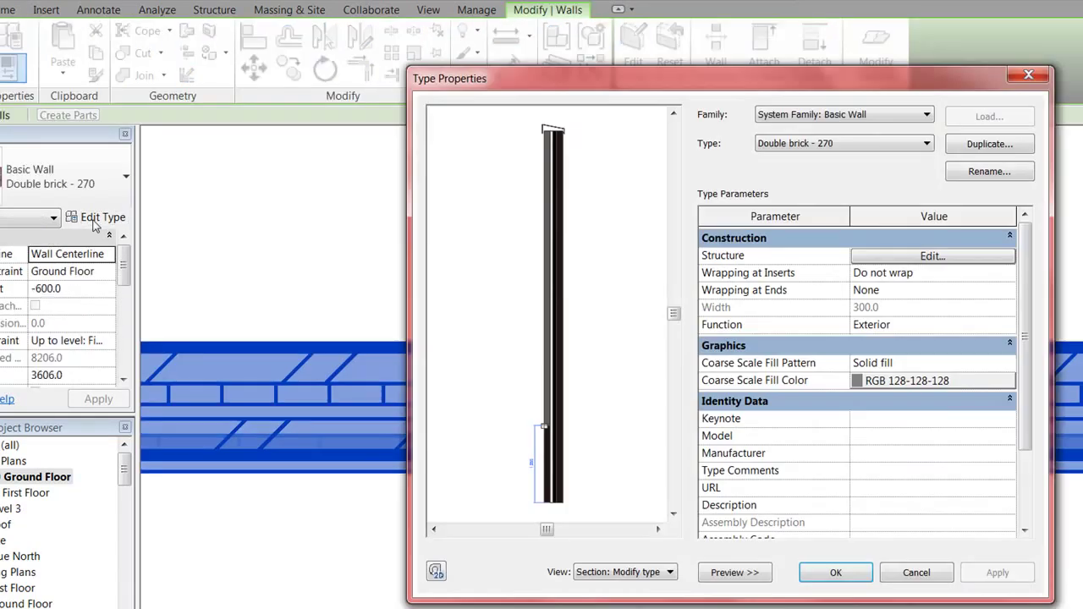
pyautogui.click(872, 256)
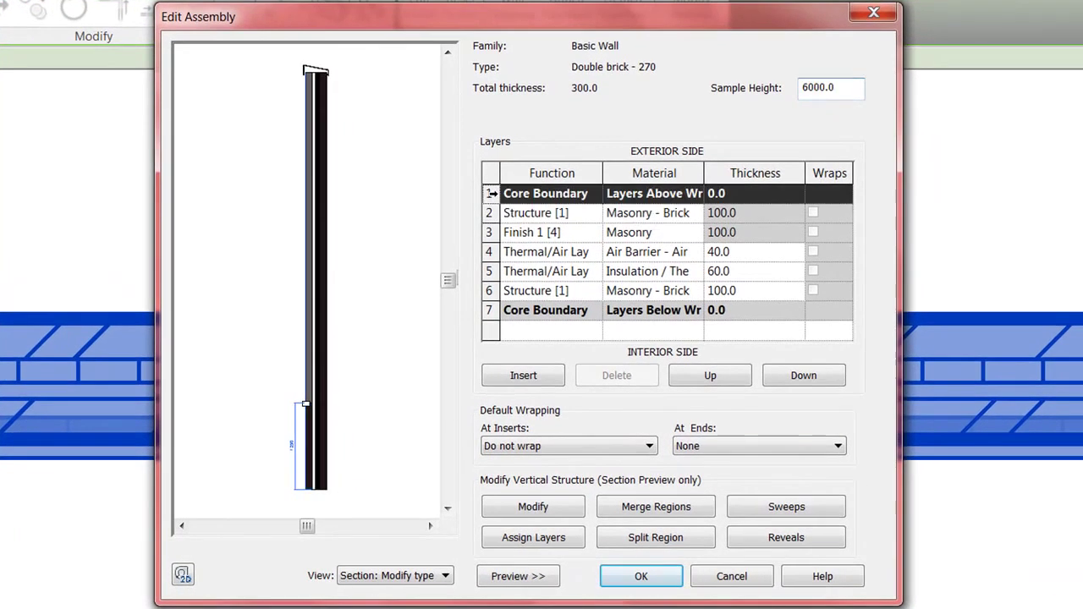
pyautogui.click(804, 376)
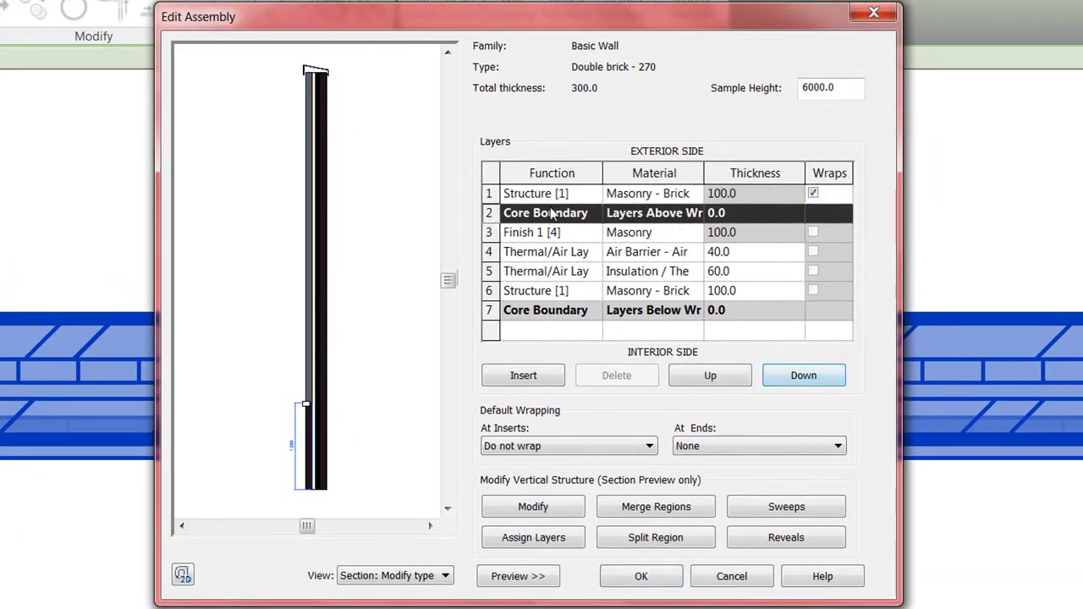
pyautogui.click(496, 291)
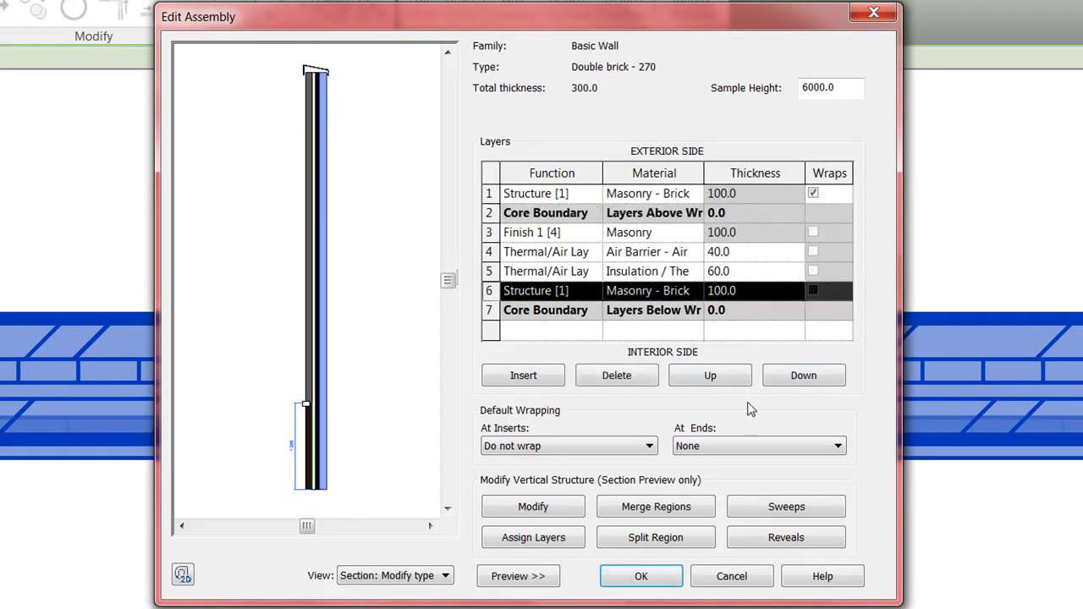
pyautogui.click(728, 382)
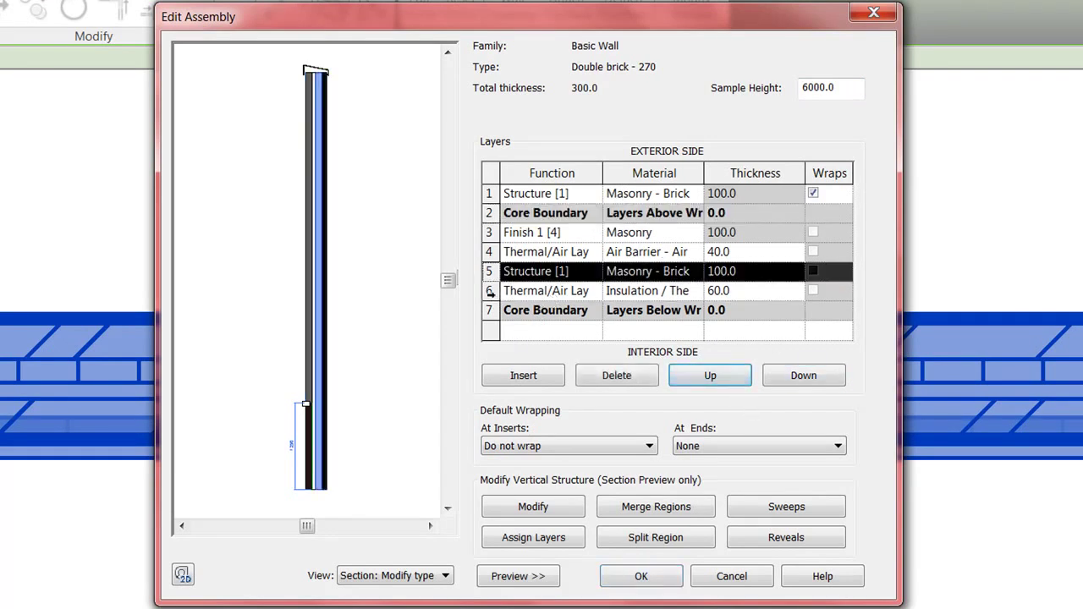
pyautogui.click(800, 375)
# Step: Move the interior core boundary above the inner Masonry - Brick layer and the exterior one below Finish 1 [4], and accept the wall type changes
pyautogui.click(491, 309)
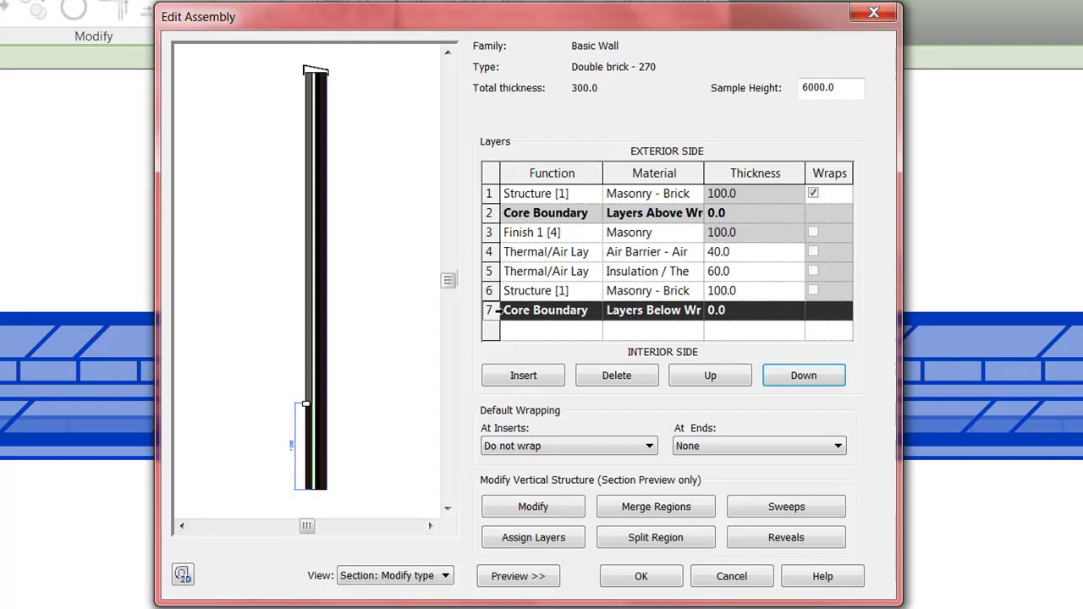
pyautogui.click(710, 375)
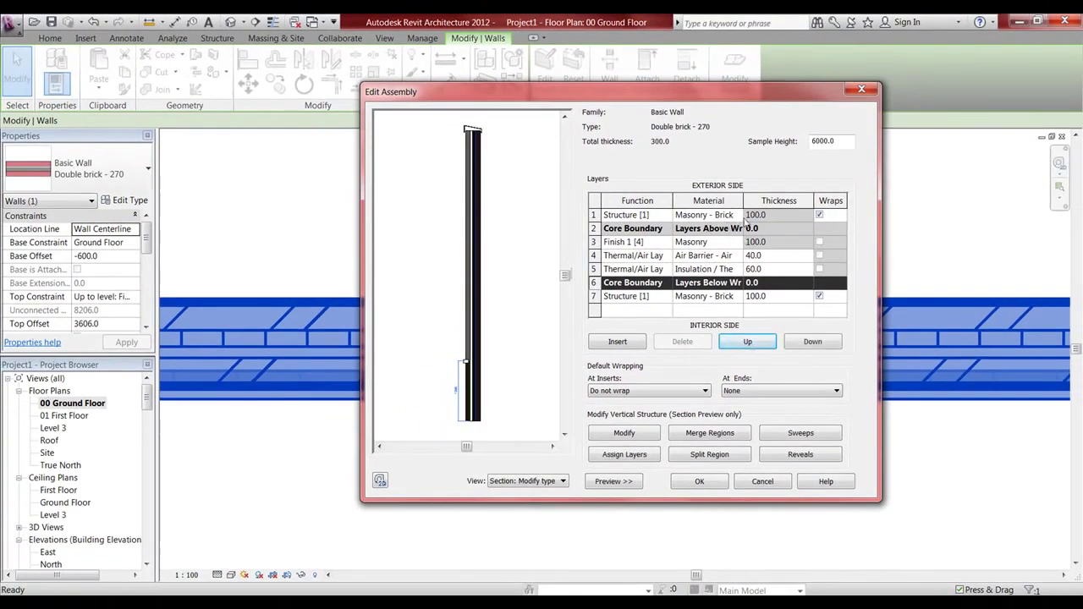
pyautogui.click(600, 229)
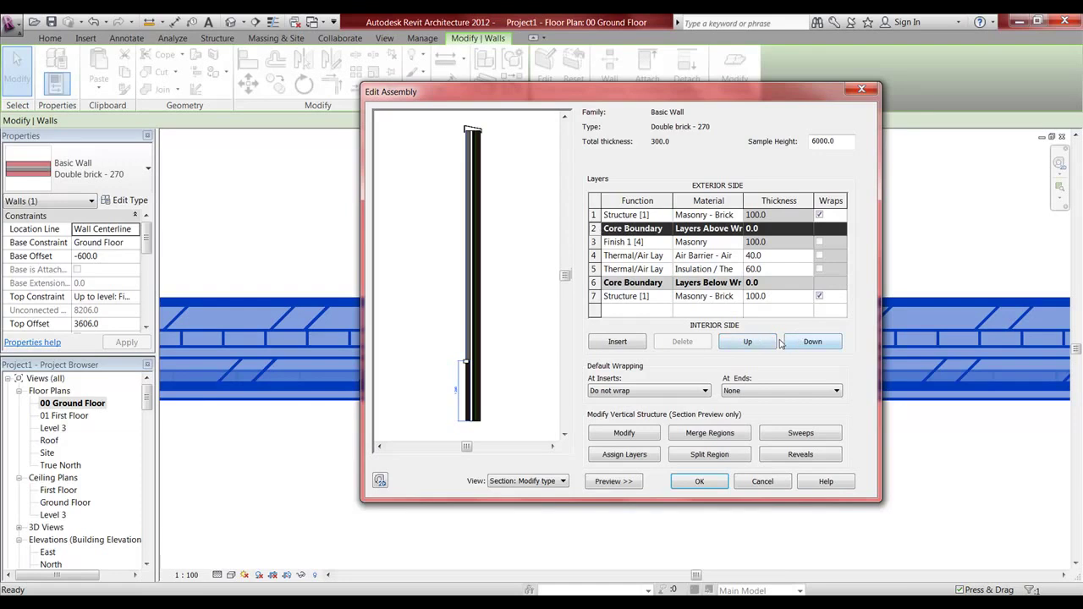
pyautogui.click(798, 343)
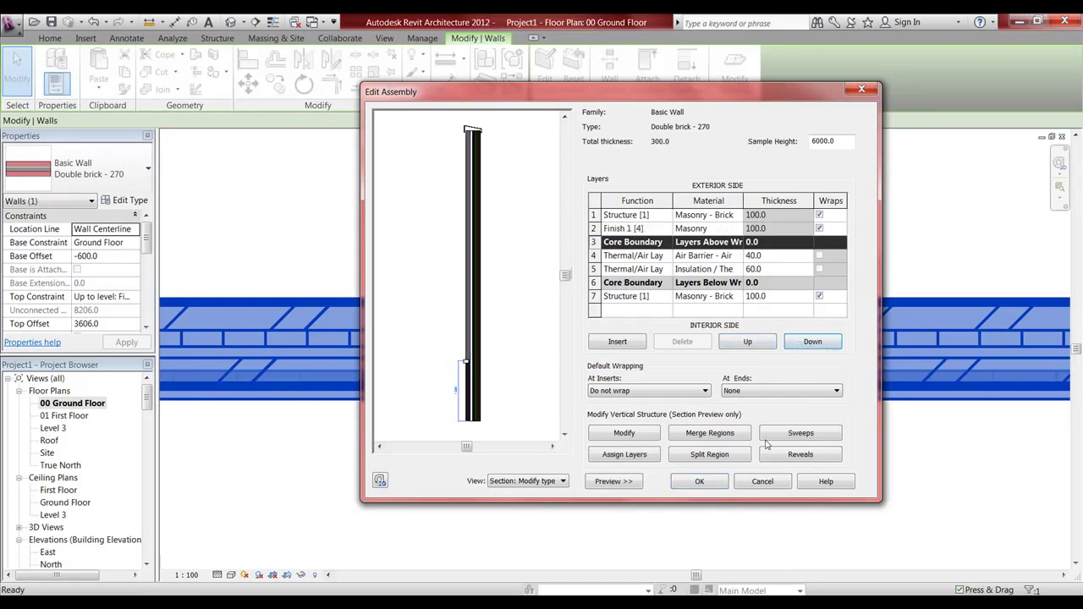
pyautogui.click(699, 481)
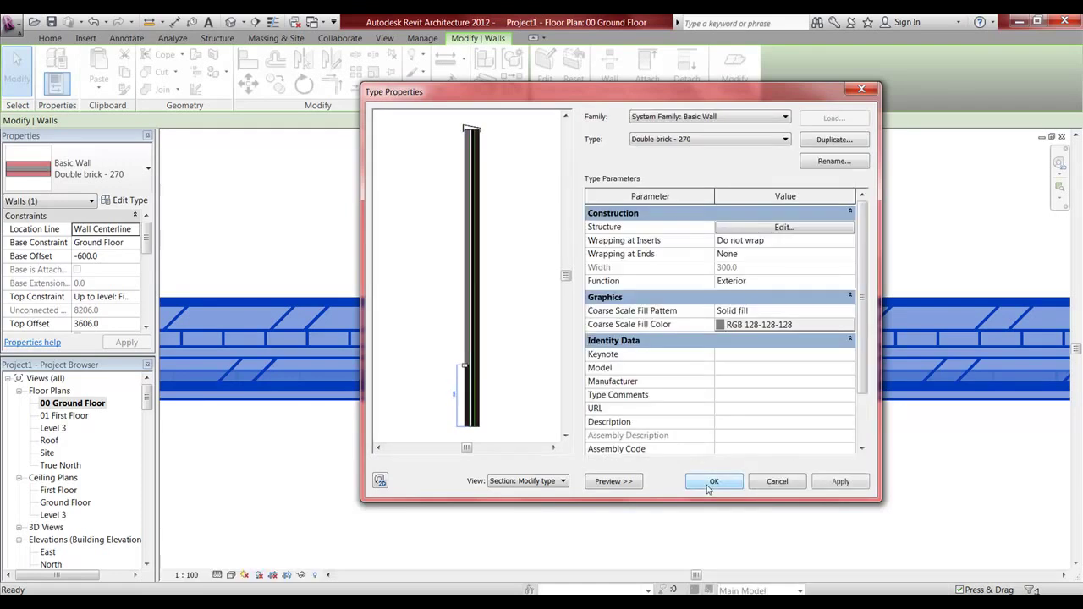
pyautogui.click(709, 482)
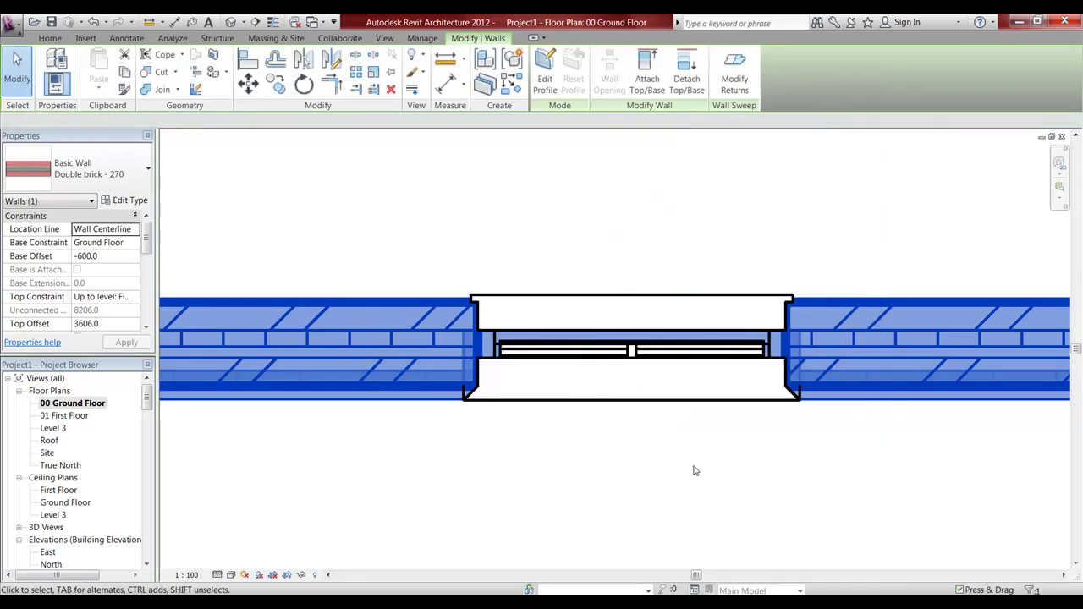
pyautogui.click(694, 471)
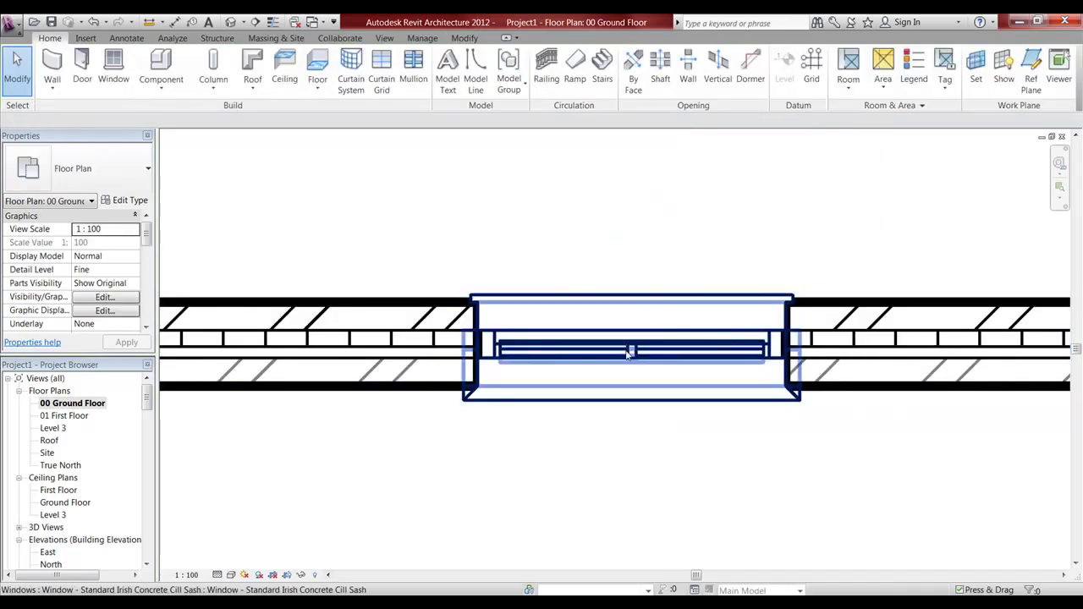
# Step: Open the type properties of the Standard Irish Concrete Cill Sash window in the ground floor wall
pyautogui.click(448, 282)
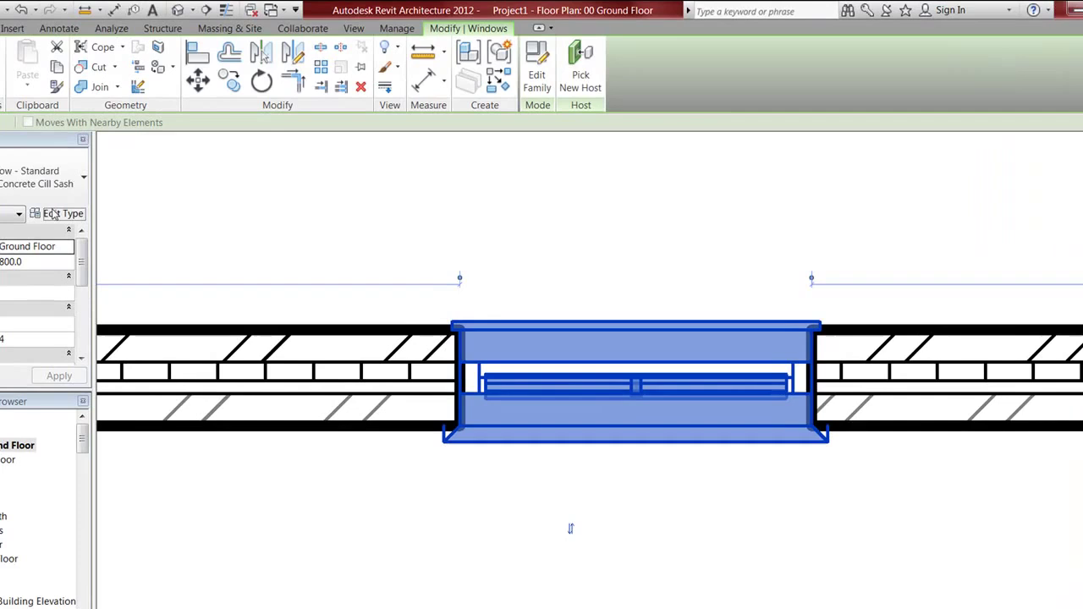
pyautogui.click(122, 200)
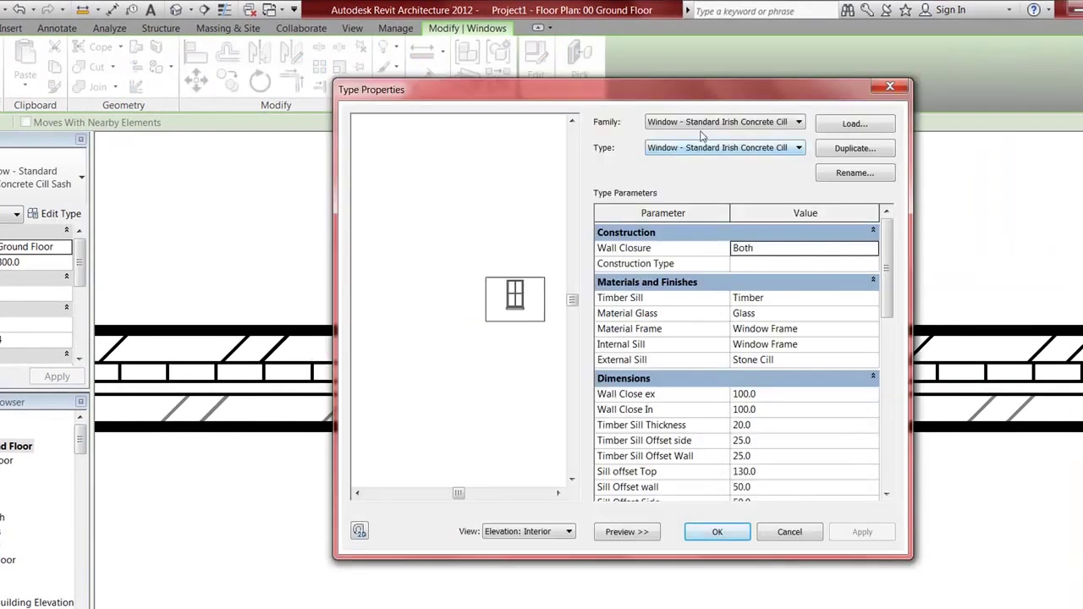
pyautogui.moveTo(734, 102); pyautogui.dragTo(716, 59)
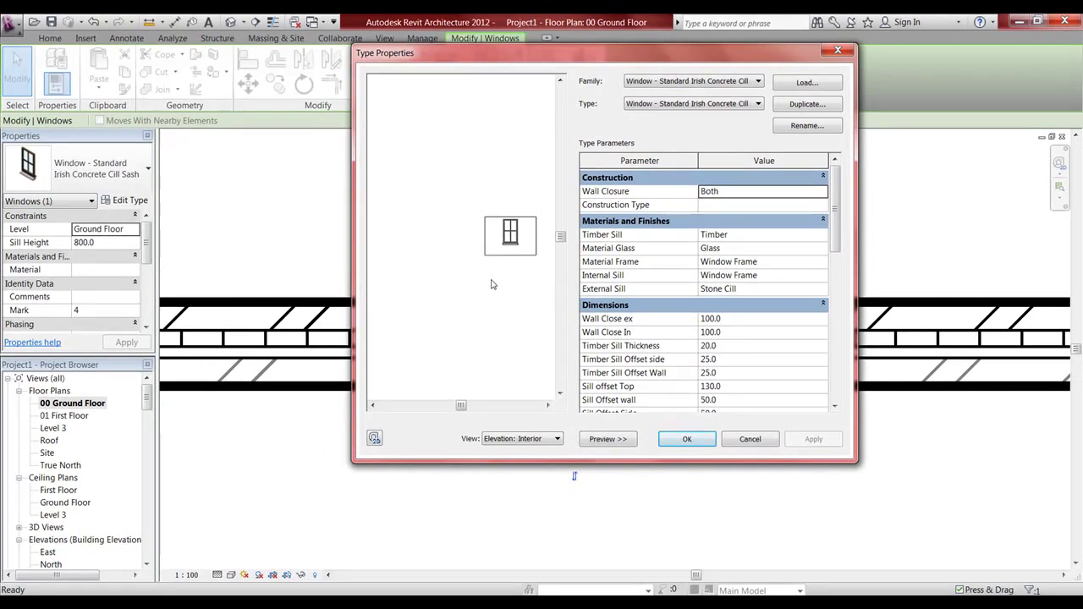
# Step: Switch the window type's preview to Floor Plan: Ref. Level and examine the wall closure at both sides of the opening
pyautogui.scroll(5, 491, 284)
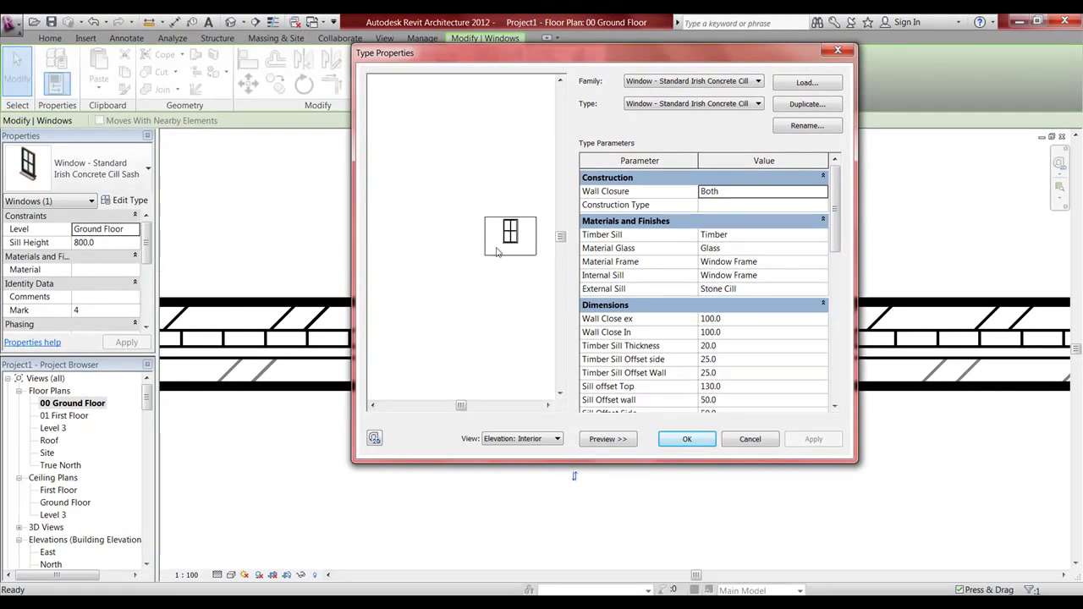
pyautogui.click(530, 438)
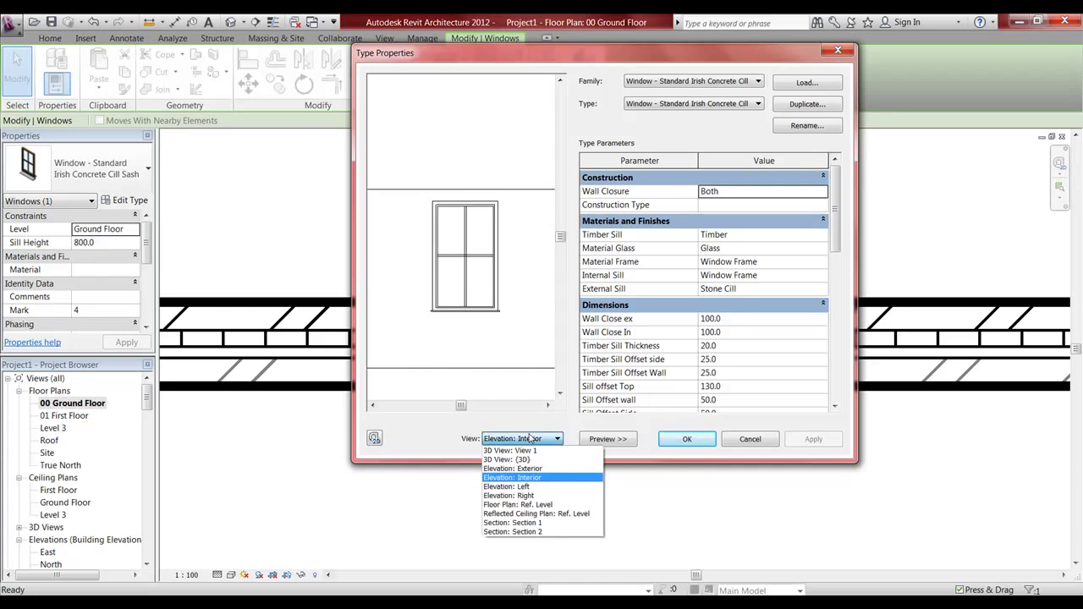
pyautogui.click(520, 505)
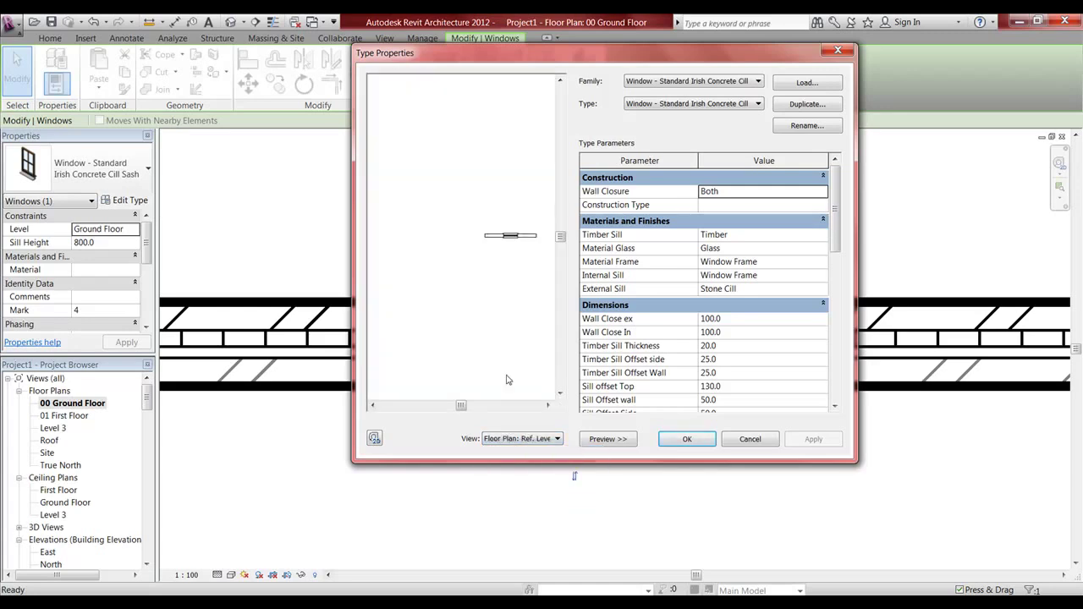
pyautogui.scroll(3, 526, 237)
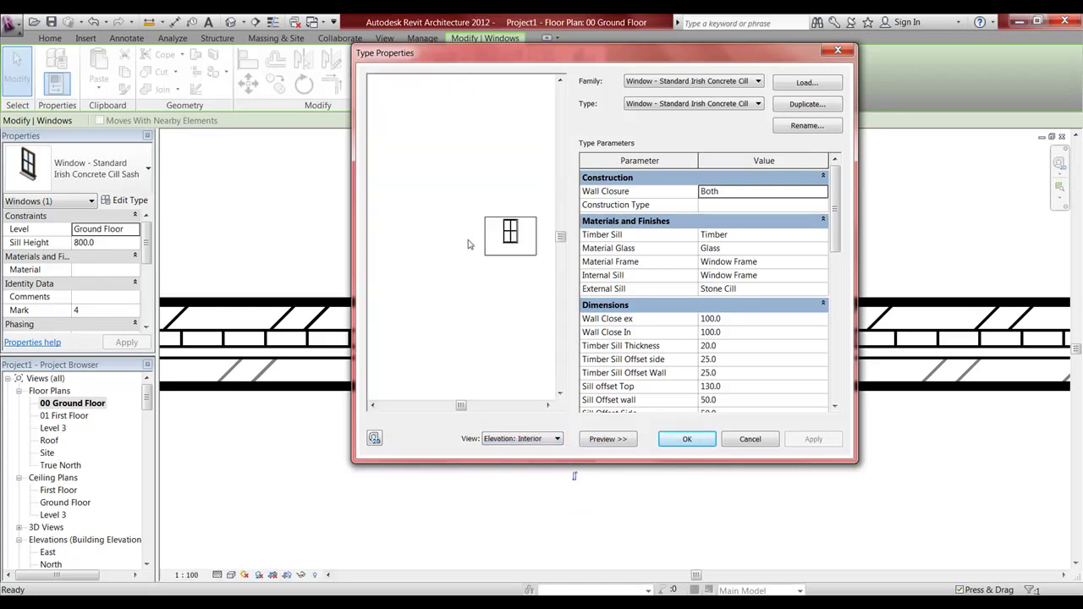
pyautogui.click(544, 442)
pyautogui.click(520, 505)
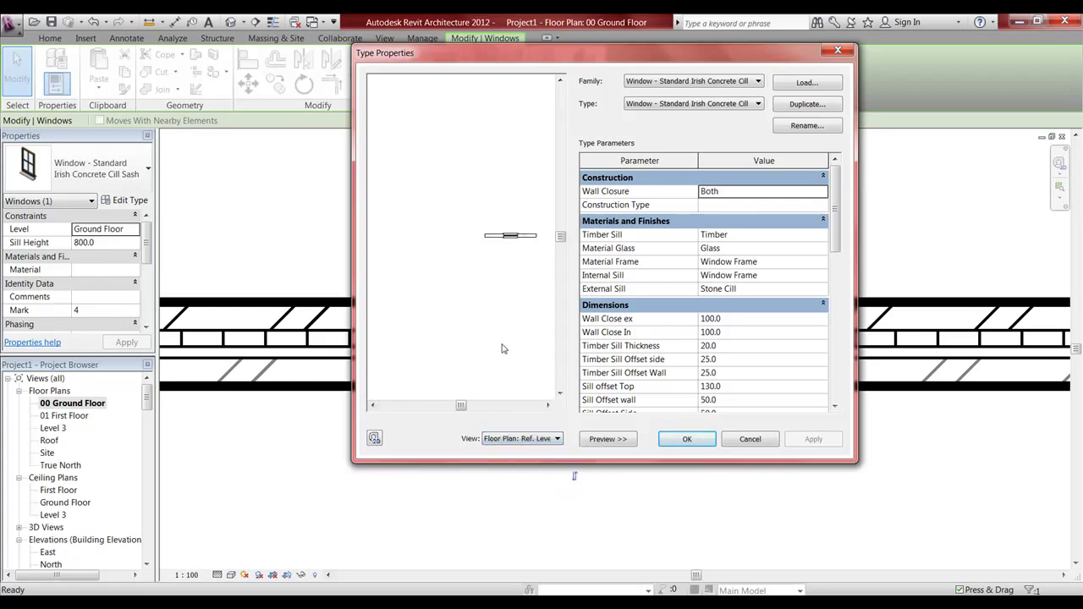
pyautogui.scroll(5, 507, 247)
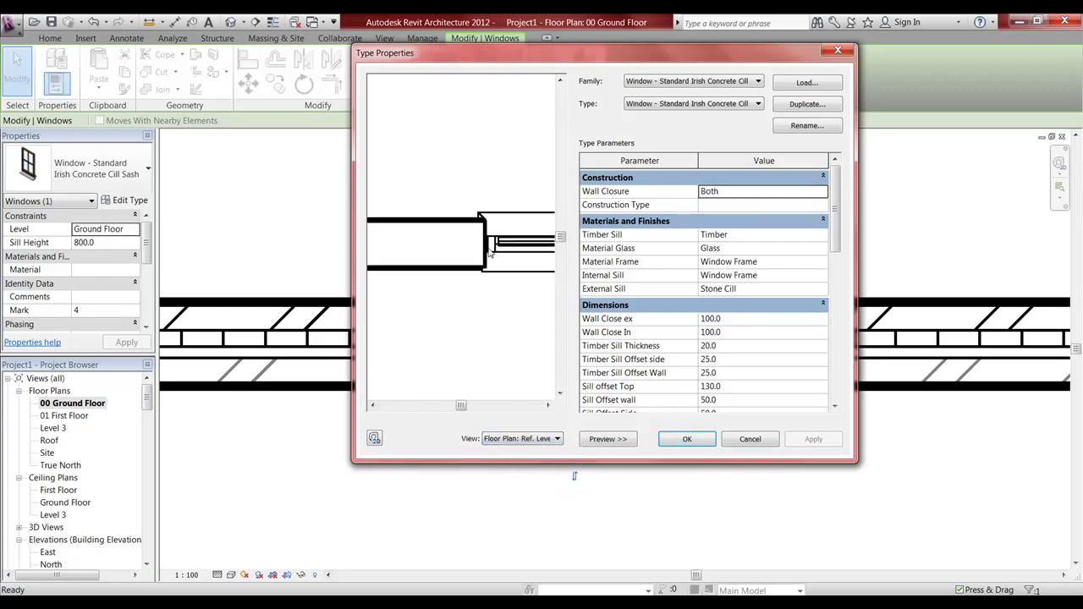
pyautogui.scroll(-2, 507, 247)
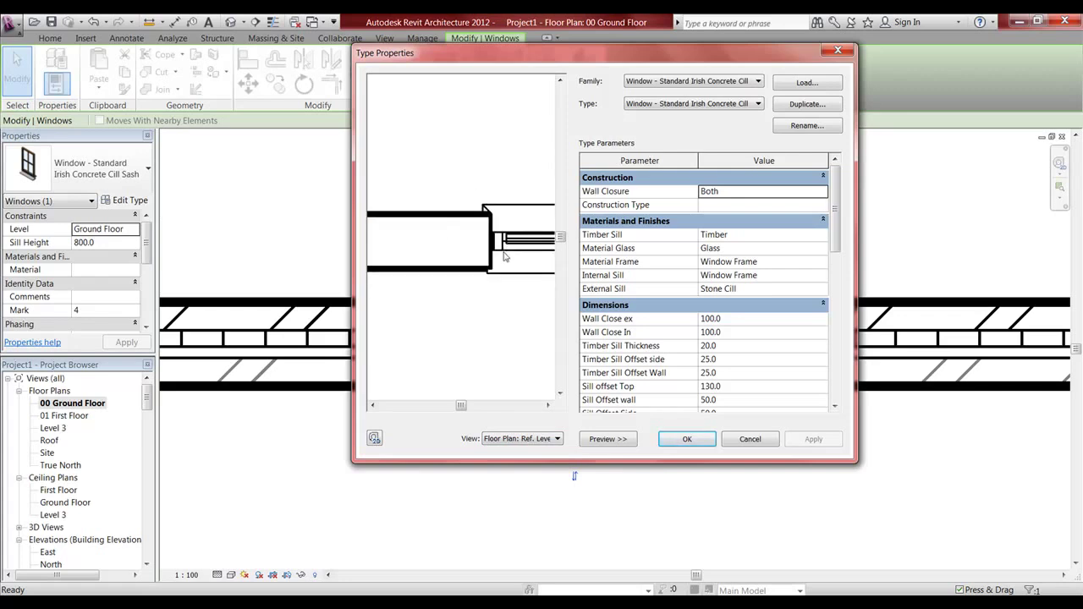
pyautogui.moveTo(527, 268); pyautogui.dragTo(467, 288, button='middle')
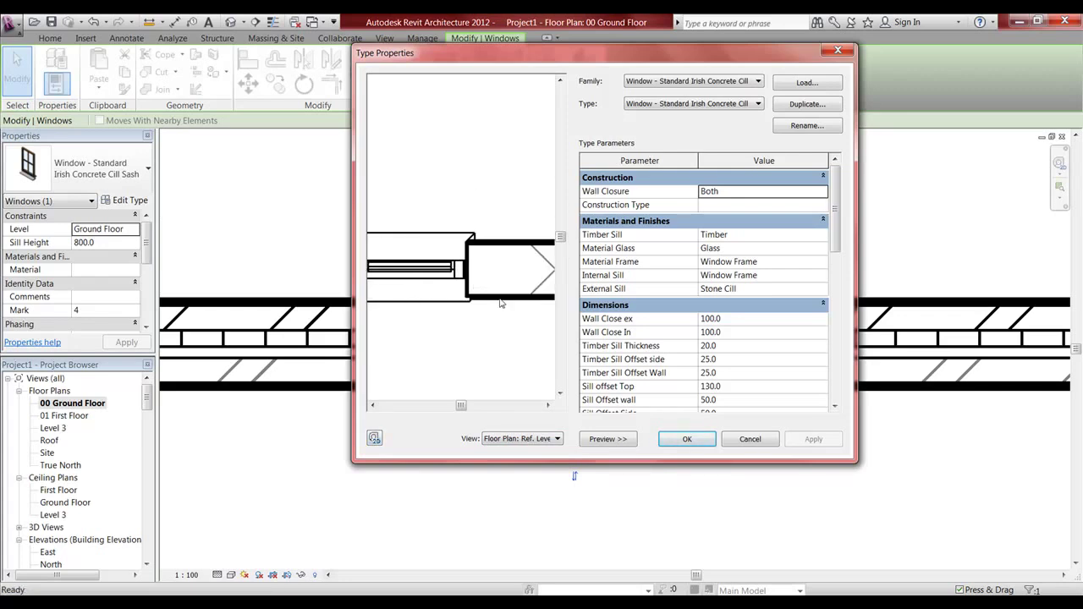
pyautogui.scroll(-3, 500, 303)
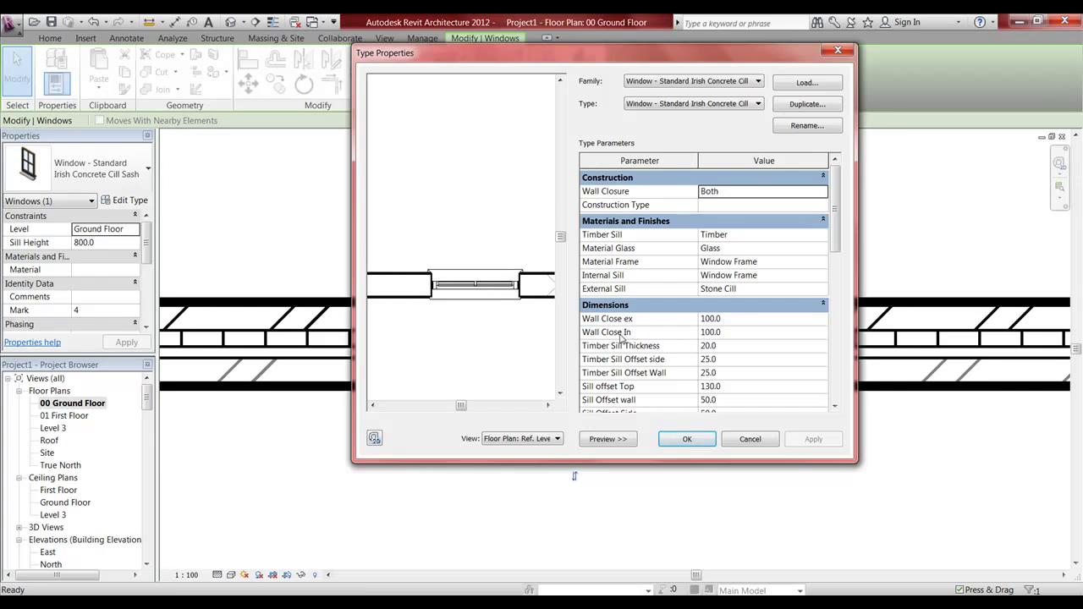
# Step: Set the window type's Wall Close In to 199, accept the change and inspect the layer closure beside the opening
pyautogui.click(718, 332)
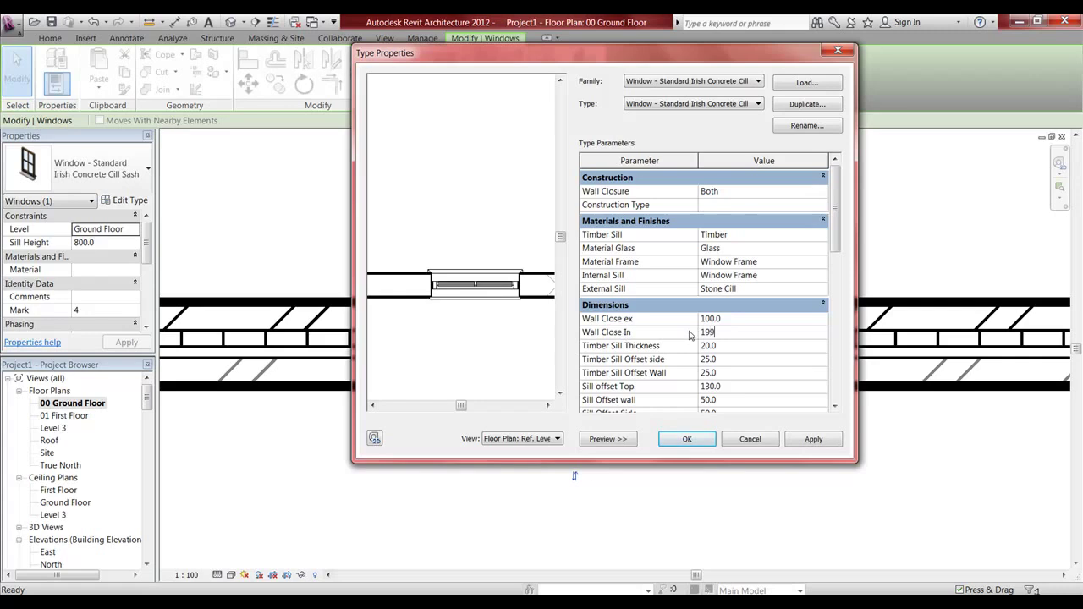
pyautogui.click(687, 438)
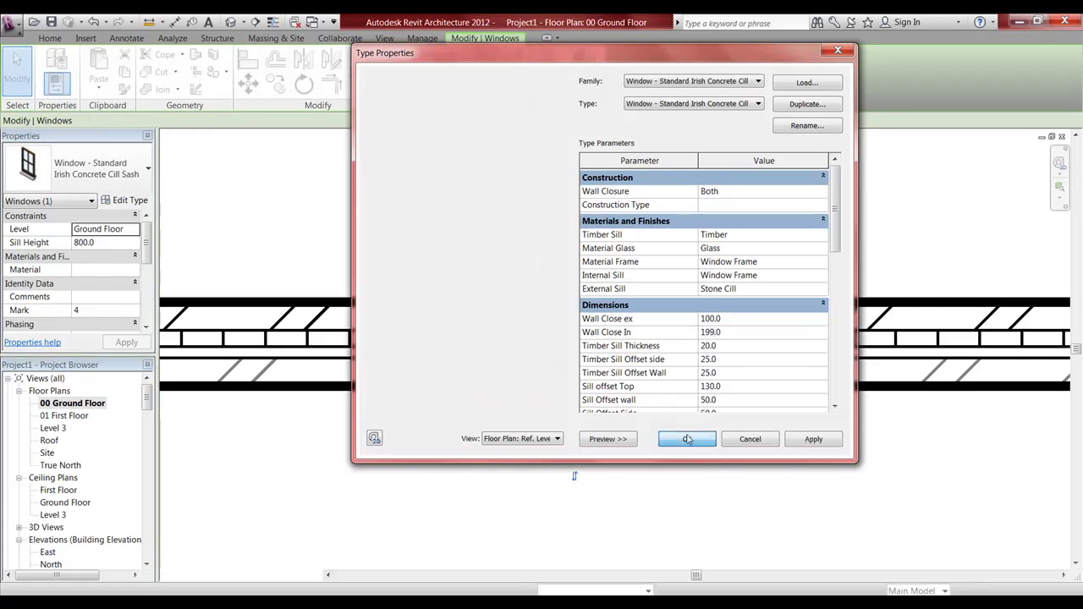
pyautogui.click(686, 451)
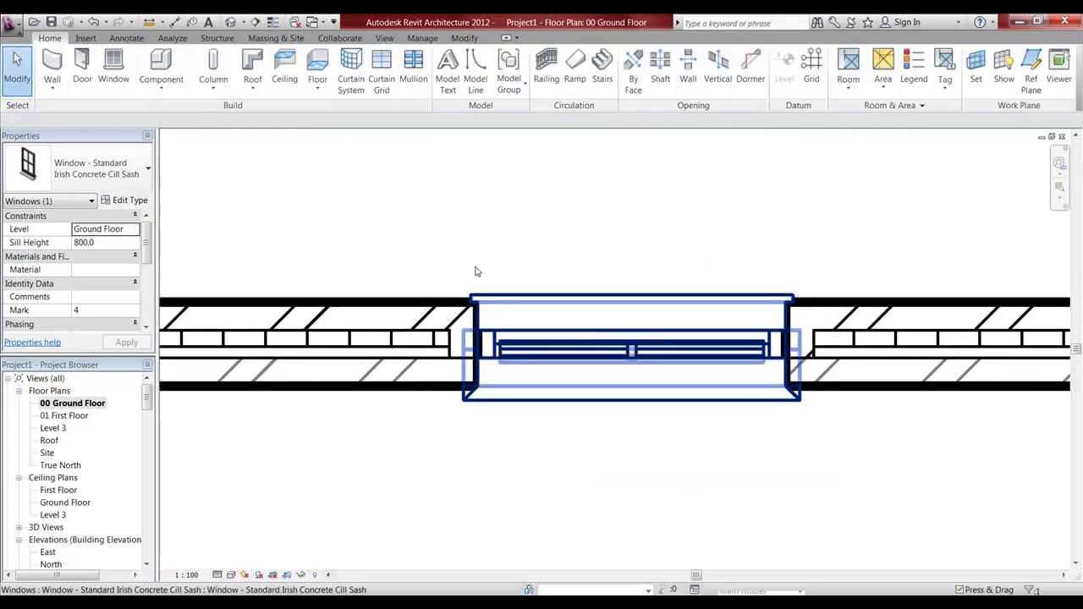
pyautogui.scroll(3, 457, 322)
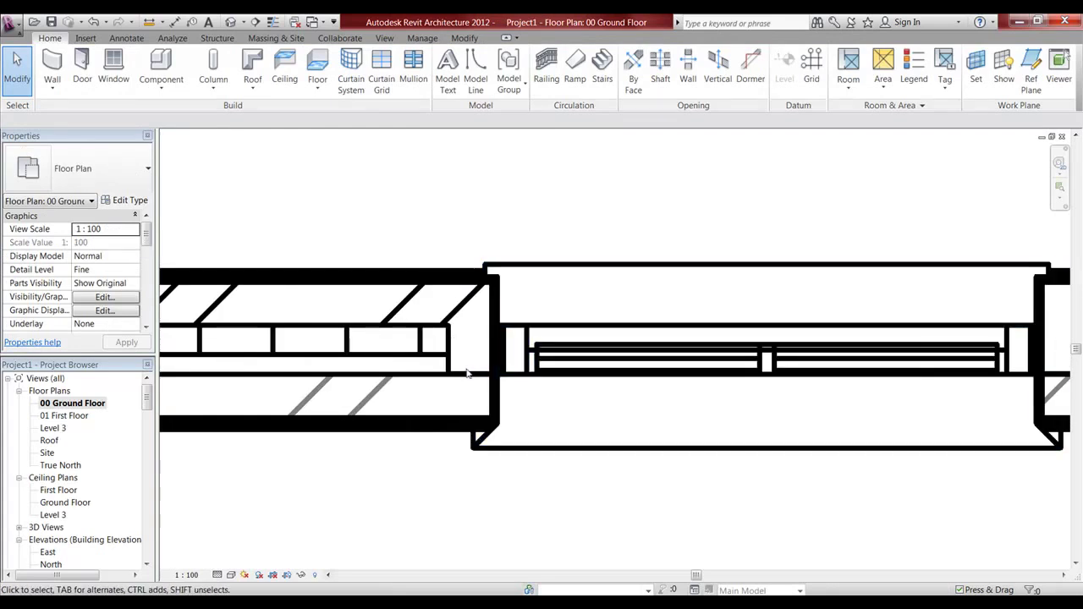
# Step: Draw two chained Stud timber - 90 walls, about 3700 mm perpendicular from the Double brick wall and about 4700 mm parallel to it
pyautogui.scroll(-3, 457, 363)
pyautogui.scroll(-5, 720, 377)
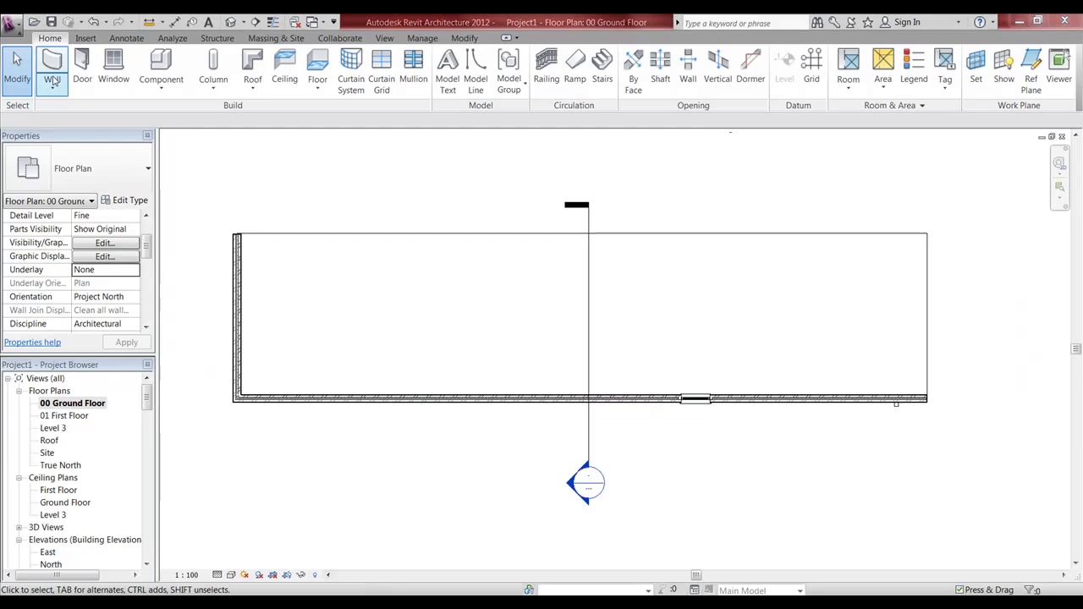
pyautogui.click(54, 62)
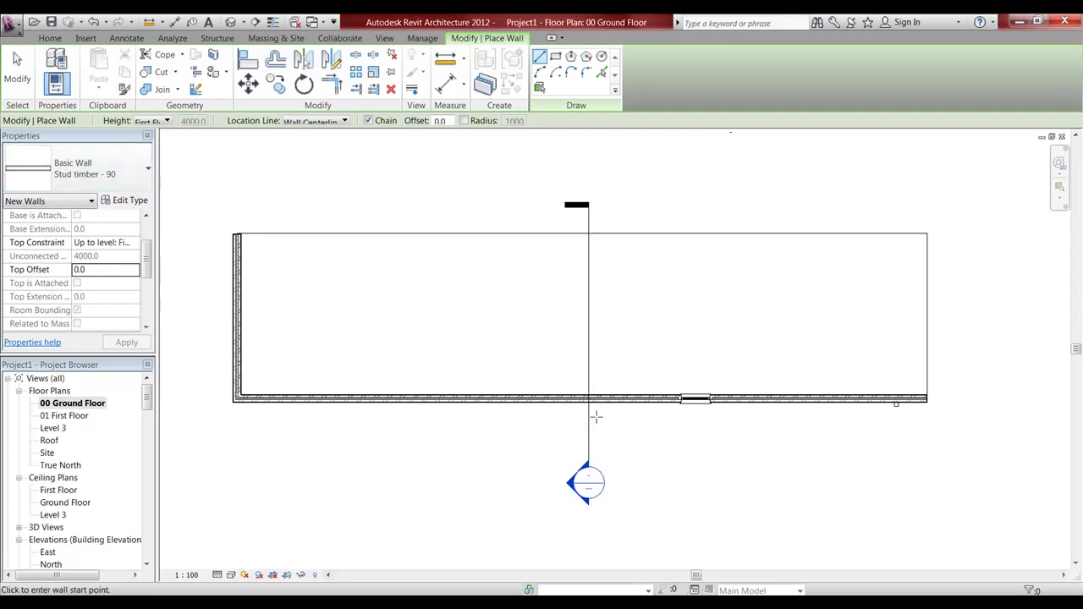
pyautogui.scroll(4, 508, 394)
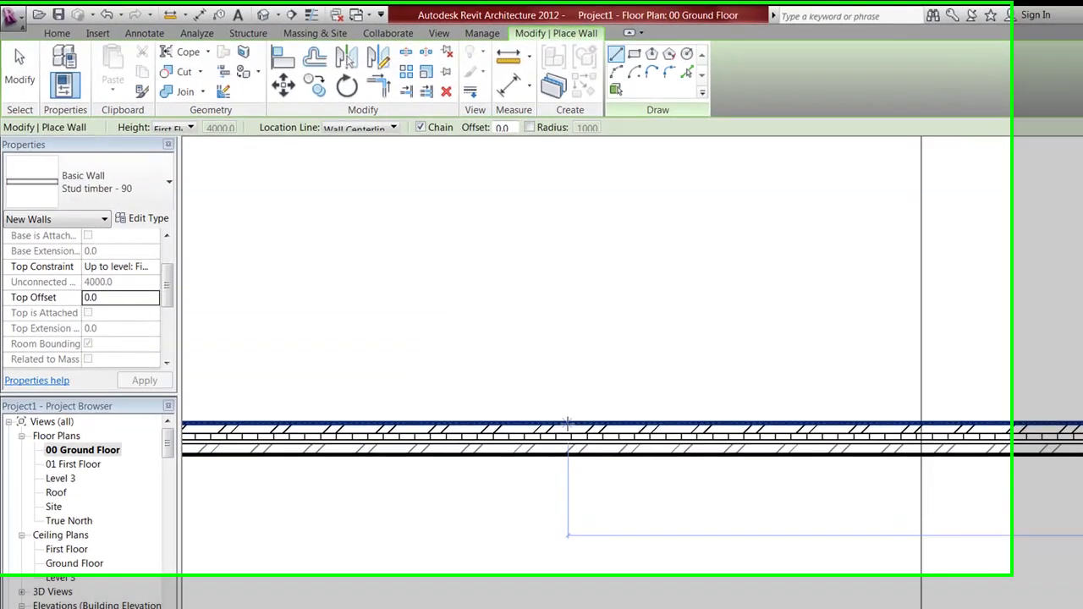
pyautogui.click(498, 391)
pyautogui.scroll(-5, 619, 311)
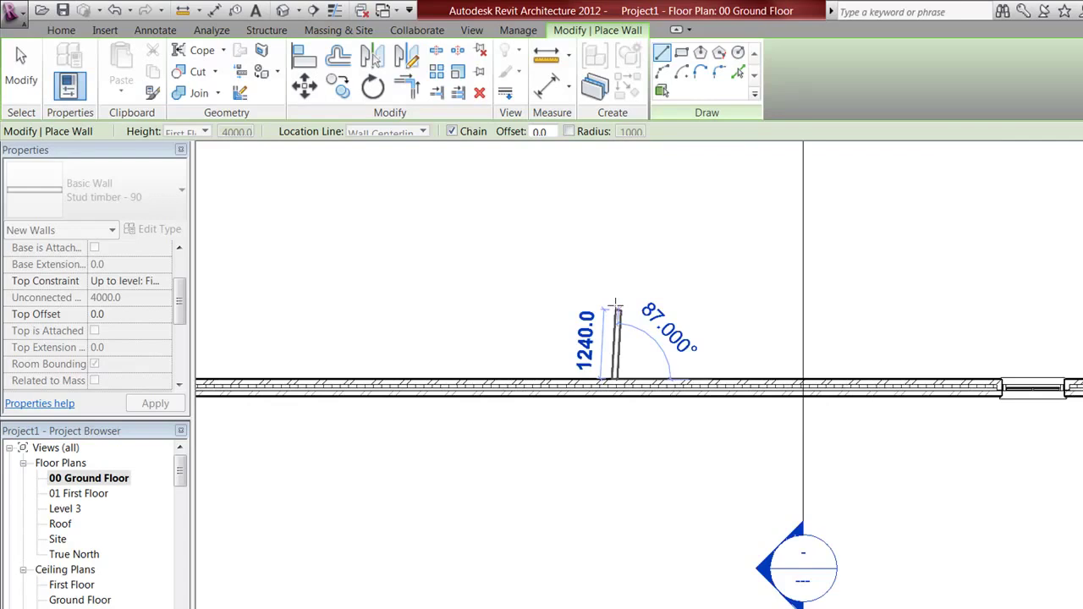
pyautogui.moveTo(616, 239); pyautogui.dragTo(615, 285, button='middle')
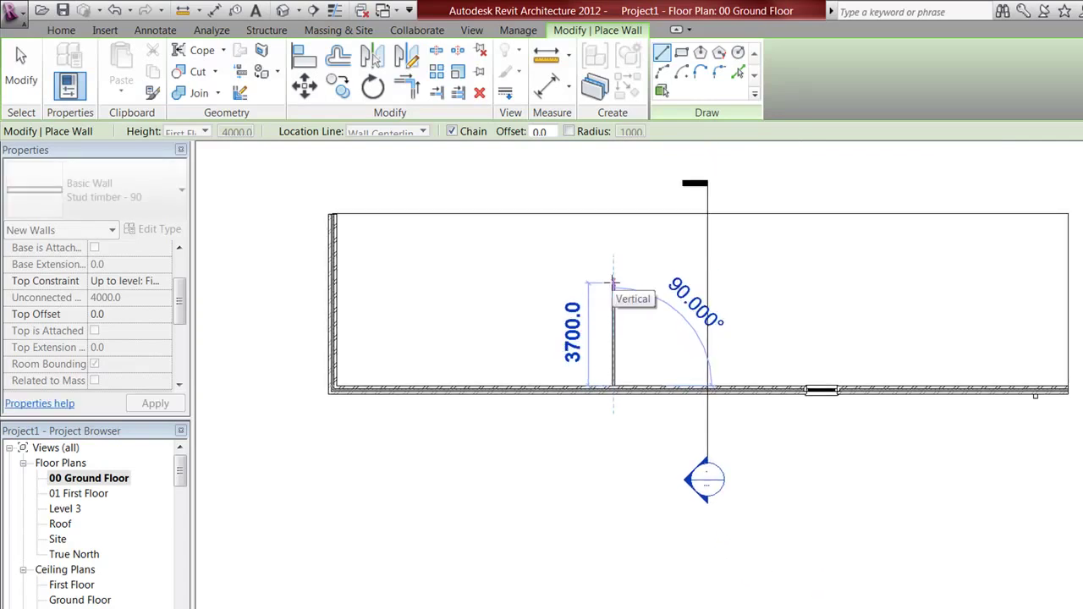
pyautogui.click(614, 282)
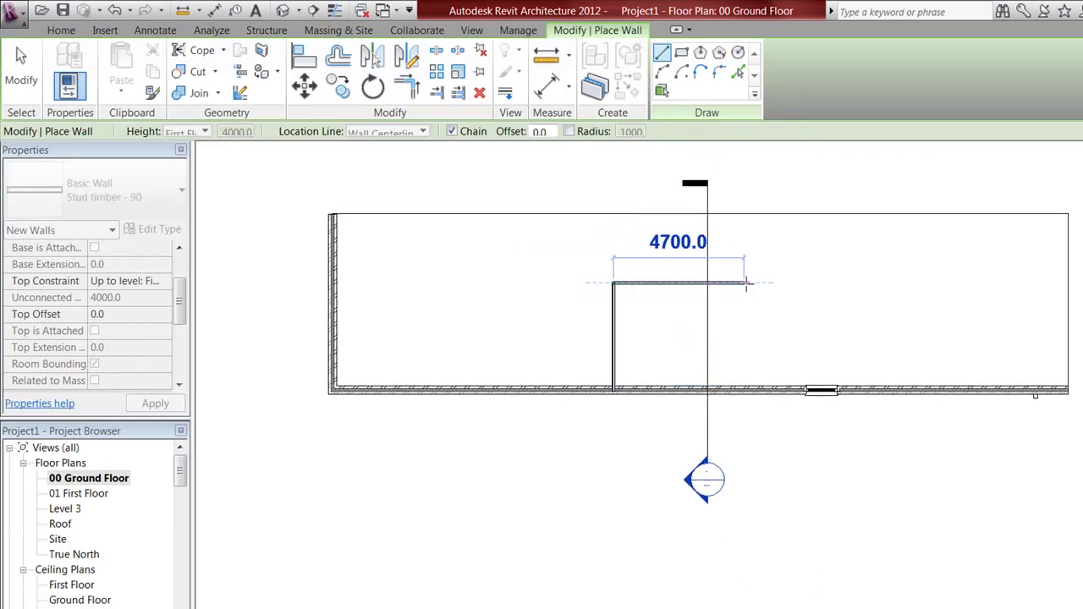
pyautogui.click(748, 284)
pyautogui.press('Escape')
pyautogui.press('Escape')
# Step: Inspect the junction of the stud wall with the Double brick wall and open the Stud timber - 90 assembly
pyautogui.scroll(2, 669, 359)
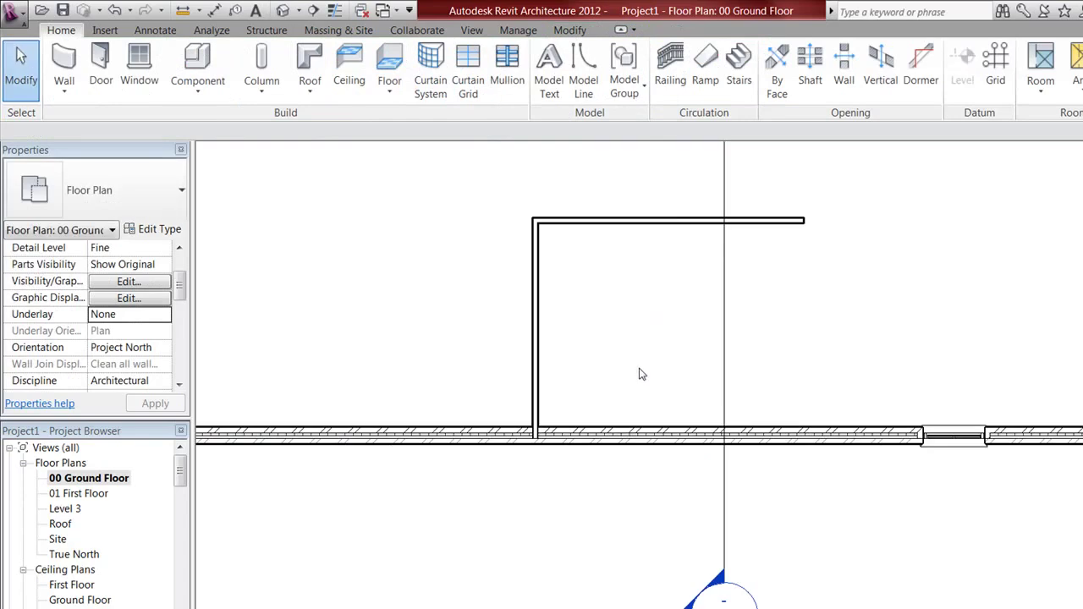
pyautogui.scroll(8, 642, 374)
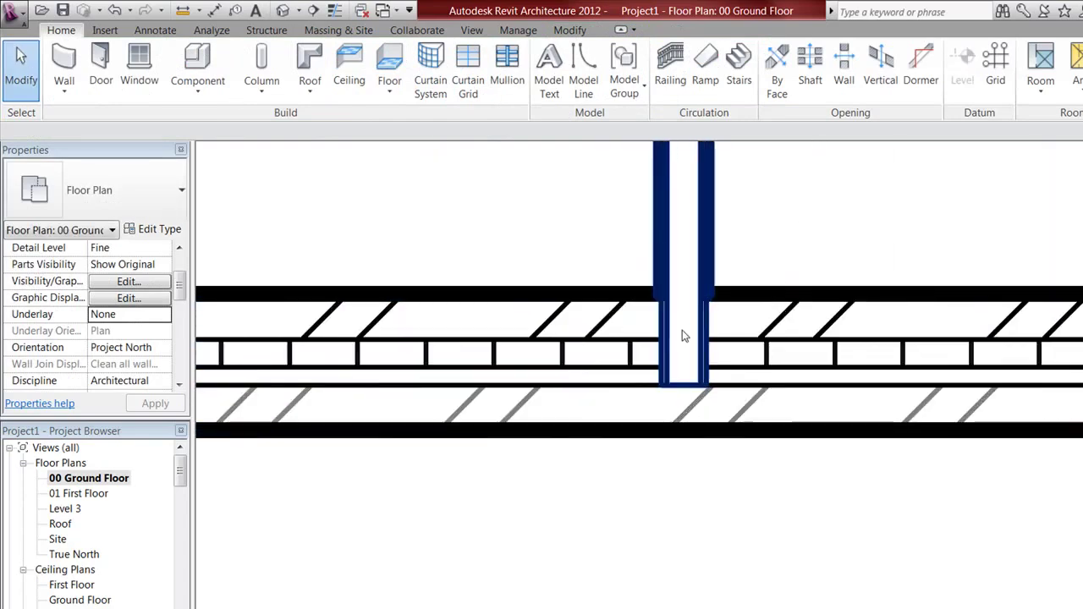
pyautogui.scroll(-2, 664, 269)
pyautogui.moveTo(698, 311); pyautogui.dragTo(692, 473, button='middle')
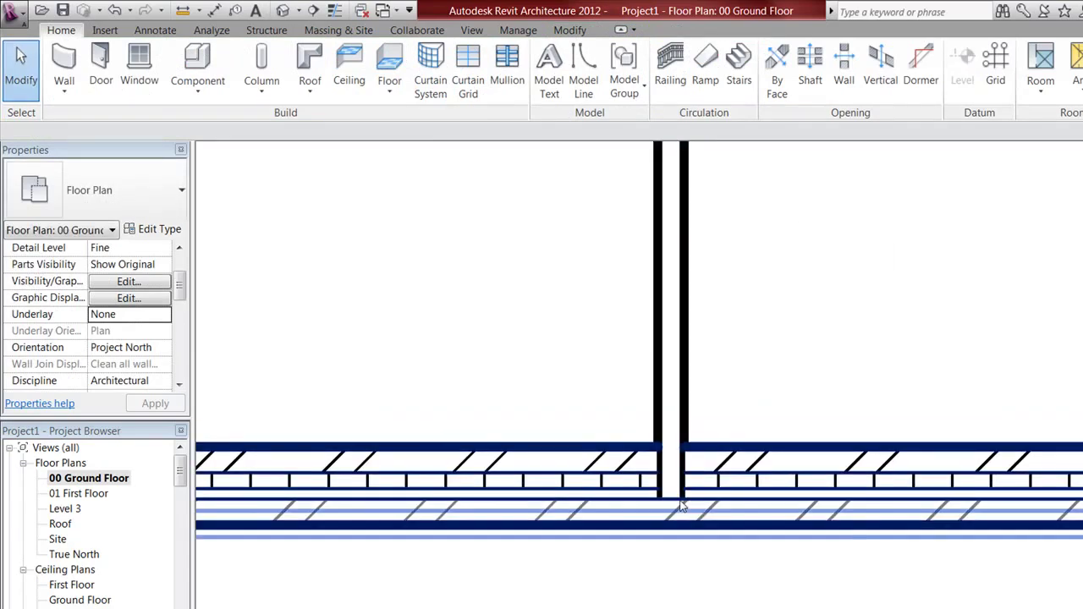
pyautogui.click(682, 385)
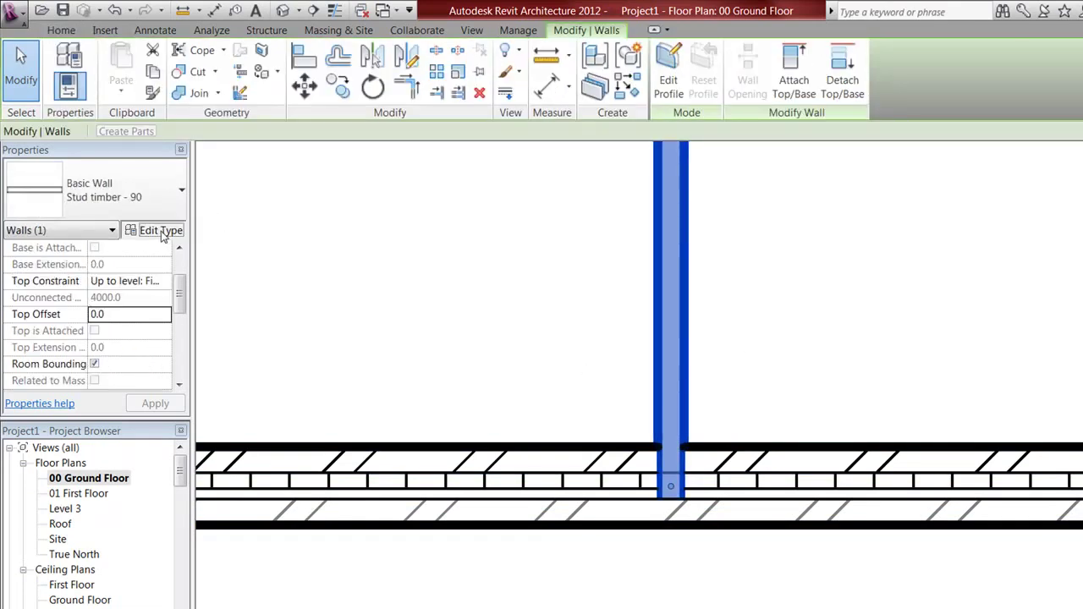
pyautogui.click(159, 230)
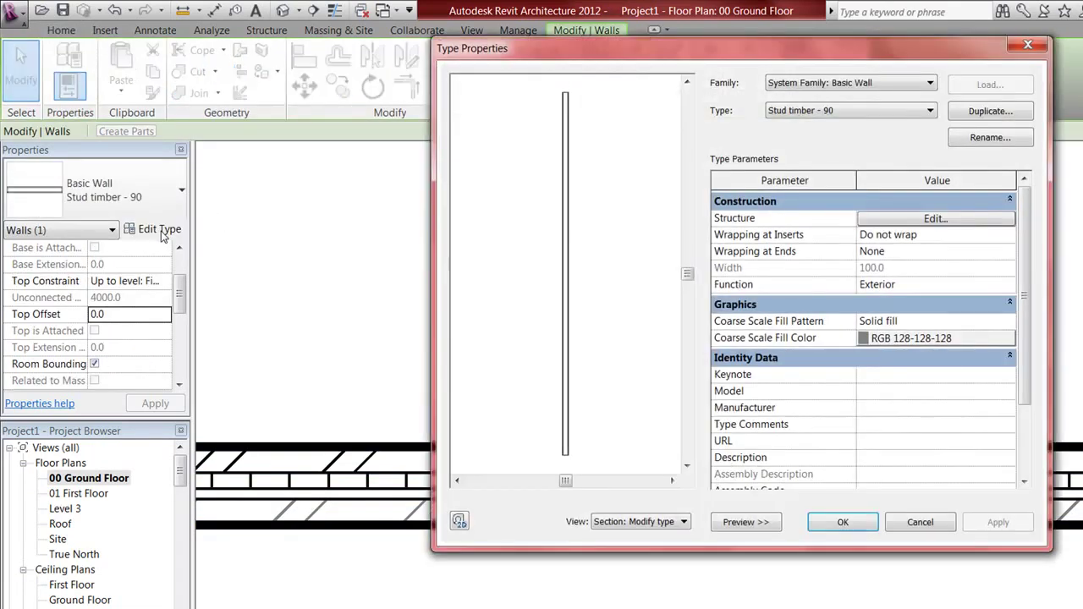
pyautogui.click(936, 220)
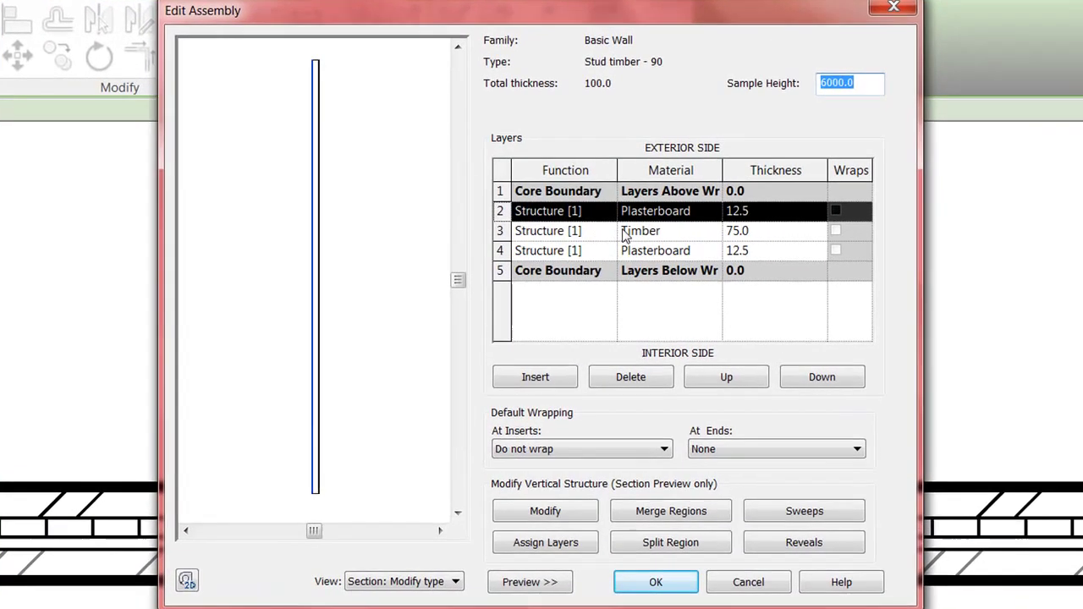
# Step: Set the function of both Plasterboard layers in the Stud timber - 90 wall to Finish 1 [4]
pyautogui.click(609, 233)
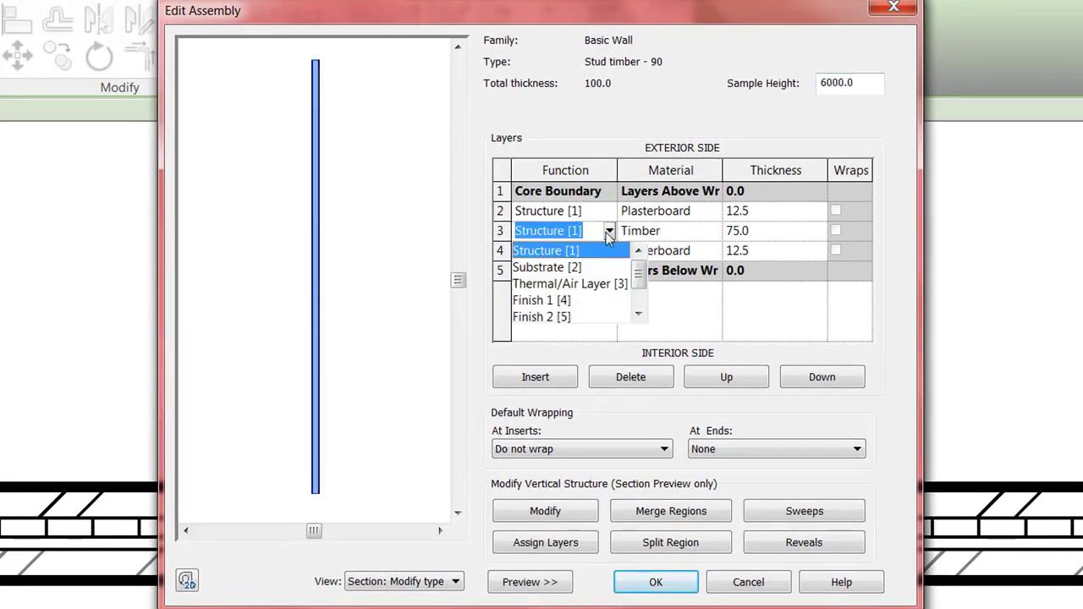
pyautogui.click(610, 212)
pyautogui.click(610, 212)
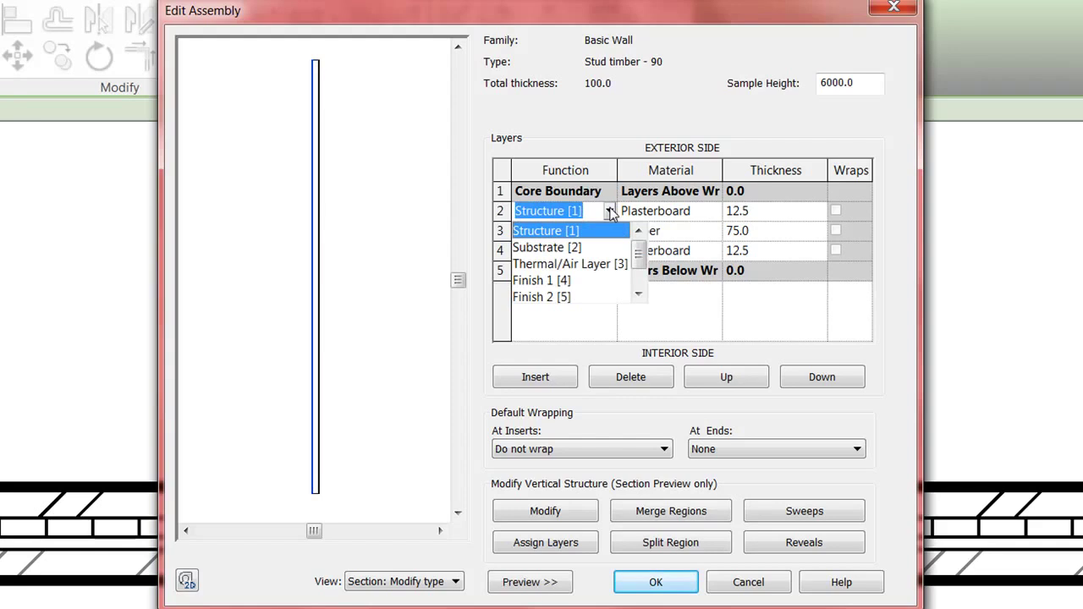
pyautogui.click(559, 283)
pyautogui.click(609, 251)
pyautogui.click(609, 251)
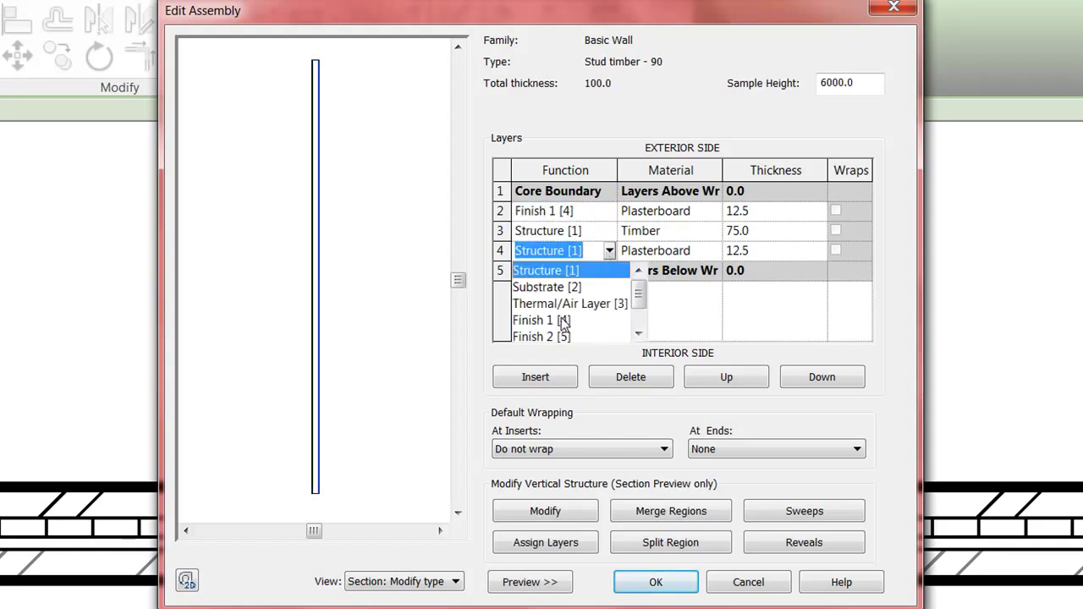
pyautogui.click(563, 321)
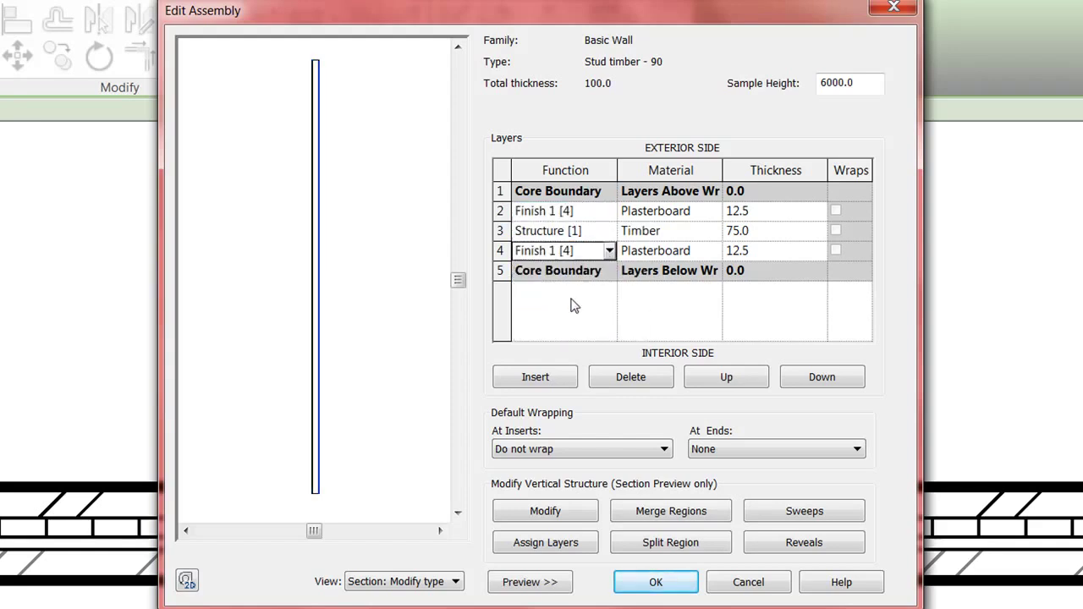
# Step: Change the Timber layer's function in the Stud timber - 90 assembly and accept the wall type changes
pyautogui.click(594, 231)
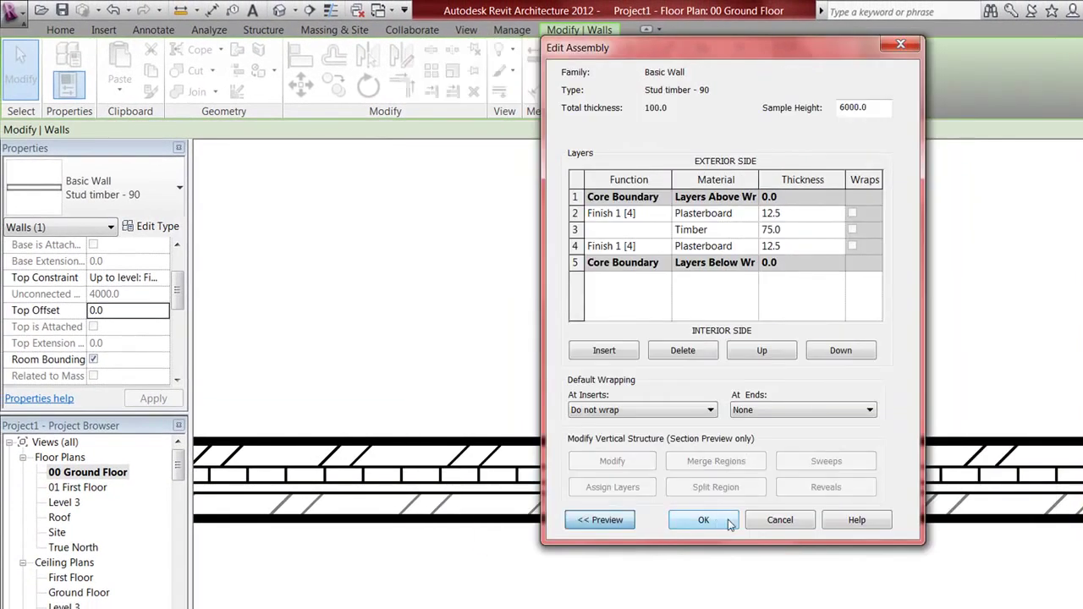
pyautogui.click(622, 522)
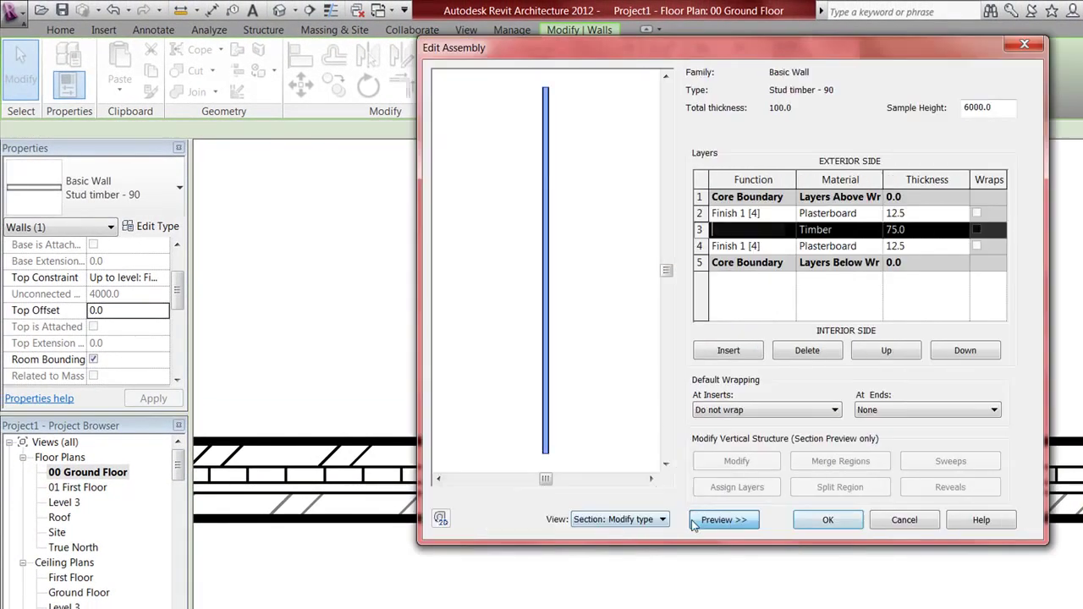
pyautogui.click(823, 520)
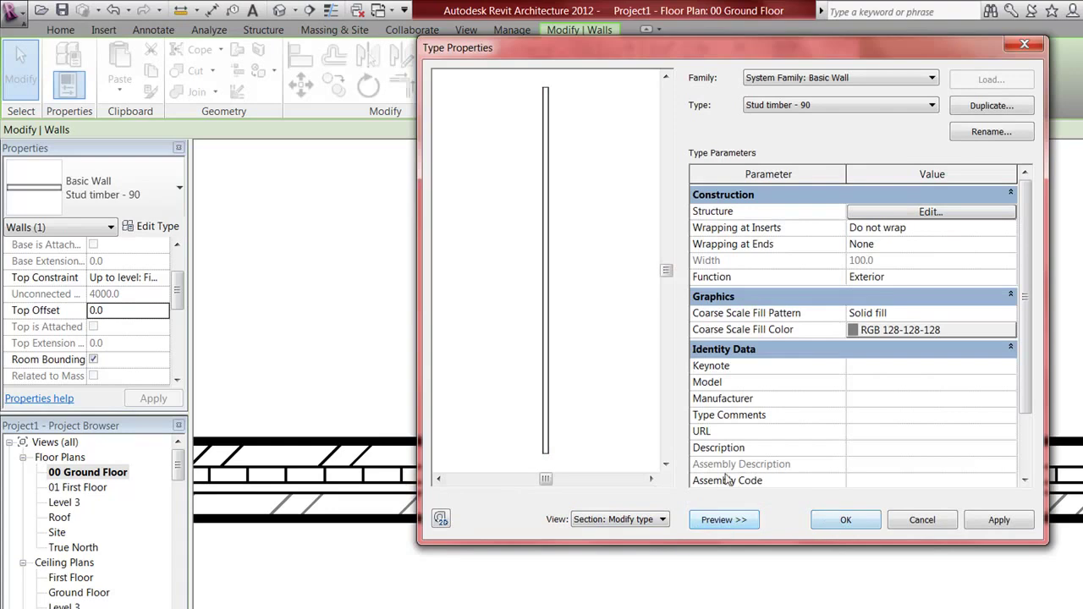
pyautogui.click(847, 521)
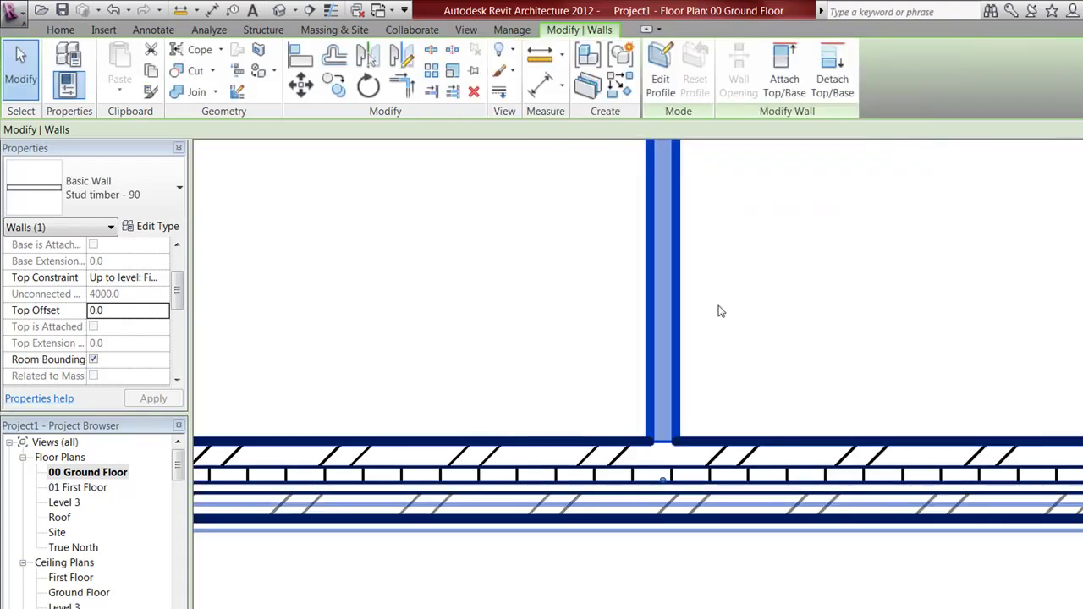
# Step: Check the stud wall's junction with the Double brick wall and undo the last wall type change
pyautogui.click(717, 311)
pyautogui.scroll(-3, 731, 394)
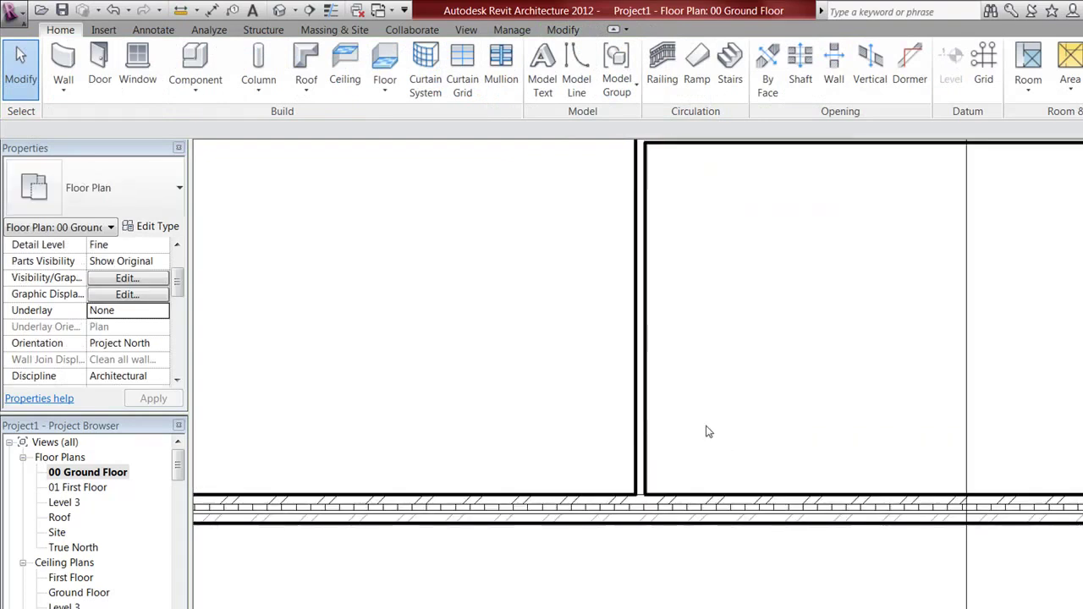
pyautogui.scroll(-3, 708, 423)
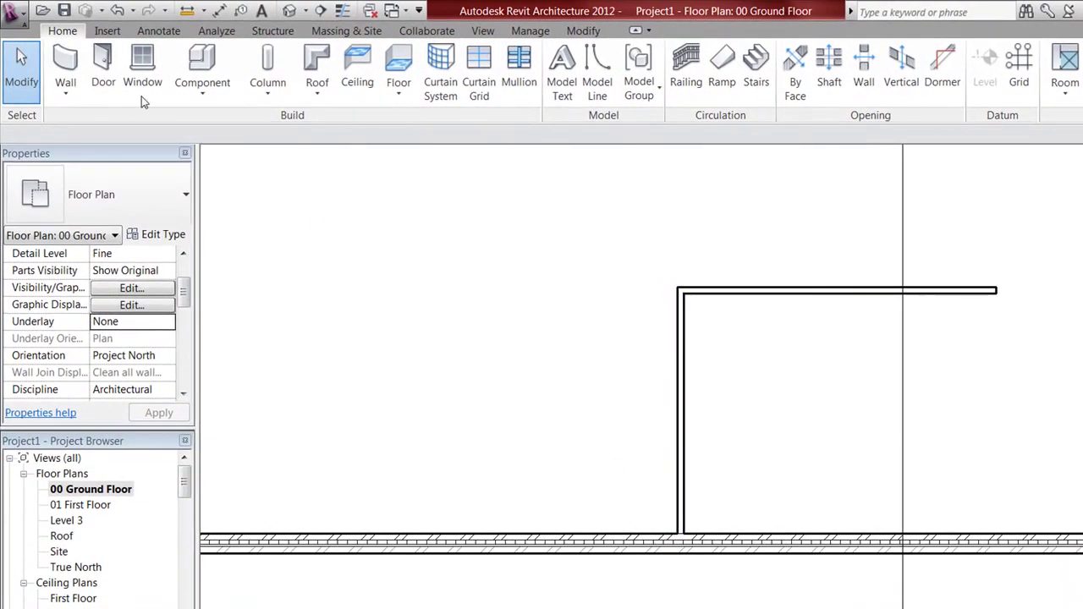
pyautogui.click(117, 10)
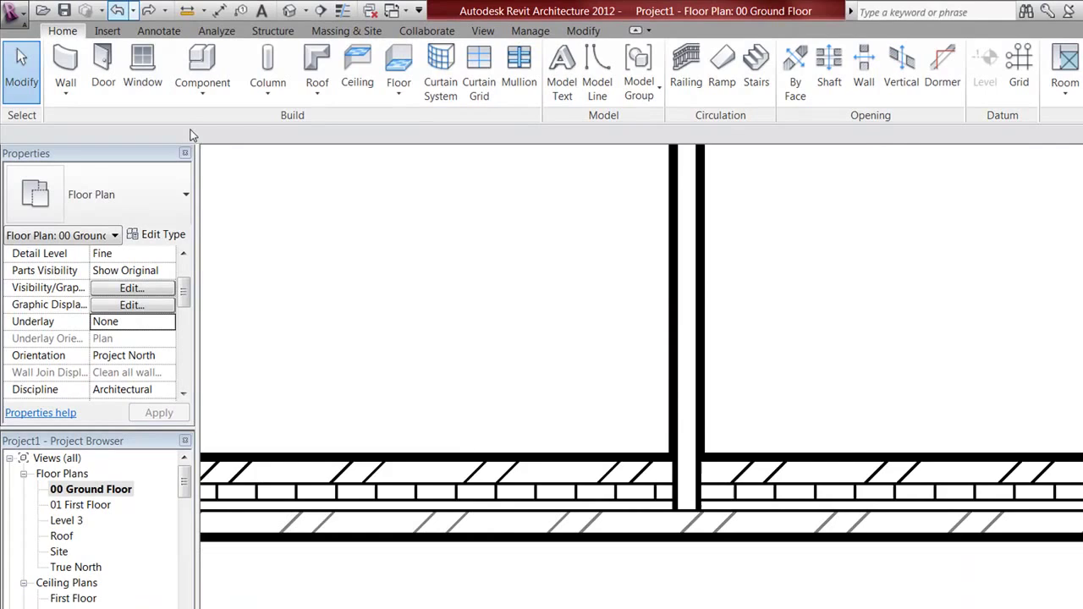
# Step: Open the Section 1 view from its section marker in the ground floor plan
pyautogui.scroll(-2, 844, 450)
pyautogui.moveTo(844, 450); pyautogui.dragTo(637, 321, button='middle')
pyautogui.scroll(-2, 637, 320)
pyautogui.moveTo(990, 549); pyautogui.dragTo(767, 419, button='middle')
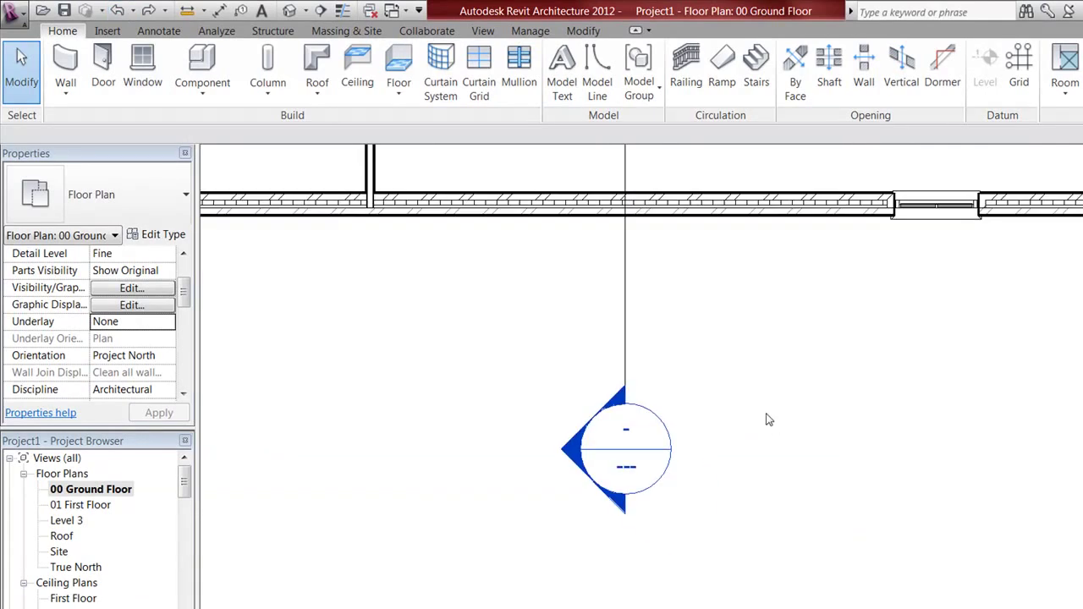
pyautogui.doubleClick(631, 444)
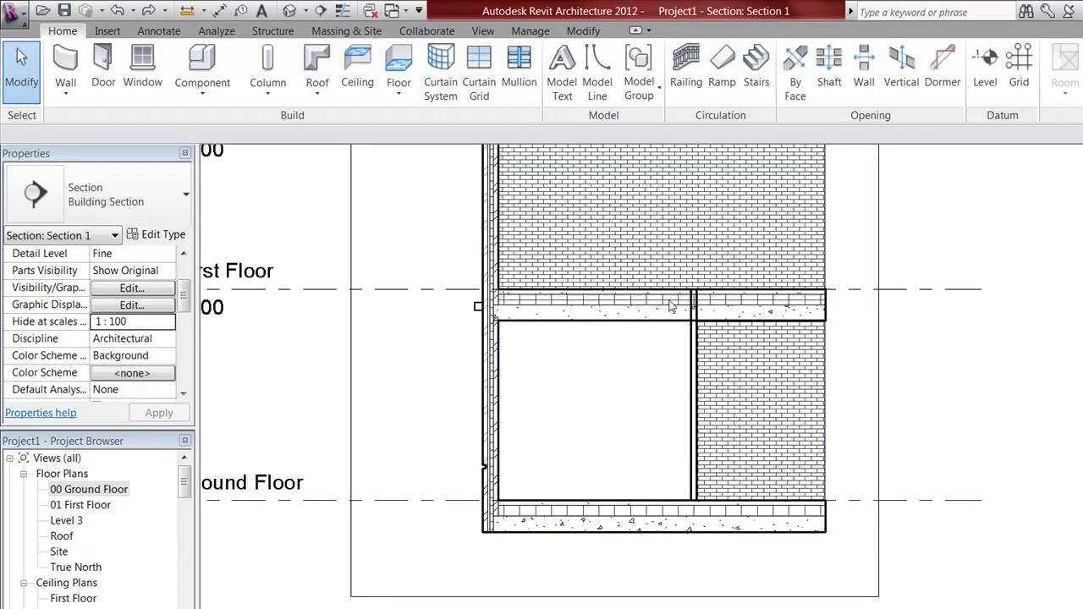
# Step: Join the geometry of the stud wall and the first floor slab in the section
pyautogui.scroll(2, 671, 306)
pyautogui.scroll(3, 749, 283)
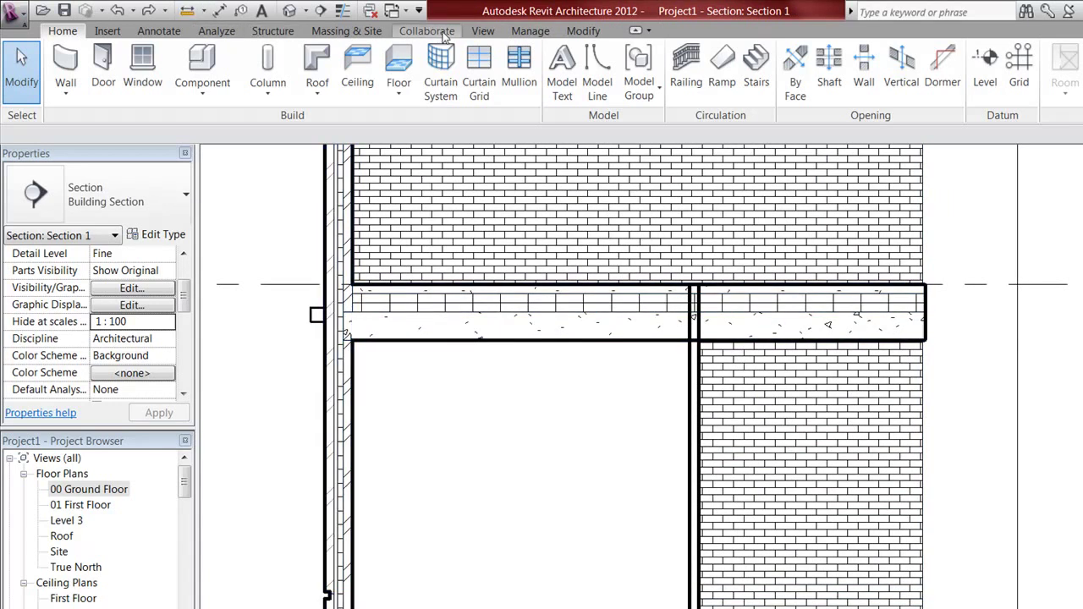
pyautogui.click(583, 30)
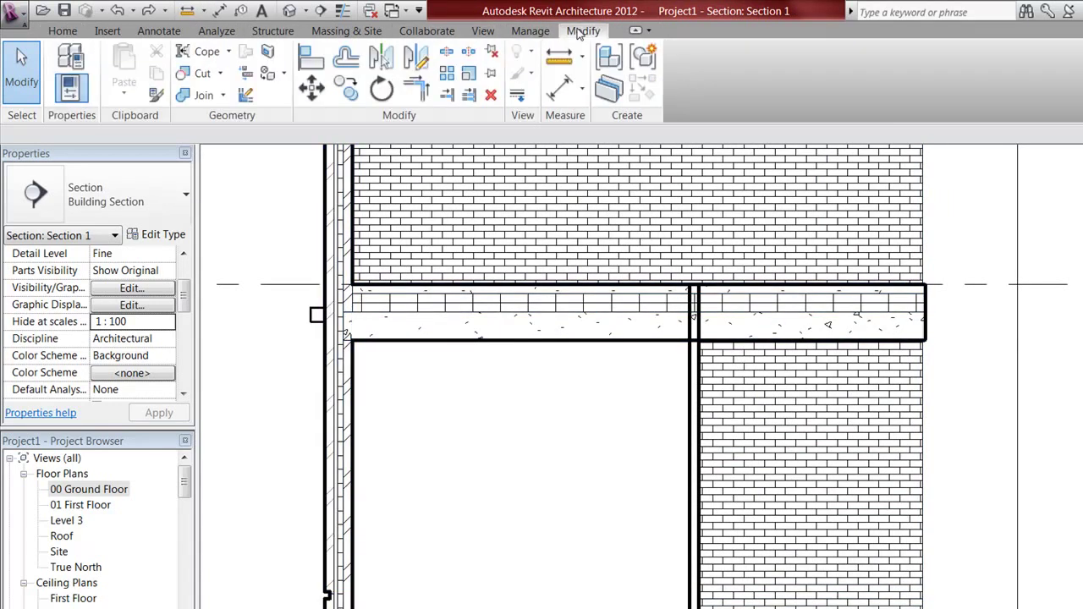
pyautogui.click(204, 98)
pyautogui.click(694, 385)
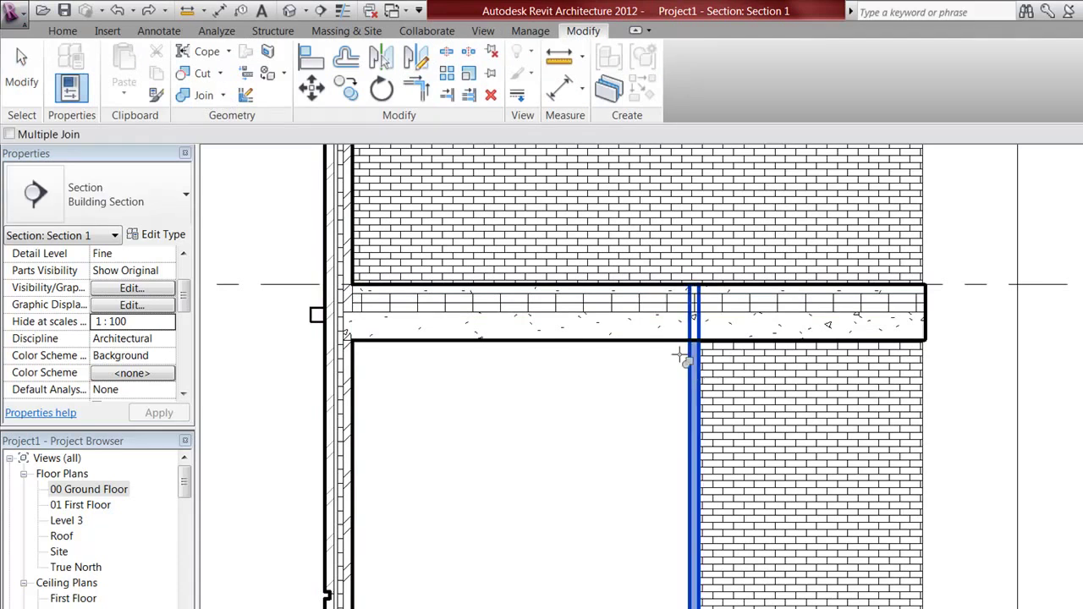
pyautogui.click(668, 342)
# Step: Join the geometry of the stud wall and the ground floor slab, and end the Join command
pyautogui.moveTo(815, 402); pyautogui.dragTo(782, 259, button='middle')
pyautogui.click(662, 475)
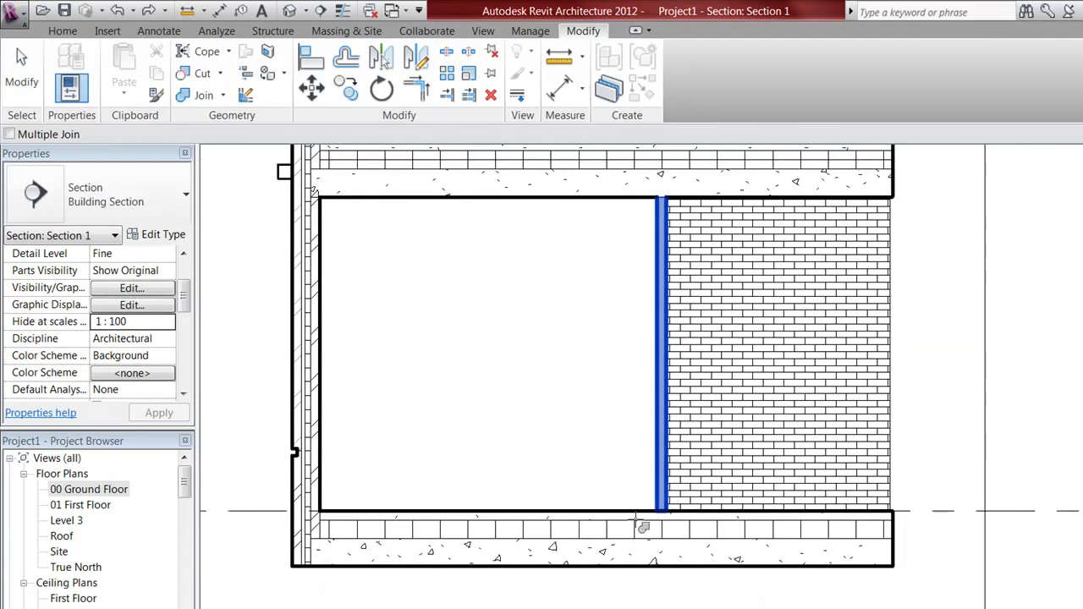
pyautogui.click(641, 522)
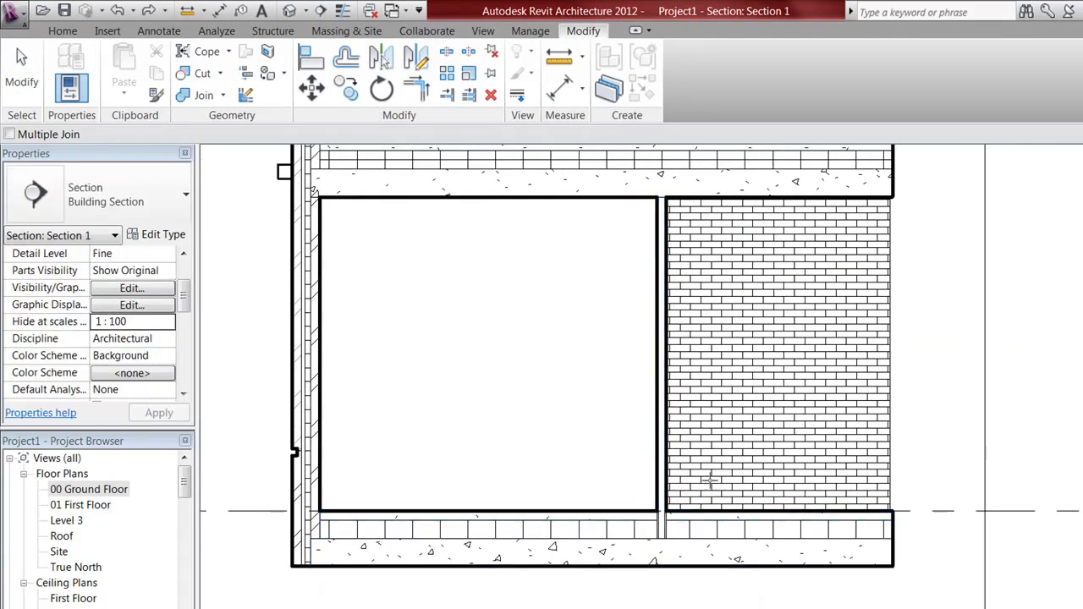
pyautogui.press('Escape')
# Step: Open the layer structure of the Stud timber - 90 wall type for editing from the stud wall in the section
pyautogui.click(663, 526)
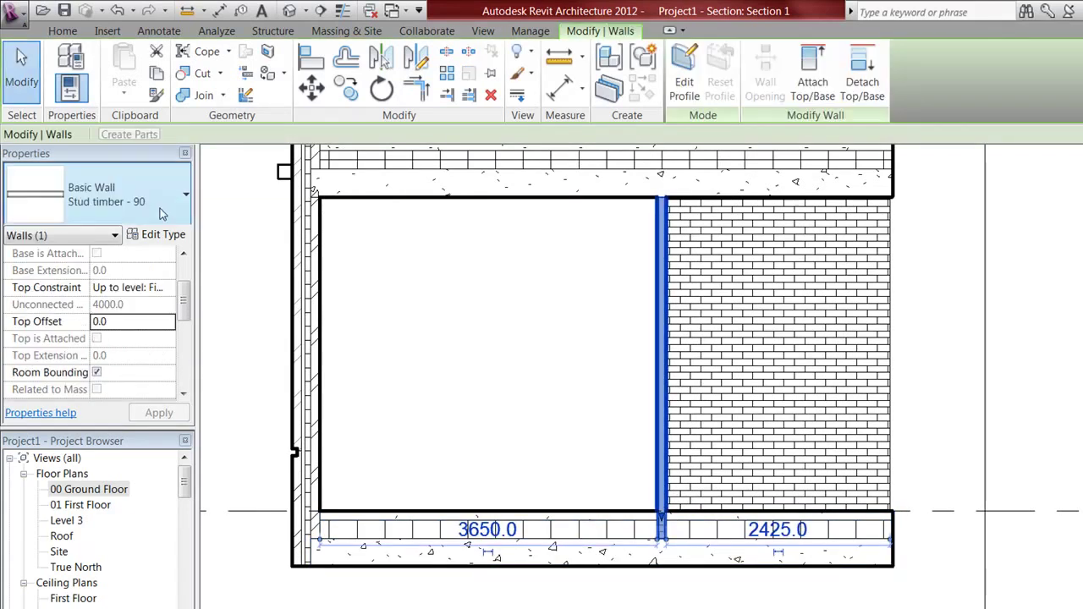
pyautogui.click(144, 238)
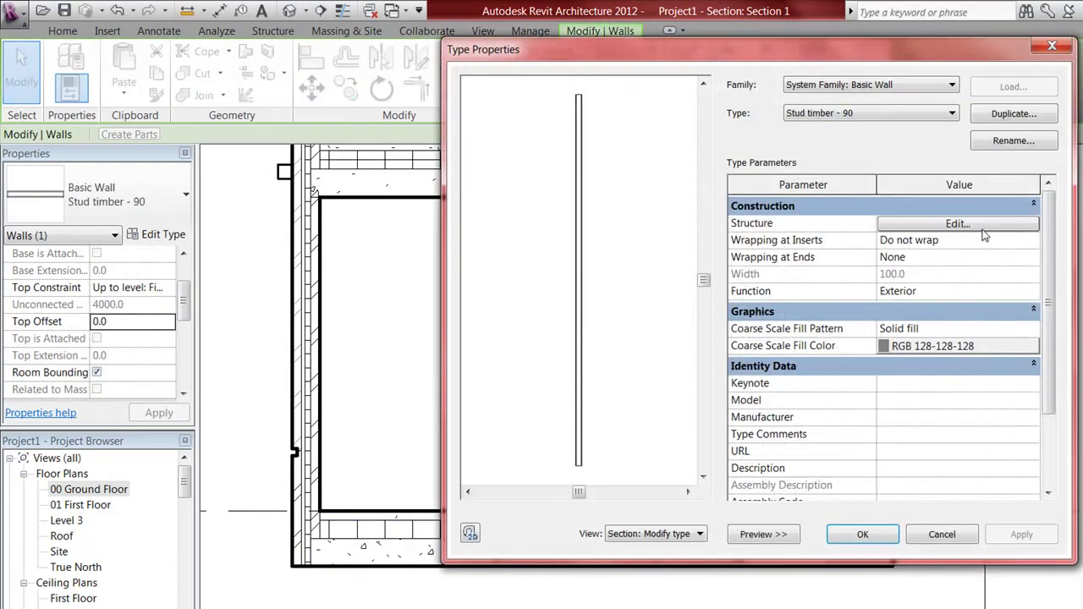
pyautogui.click(957, 223)
pyautogui.click(811, 239)
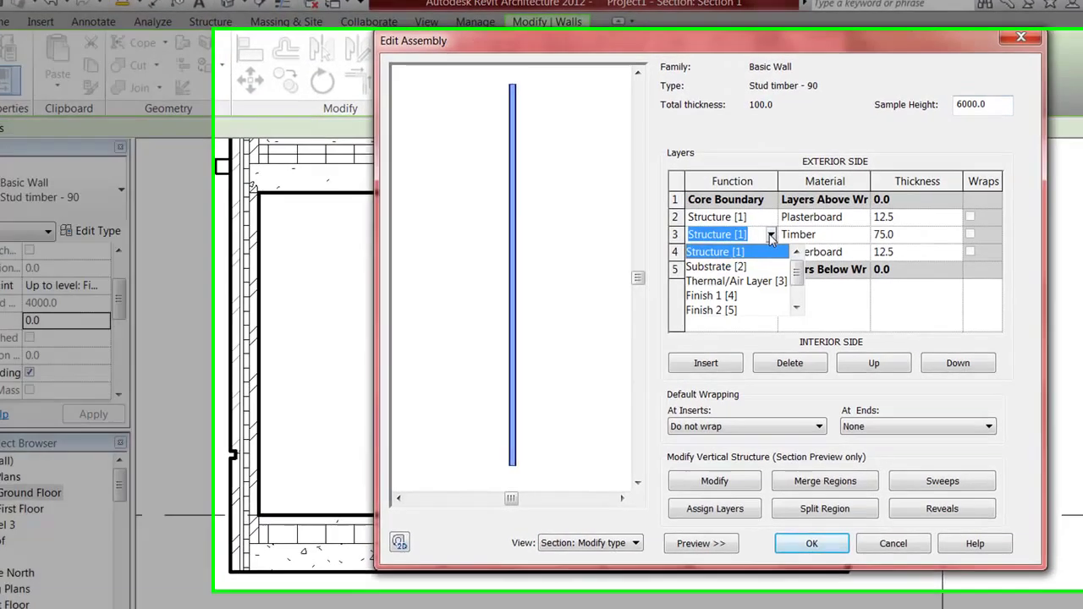
pyautogui.click(755, 289)
pyautogui.click(607, 222)
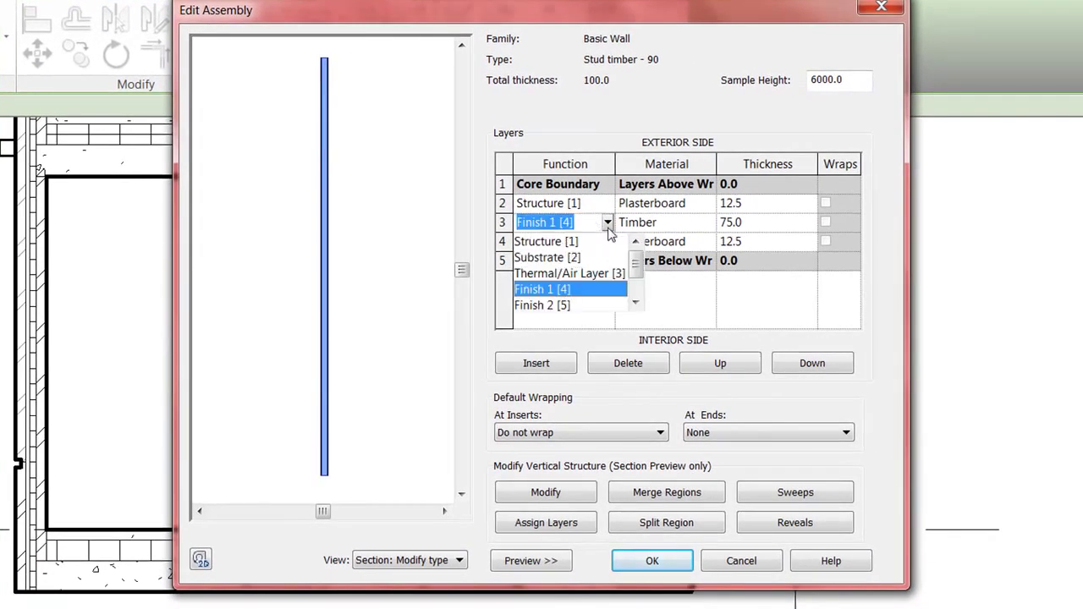
pyautogui.click(567, 242)
# Step: Set the function of both plasterboard layers in Stud timber - 90 to Finish 1 [4], apply the type changes and deselect the wall
pyautogui.click(607, 204)
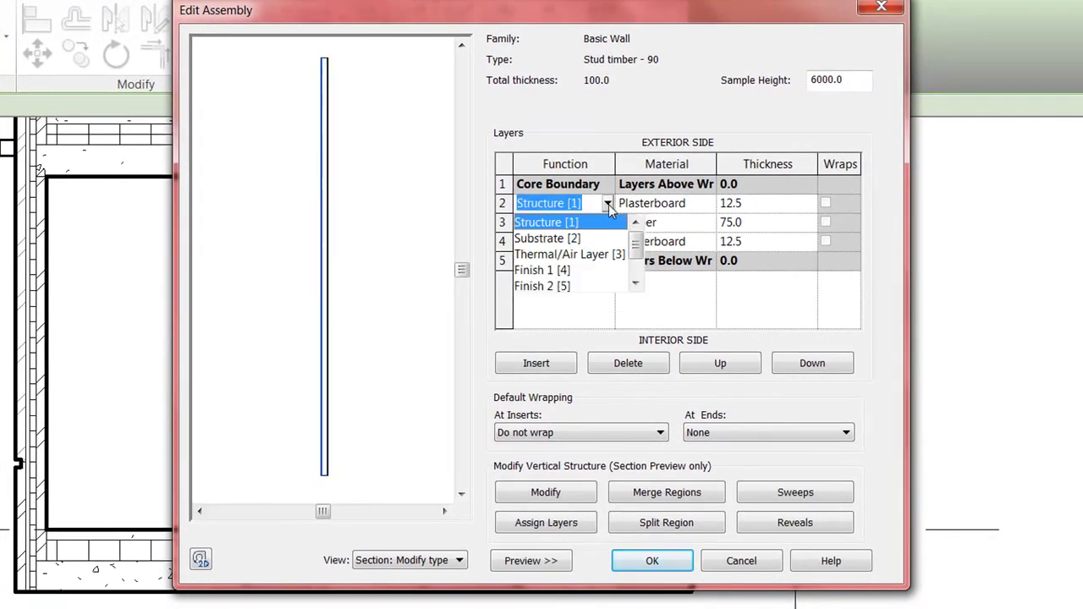
pyautogui.click(577, 271)
pyautogui.click(606, 243)
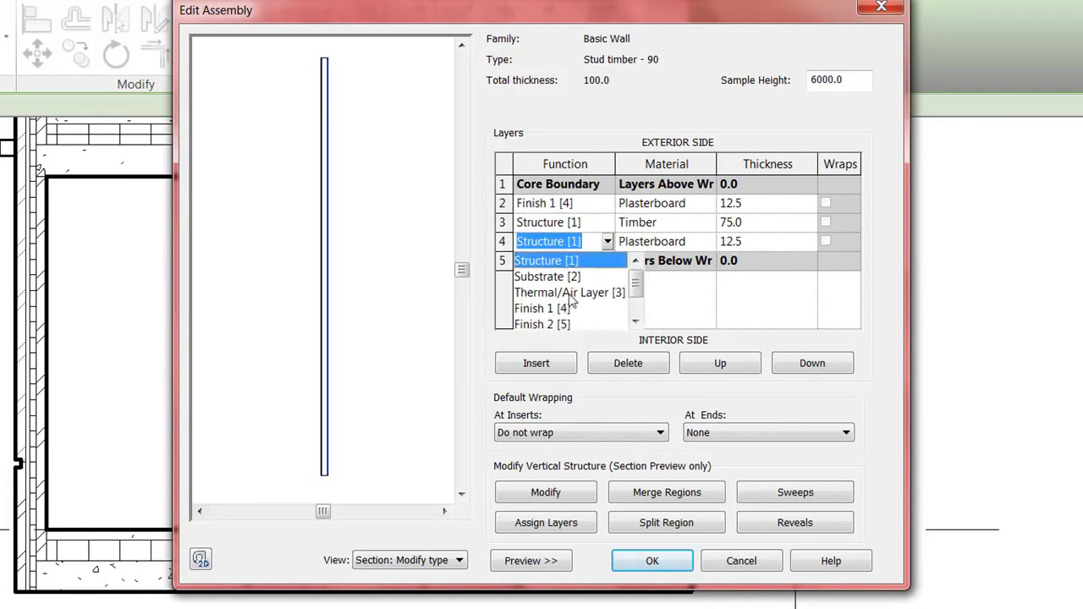
pyautogui.click(567, 310)
pyautogui.click(586, 222)
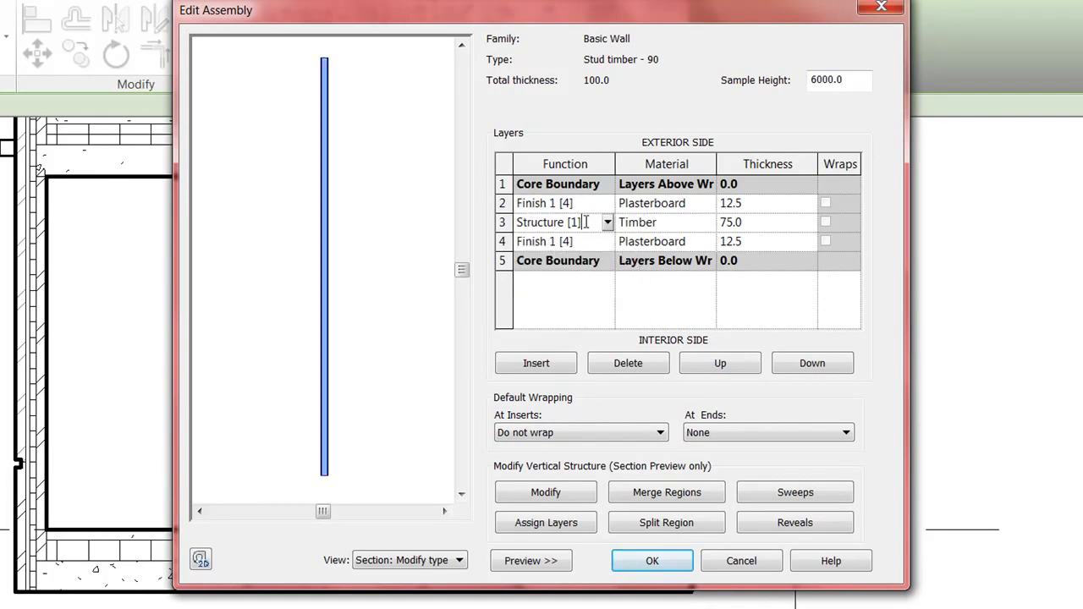
pyautogui.click(516, 560)
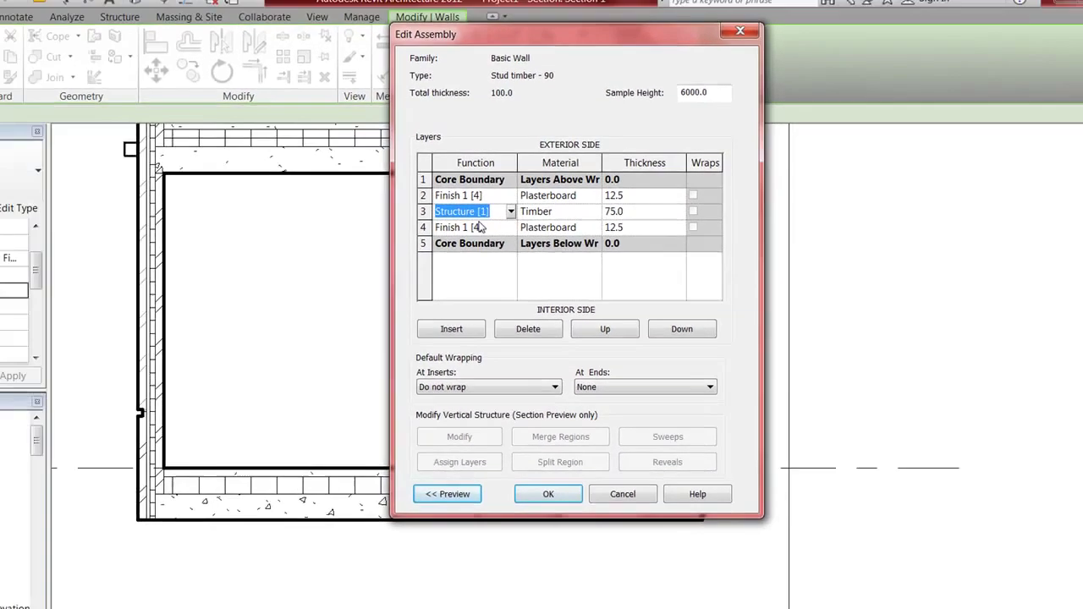
pyautogui.press('BackSpace')
pyautogui.click(499, 441)
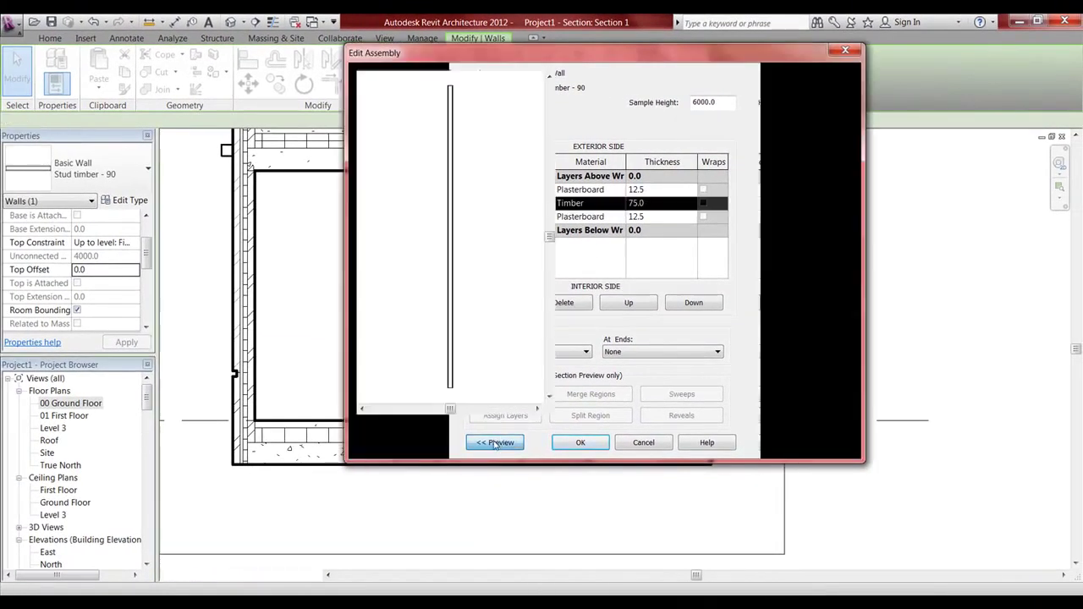
pyautogui.click(682, 442)
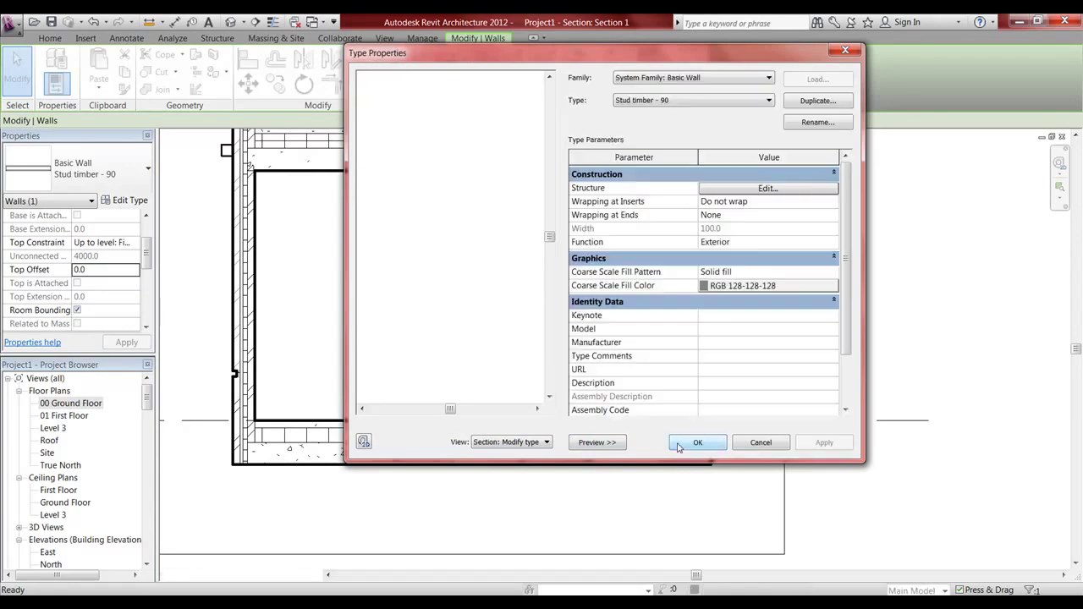
pyautogui.click(696, 440)
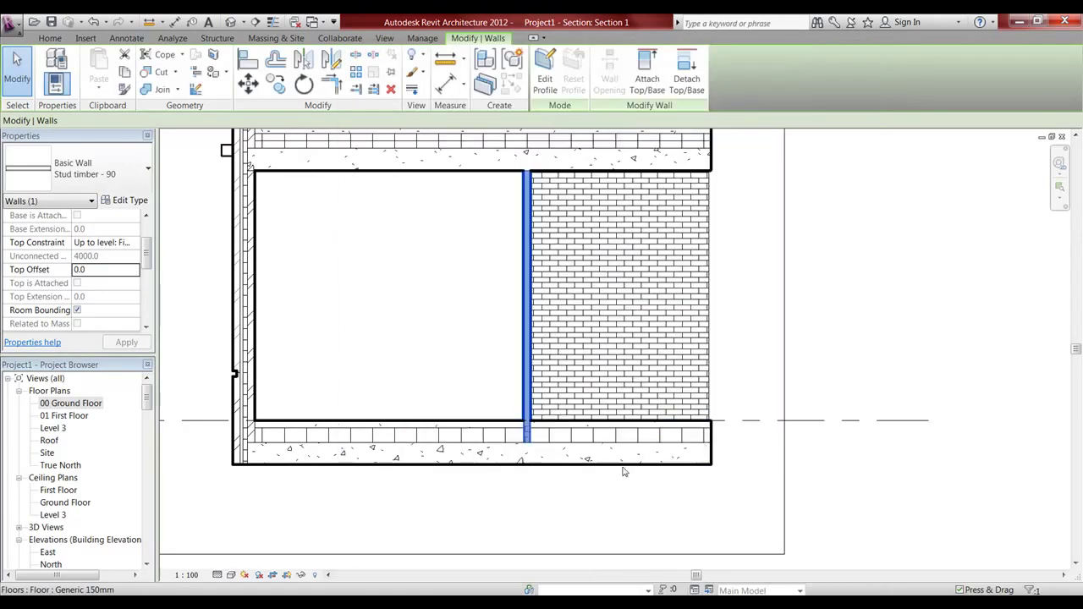
pyautogui.click(547, 496)
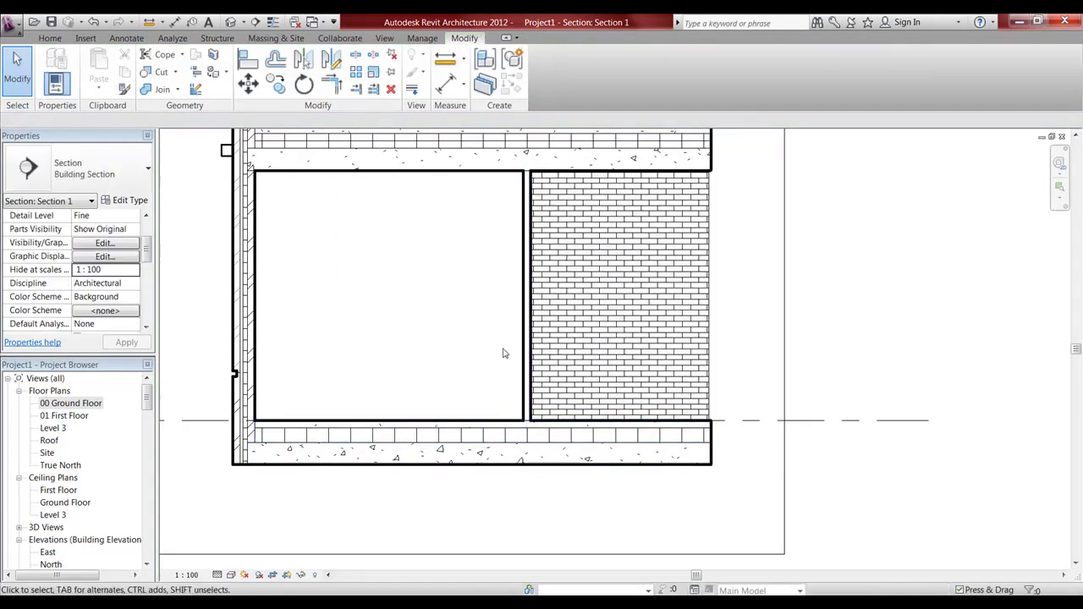
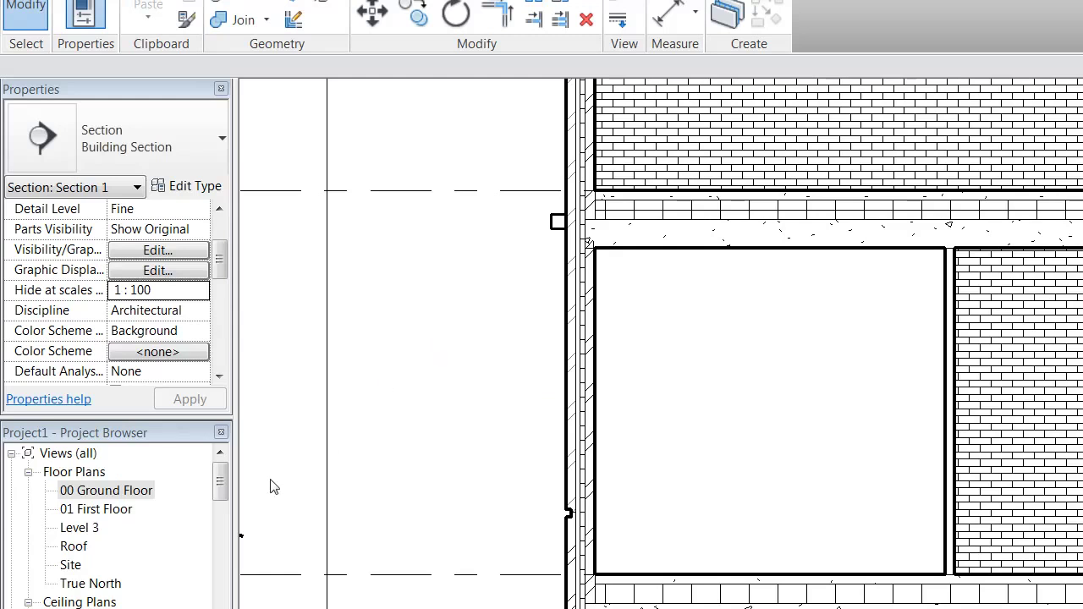
# Step: Open the South elevation and start editing the profile of the Double brick - 270 wall
pyautogui.moveTo(225, 498); pyautogui.dragTo(225, 522)
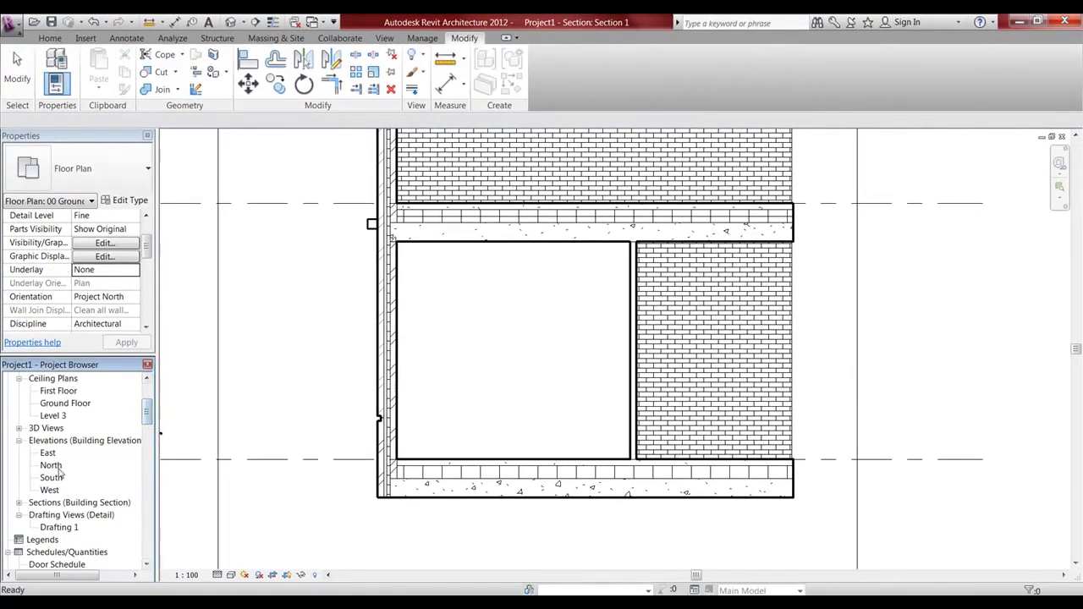
pyautogui.doubleClick(51, 467)
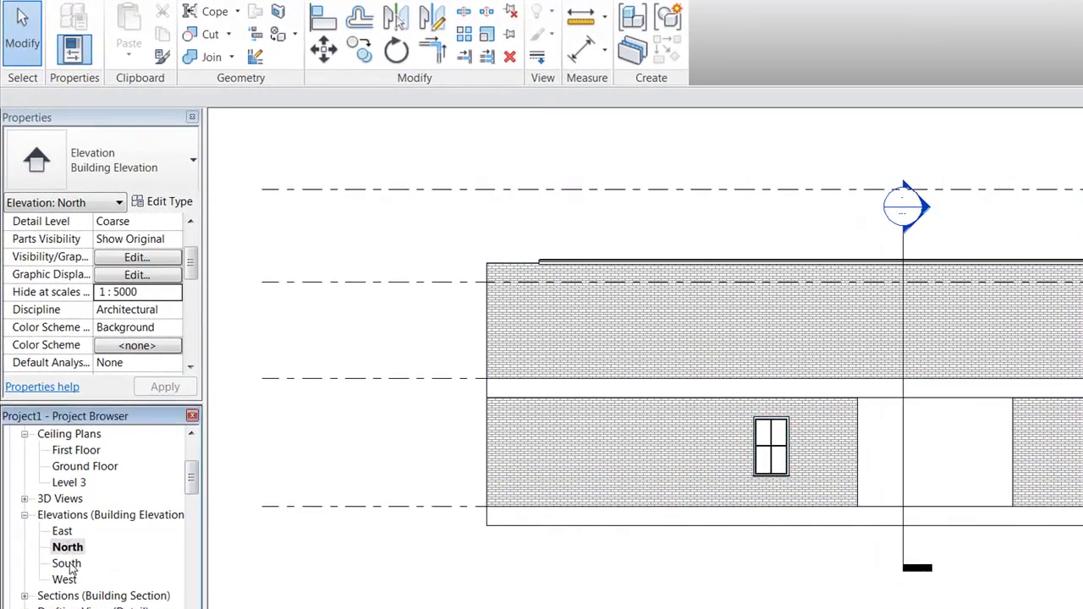
pyautogui.doubleClick(65, 555)
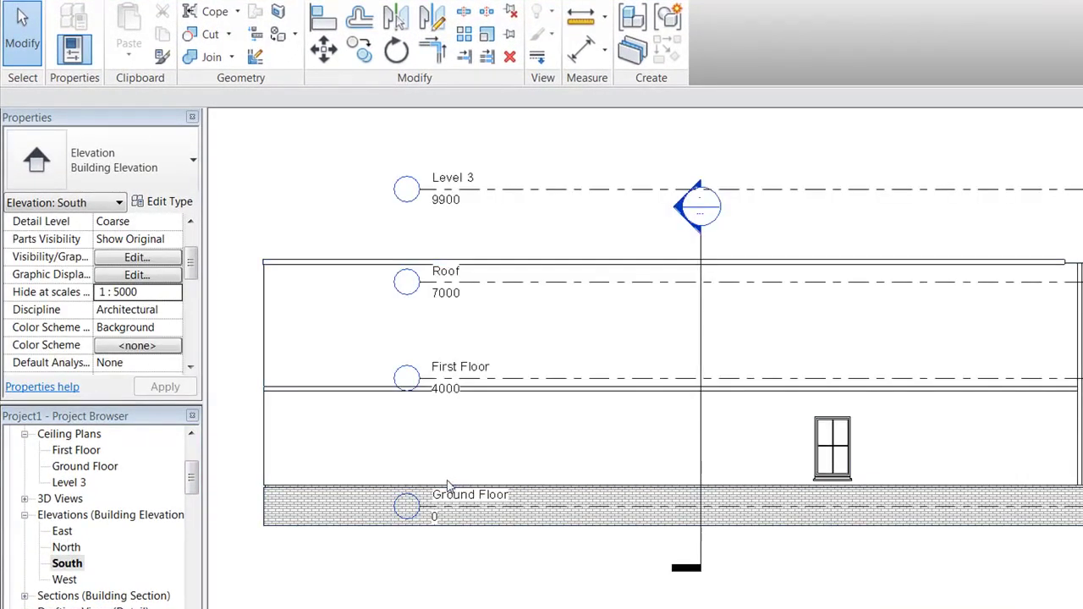
pyautogui.click(652, 492)
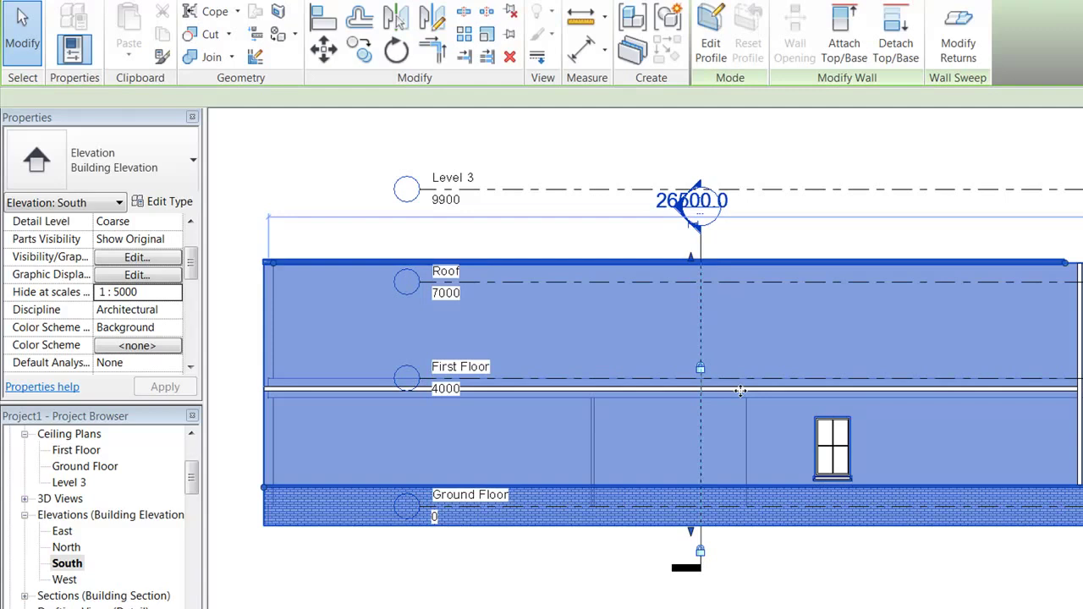
pyautogui.moveTo(768, 366); pyautogui.dragTo(786, 341, button='middle')
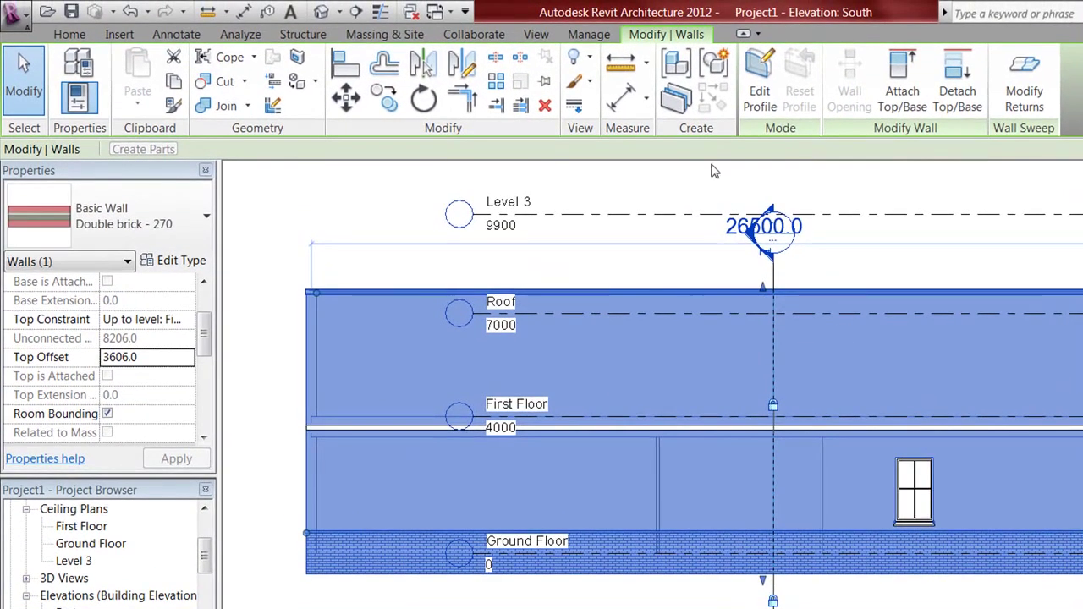
pyautogui.click(760, 85)
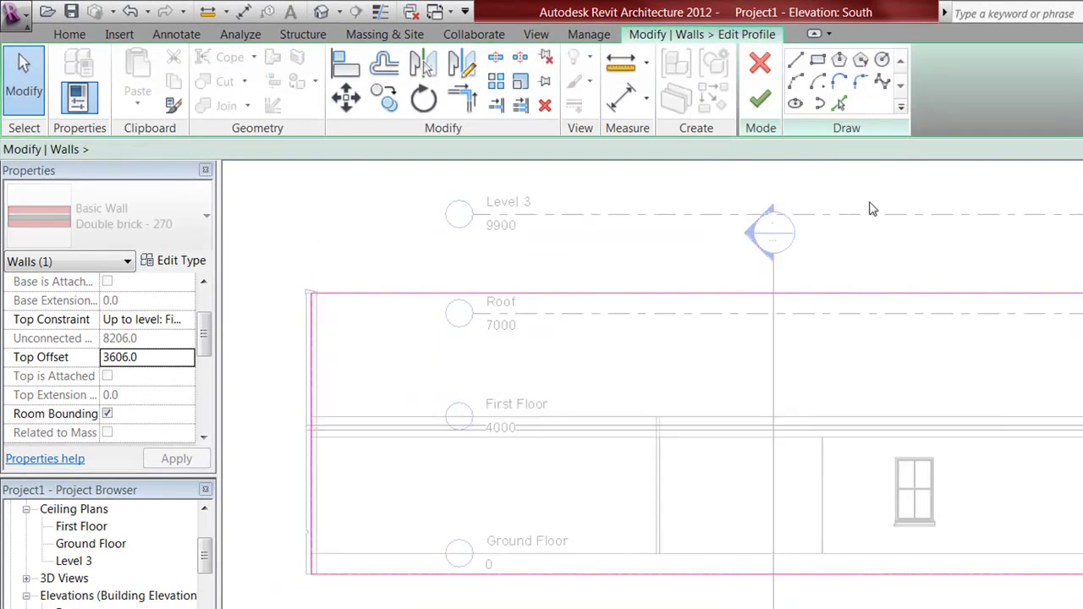
# Step: Sketch a three-line rectangular notch about 5000 mm wide and 2400 mm deep down from the top edge of the wall profile
pyautogui.click(796, 61)
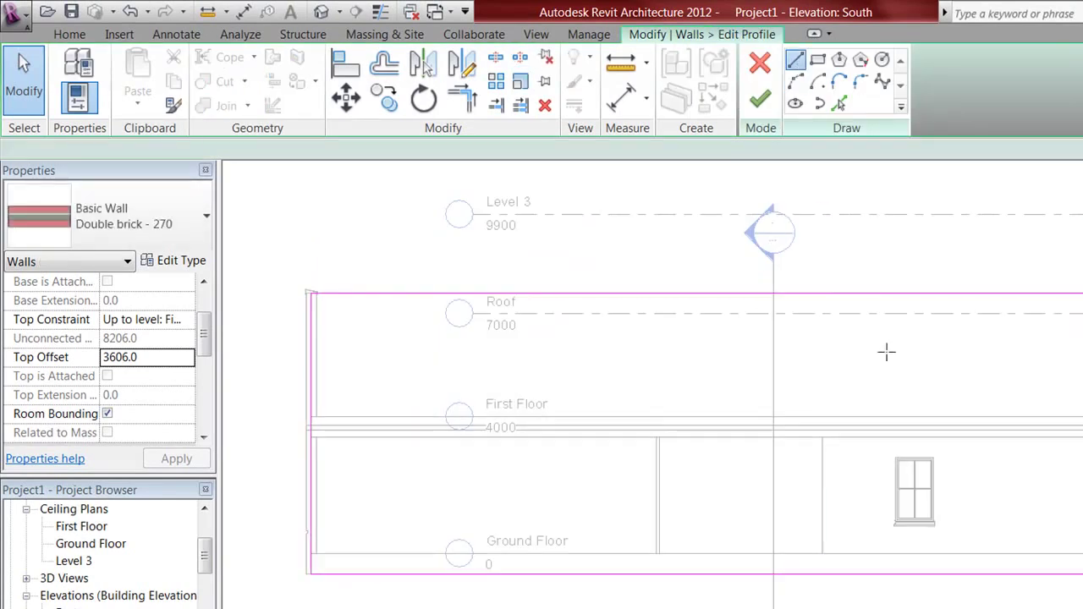
pyautogui.click(859, 295)
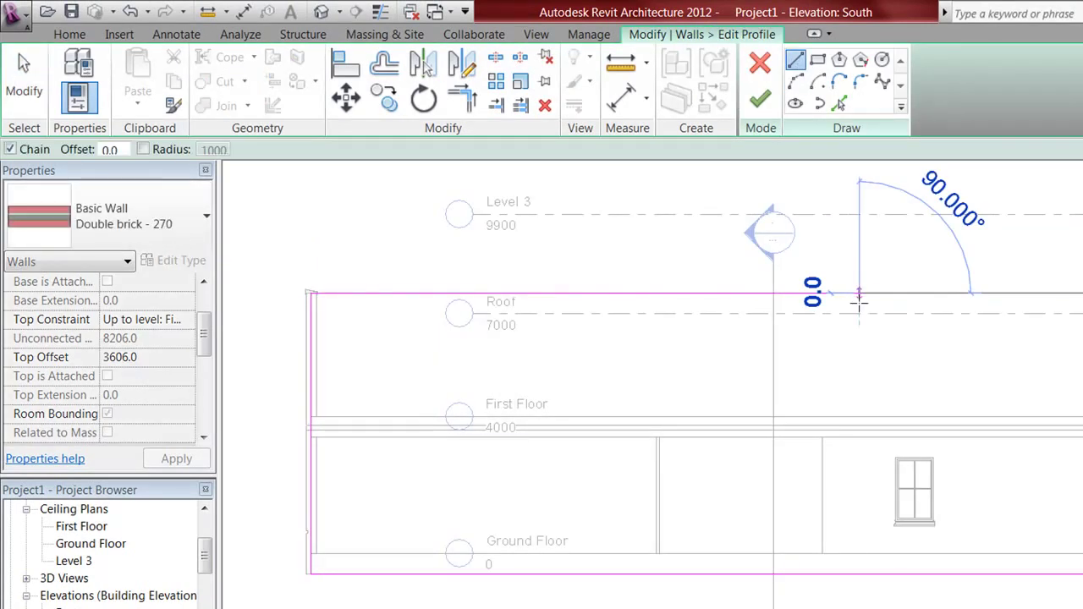
pyautogui.click(859, 375)
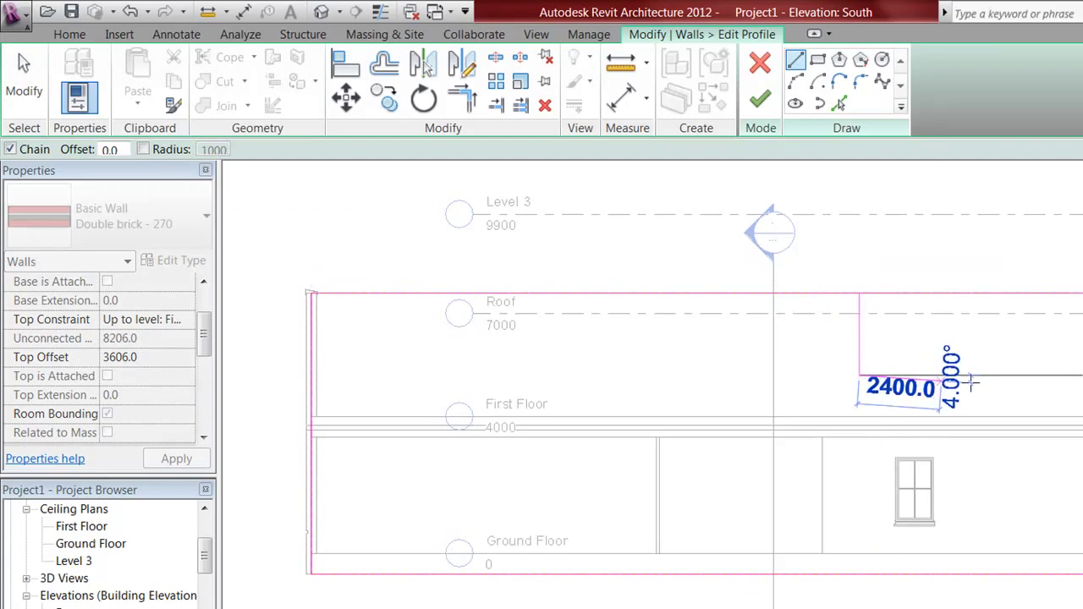
pyautogui.click(1033, 374)
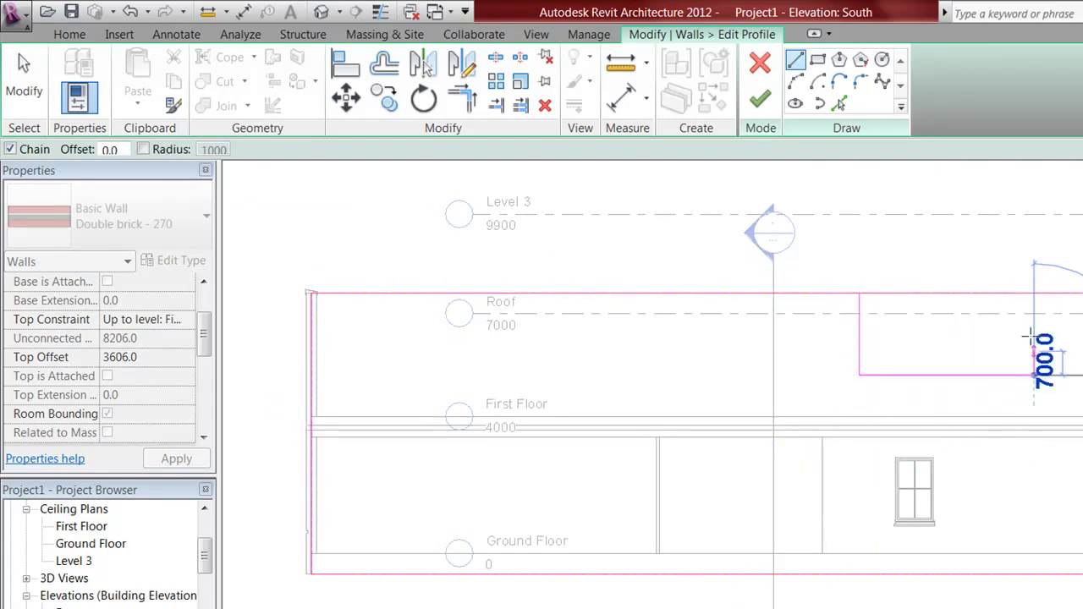
pyautogui.click(1034, 295)
pyautogui.press('Escape')
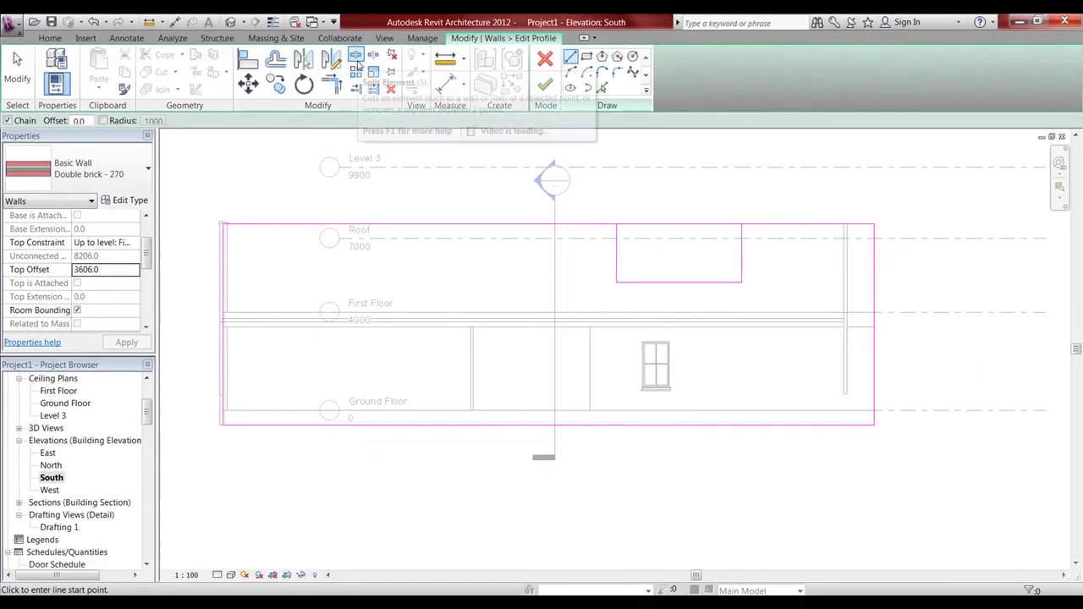
# Step: Split the profile's top line above the notch, trim both halves to the notch's sides and finish the profile edit
pyautogui.click(494, 57)
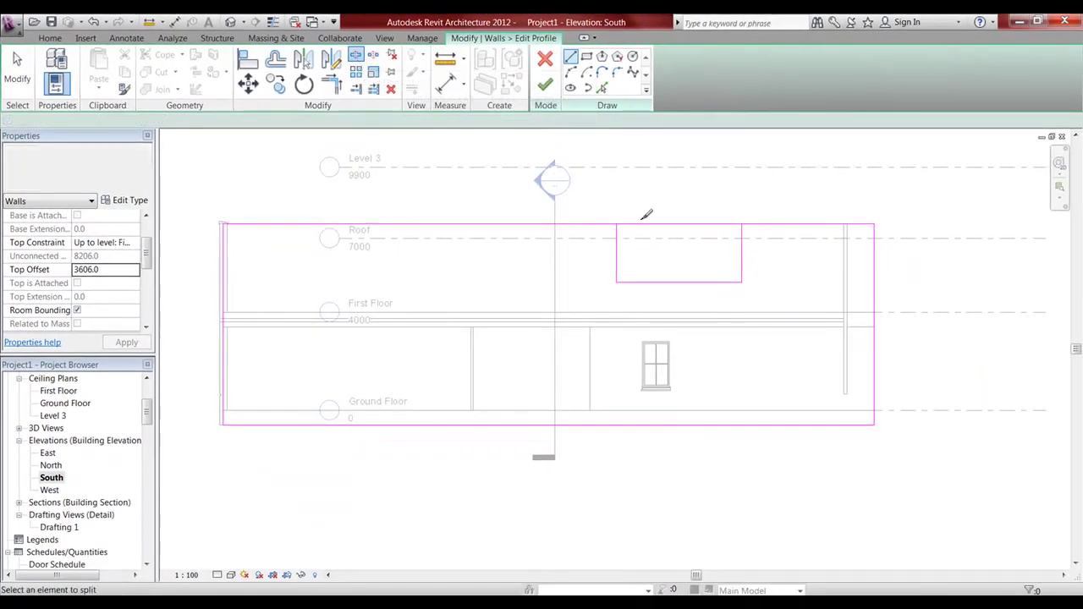
pyautogui.click(660, 225)
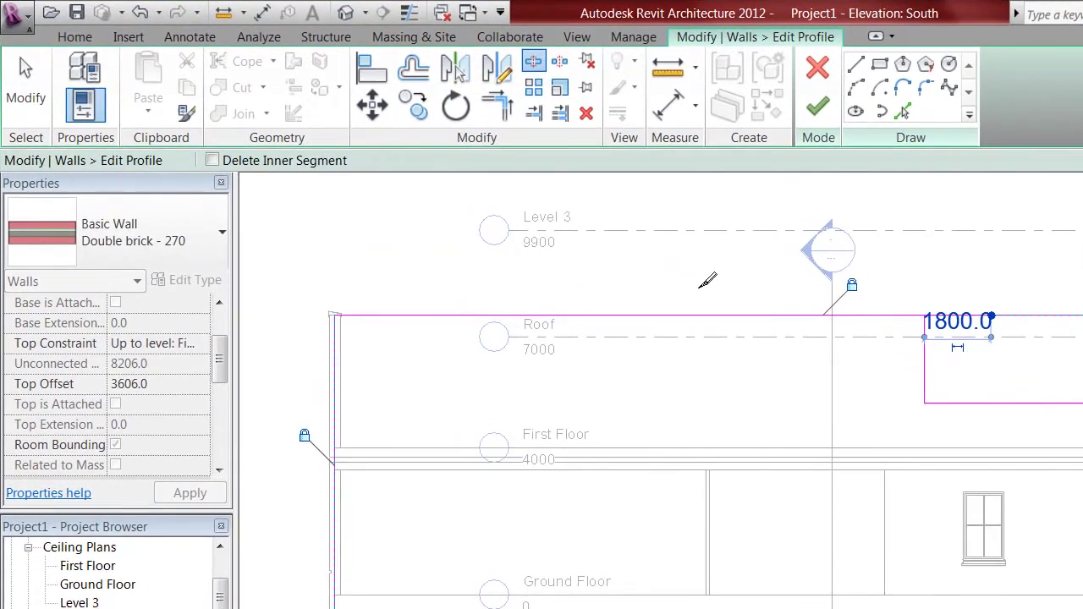
pyautogui.click(497, 102)
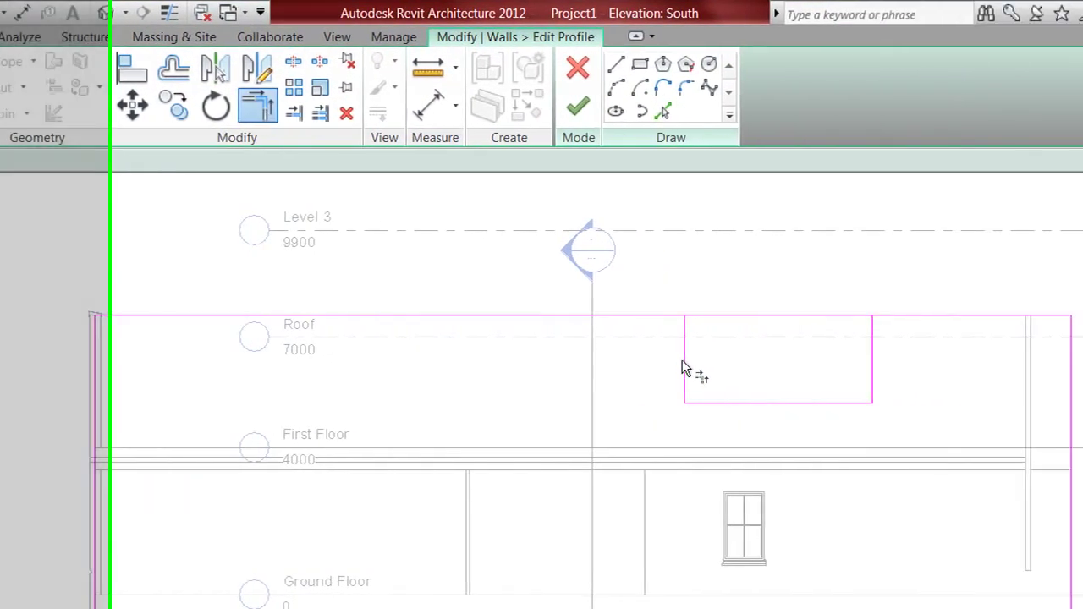
pyautogui.click(920, 354)
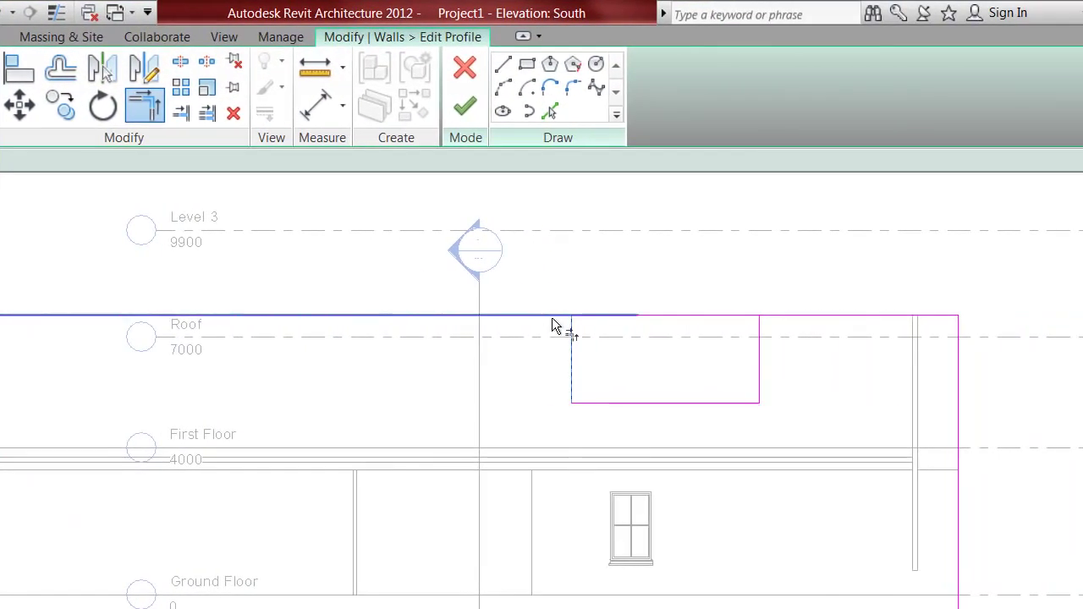
pyautogui.click(902, 316)
pyautogui.click(762, 353)
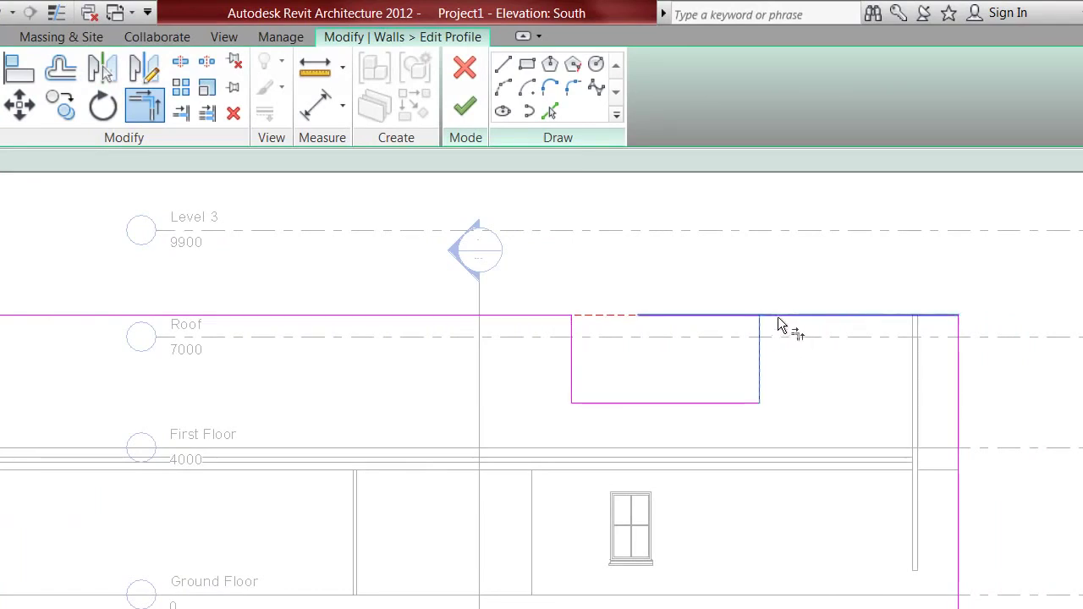
pyautogui.click(778, 317)
pyautogui.click(455, 116)
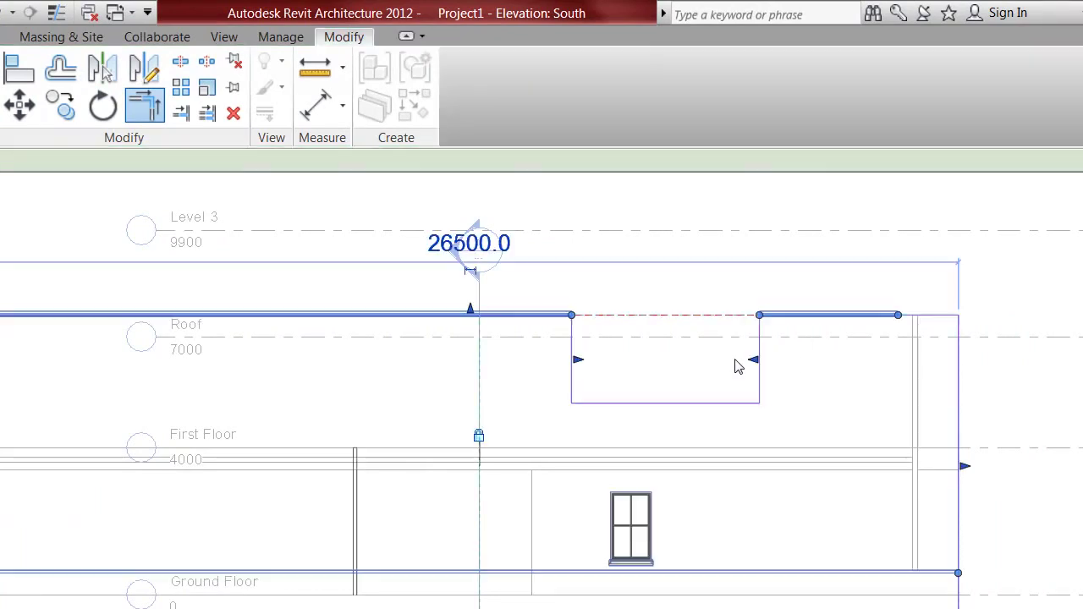
pyautogui.click(1030, 400)
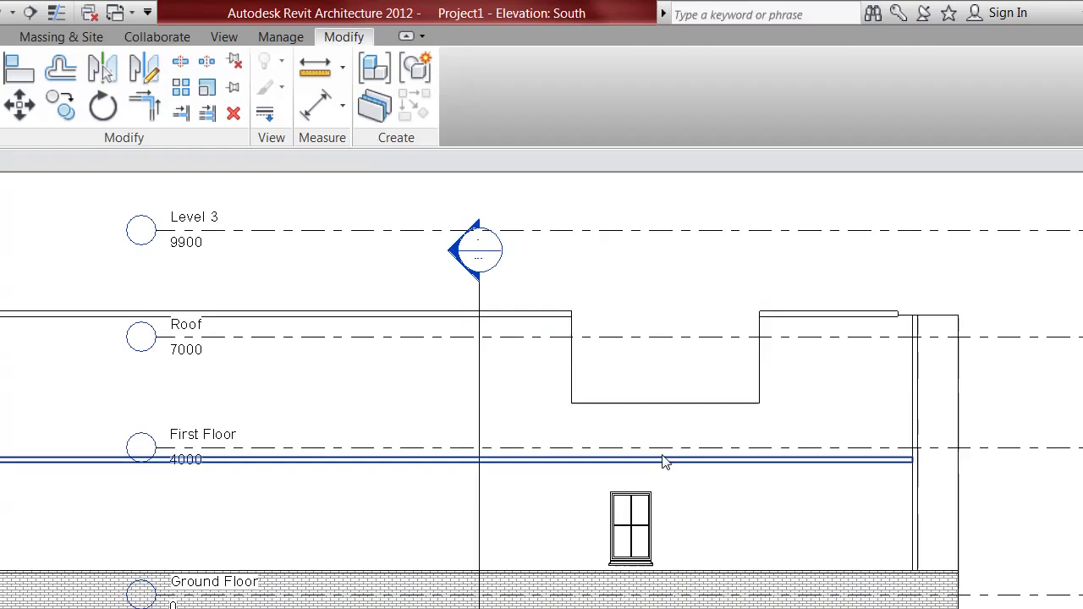
# Step: Open the 3D view and examine how the notch cuts the wall and the sweep along its top edge
pyautogui.moveTo(709, 404); pyautogui.dragTo(676, 437, button='middle')
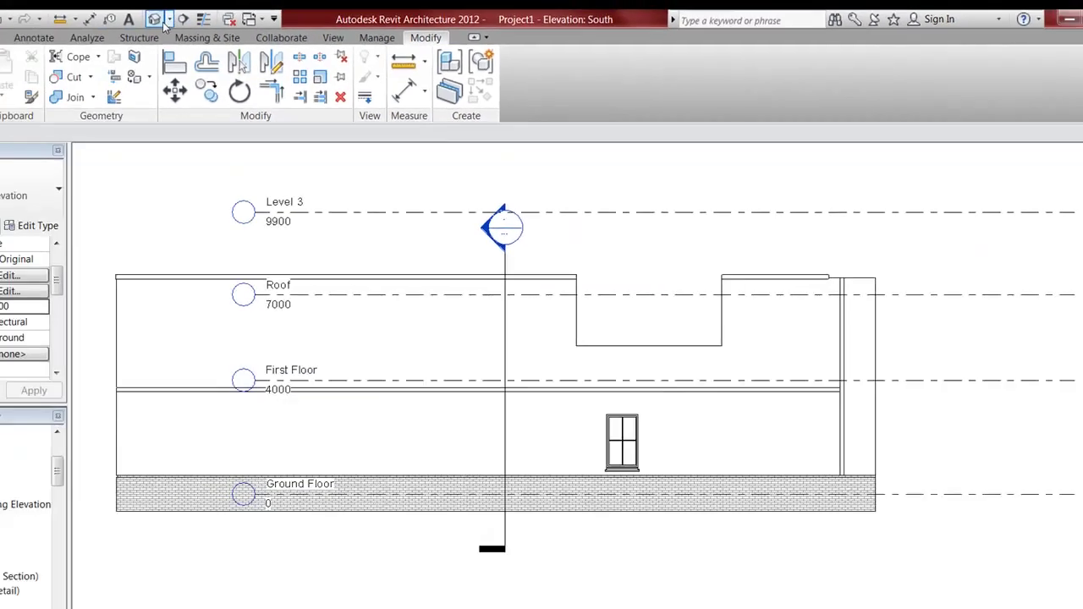
pyautogui.click(154, 20)
pyautogui.scroll(5, 643, 338)
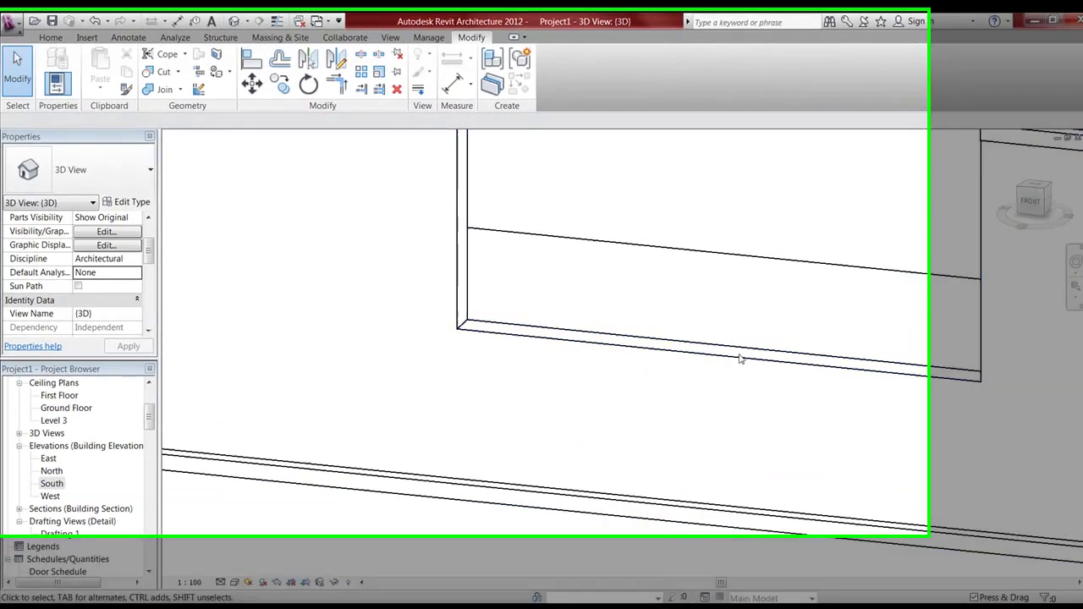
pyautogui.scroll(-3, 731, 353)
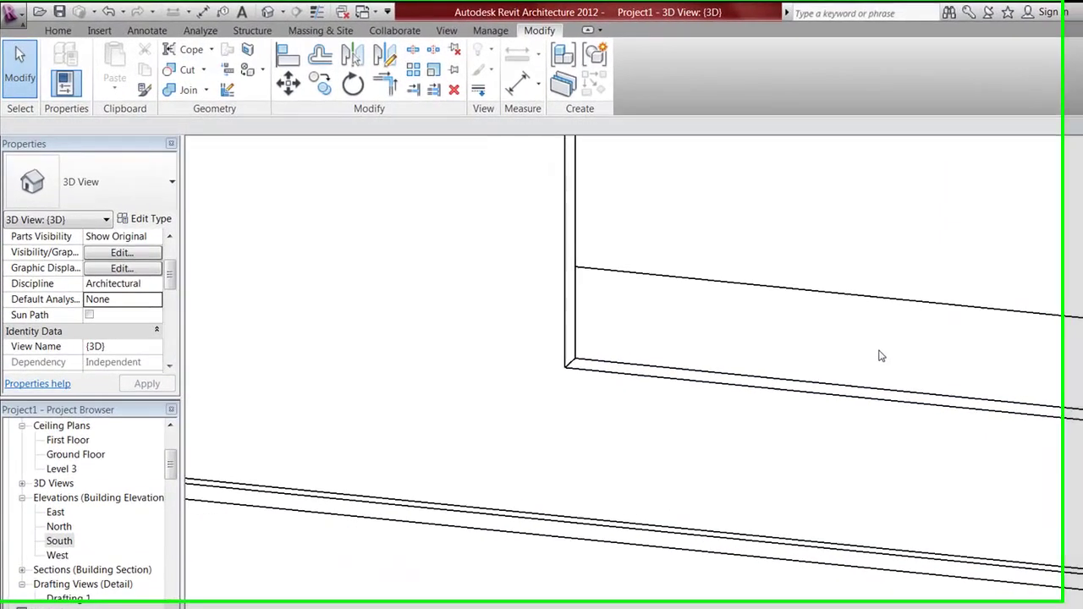
pyautogui.moveTo(830, 295); pyautogui.dragTo(800, 340, button='middle')
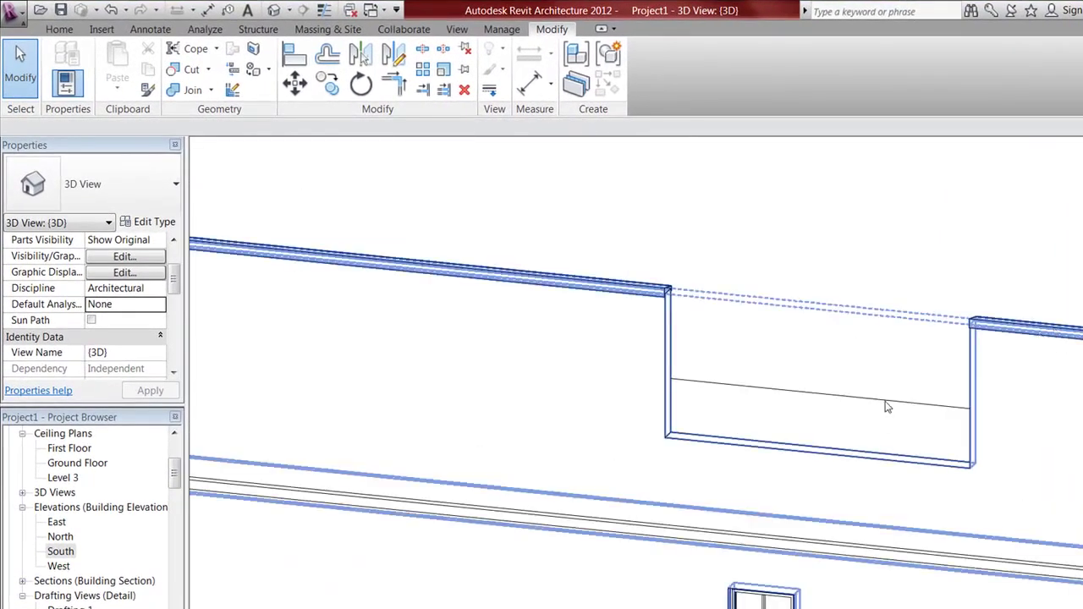
pyautogui.moveTo(797, 451); pyautogui.dragTo(793, 404, button='middle')
pyautogui.scroll(3, 788, 407)
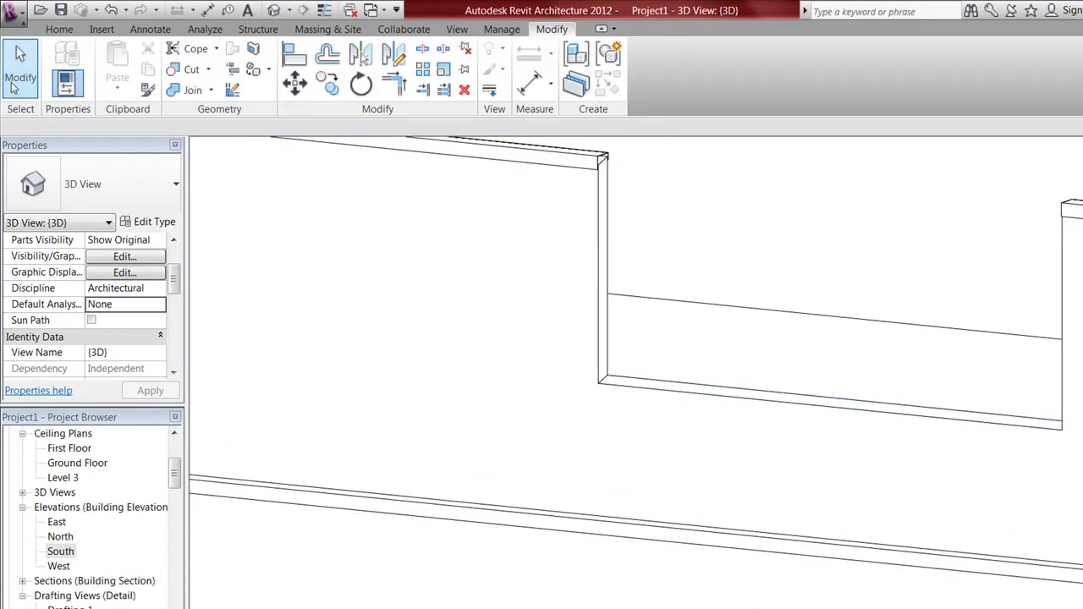
pyautogui.click(53, 31)
pyautogui.click(60, 59)
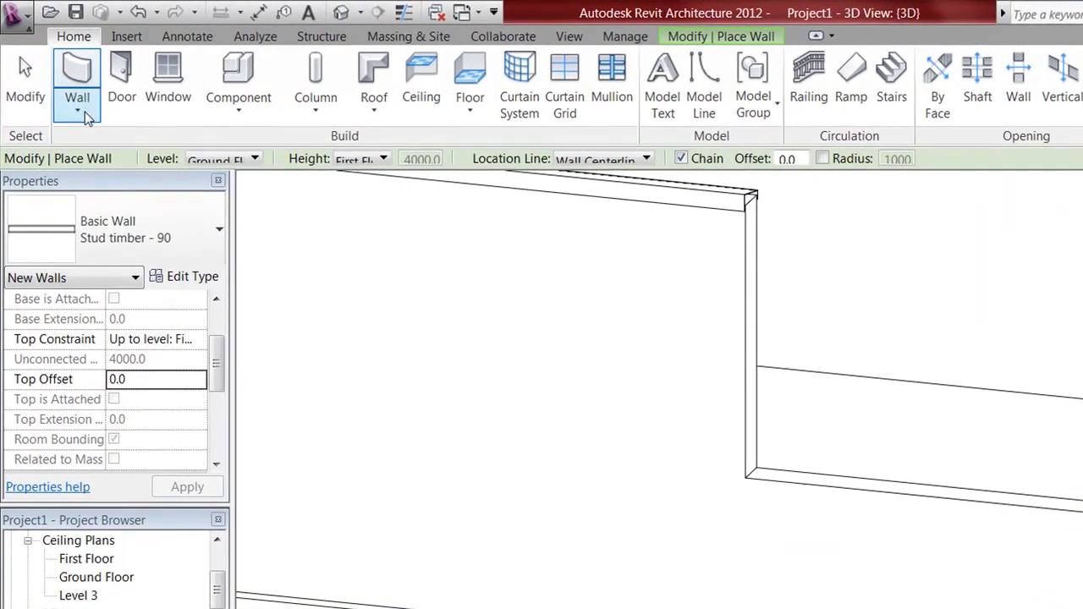
pyautogui.click(85, 114)
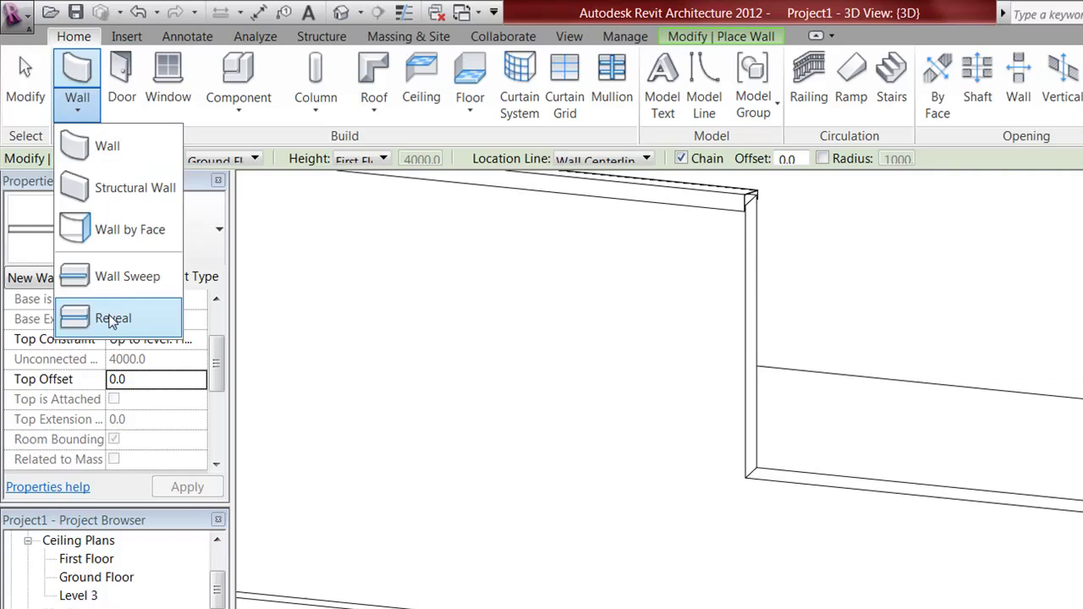
pyautogui.click(25, 75)
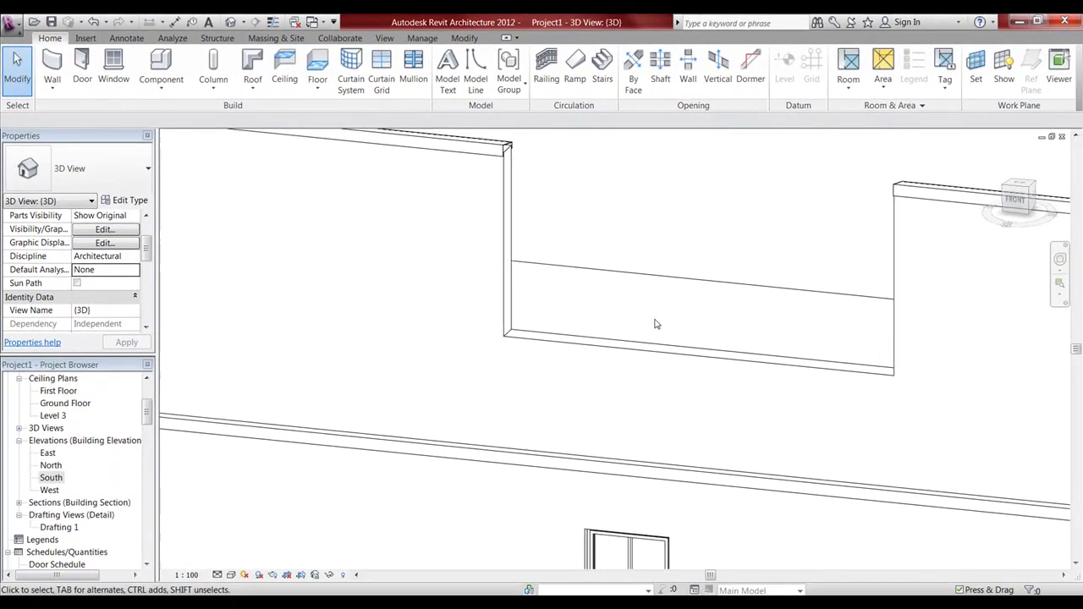
# Step: Undo the whole profile edit of the Double brick - 270 wall, including the notch lines
pyautogui.scroll(-5, 656, 324)
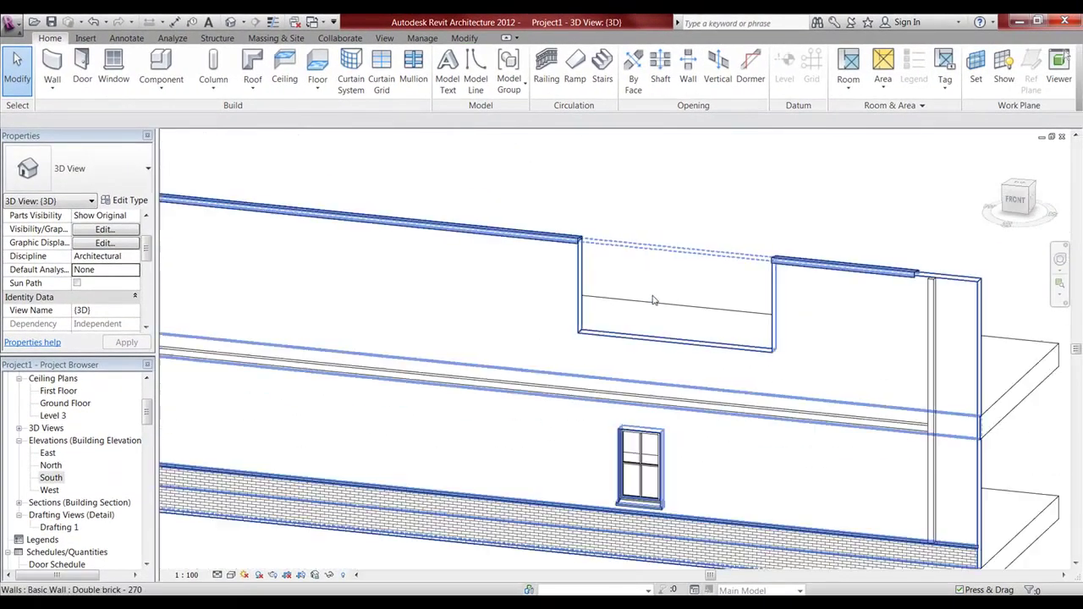
pyautogui.moveTo(638, 312); pyautogui.dragTo(643, 327, button='middle')
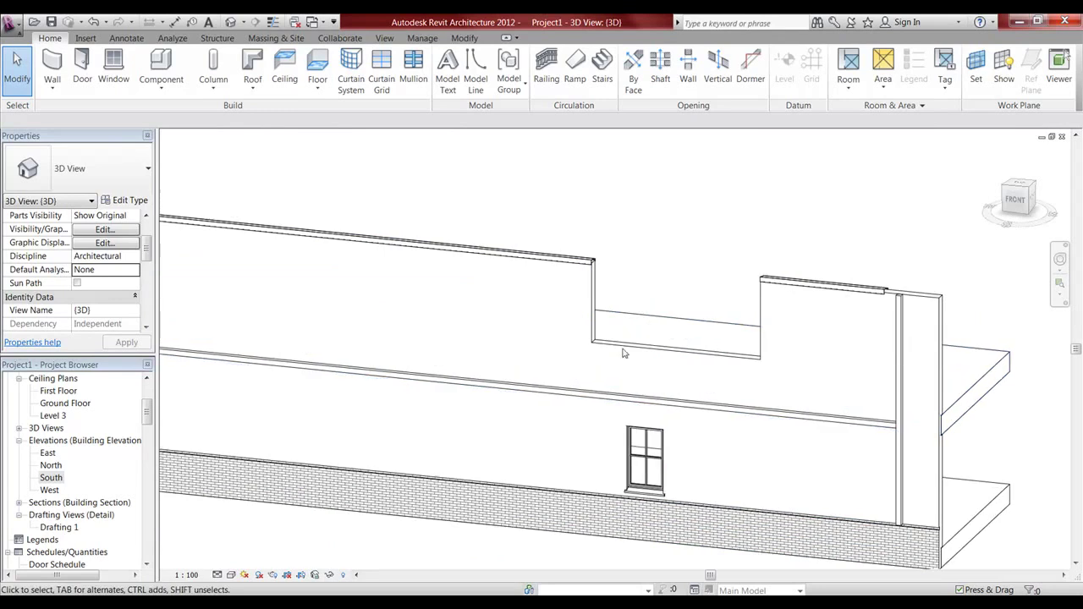
pyautogui.click(623, 348)
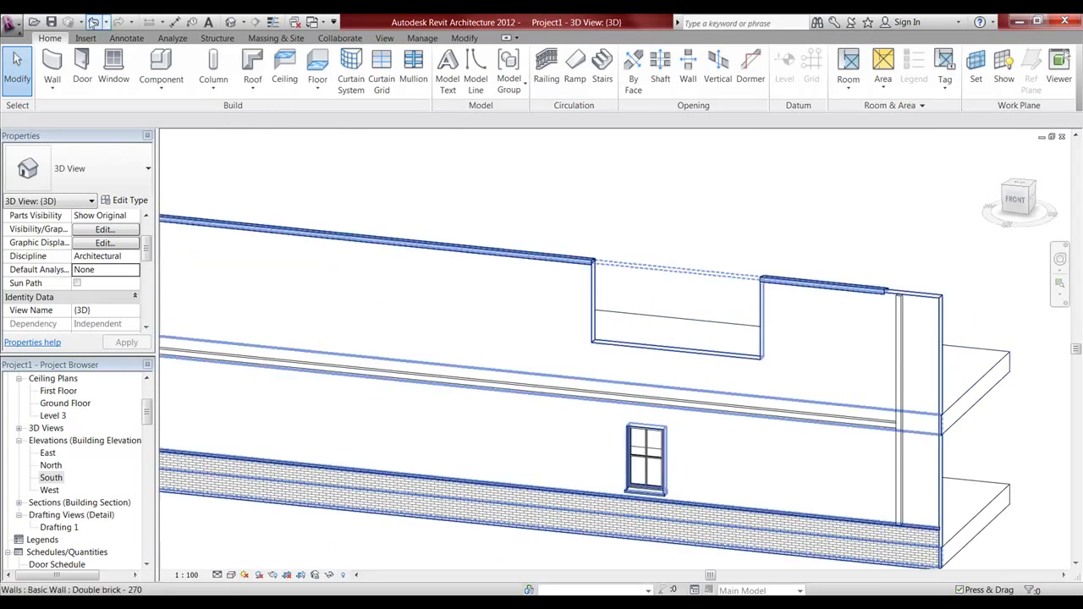
pyautogui.click(93, 23)
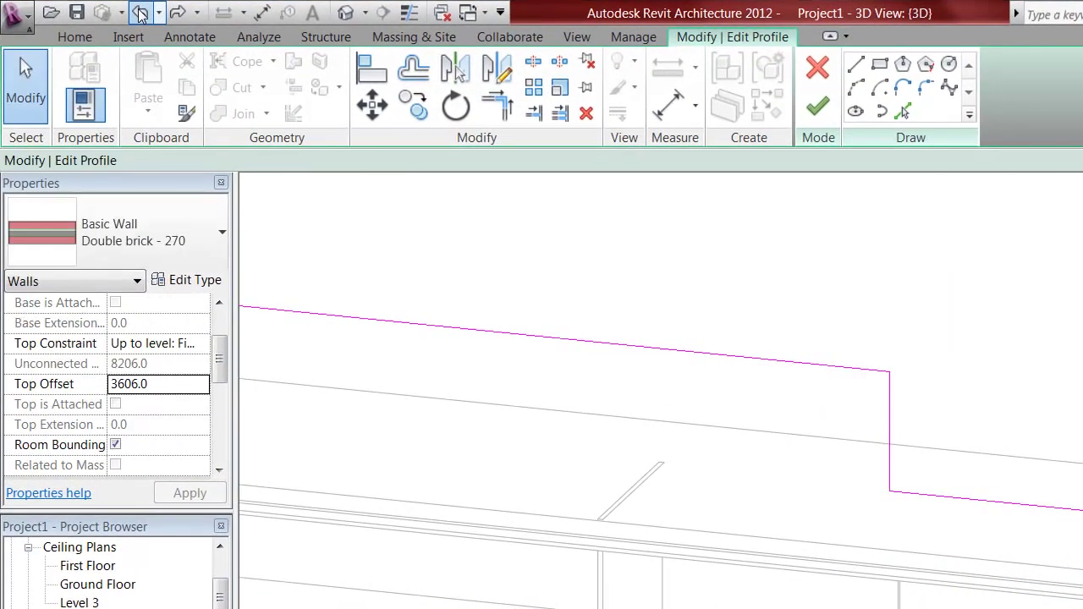
pyautogui.click(141, 14)
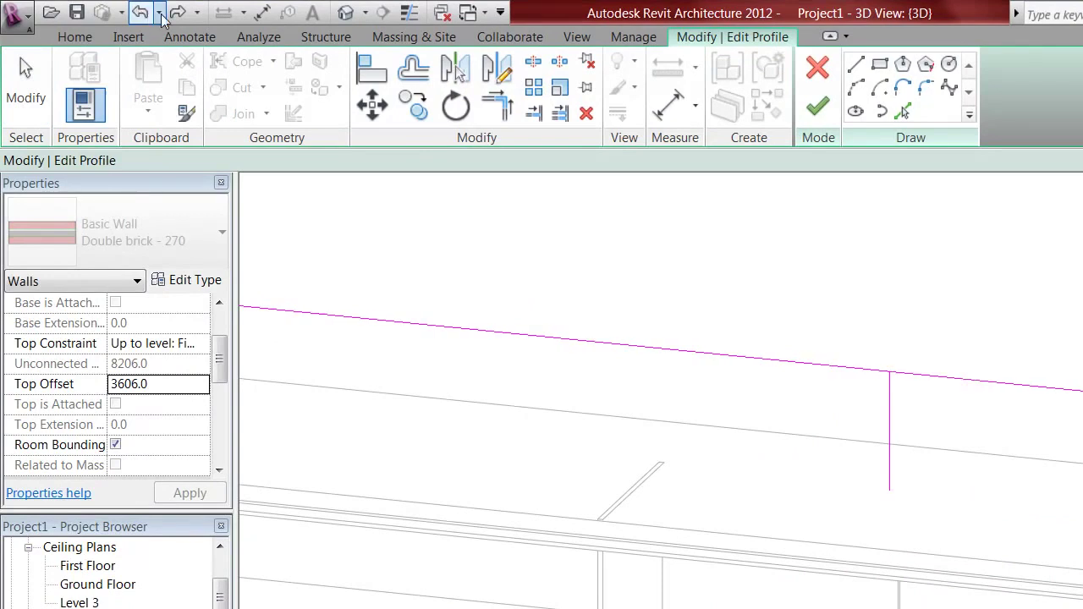
pyautogui.click(159, 13)
pyautogui.click(159, 14)
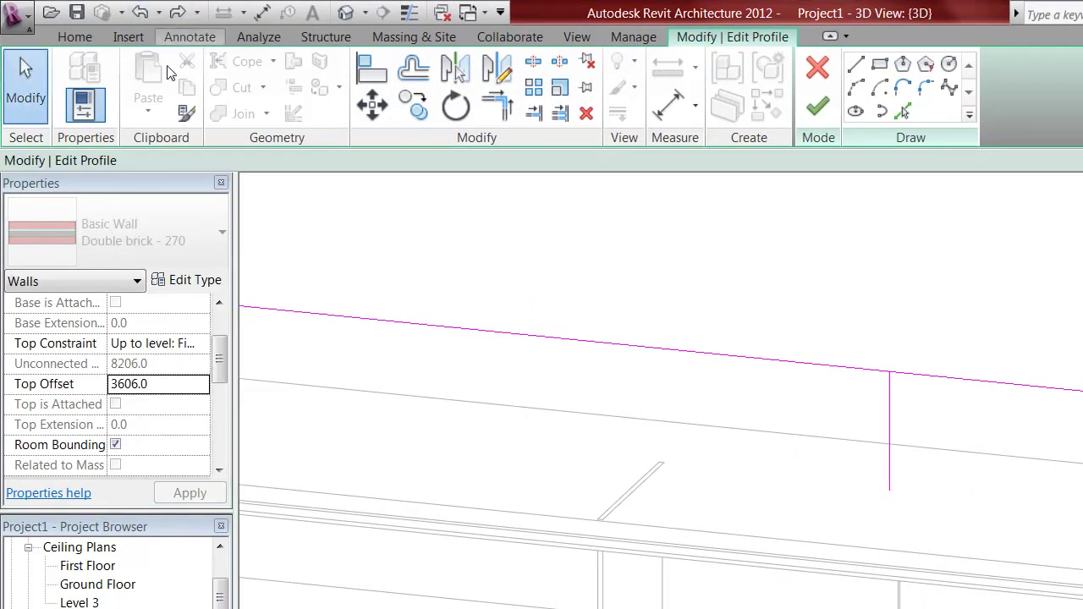
pyautogui.click(159, 14)
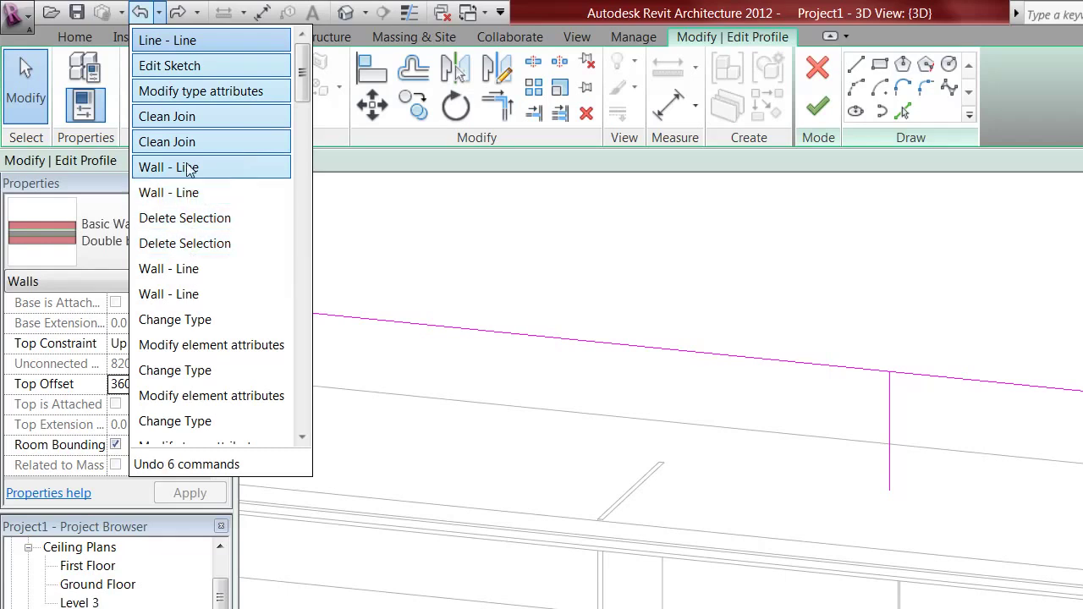
pyautogui.click(191, 79)
# Step: Open the Ground Floor ceiling plan
pyautogui.moveTo(981, 514); pyautogui.dragTo(928, 516, button='middle')
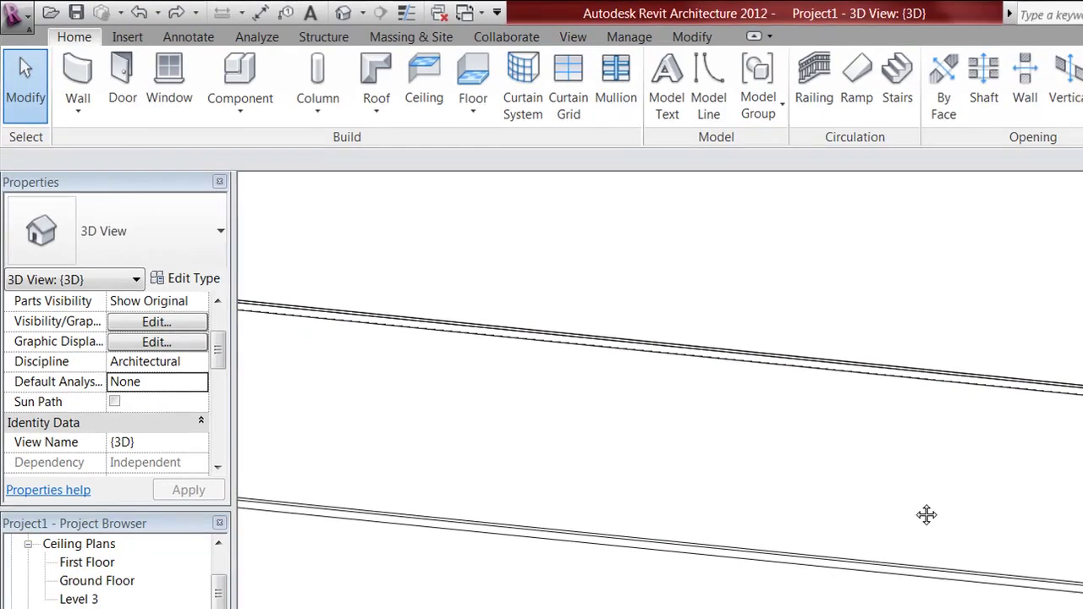
pyautogui.click(980, 391)
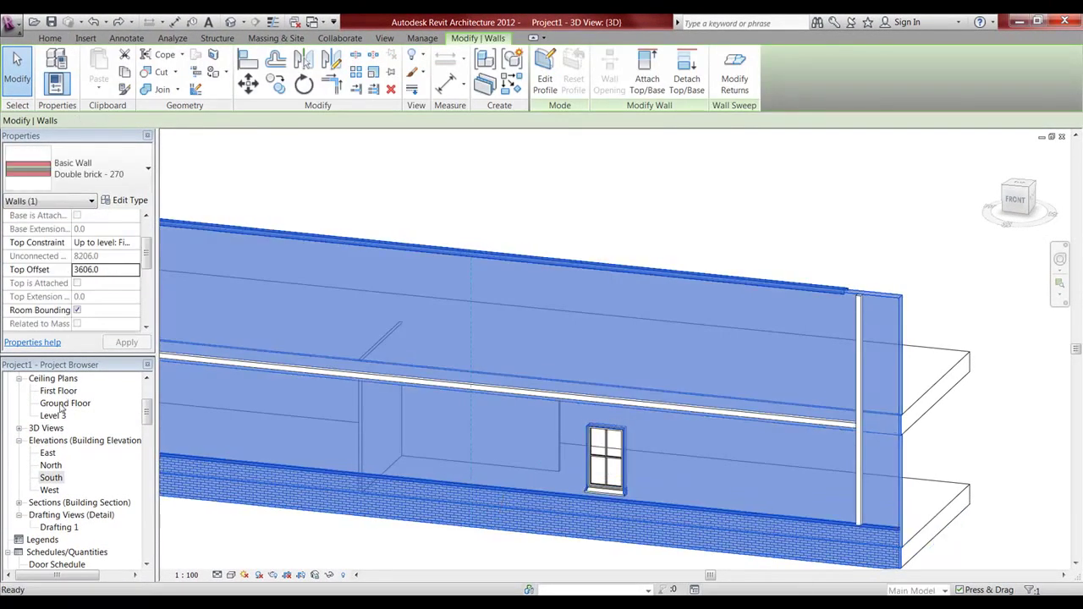
pyautogui.doubleClick(65, 404)
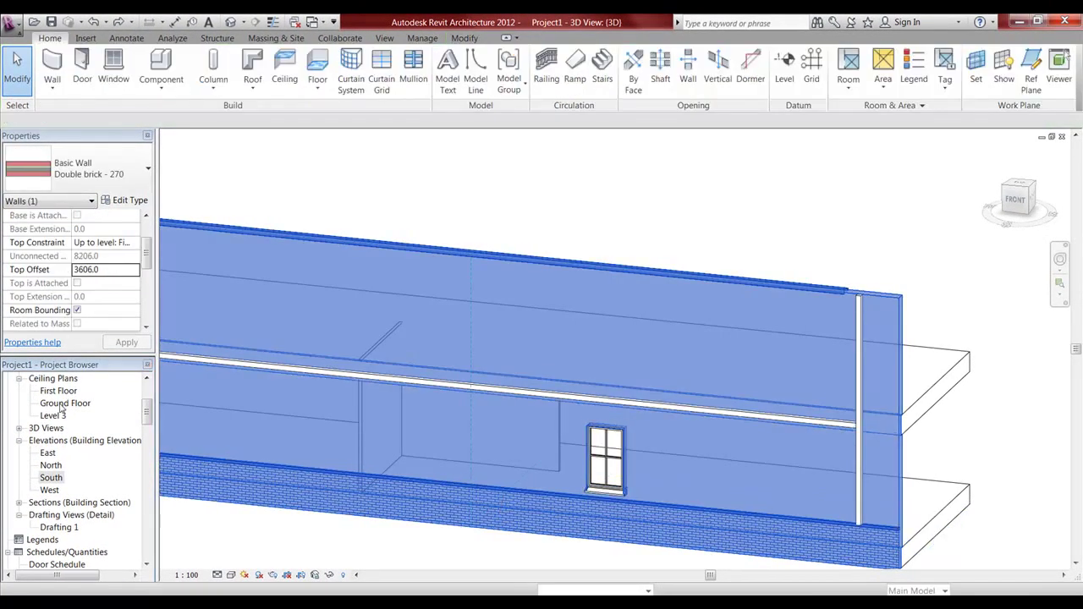
# Step: Split the Double brick - 270 wall on both sides of the window, isolating a segment about 4500 mm long
pyautogui.click(638, 323)
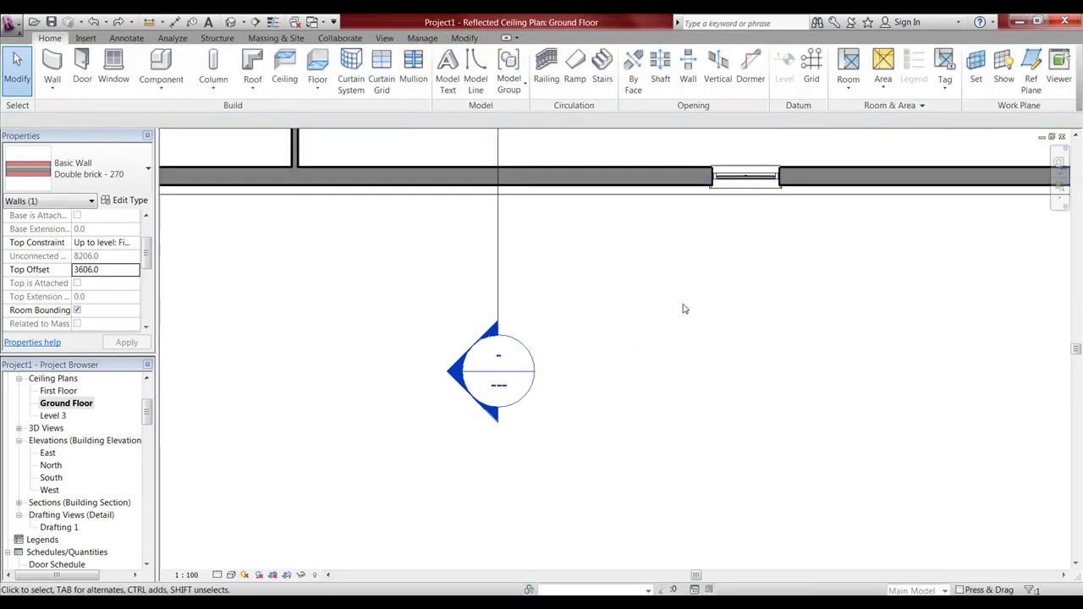
pyautogui.scroll(-2, 684, 310)
pyautogui.moveTo(646, 319); pyautogui.dragTo(591, 337, button='middle')
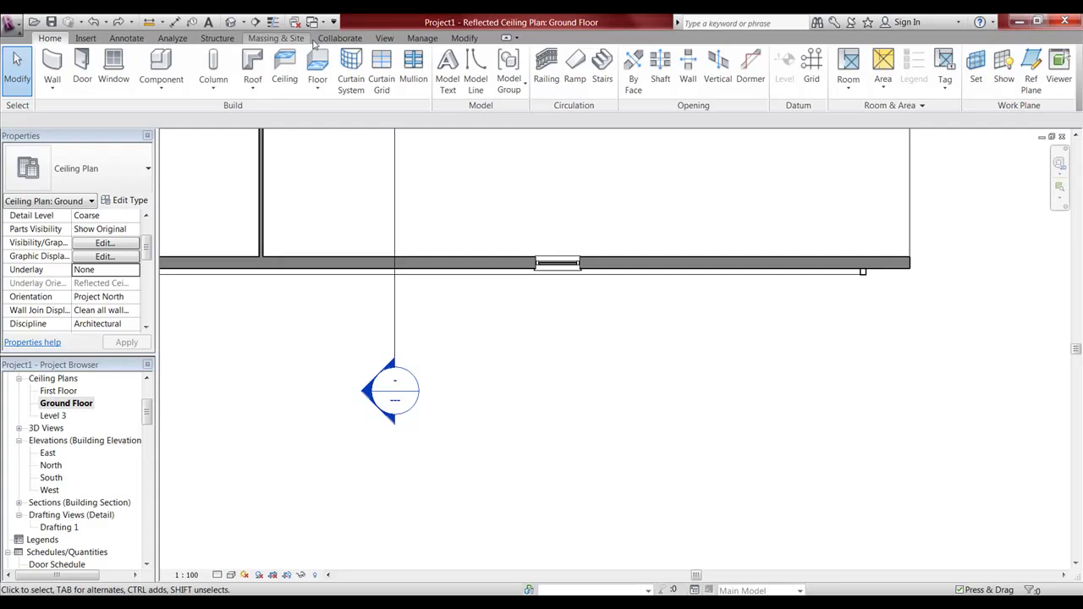
pyautogui.click(464, 38)
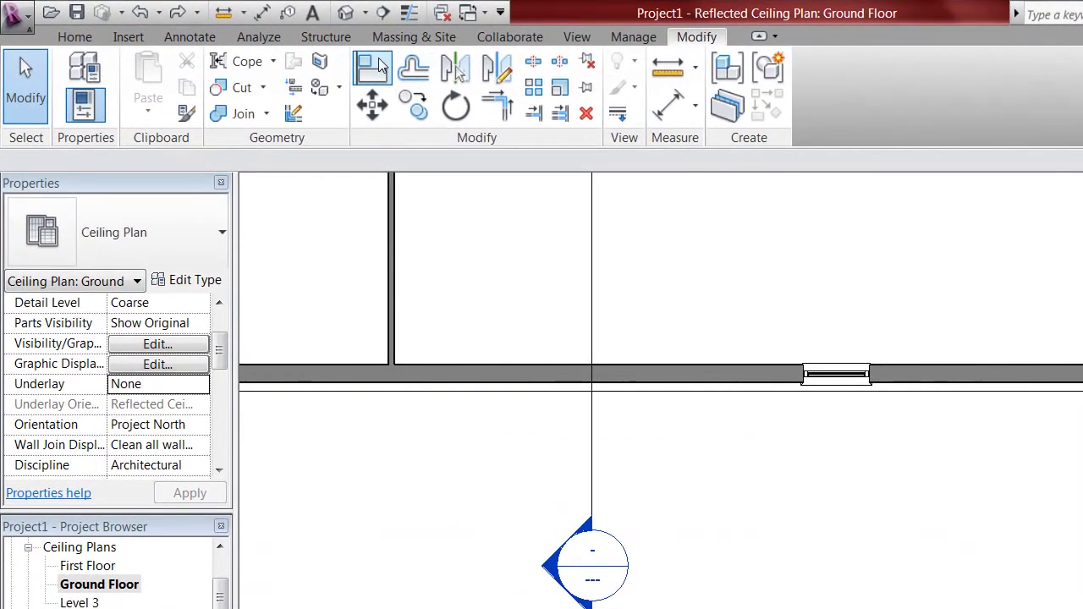
pyautogui.click(533, 61)
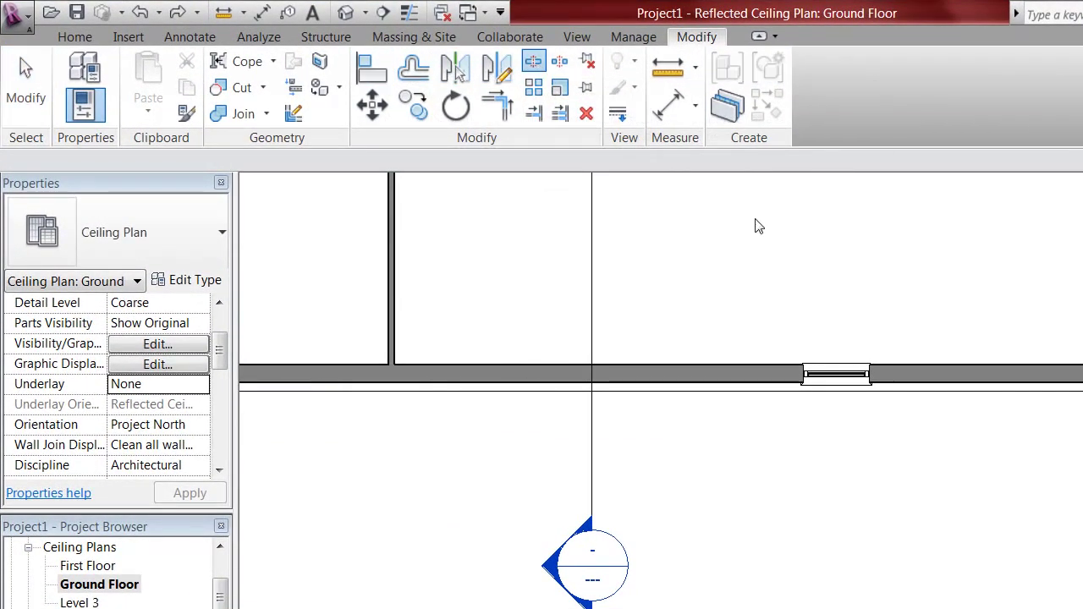
pyautogui.click(718, 372)
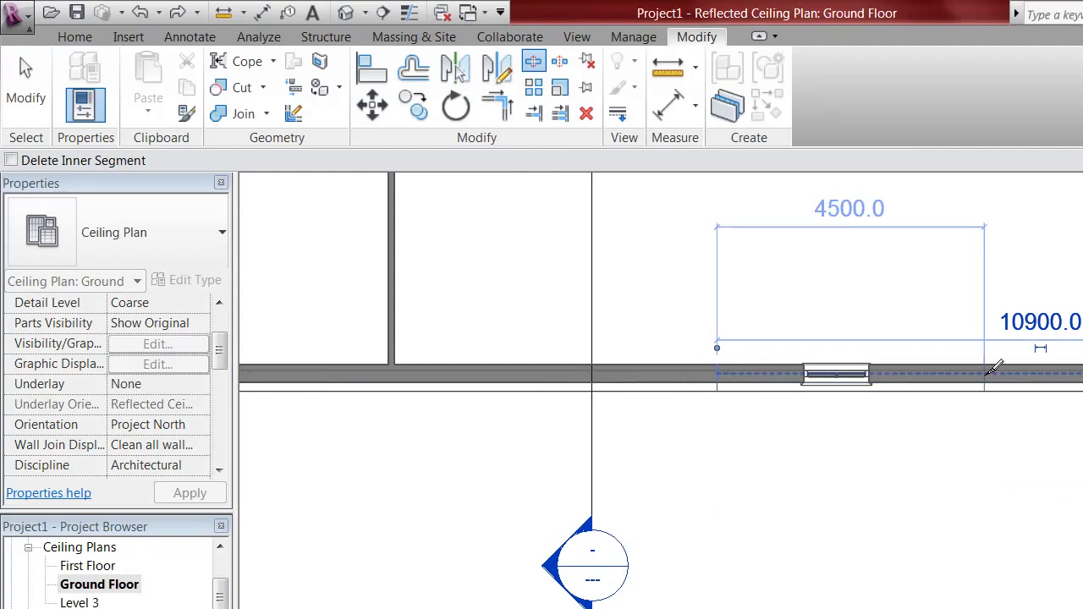
pyautogui.press('Escape')
pyautogui.press('Escape')
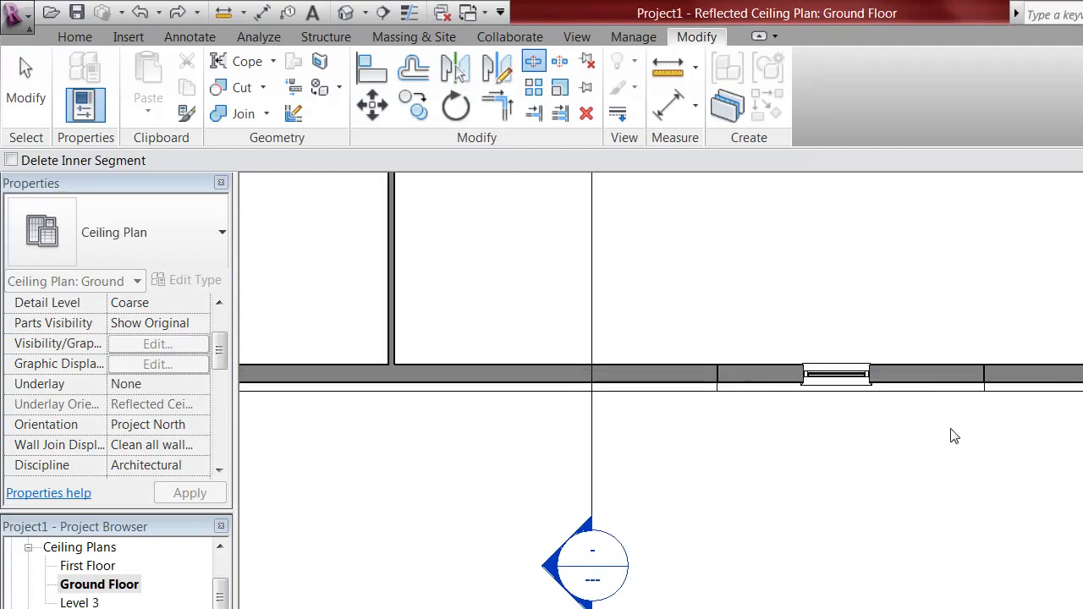
# Step: Set the top offset of the middle wall segment containing the window to 1000
pyautogui.click(926, 385)
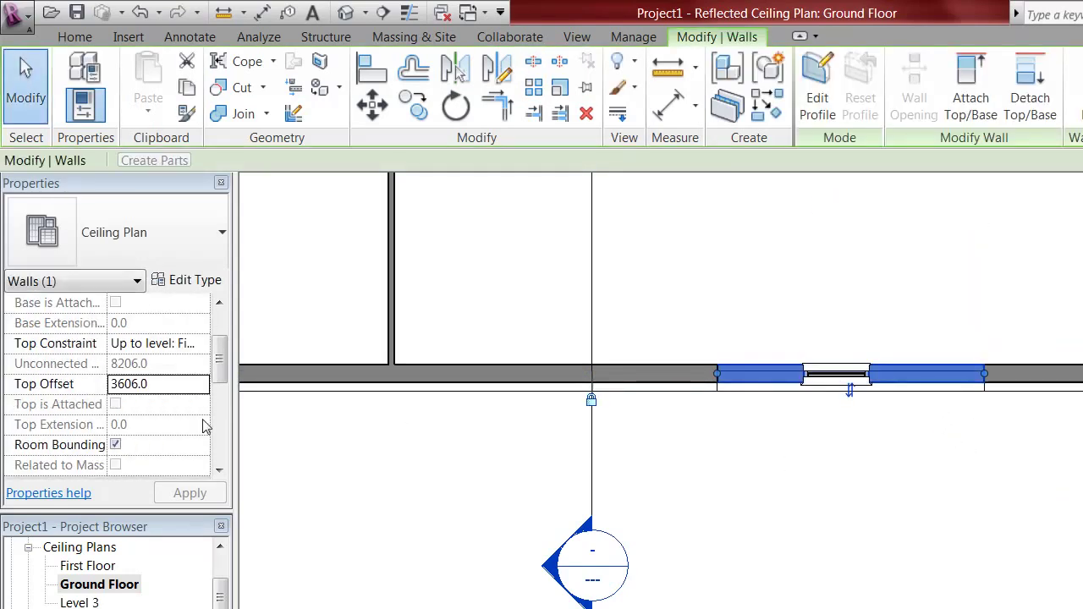
pyautogui.click(155, 385)
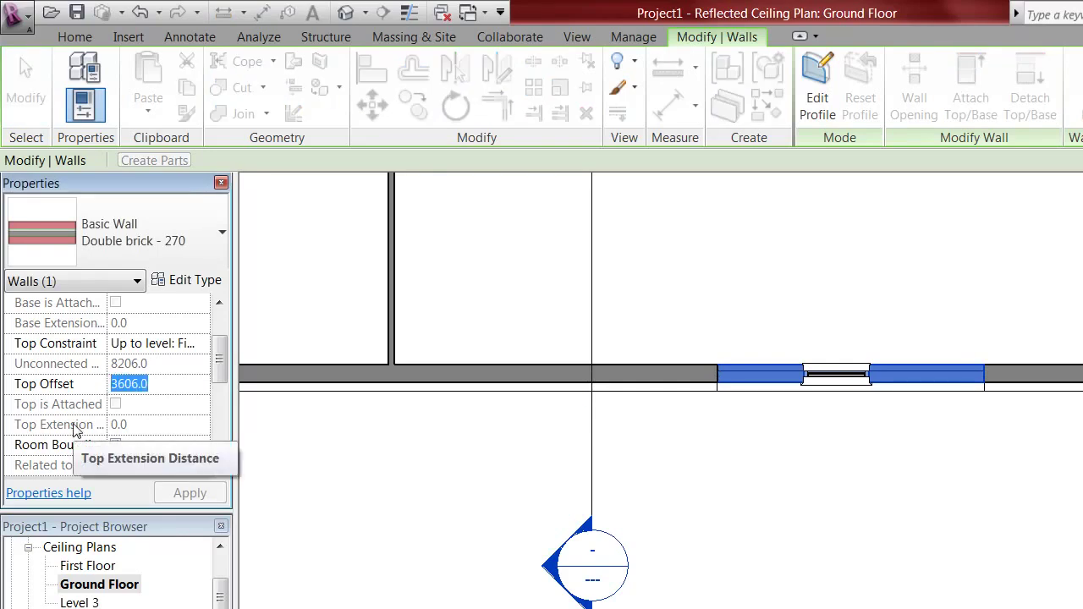
pyautogui.write('1000')
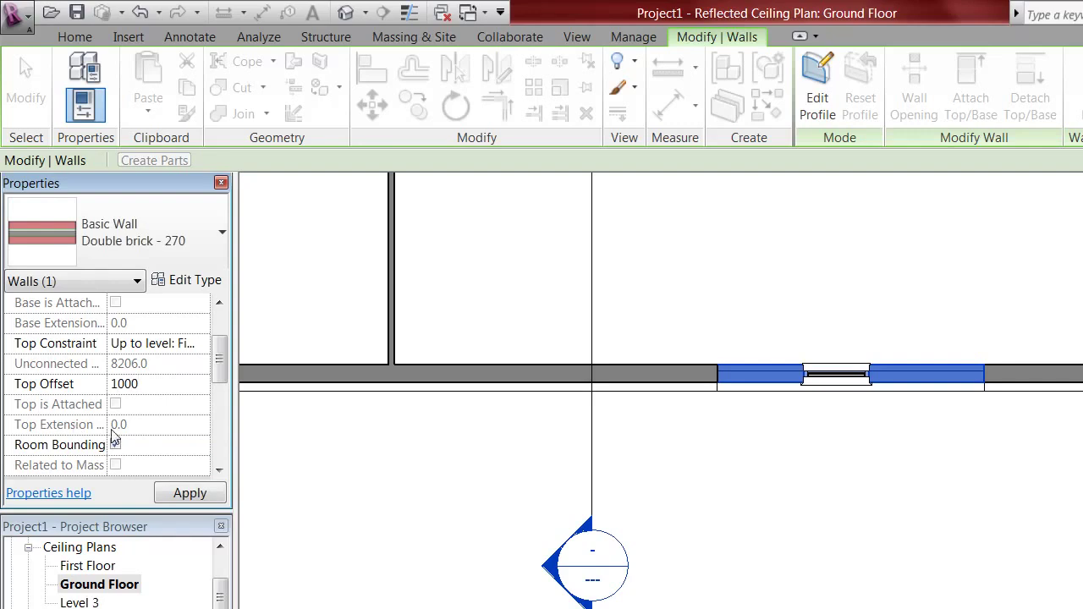
pyautogui.click(206, 492)
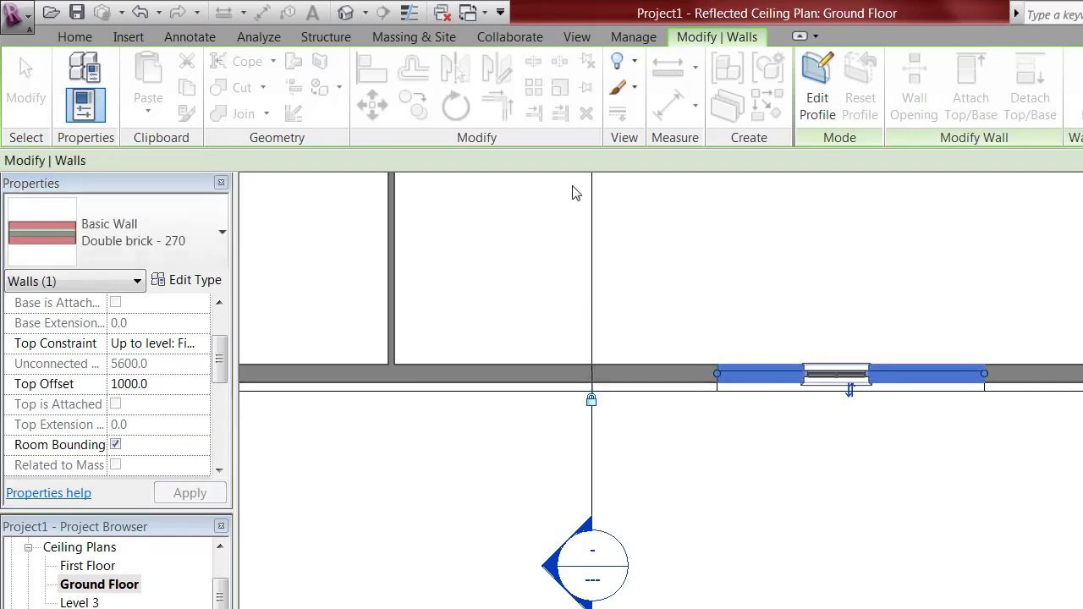
# Step: In the 3D view, extend the long wall segment's top sweep to its end at the lowered section
pyautogui.click(261, 12)
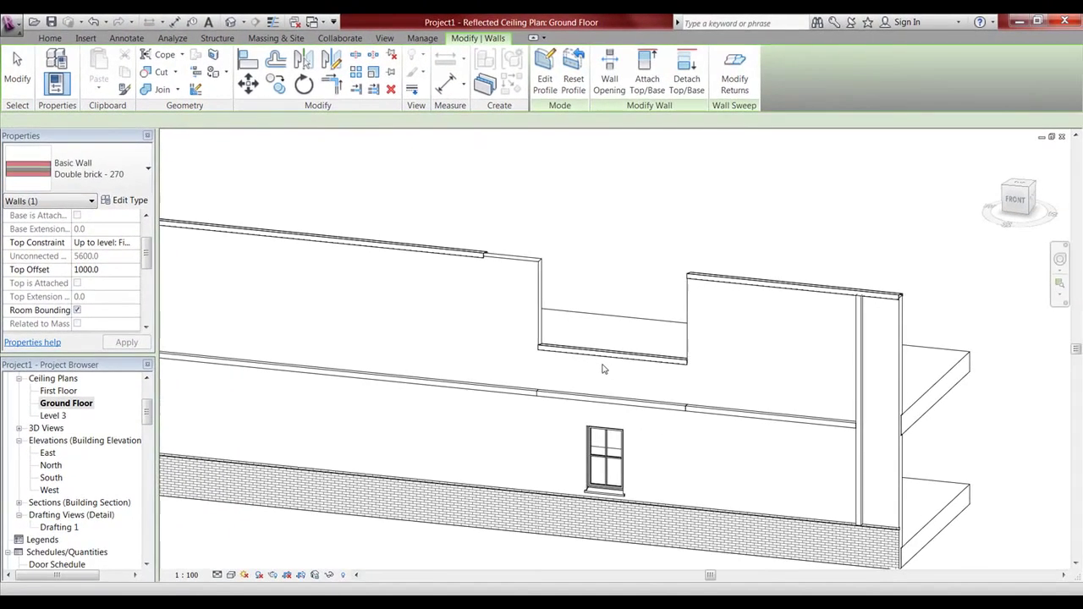
pyautogui.moveTo(606, 367); pyautogui.dragTo(601, 364, button='middle')
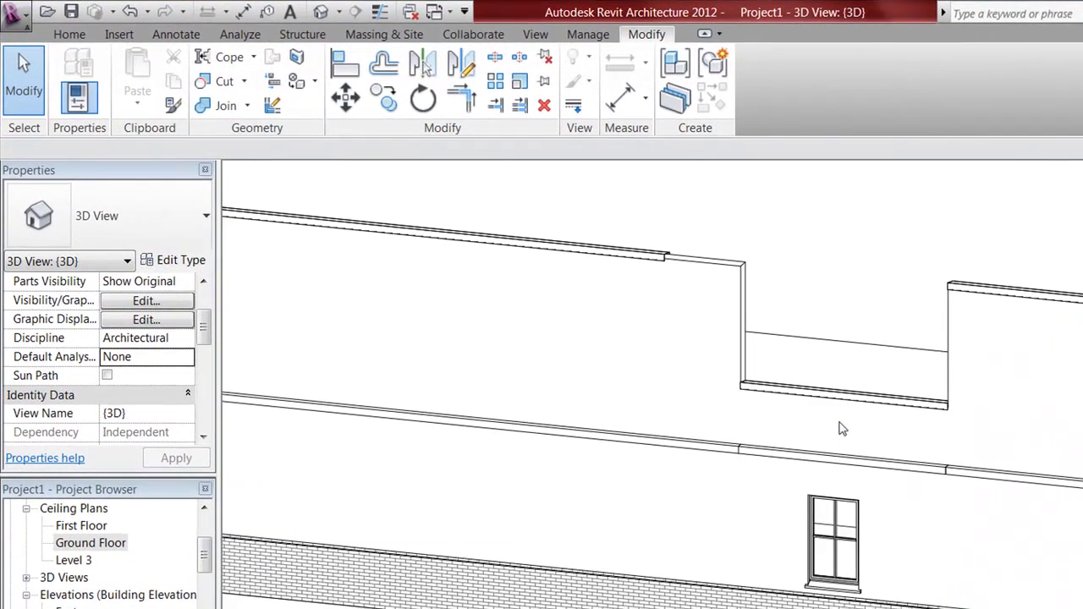
pyautogui.scroll(3, 812, 415)
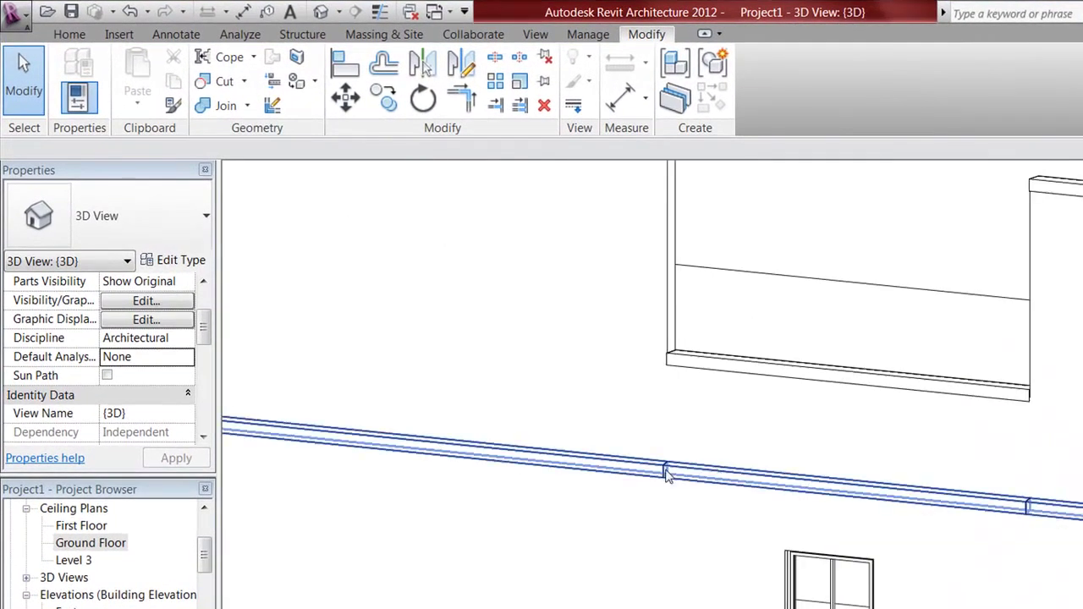
pyautogui.scroll(-3, 669, 381)
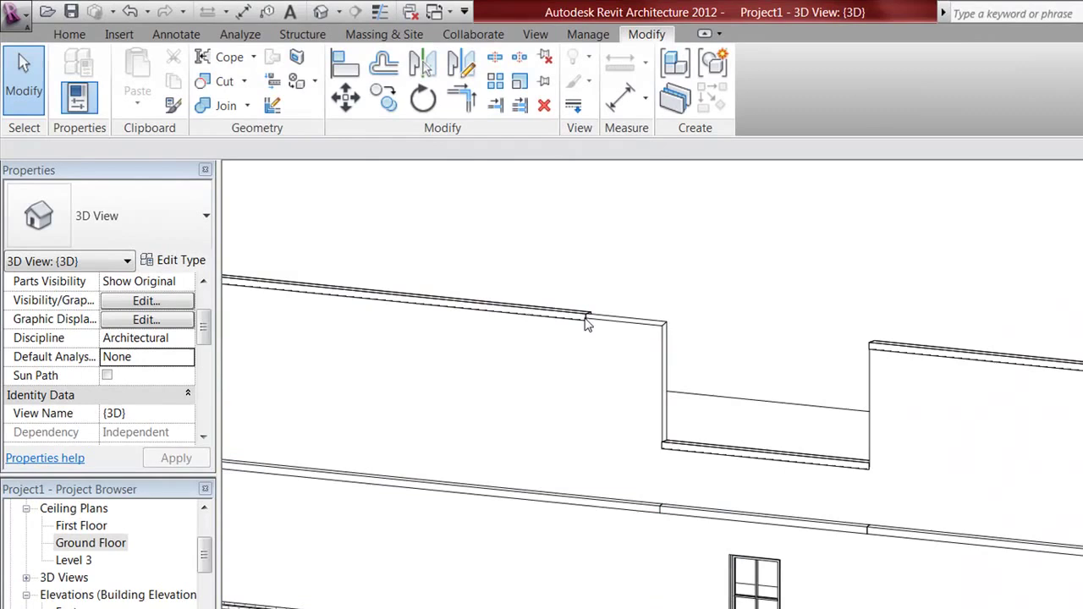
pyautogui.click(590, 320)
pyautogui.scroll(4, 592, 314)
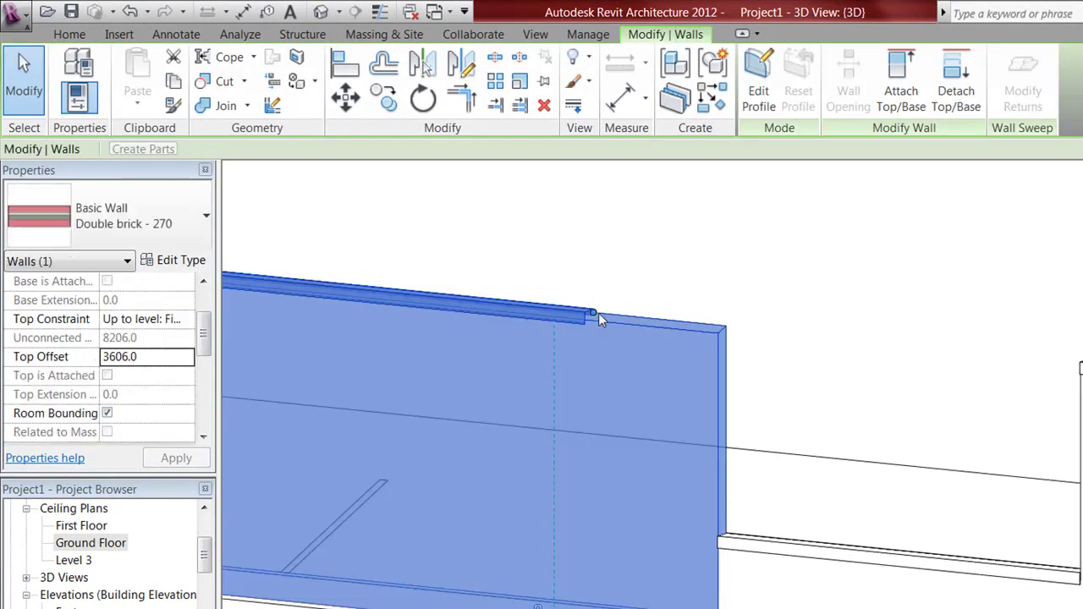
pyautogui.moveTo(643, 320); pyautogui.dragTo(769, 331)
pyautogui.click(905, 286)
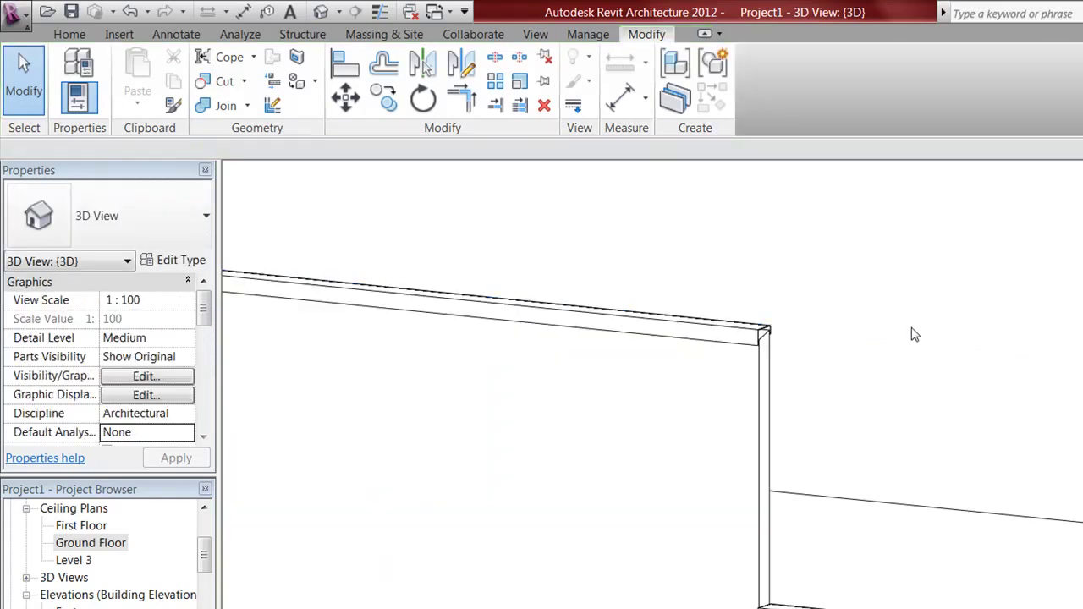
# Step: Examine the full stepped wall and how its sweeps run across the split segments
pyautogui.moveTo(915, 335); pyautogui.dragTo(940, 297, button='middle')
pyautogui.scroll(-2, 860, 333)
pyautogui.scroll(-3, 973, 474)
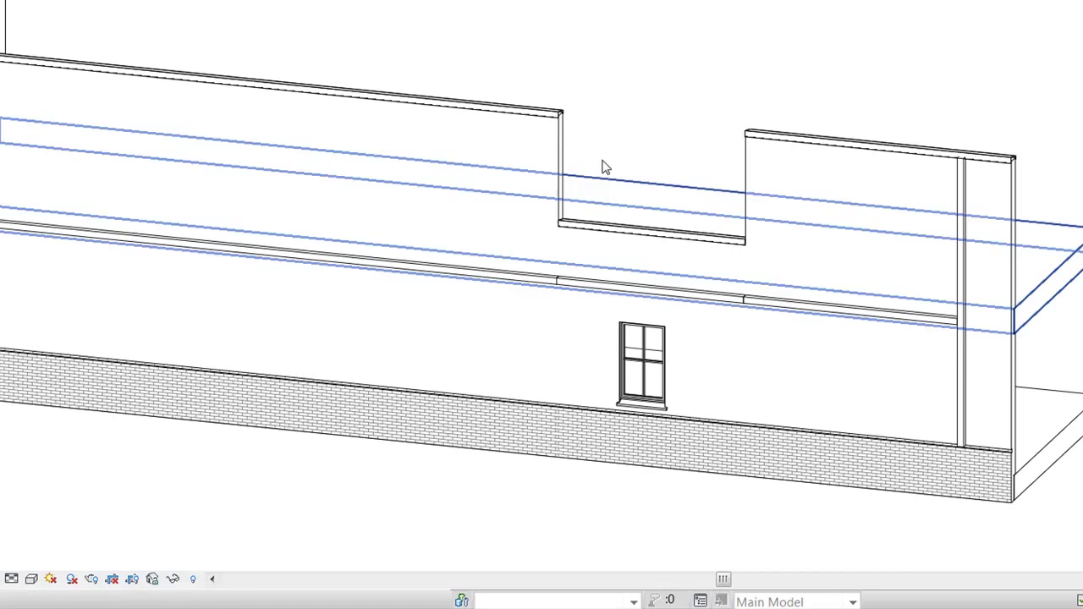
pyautogui.scroll(-1, 623, 80)
pyautogui.scroll(-3, 624, 77)
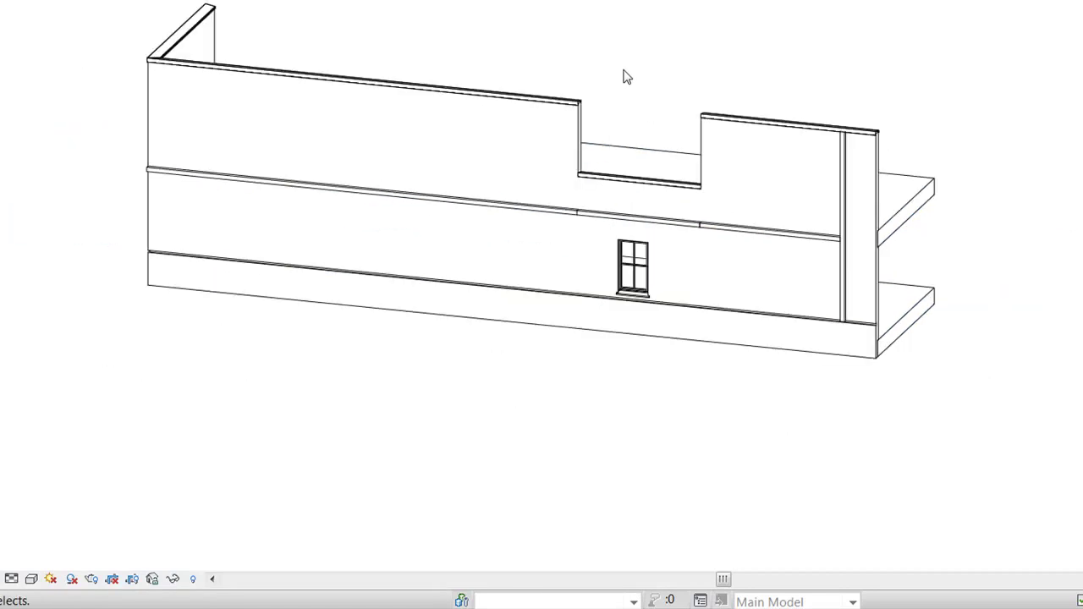